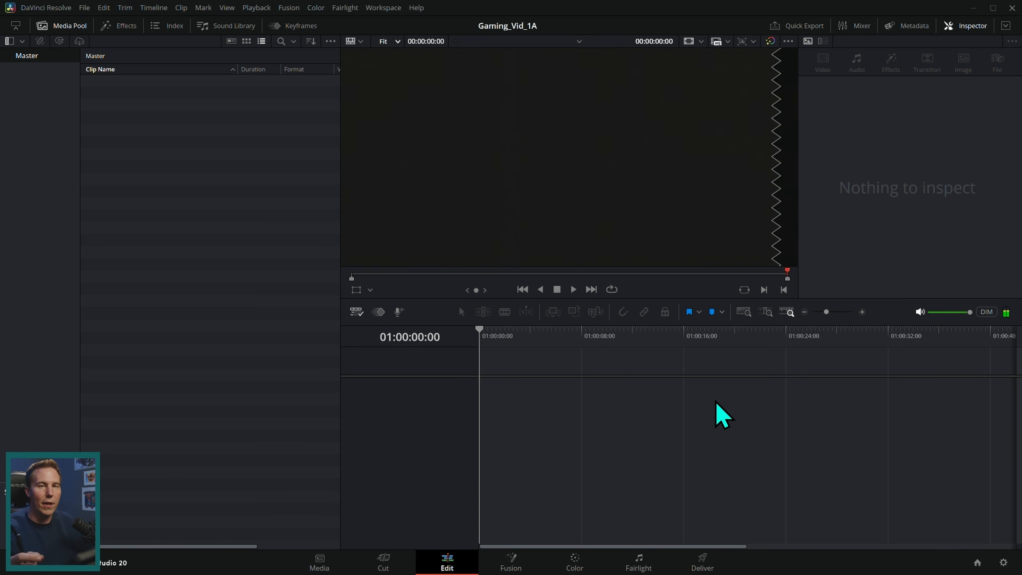
Import Gaming_Vid_CamOnly.mov, Gaming_Vid_ScreenAndCam.mov and Gaming_Vid_ScreenOnly.mov from the Gaming_Video folder into the media pool.
key(alt+Tab)
drag(550, 181, 639, 164)
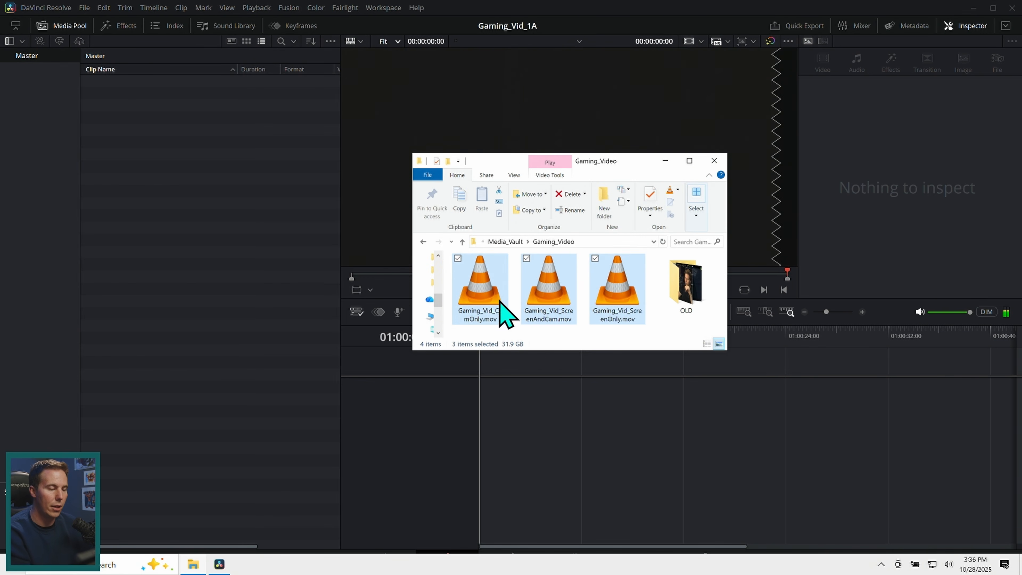
drag(545, 296, 380, 354)
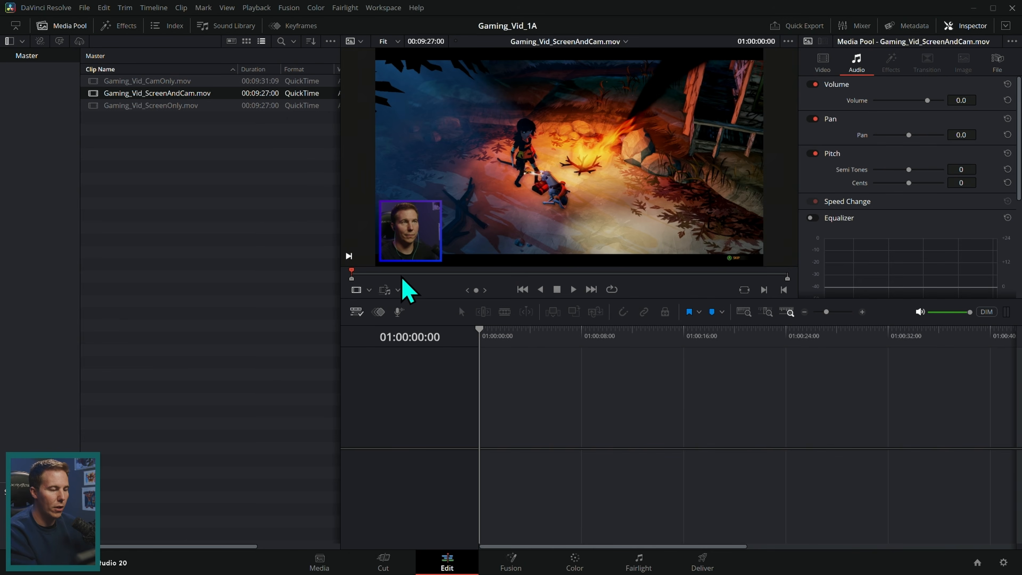
Preview the imported gaming clips in the source viewer, scrubbing through the combined screen-and-camera recording.
drag(402, 277, 587, 281)
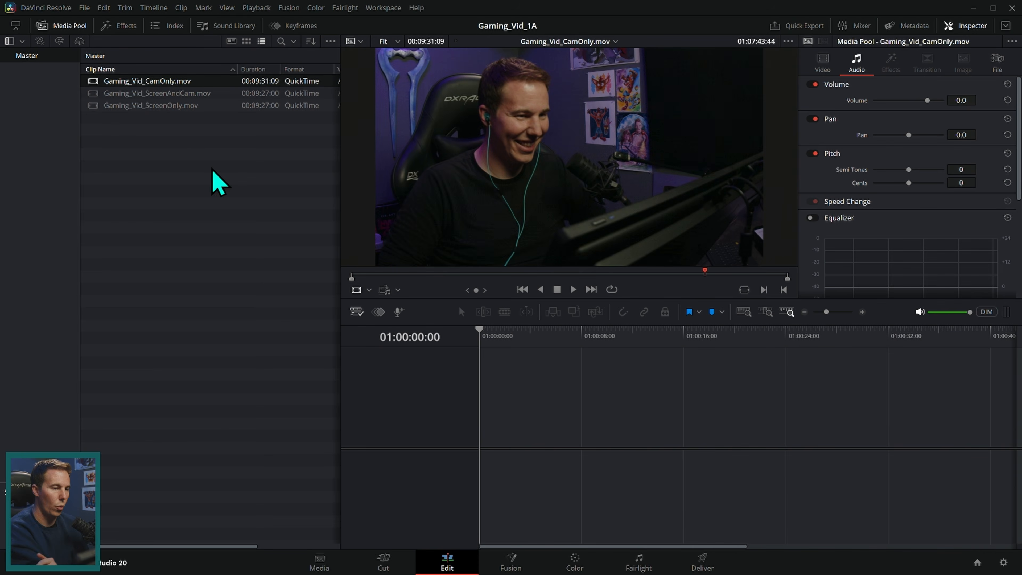
double_click(210, 109)
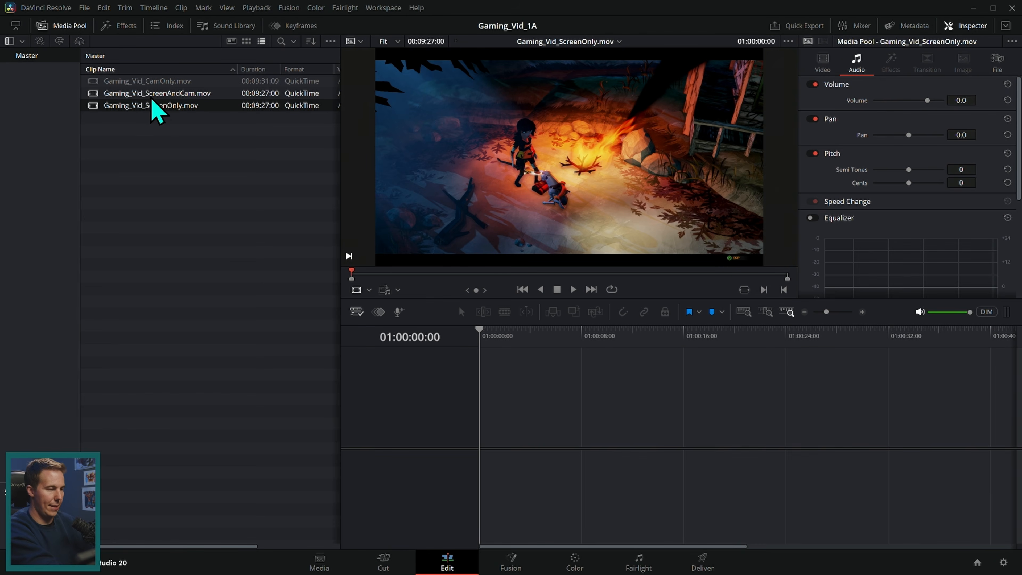
click(152, 93)
key(ctrl+2)
mouse_move(375, 205)
mouse_down()
mouse_move(439, 265)
mouse_move(432, 196)
mouse_up()
mouse_move(390, 72)
mouse_down()
mouse_move(773, 76)
mouse_move(522, 234)
mouse_move(489, 56)
mouse_move(501, 56)
mouse_up()
key(Escape)
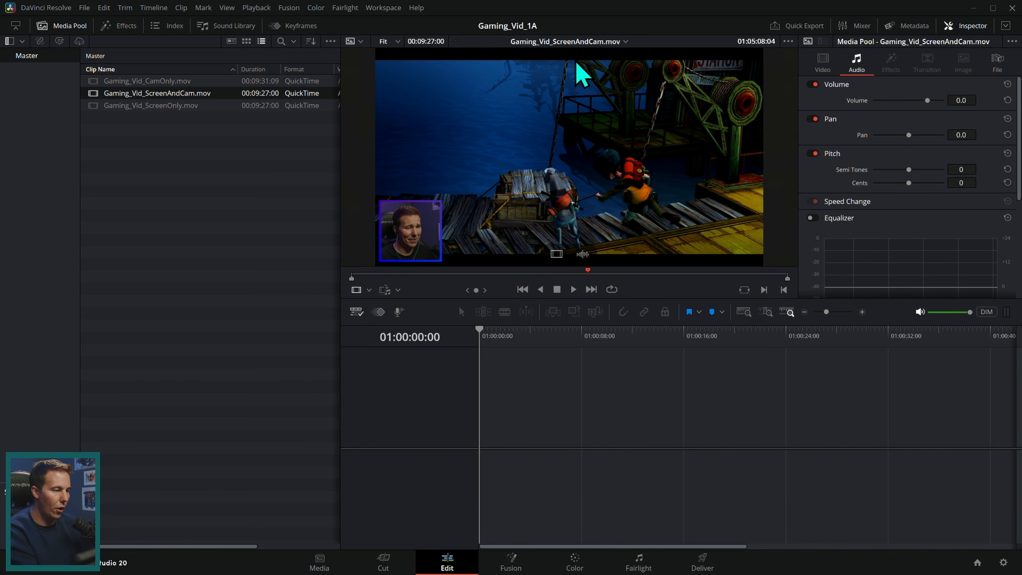
Place Gaming_Vid_ScreenAndCam.mov on a new timeline and delete it again.
drag(200, 96, 590, 446)
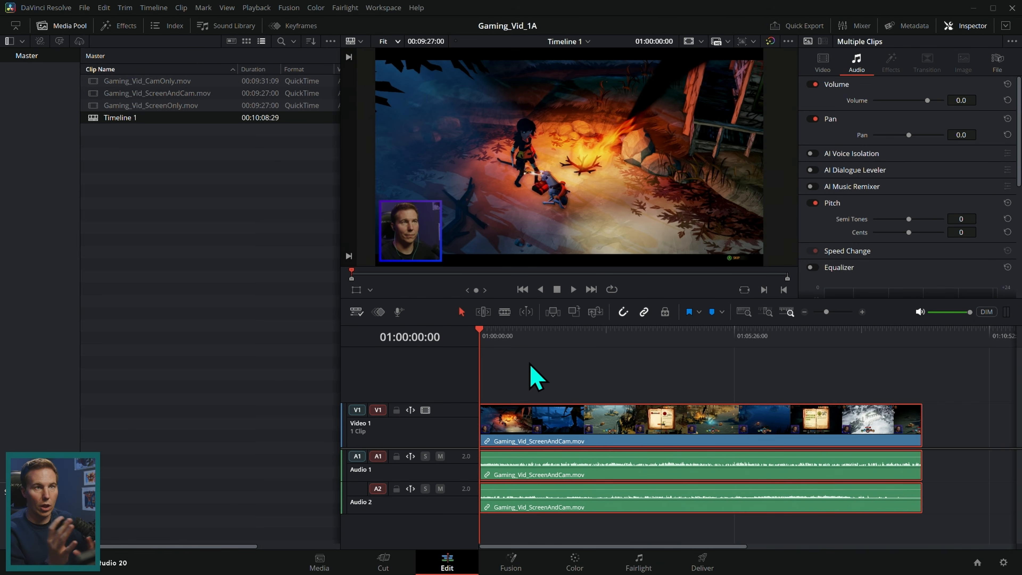
key(Delete)
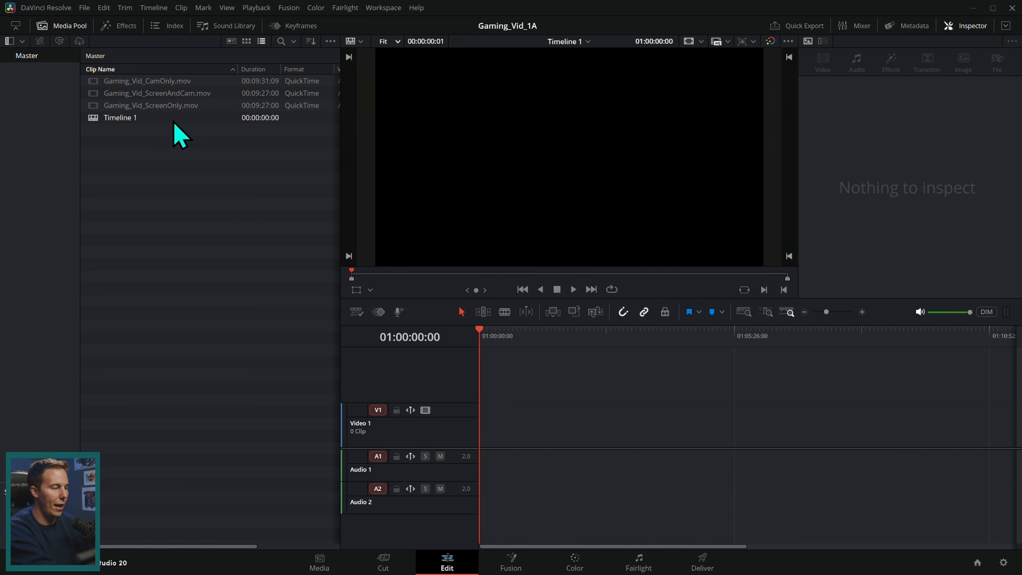
Place Gaming_Vid_ScreenOnly.mov at the timeline start and Gaming_Vid_CamOnly.mov after it on Video 1, and hide the media pool.
click(177, 105)
drag(163, 109, 525, 433)
drag(640, 434, 567, 456)
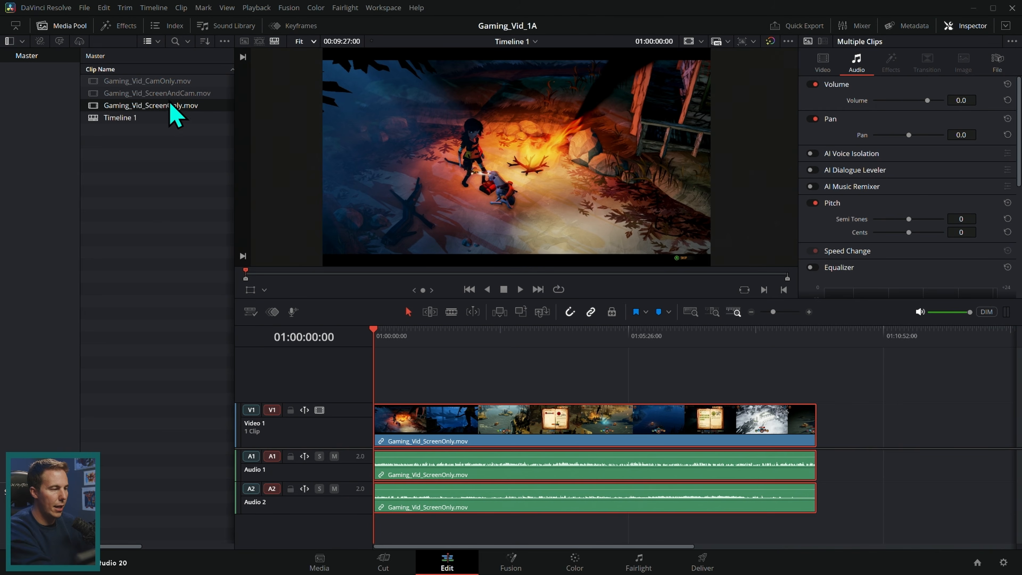
drag(160, 82, 854, 419)
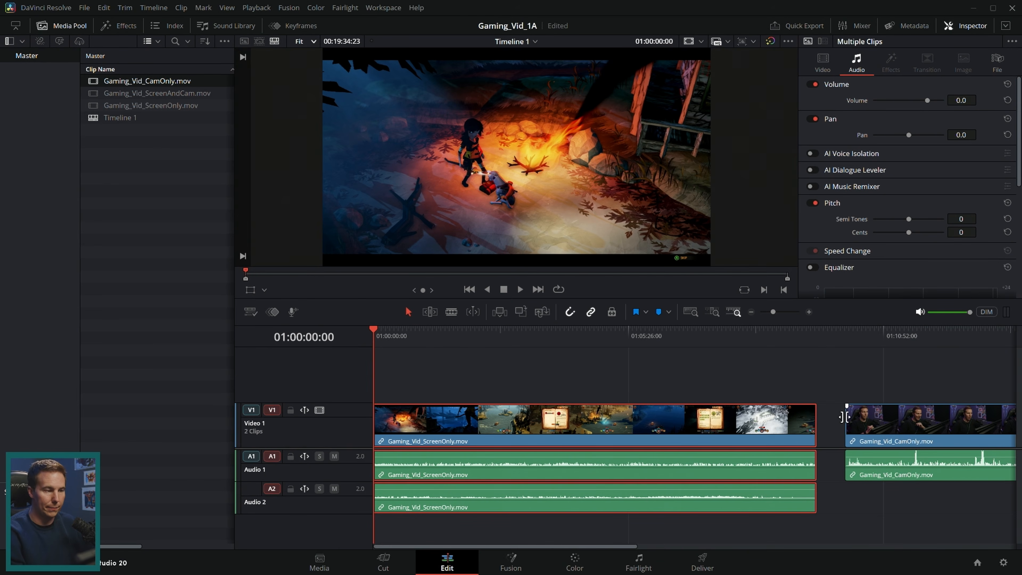
click(76, 27)
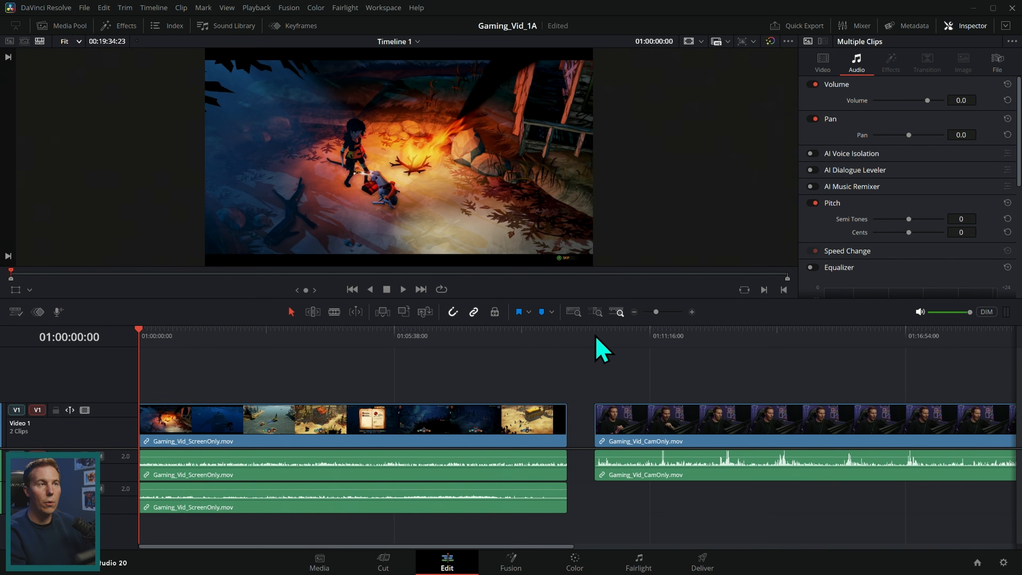
Look at several moments of the gameplay clip and the camera clip on the timeline.
click(441, 348)
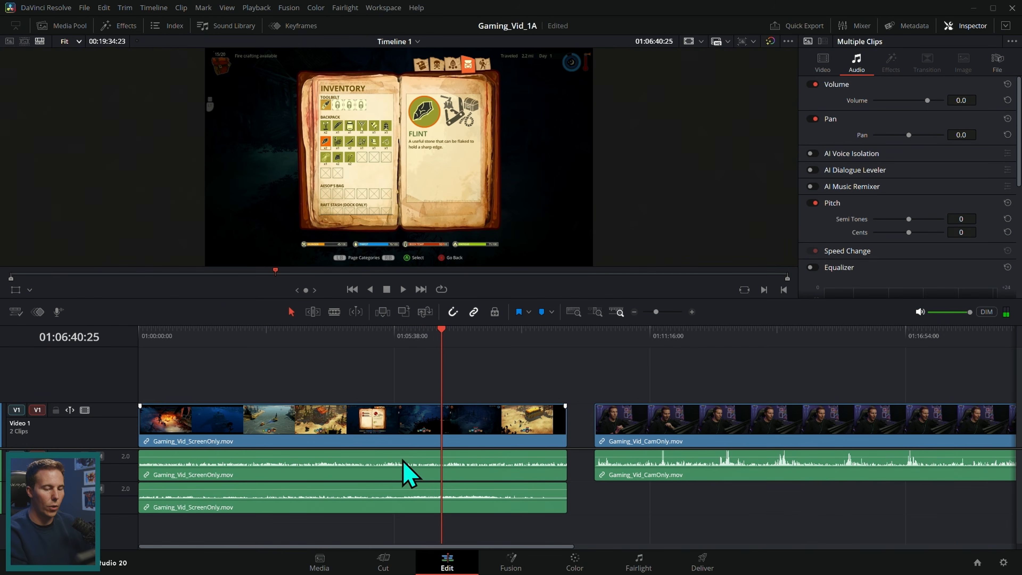
click(712, 346)
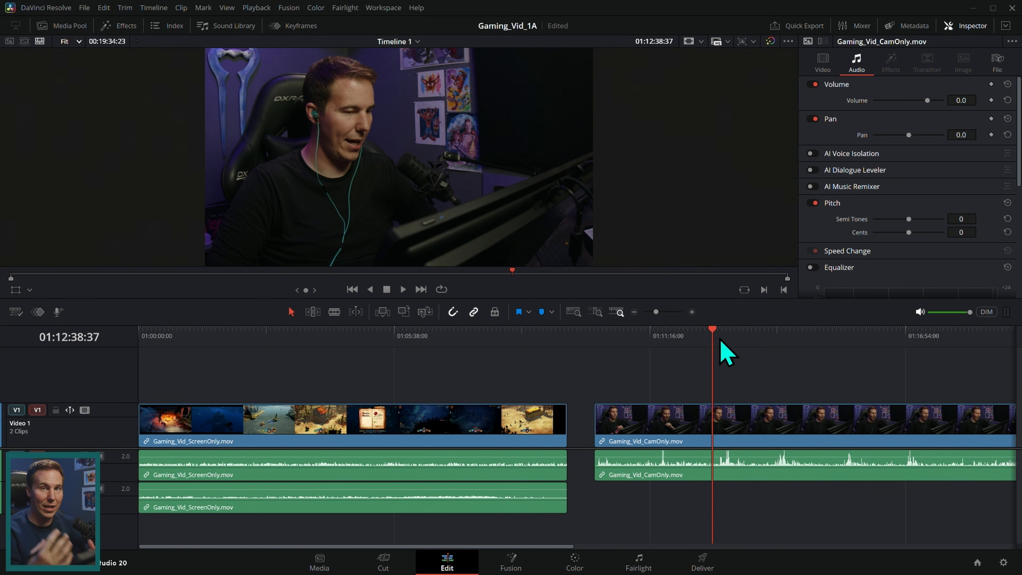
click(481, 416)
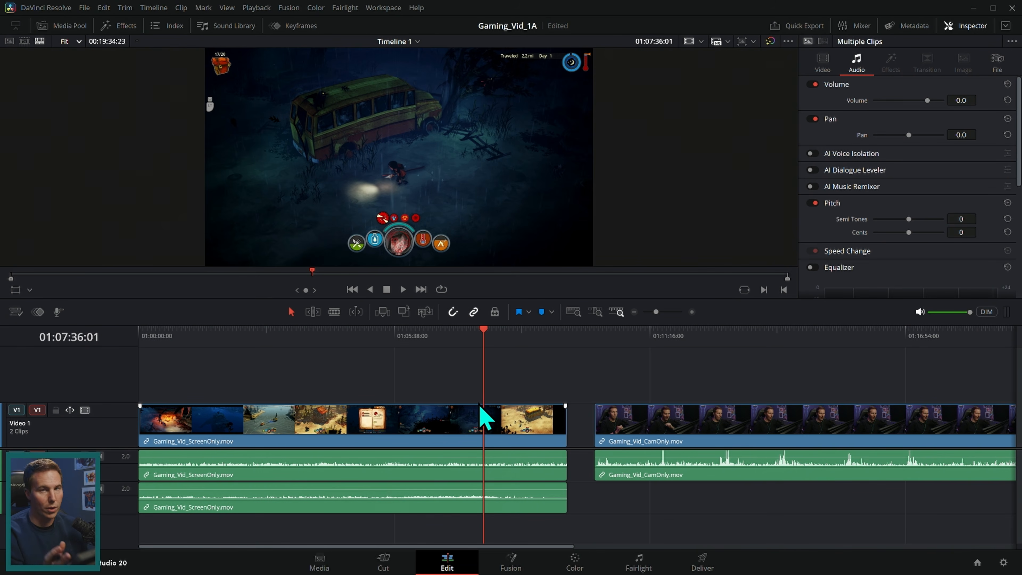
click(666, 348)
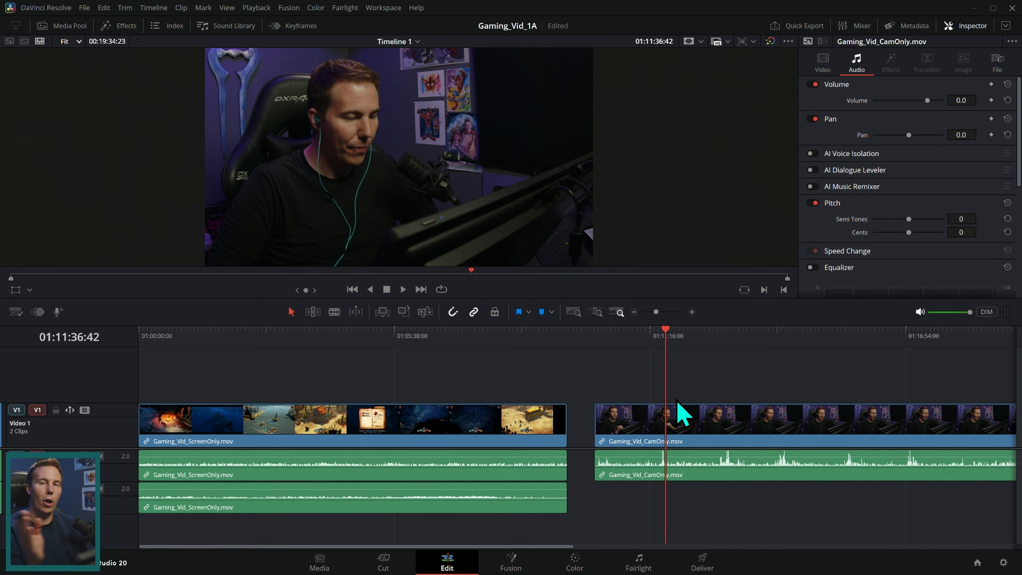
click(500, 338)
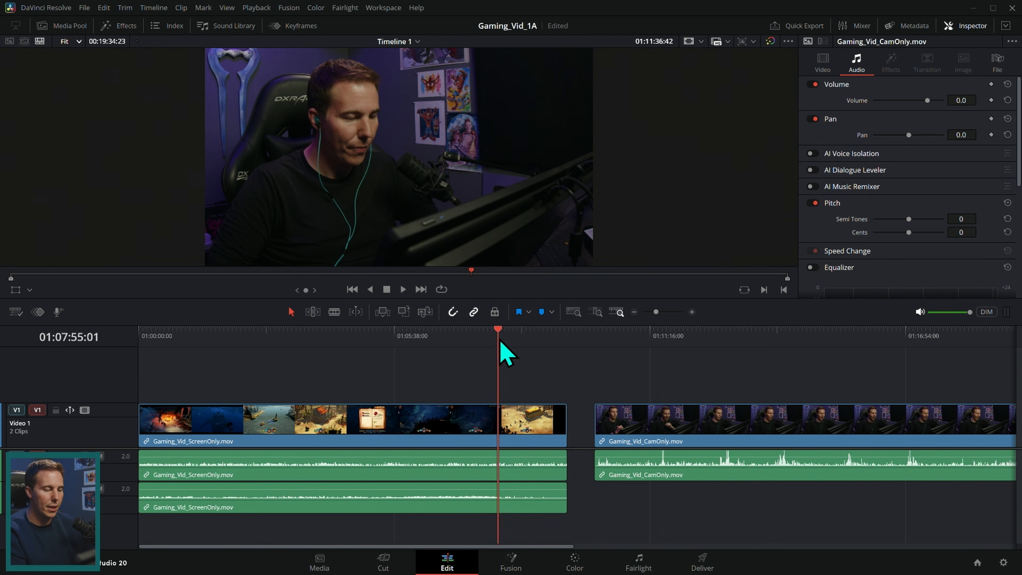
Examine the waveforms of the gameplay clip's two audio tracks and the camera clip's audio at a larger track height.
click(157, 441)
scroll(133, 443, down, 2)
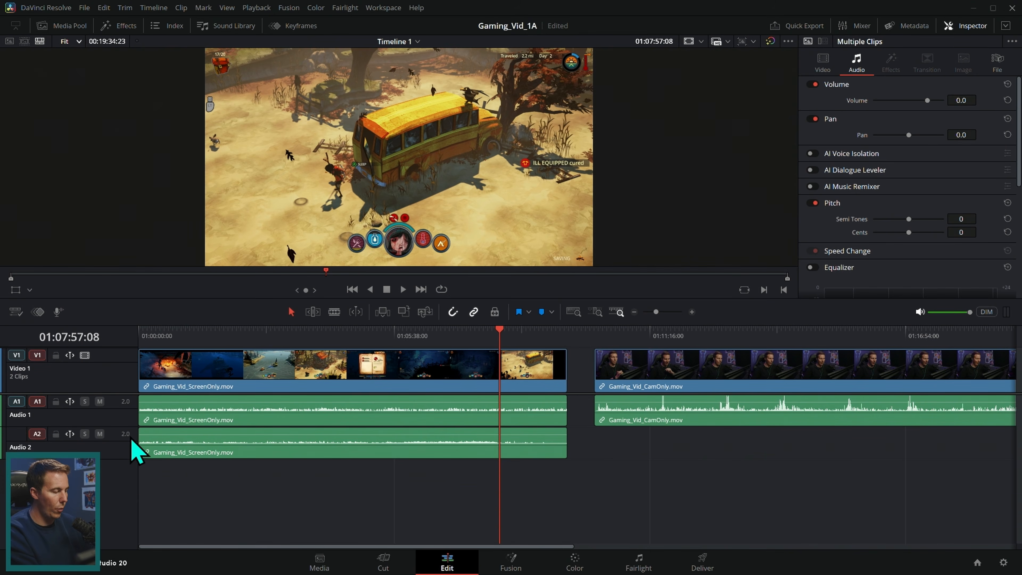
drag(121, 457, 121, 519)
drag(124, 424, 123, 477)
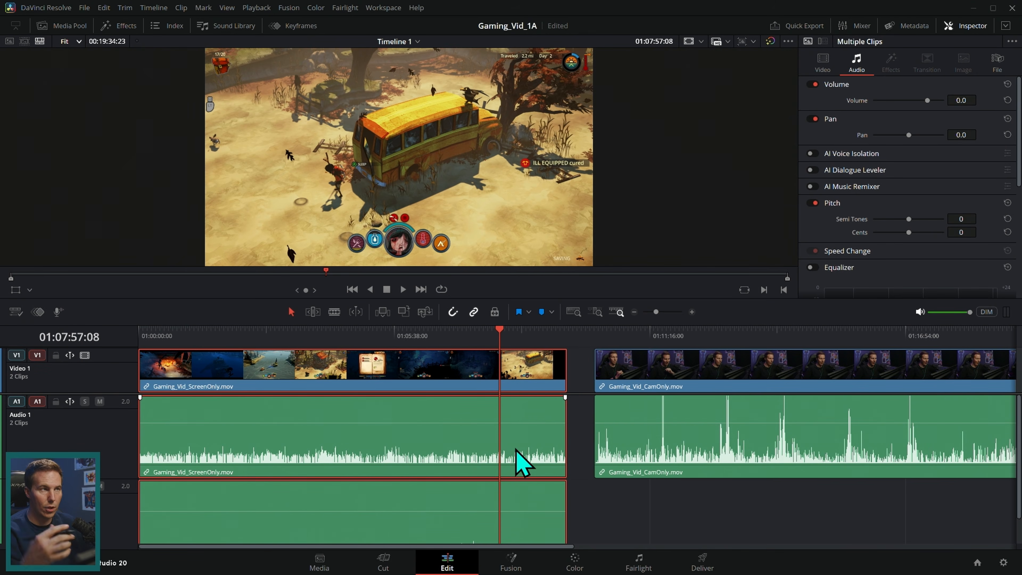
click(593, 482)
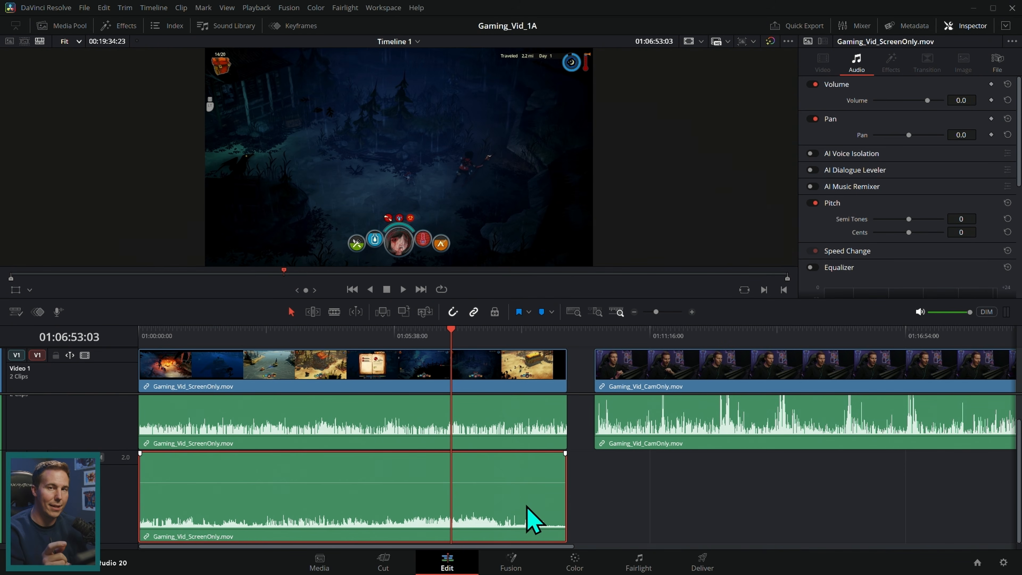
click(587, 497)
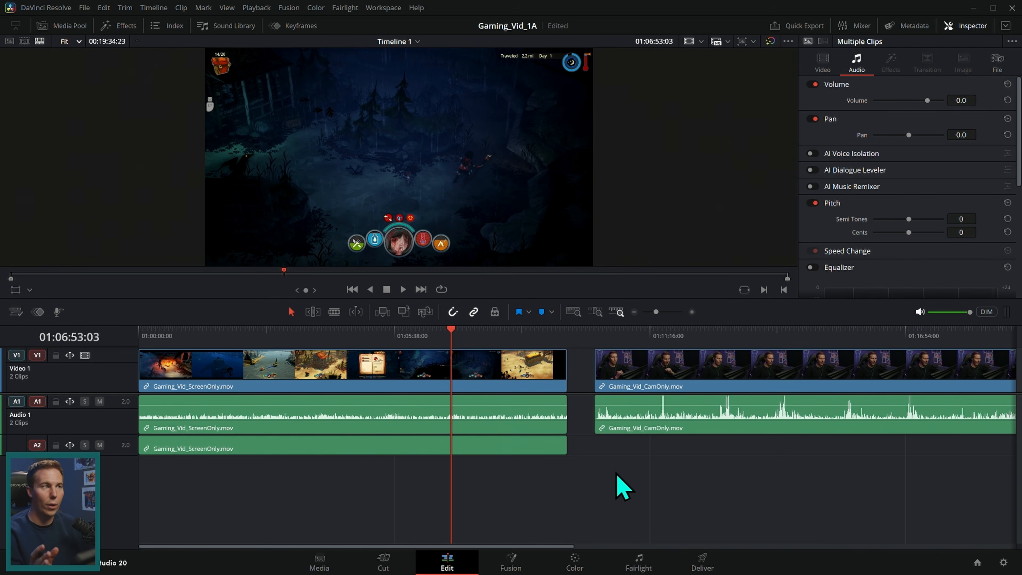
Enlarge the timeline area and move the Gaming_Vid_CamOnly.mov clip to Video 3 and Audio 3.
drag(486, 337, 699, 341)
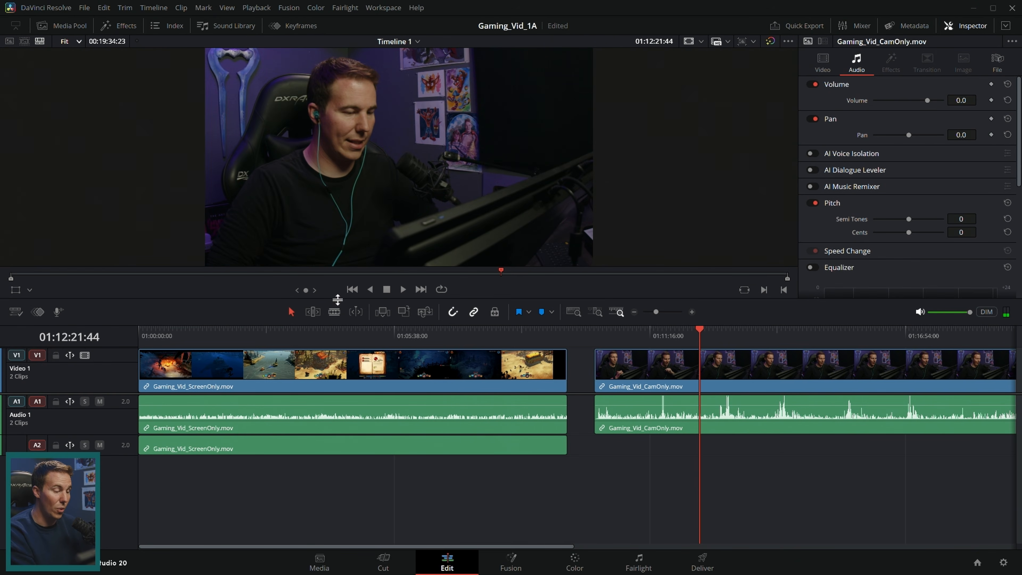
drag(338, 296, 338, 163)
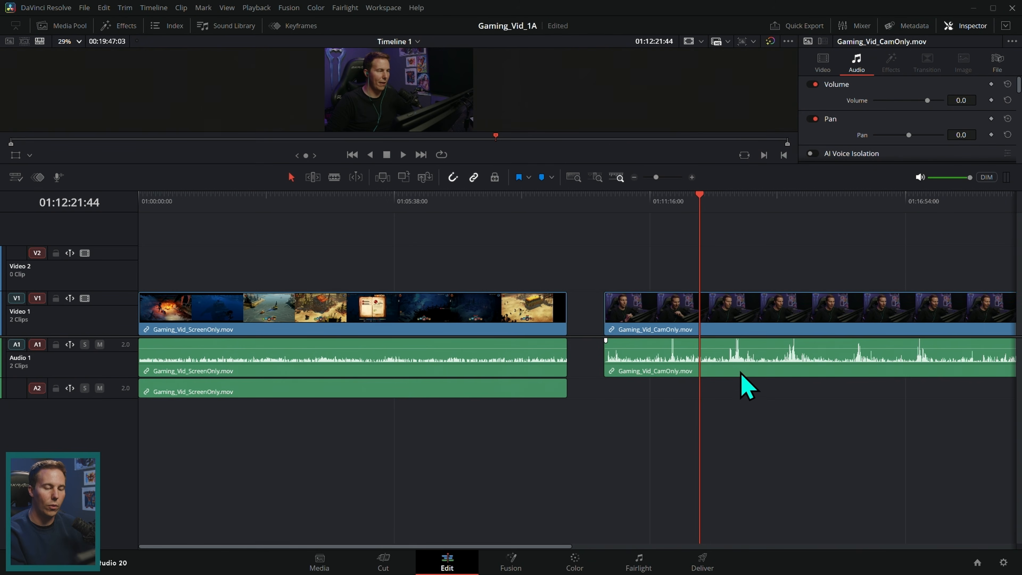
click(740, 371)
drag(741, 371, 741, 435)
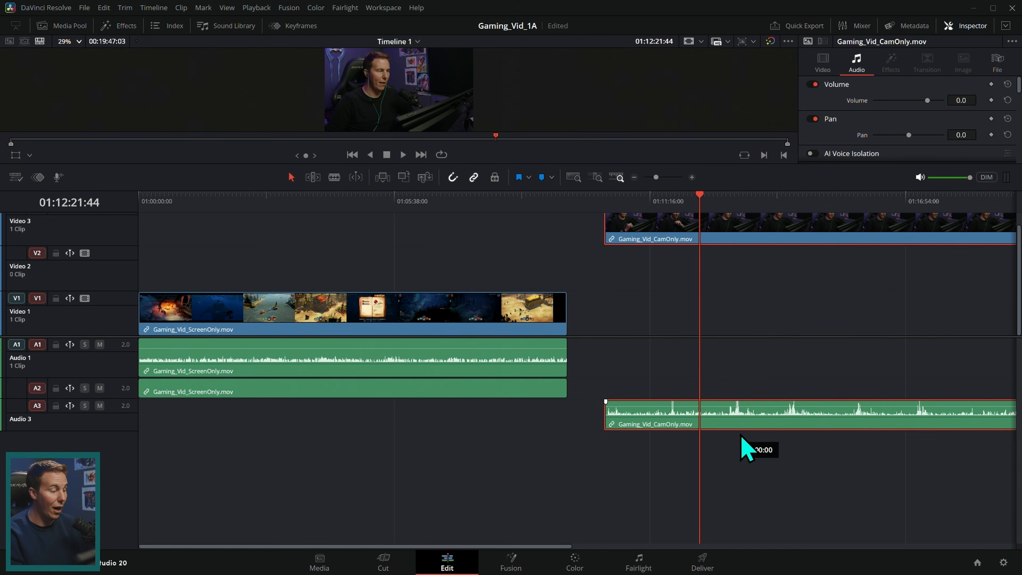
Shift the camera and gameplay clips along the timeline so that they start together, one above the other.
drag(885, 239, 458, 233)
ctrl+click(497, 342)
drag(498, 342, 623, 338)
Auto-align the camera and gameplay clips by waveform, using track number 1.
drag(820, 232, 559, 449)
right_click(587, 318)
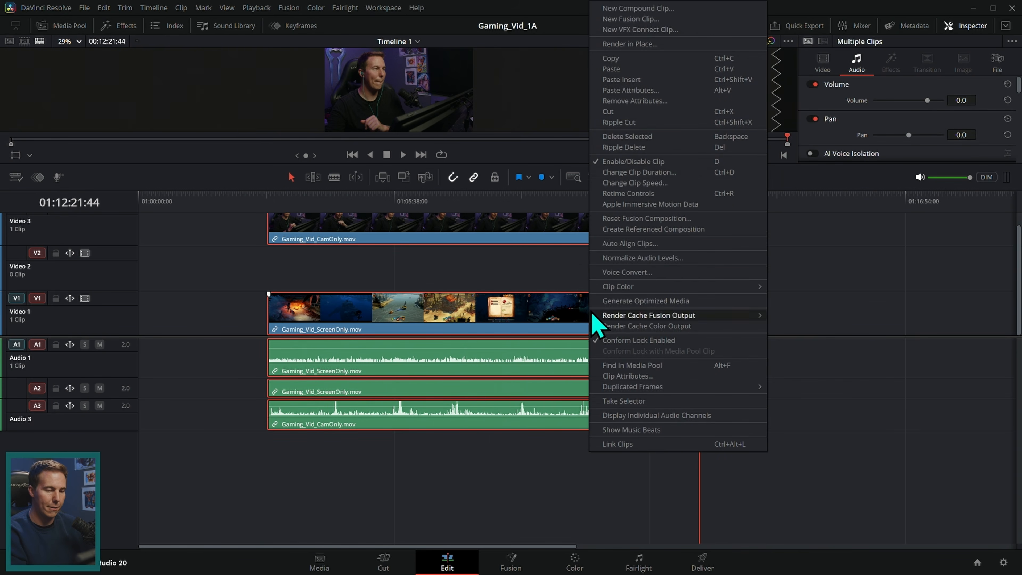
click(668, 244)
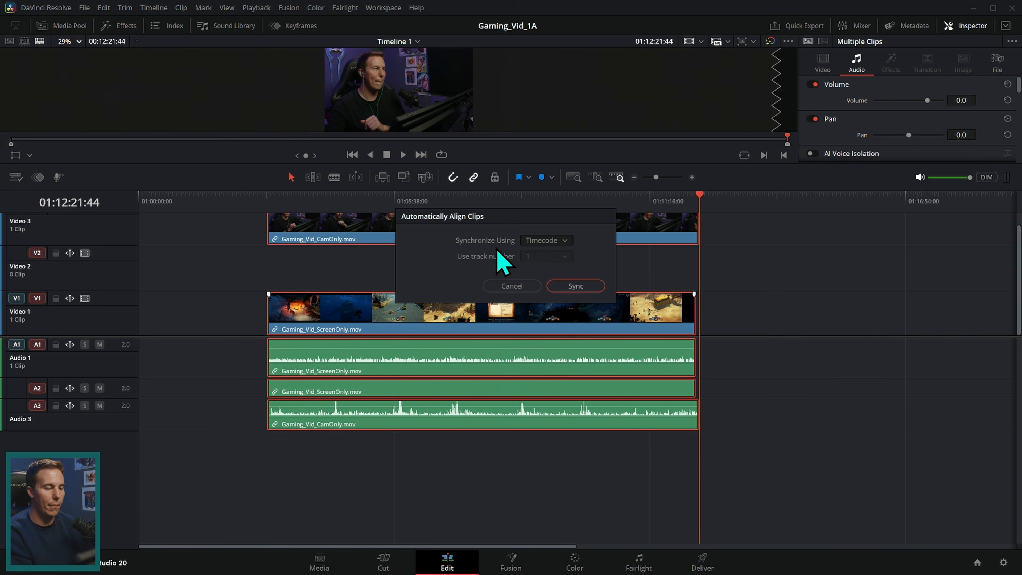
click(565, 241)
click(557, 256)
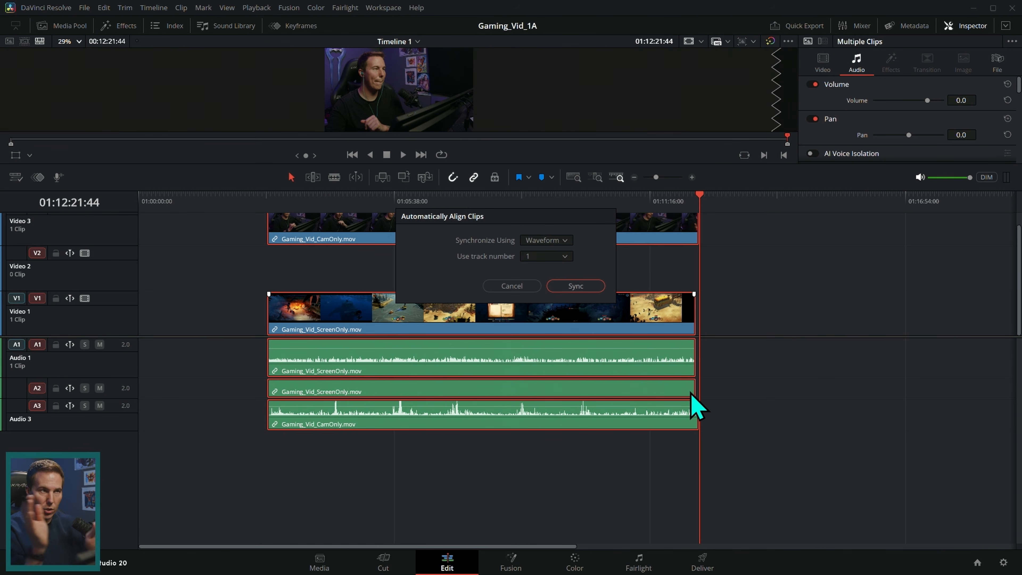
click(575, 285)
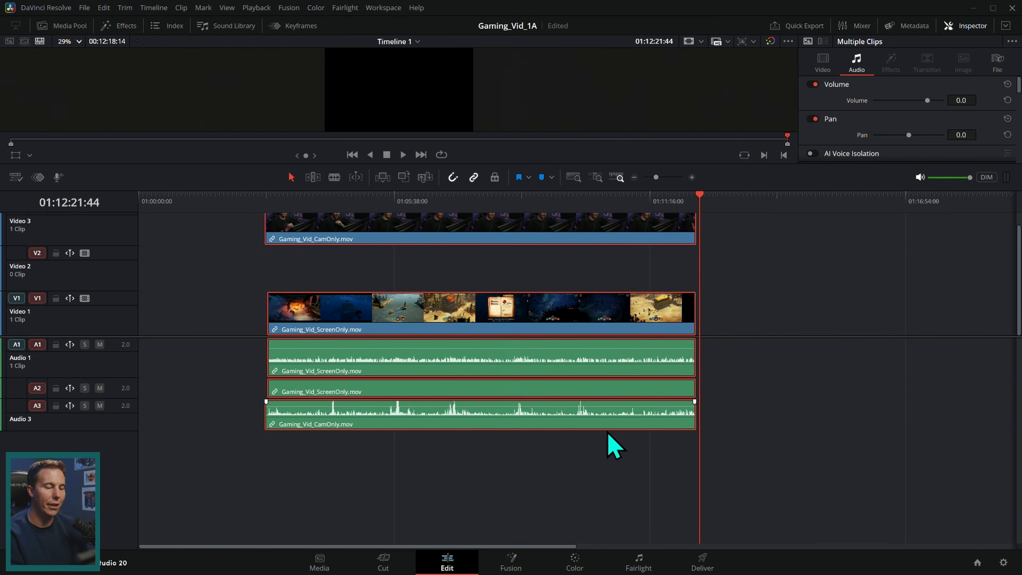
Shift the camera clip out of sync with the gameplay and auto-align all the clips again.
drag(541, 426, 754, 420)
drag(467, 502, 559, 384)
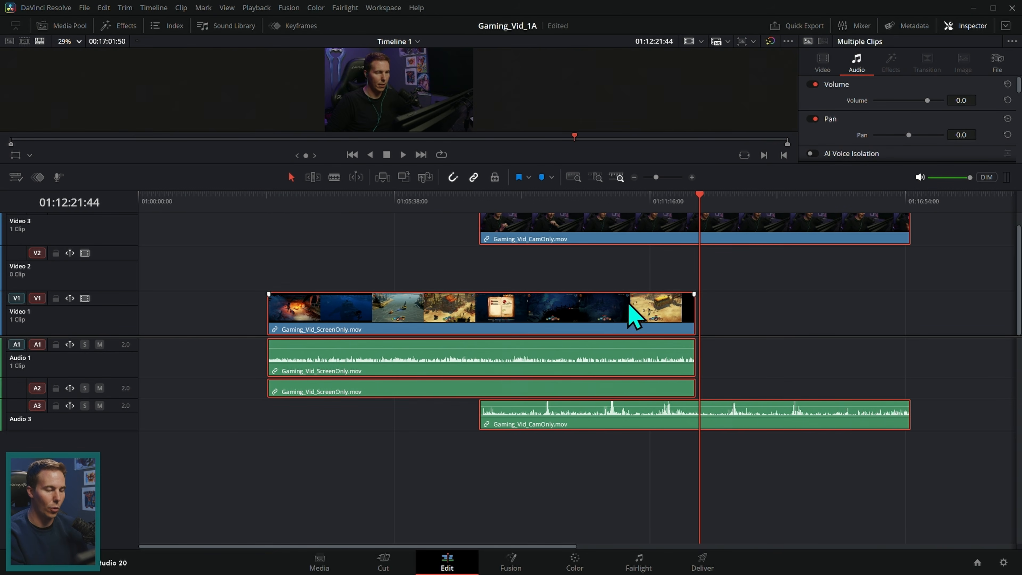
right_click(610, 321)
click(650, 243)
click(578, 284)
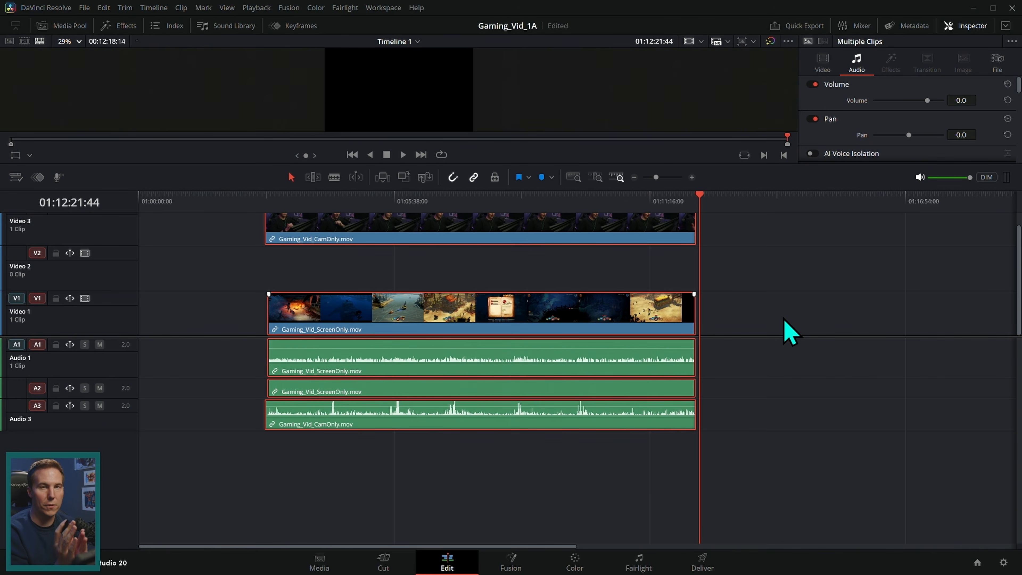
Play the aligned clips from about 01:07:40 to check the synchronization.
click(788, 332)
click(488, 203)
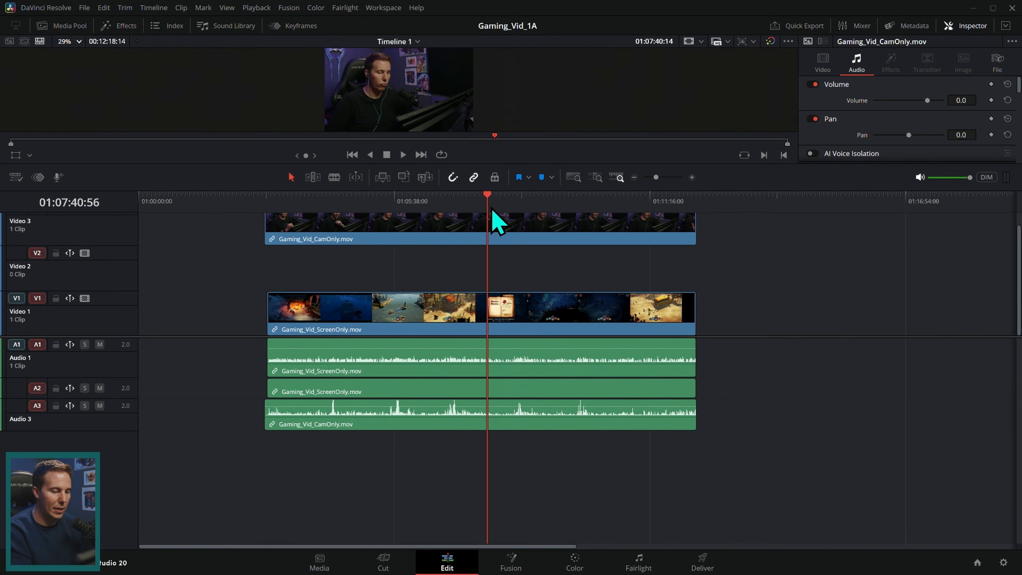
key(space)
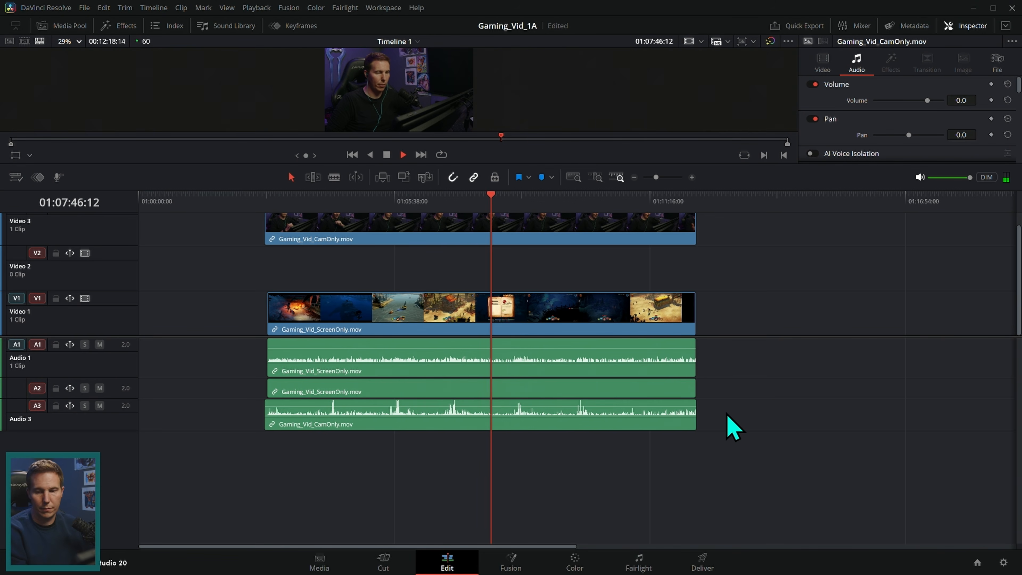
key(space)
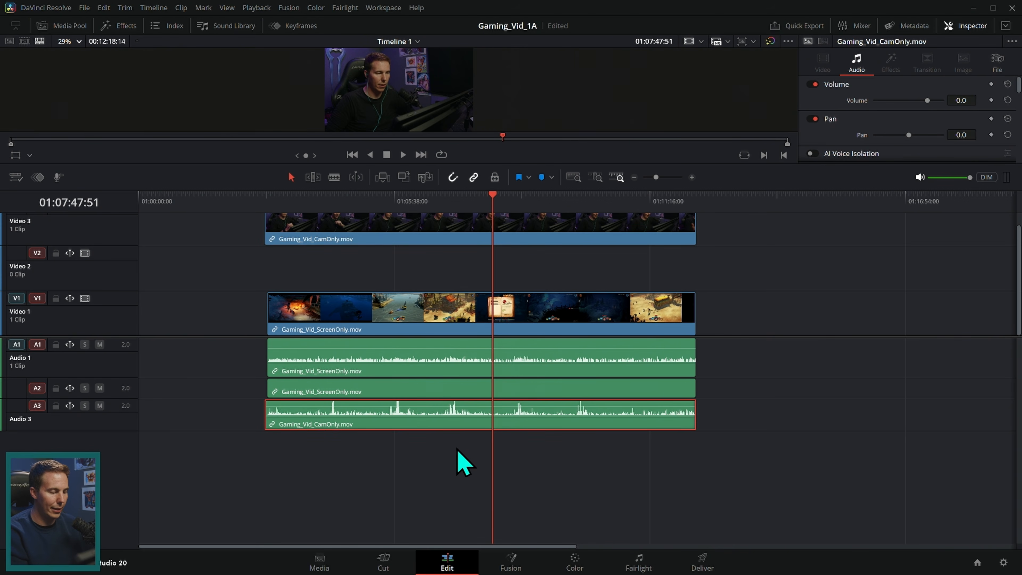
Delete the camera clip's audio from Audio 3 and move its video down to Video 2, directly above the gameplay.
drag(554, 425, 652, 426)
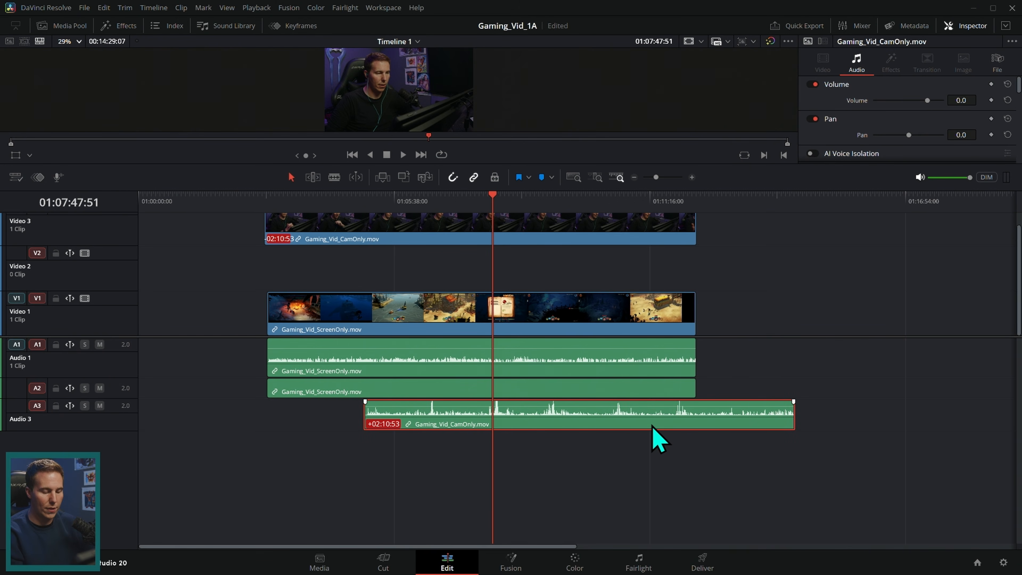
key(Delete)
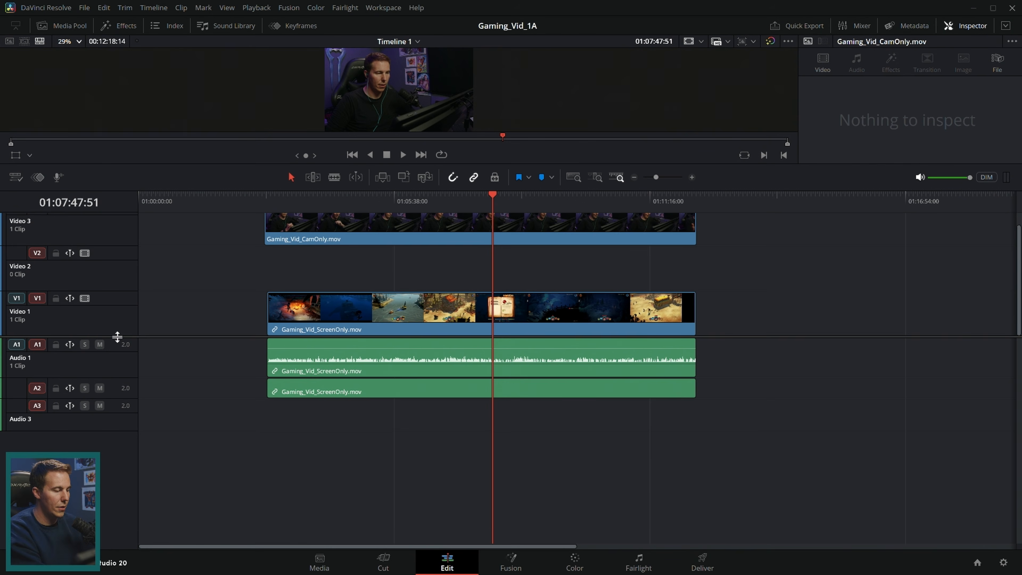
drag(117, 337, 117, 381)
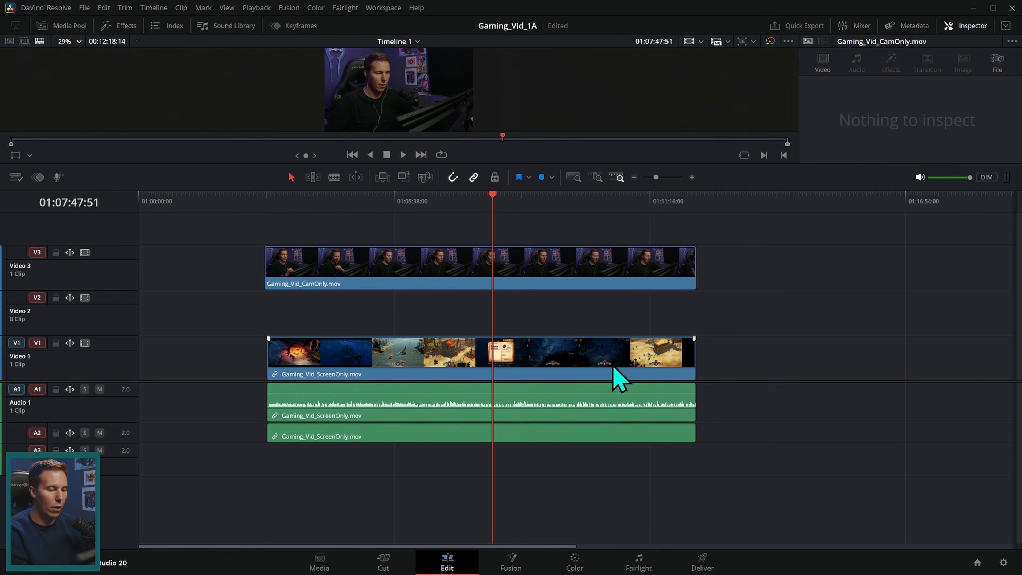
click(601, 278)
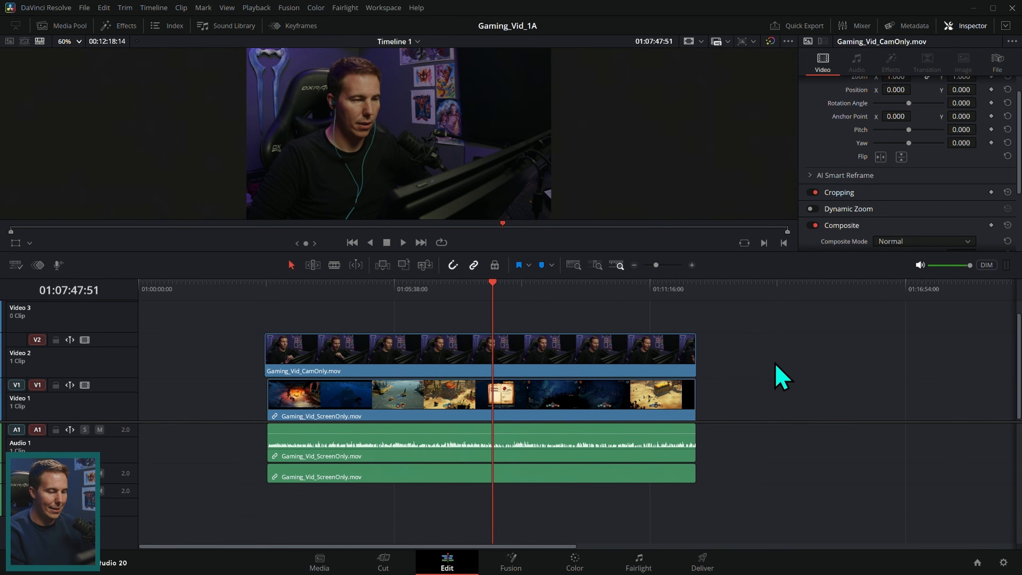
Disable the camera clip on Video 2 to view the gameplay footage beneath it, and re-enable the clip.
click(582, 378)
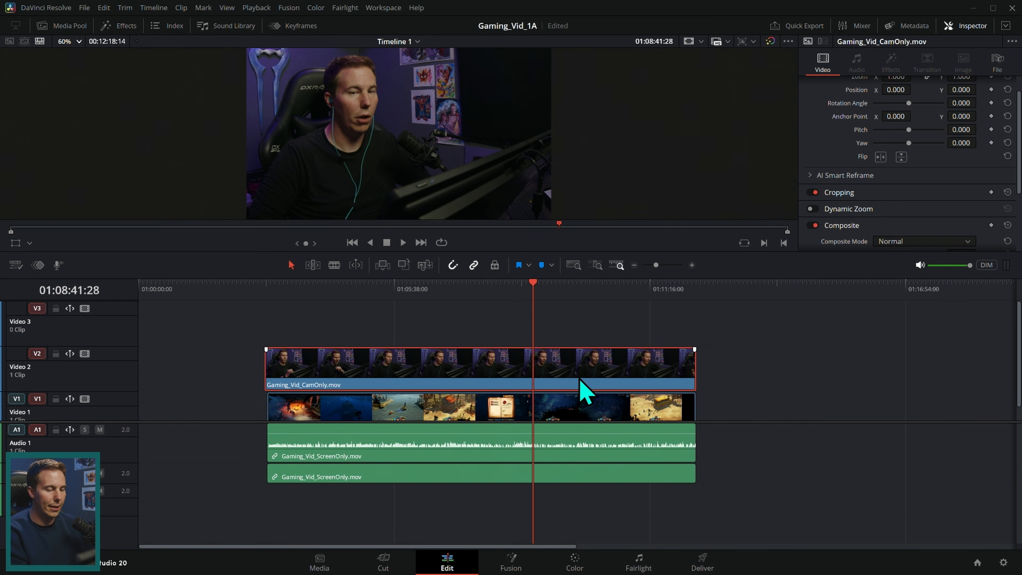
click(452, 287)
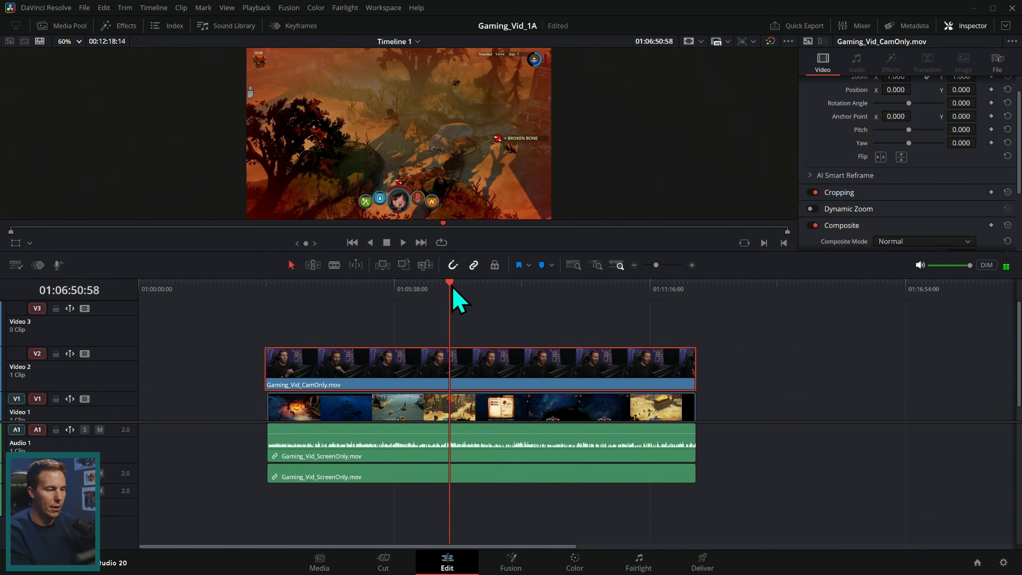
click(618, 286)
key(d)
key(ctrl+z)
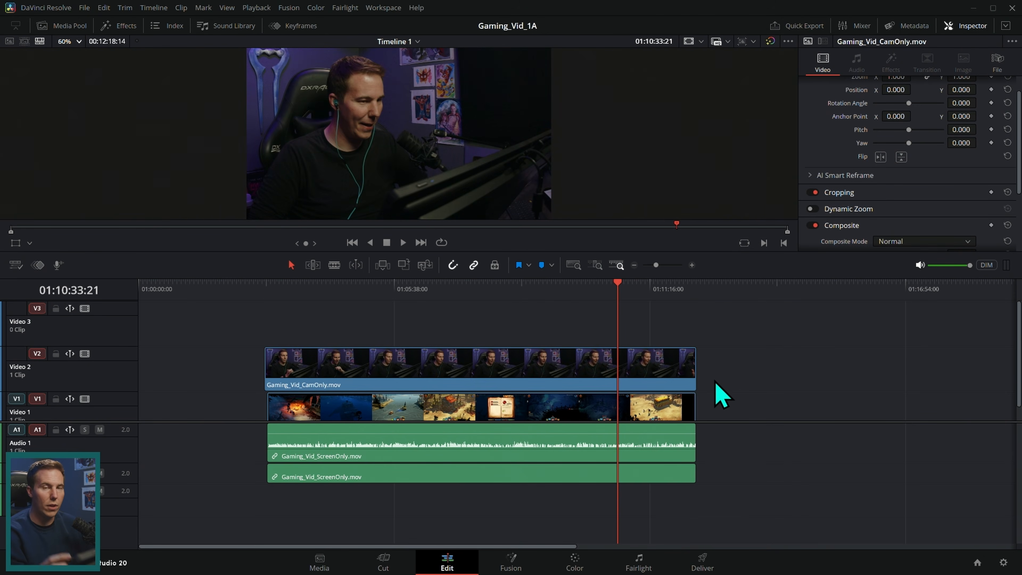
Play the stacked clips from about 01:07:20 and enlarge the Audio 2 track so its waveform can be read.
click(467, 286)
key(space)
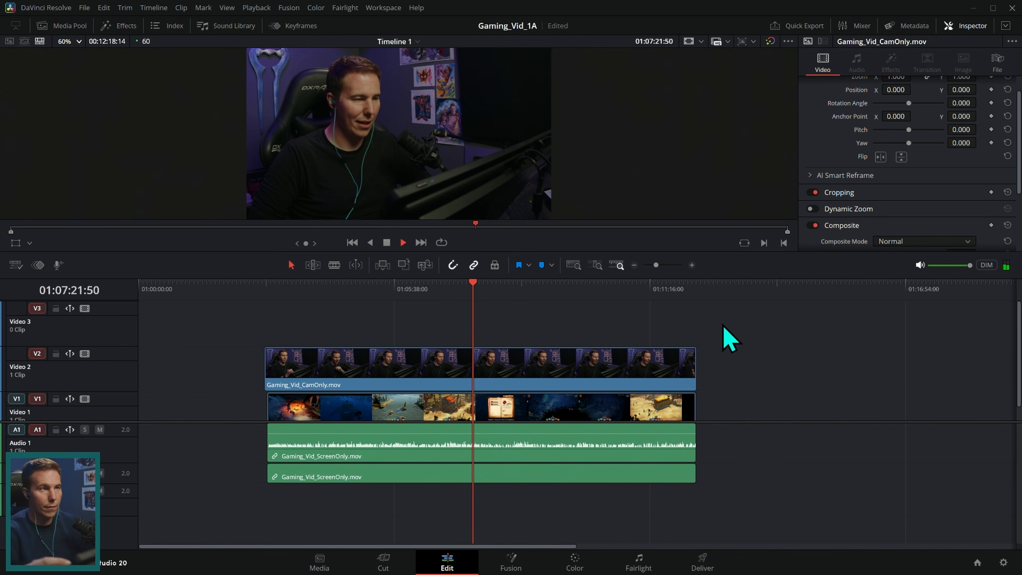
key(space)
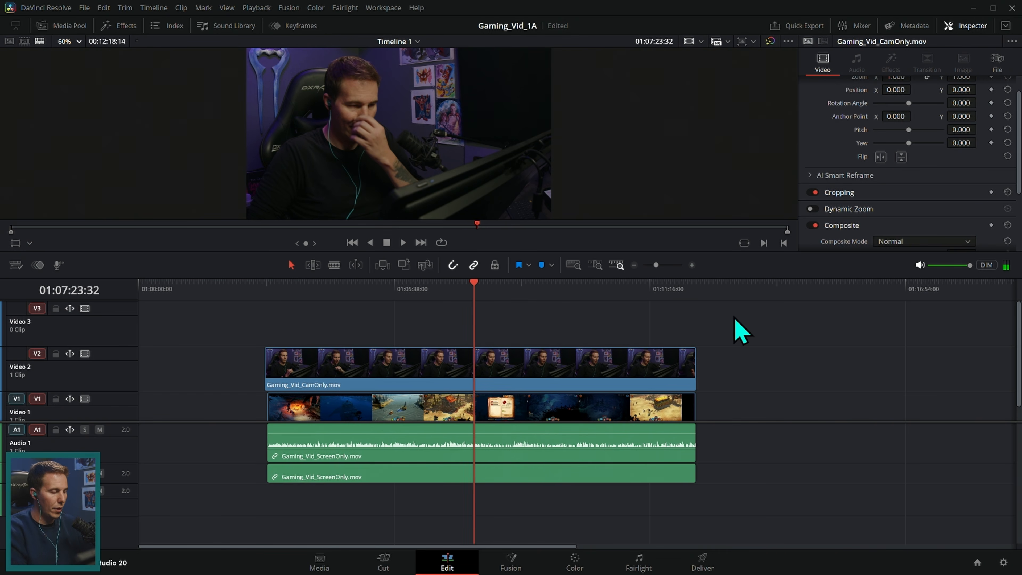
drag(129, 483, 130, 520)
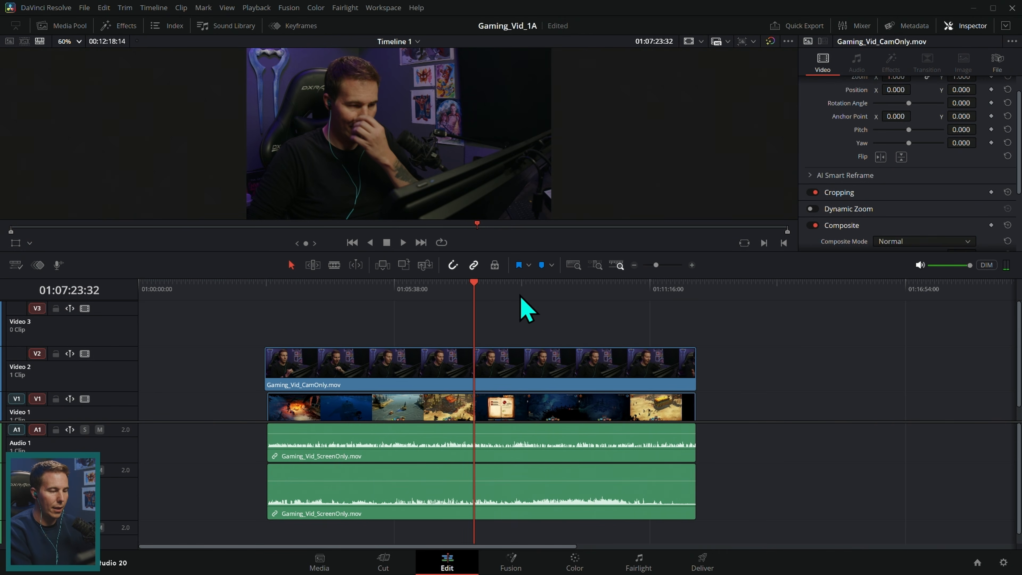
Play the camera footage full screen from about 01:08:35 and return to the editing view.
click(529, 287)
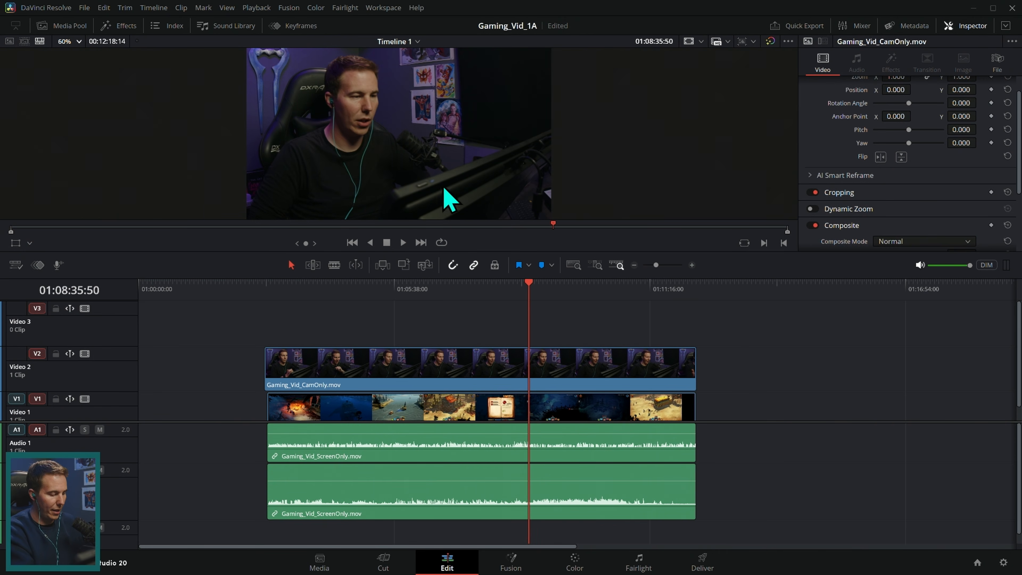
key(ctrl+f)
key(space)
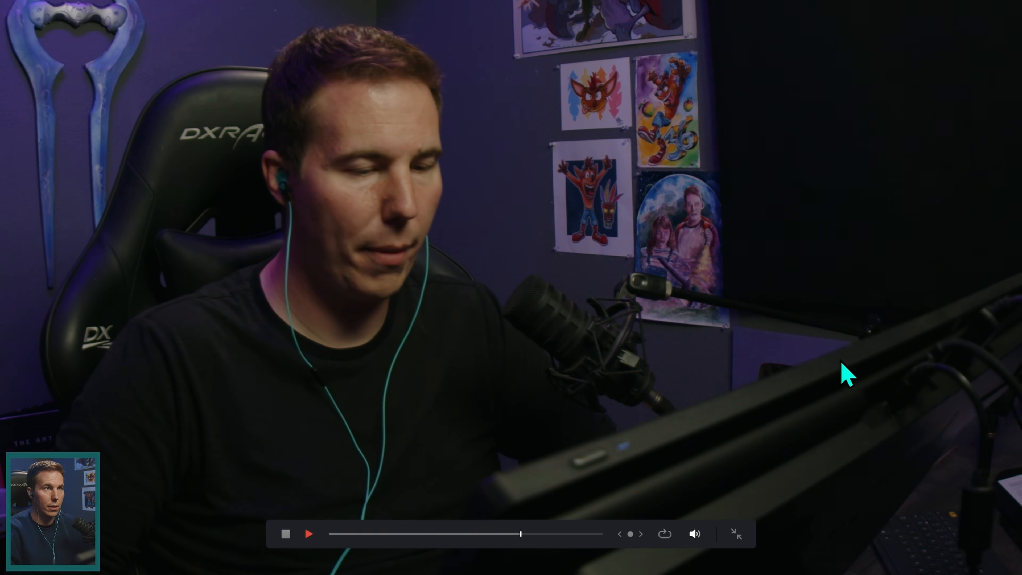
key(Escape)
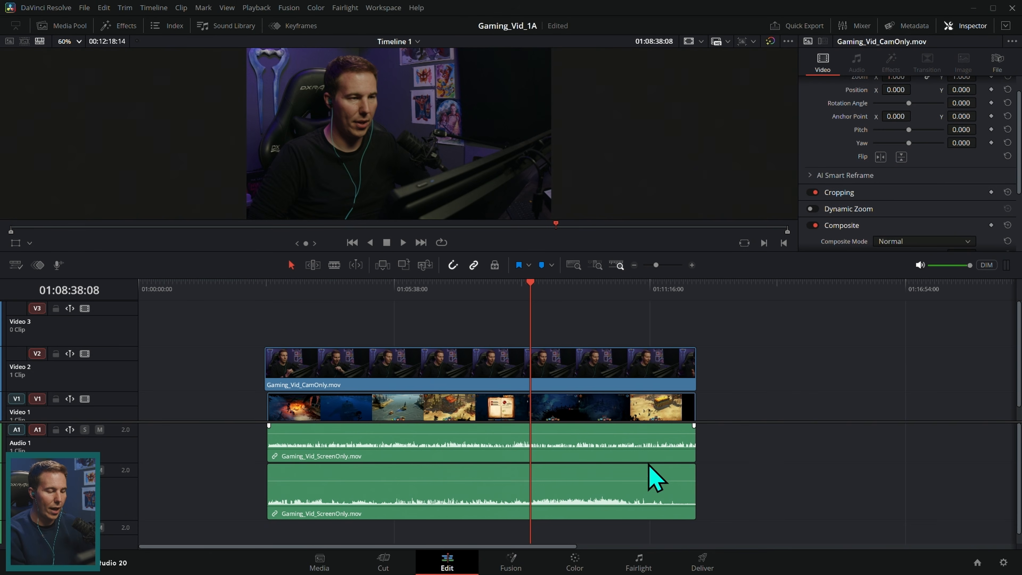
Disable the gameplay clip's audio on Audio 1 and play the timeline to hear Audio 2 on its own.
click(624, 459)
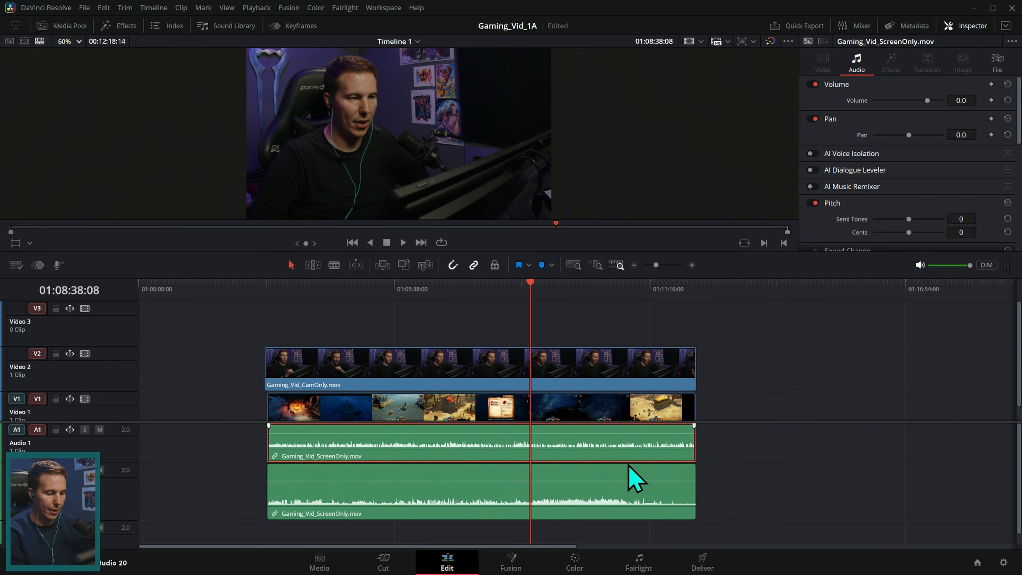
key(d)
key(space)
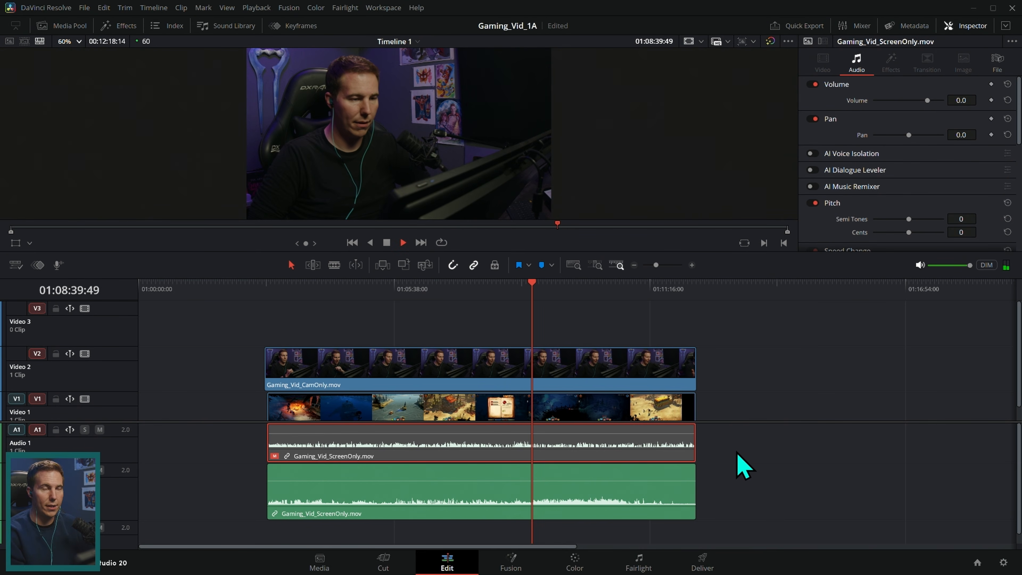
key(space)
Play the timeline with only Audio 1 active and Audio 2 disabled, and re-enable the Audio 2 clip.
key(space)
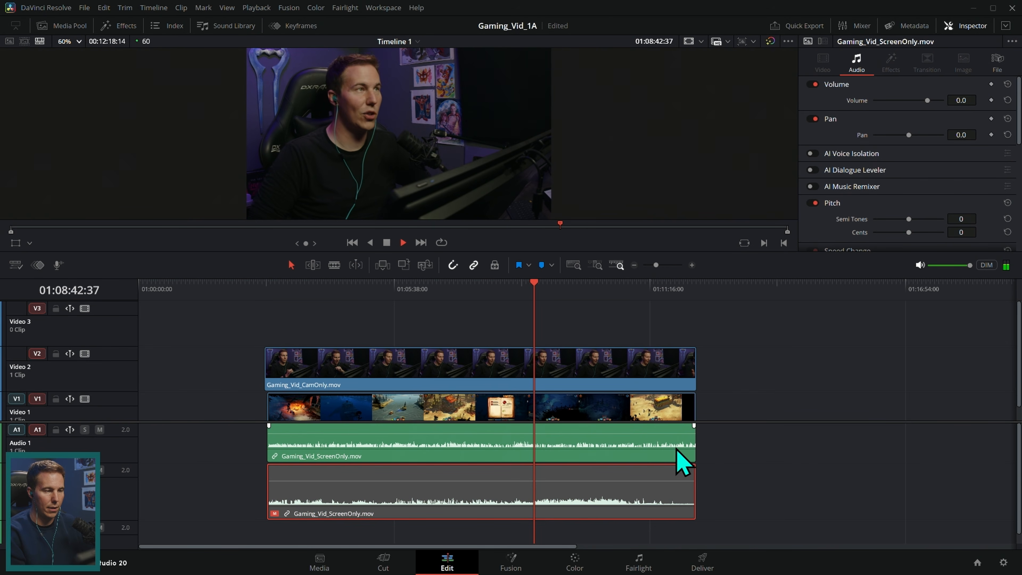
key(space)
click(526, 290)
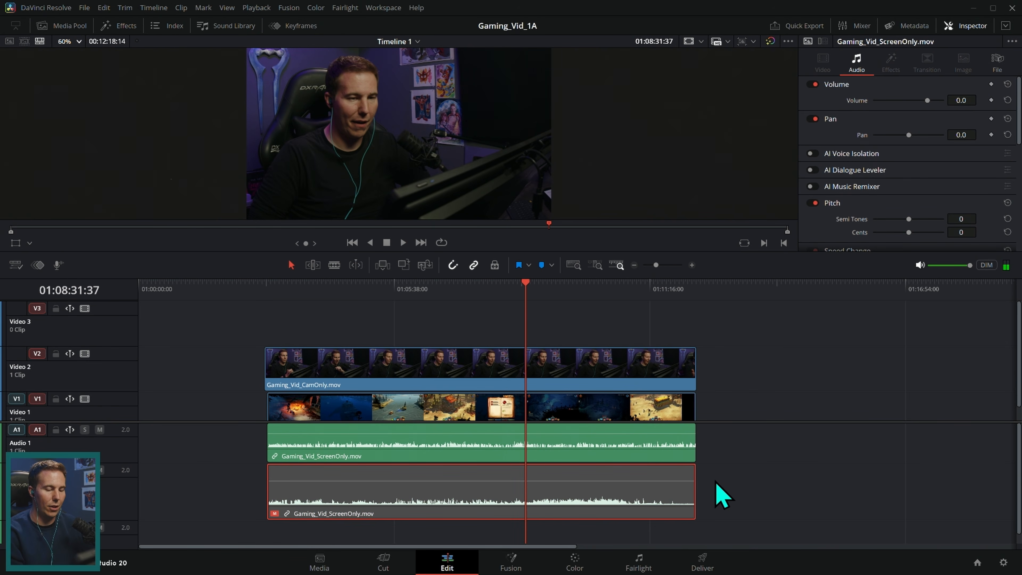
key(d)
click(734, 485)
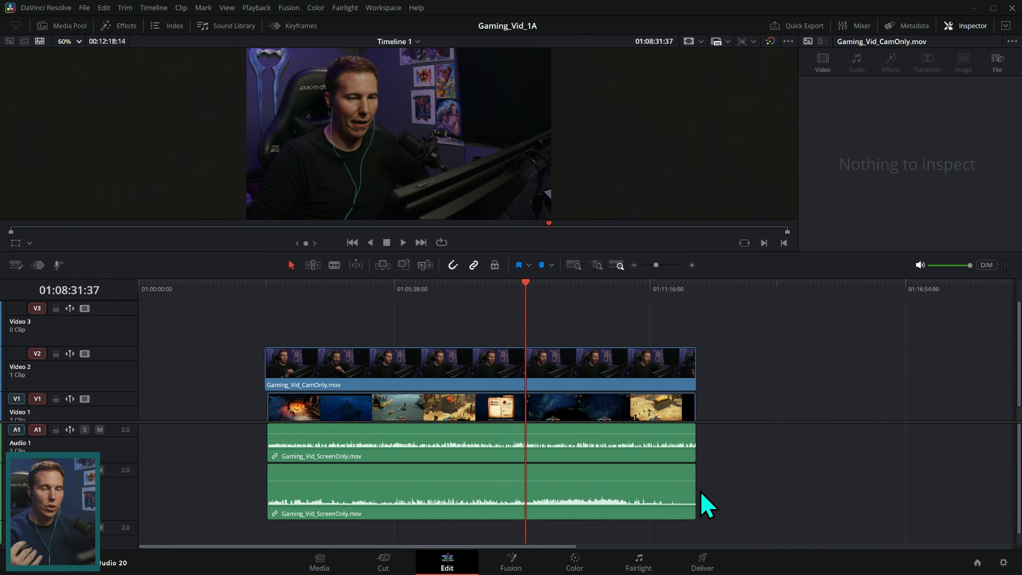
Trim the start of the camera clip on Video 2 to line up with the start of the gameplay clip.
click(275, 288)
click(692, 265)
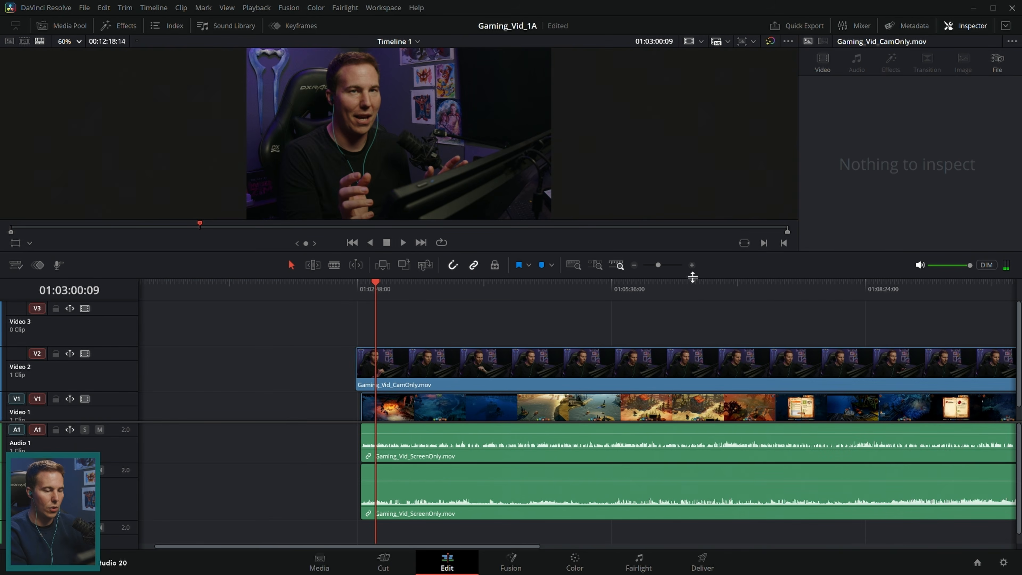
click(692, 265)
click(691, 264)
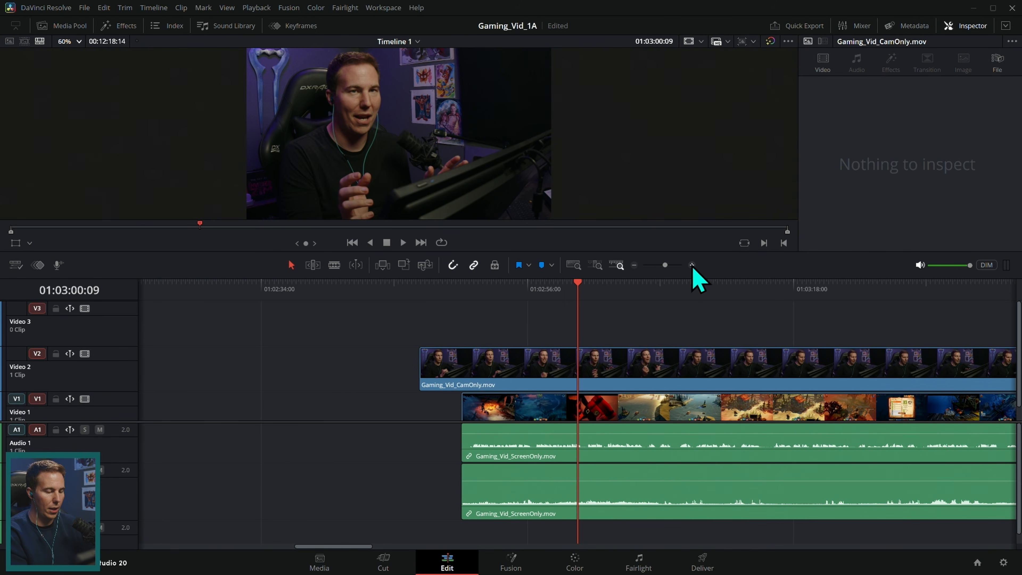
click(691, 265)
click(376, 290)
drag(371, 293, 354, 304)
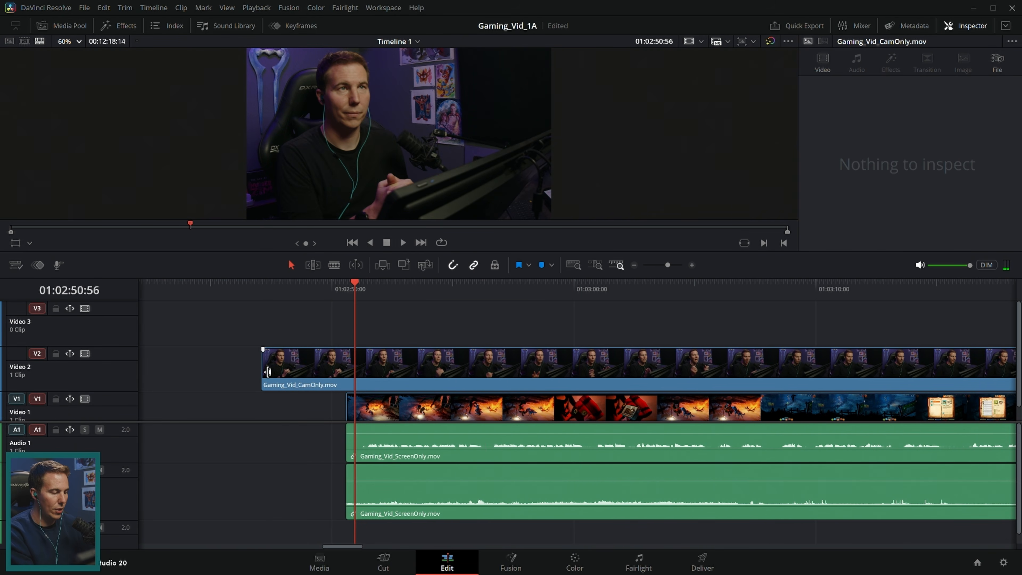
drag(268, 373, 349, 376)
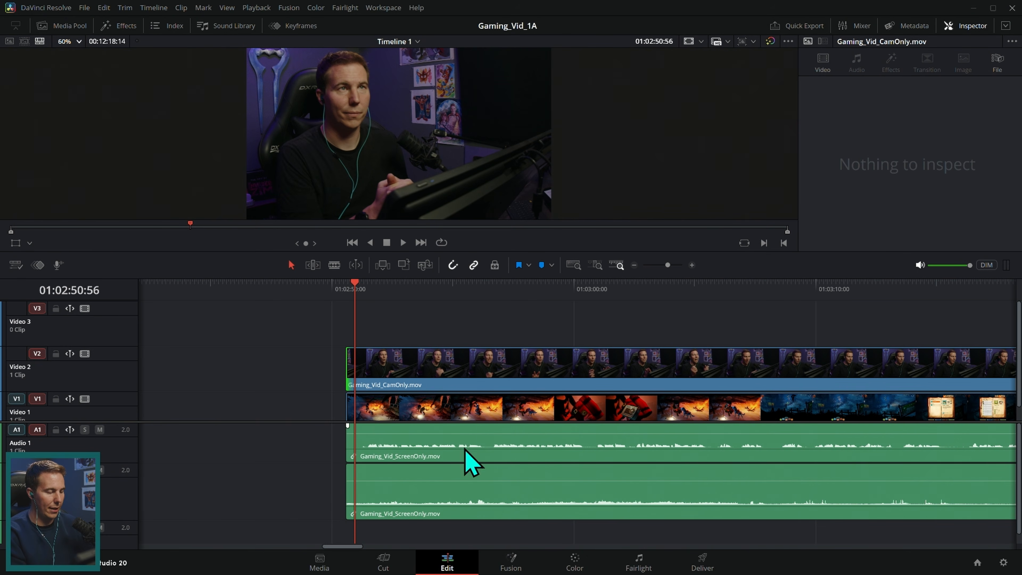
Delete the empty gap before the clips and play the timeline from its beginning.
click(282, 454)
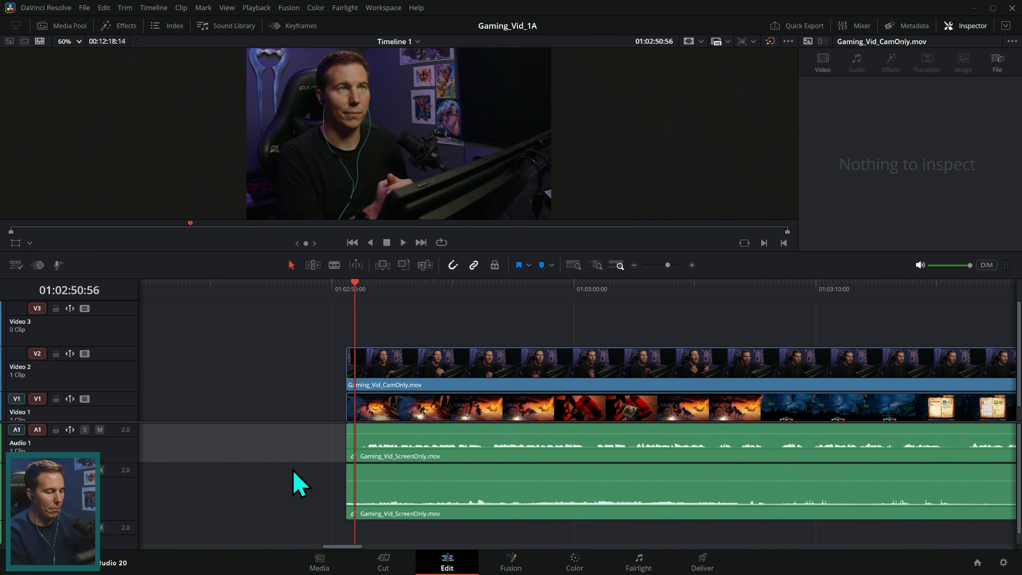
key(Delete)
key(Home)
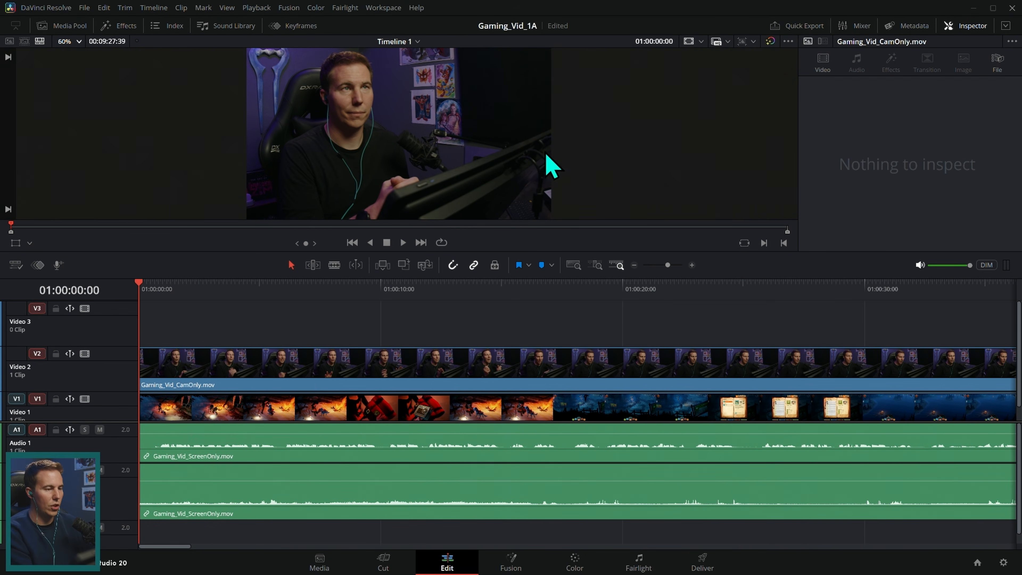
key(space)
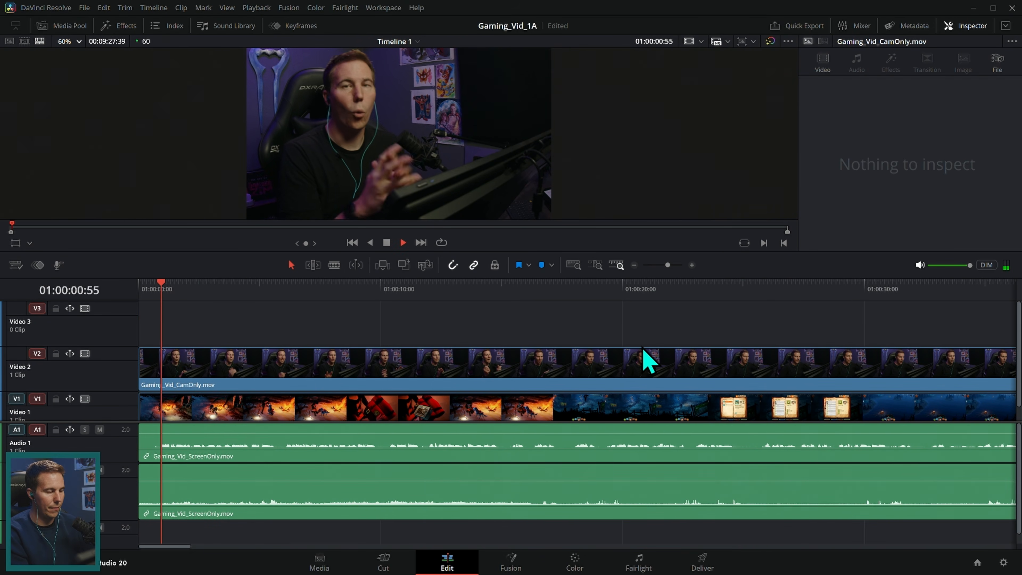
key(space)
key(shift+z)
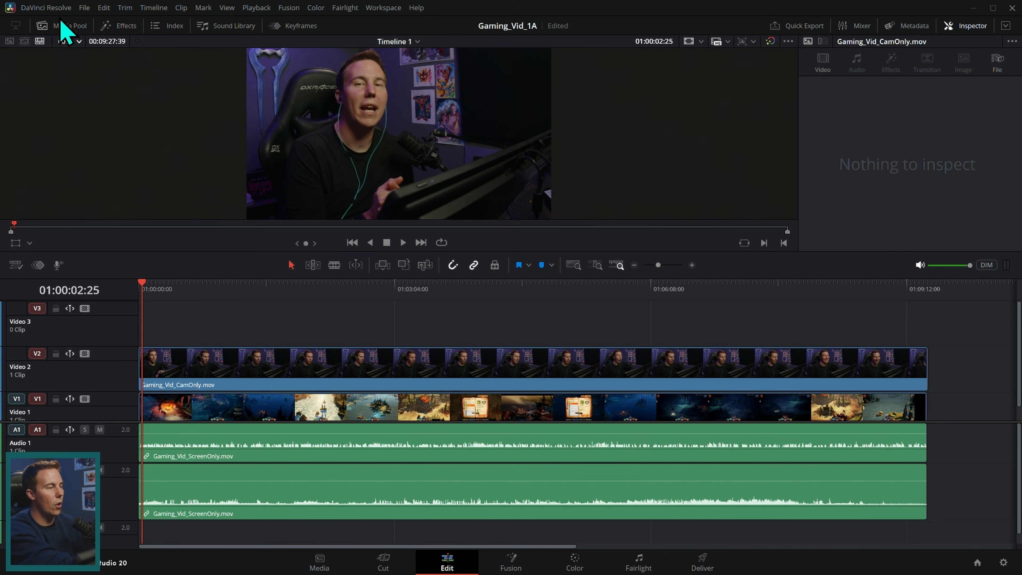
Set the proxy generation location to proxy subfolders in media file locations in the system media storage preferences and save.
click(56, 8)
click(92, 82)
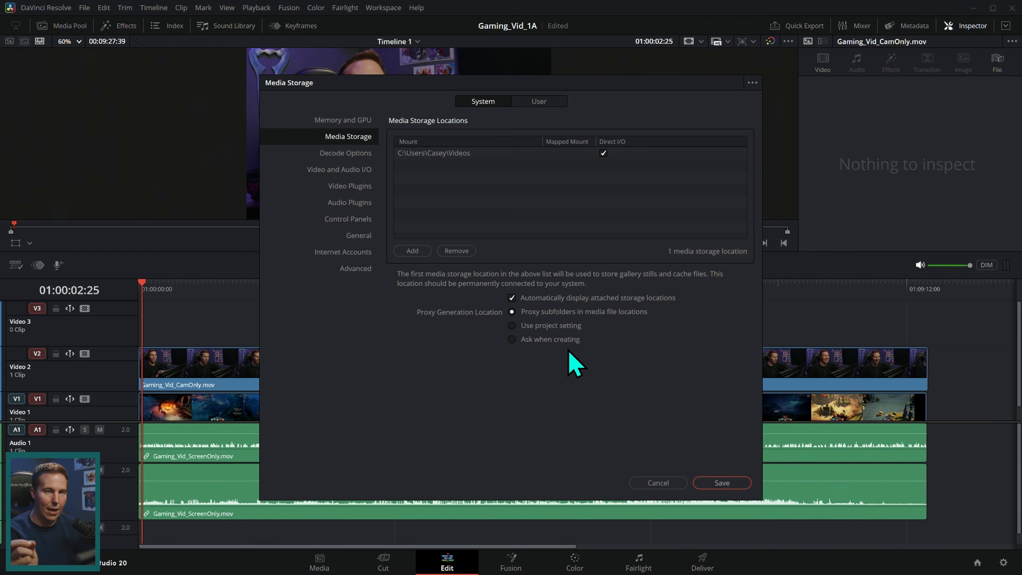
click(512, 312)
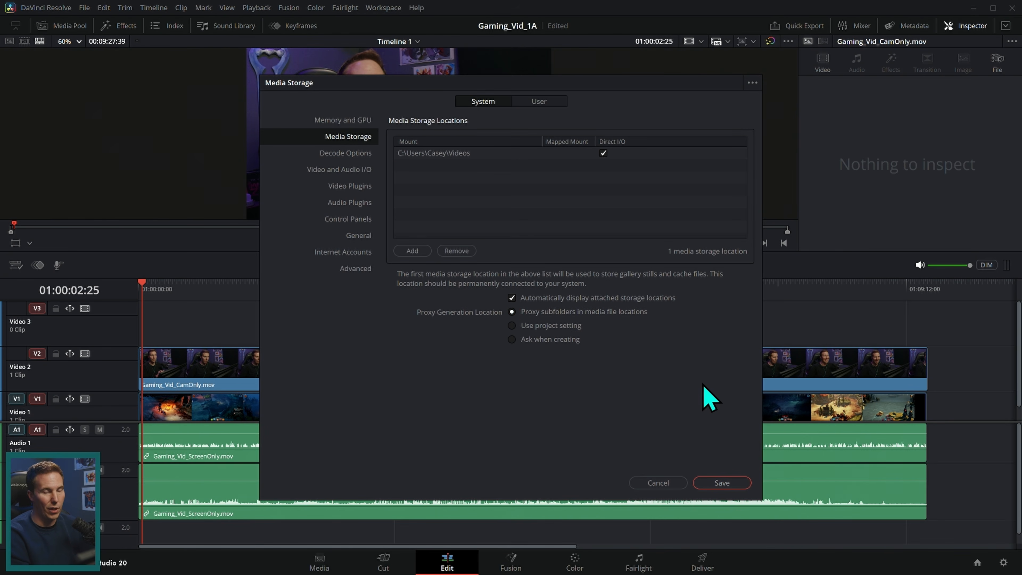
click(722, 482)
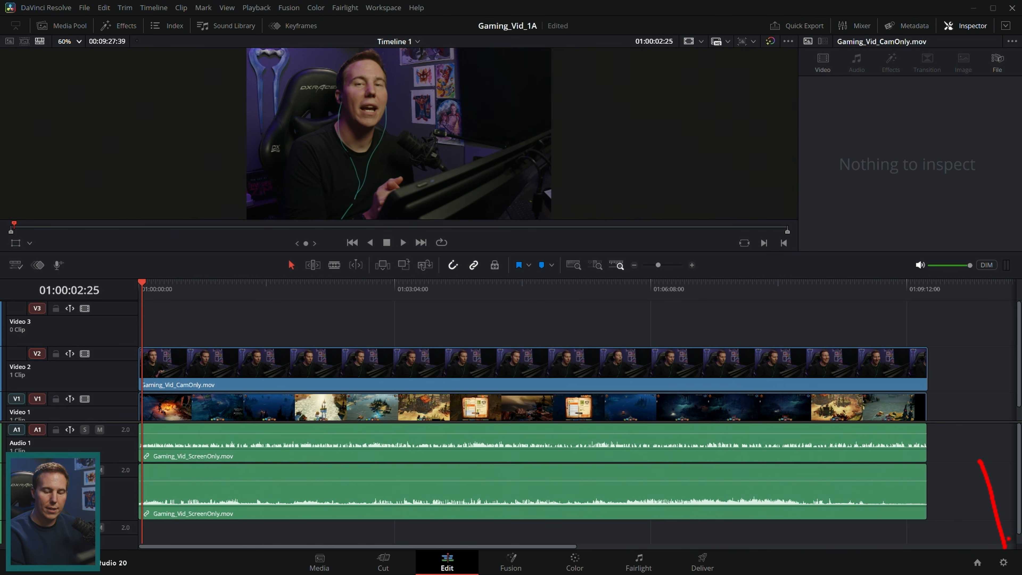
Set the project's proxy media resolution to Half and its proxy media format to ProRes 422 Proxy.
click(1003, 563)
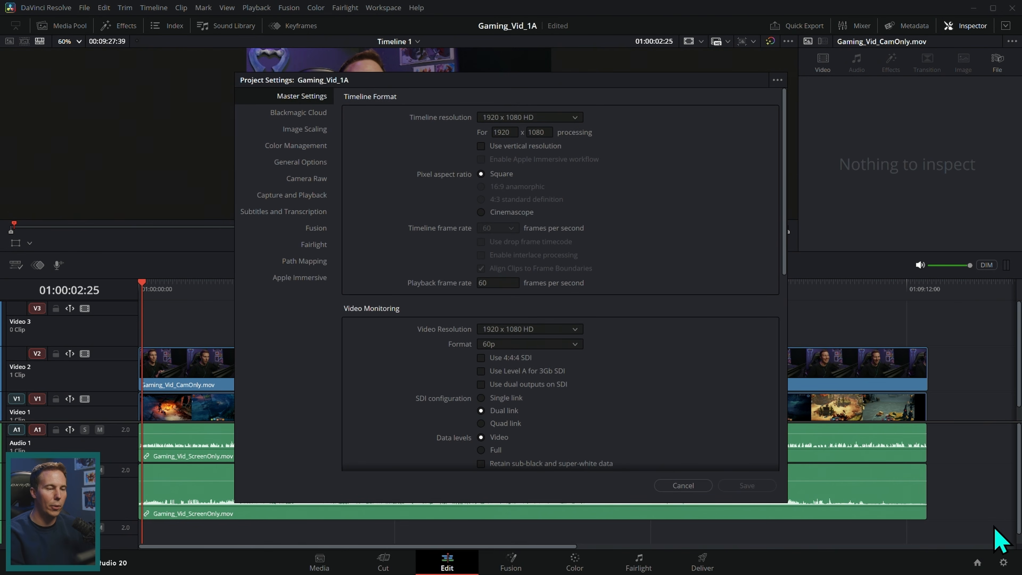
drag(784, 173, 784, 347)
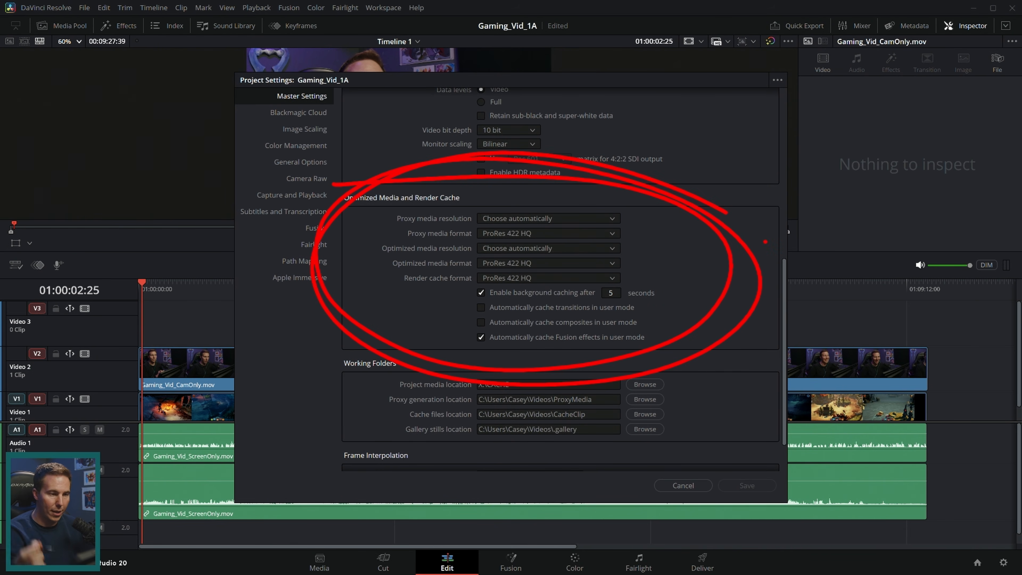
click(565, 218)
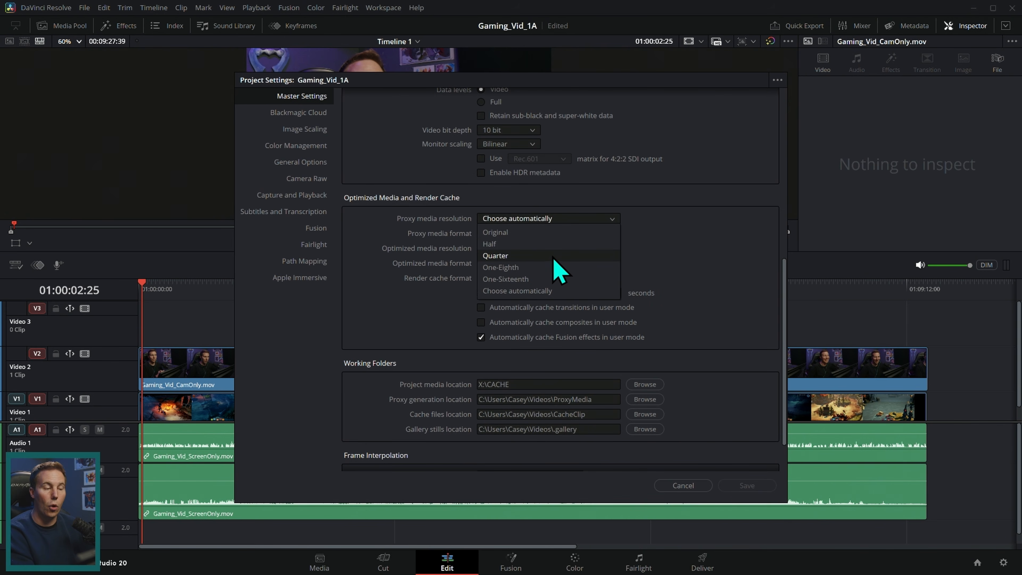
click(557, 244)
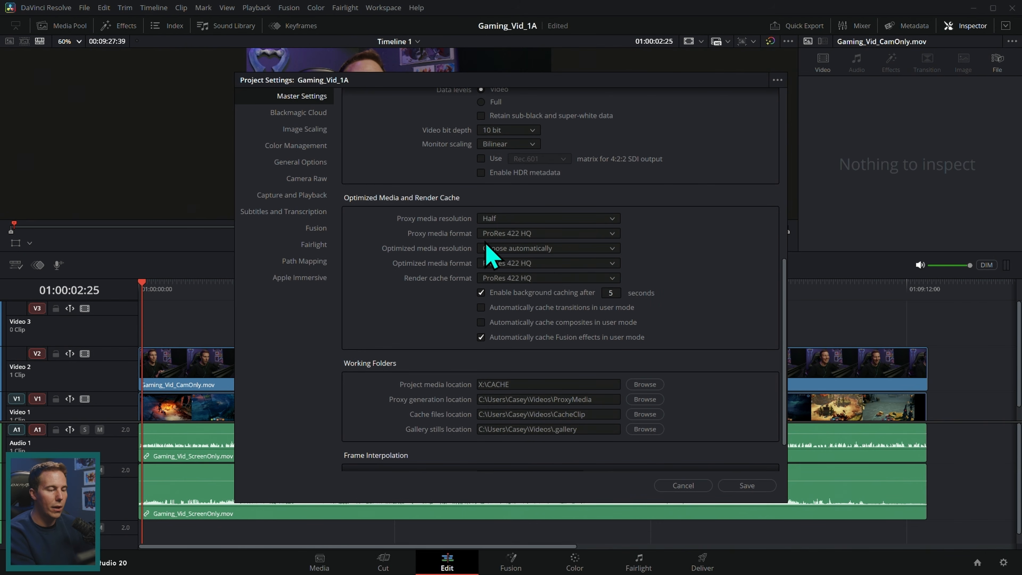
click(587, 235)
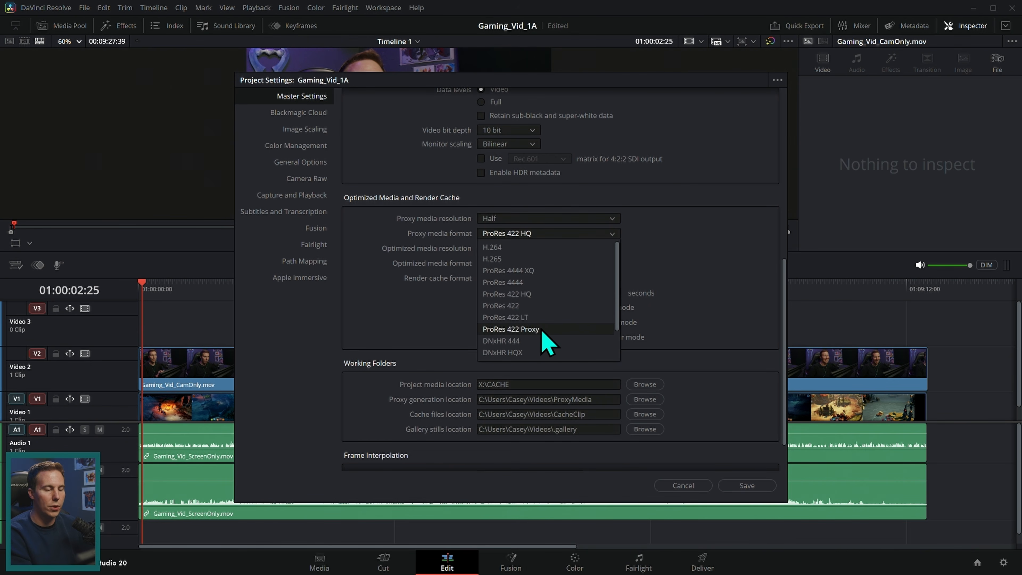
click(523, 328)
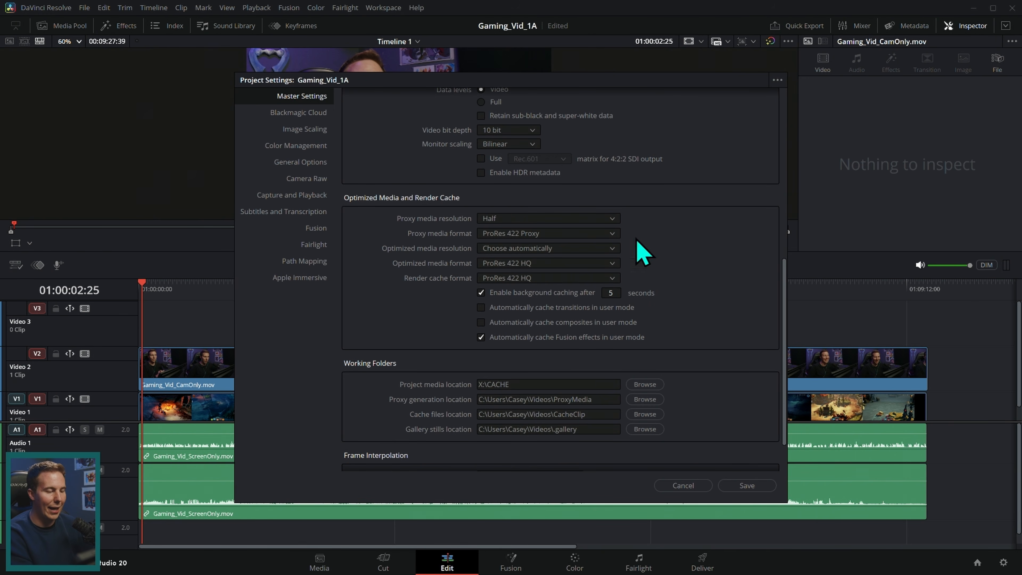
Change the proxy media resolution to One-Eighth and save the project settings.
click(558, 219)
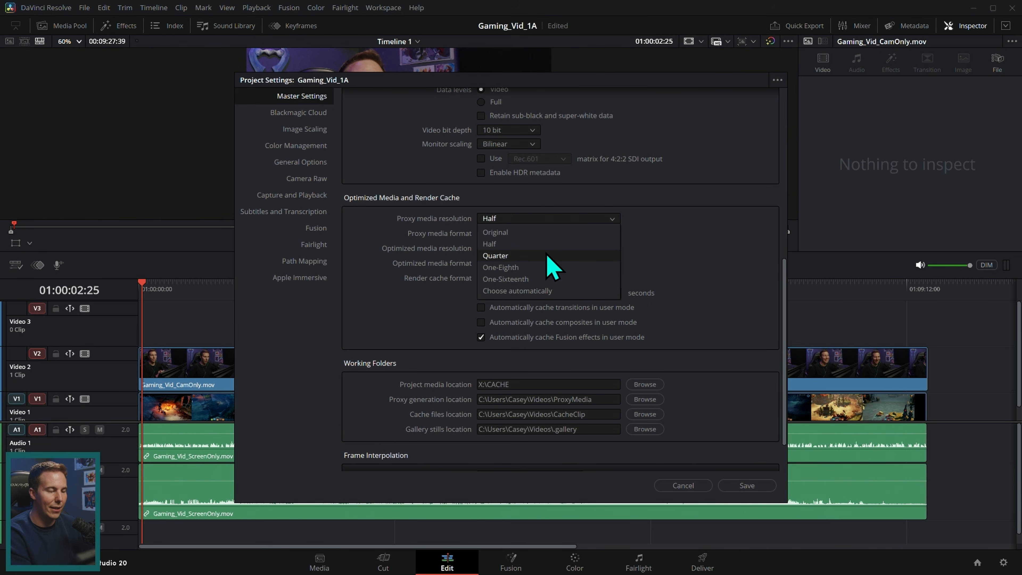
click(544, 268)
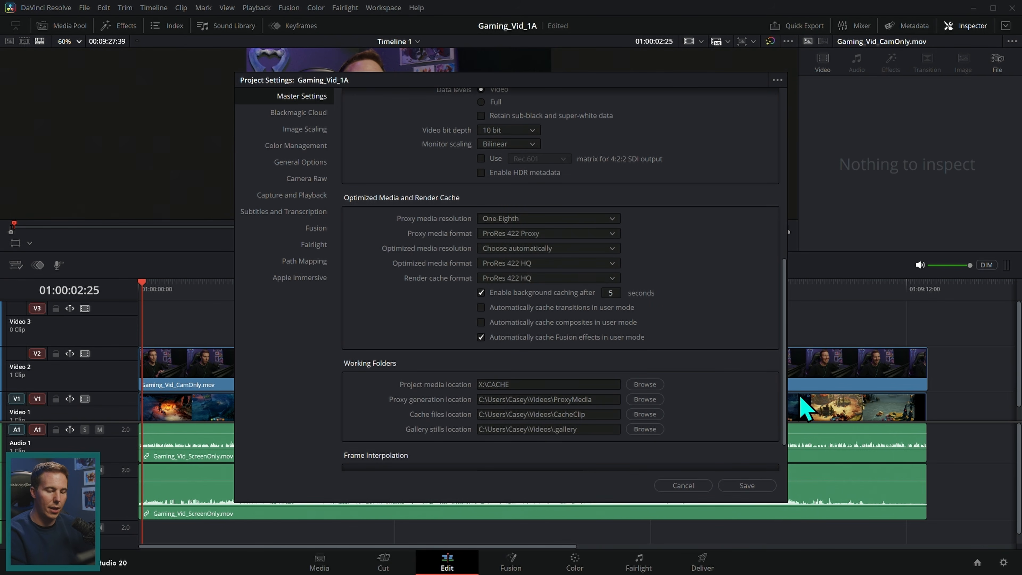
click(758, 486)
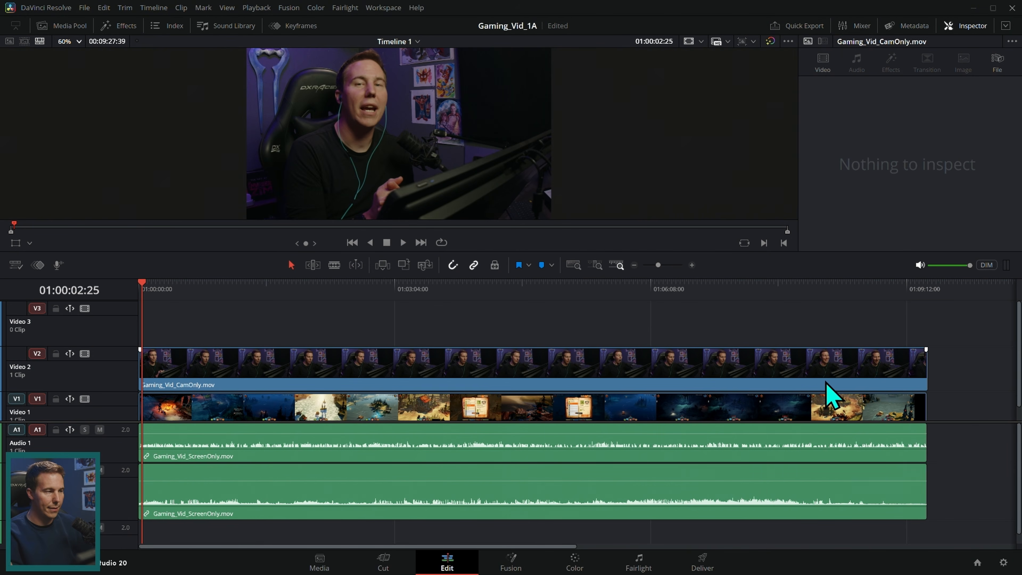
Generate proxy media for the camera, screen-and-camera and screen-only clips in the Media Pool.
click(67, 27)
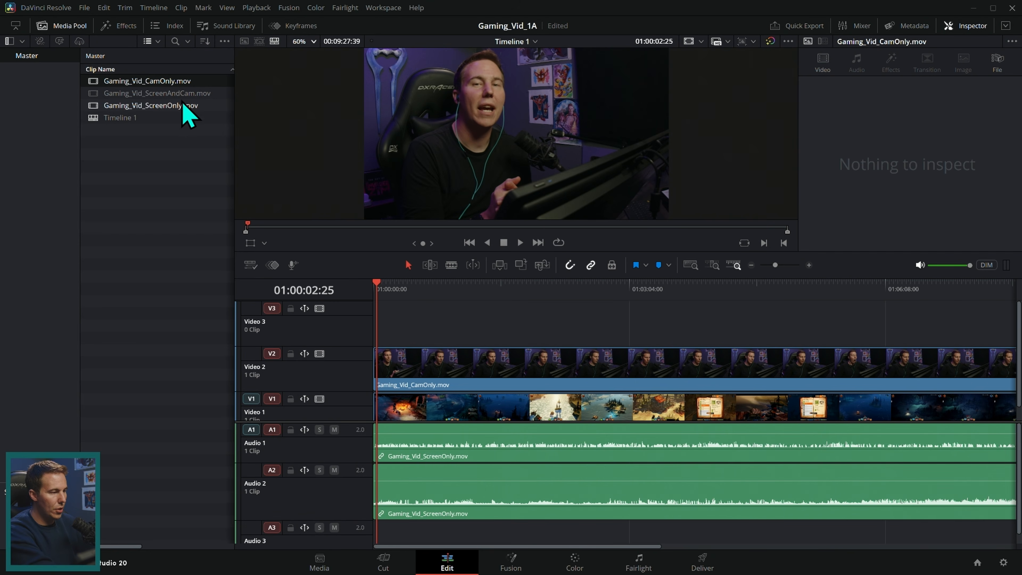
click(167, 81)
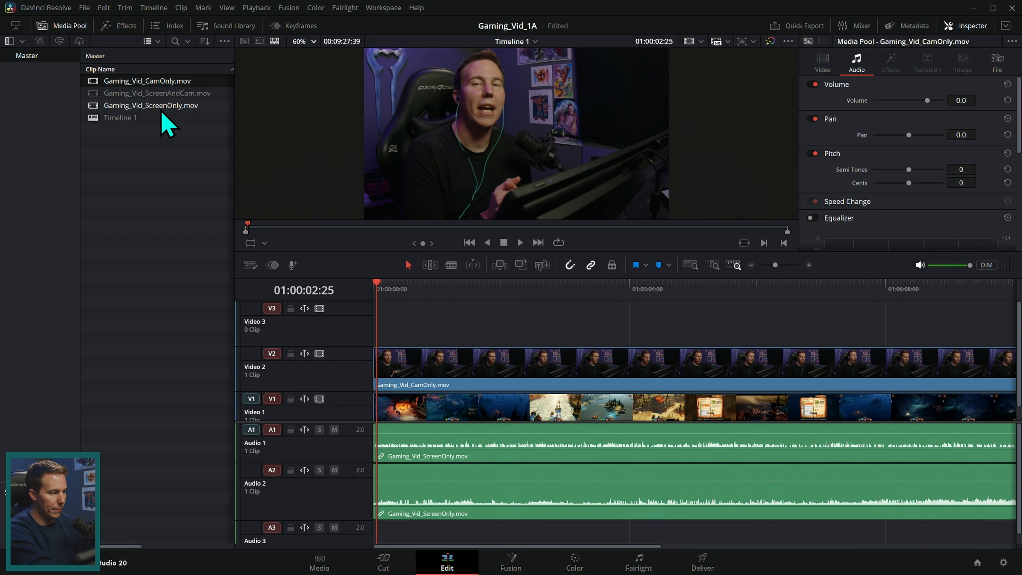
shift+click(184, 105)
right_click(181, 93)
mouse_move(287, 259)
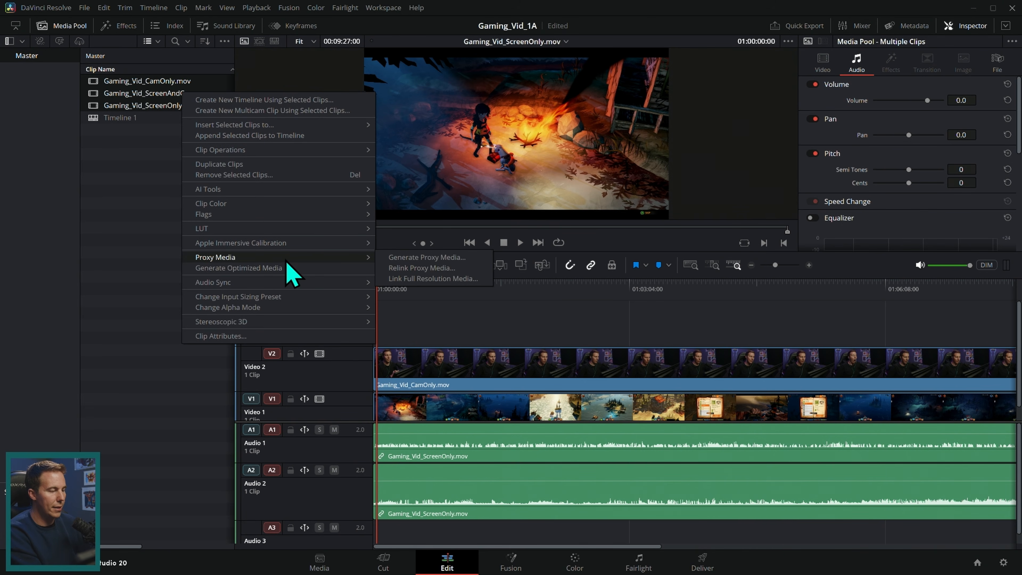
click(470, 261)
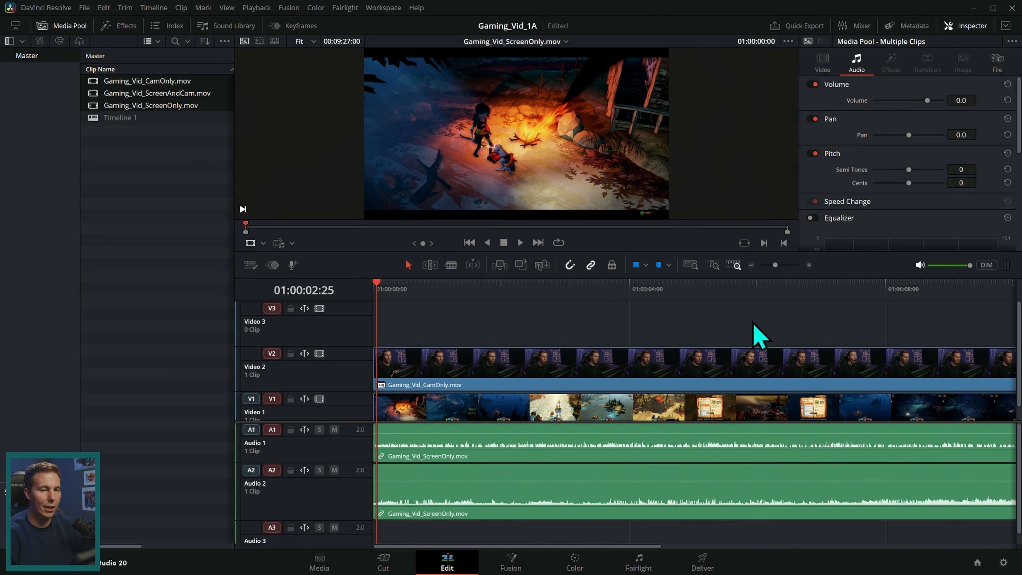
Set timeline playback to Prefer Proxies and view the camera footage full screen.
click(609, 288)
mouse_move(616, 293)
mouse_down()
mouse_move(668, 293)
mouse_move(627, 294)
mouse_up()
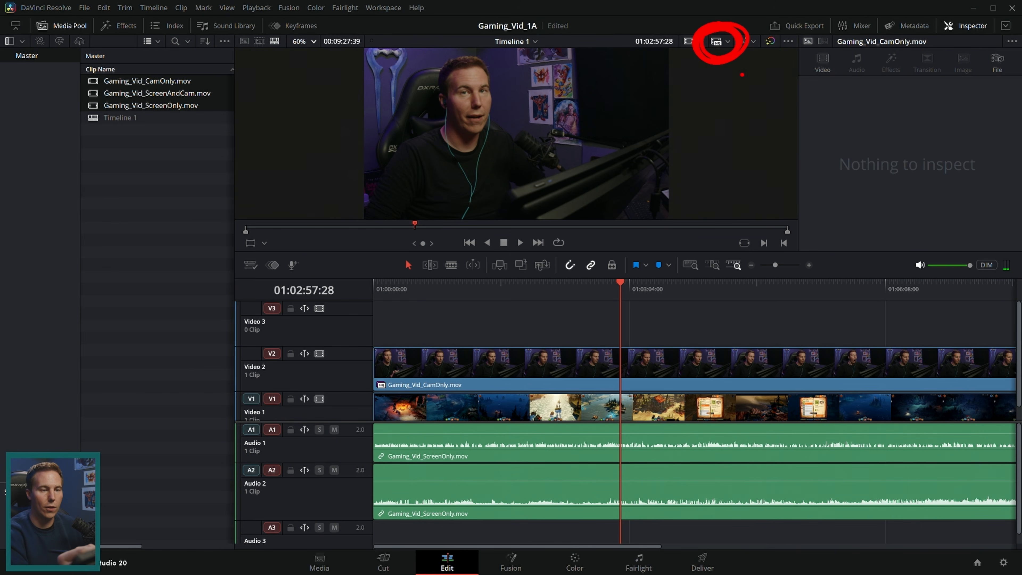
click(726, 42)
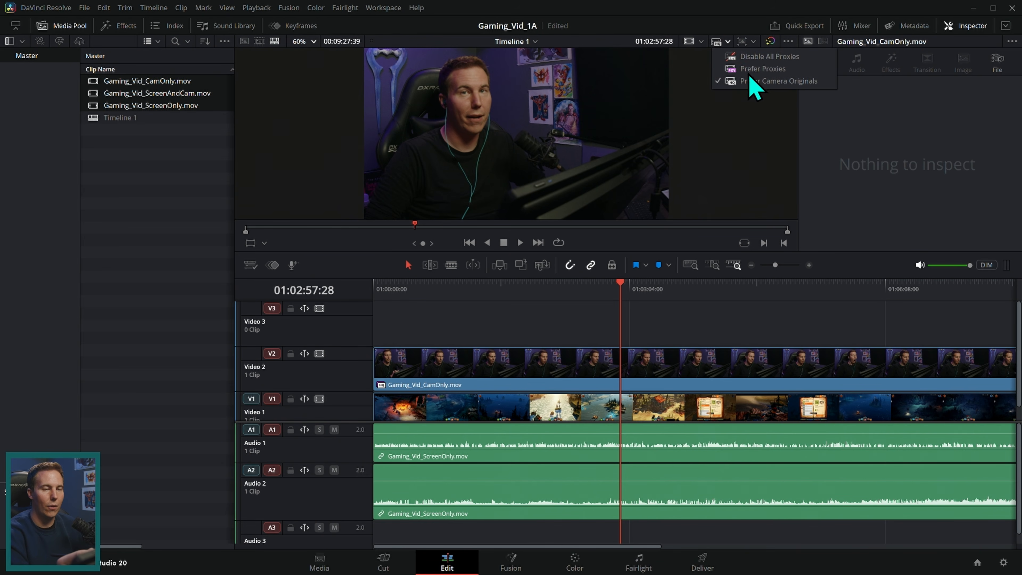
click(793, 70)
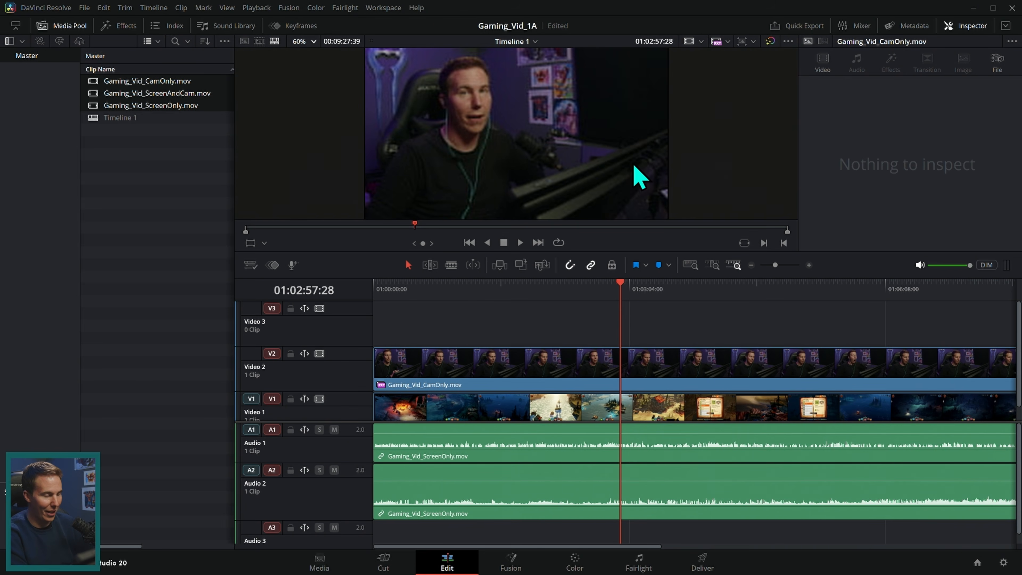
key(ctrl+f)
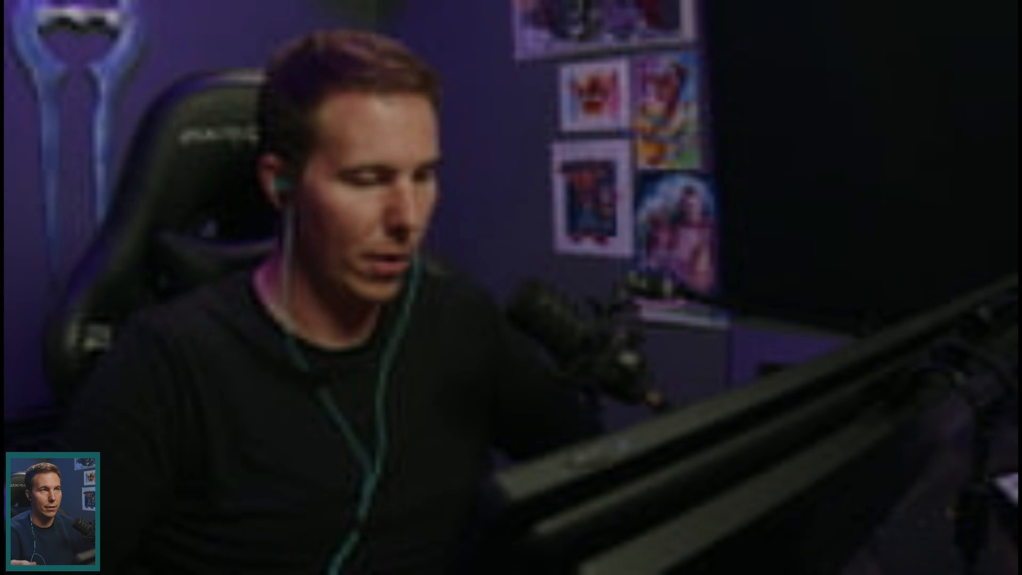
key(Escape)
Temporarily disable the camera clip on Video 2 and play the gameplay footage full screen to judge its proxy quality.
click(651, 365)
key(d)
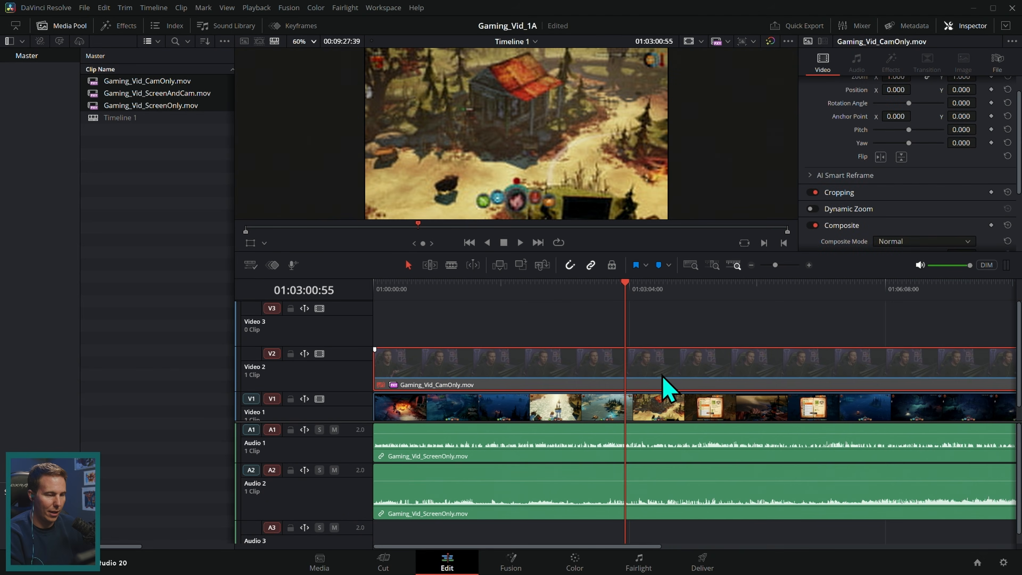
key(ctrl+f)
key(space)
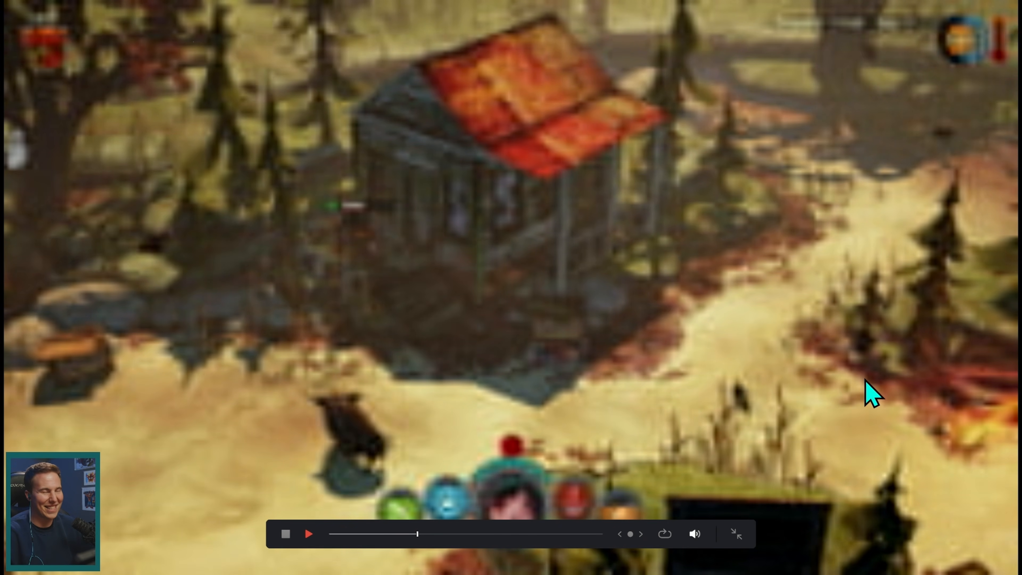
key(space)
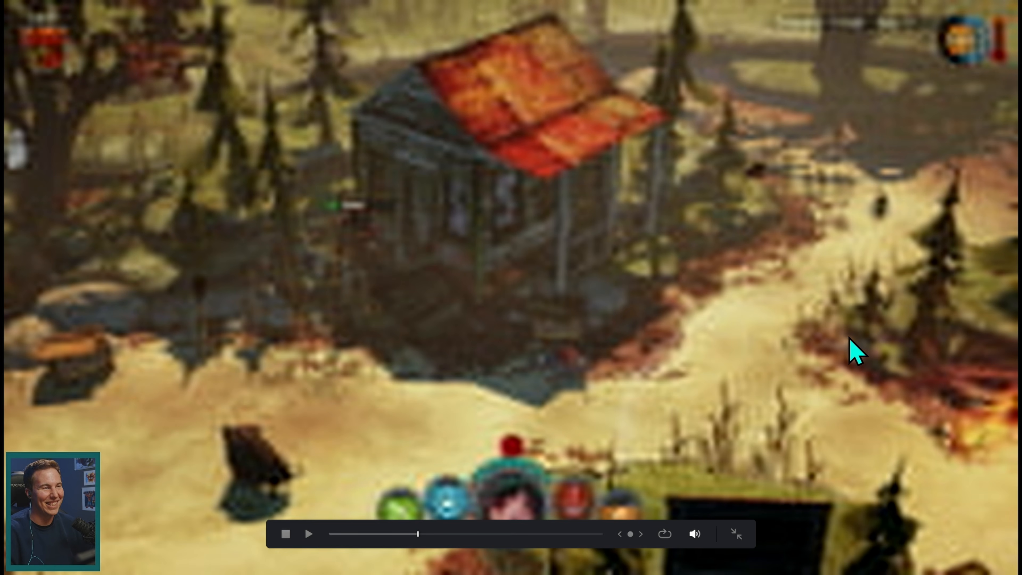
key(Escape)
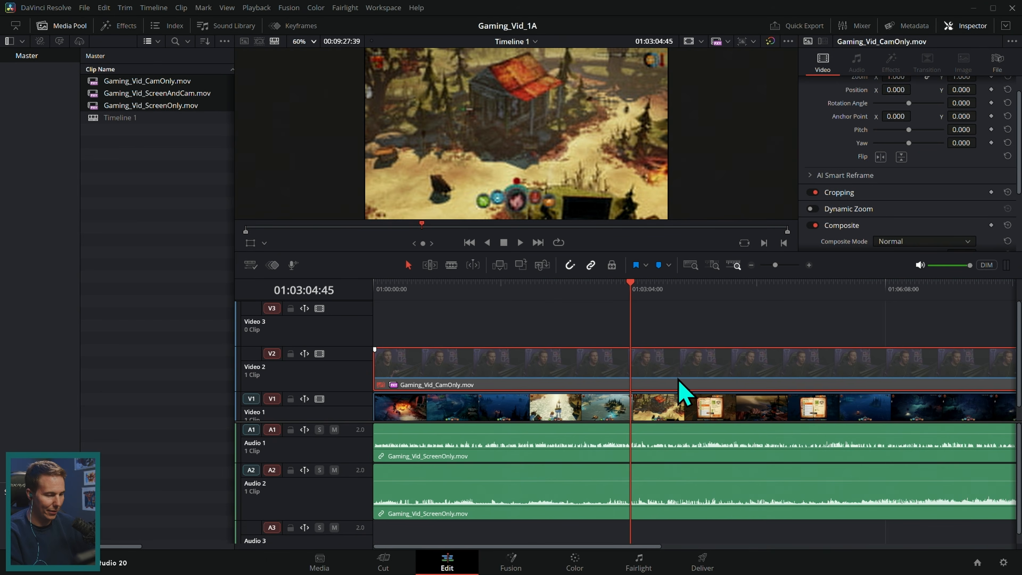
key(d)
drag(623, 292, 476, 359)
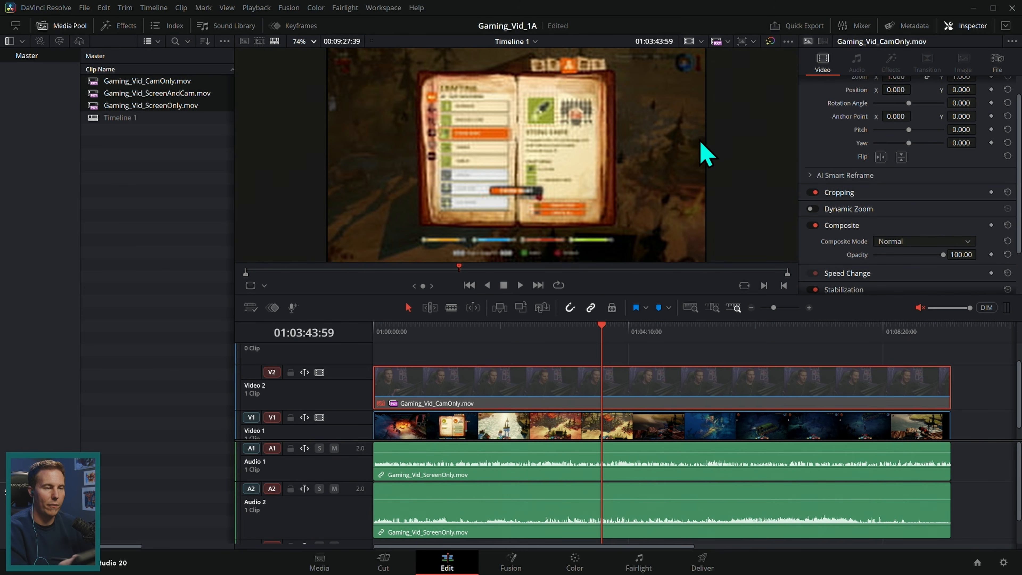
Set timeline playback back to Prefer Camera Originals and view the gameplay footage full screen.
click(726, 41)
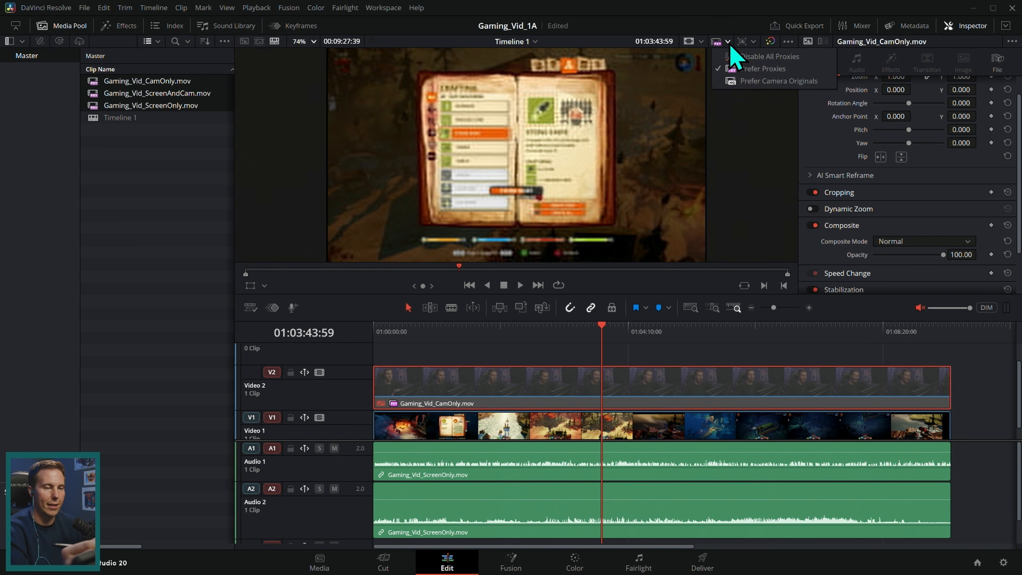
click(758, 82)
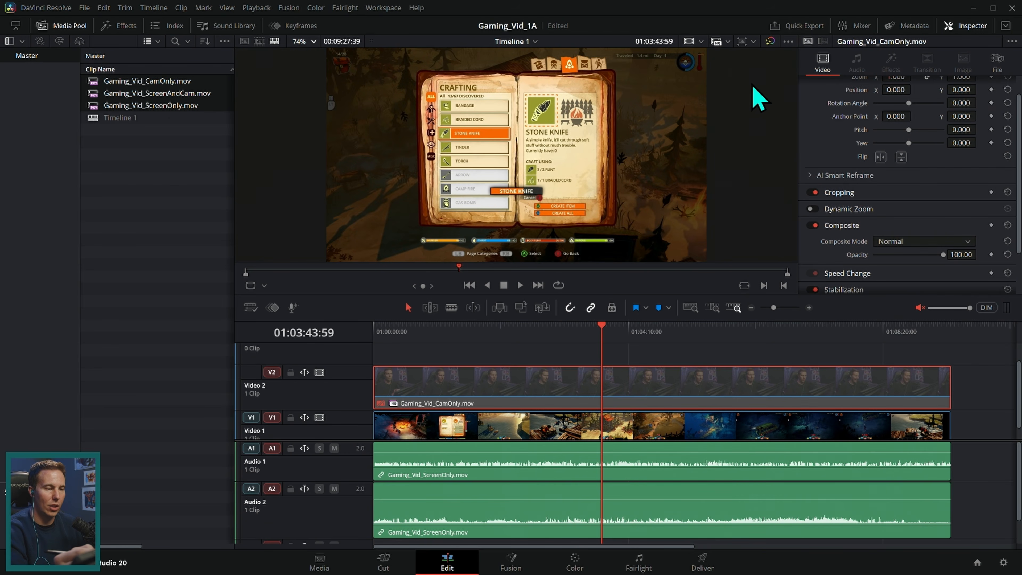
key(ctrl+f)
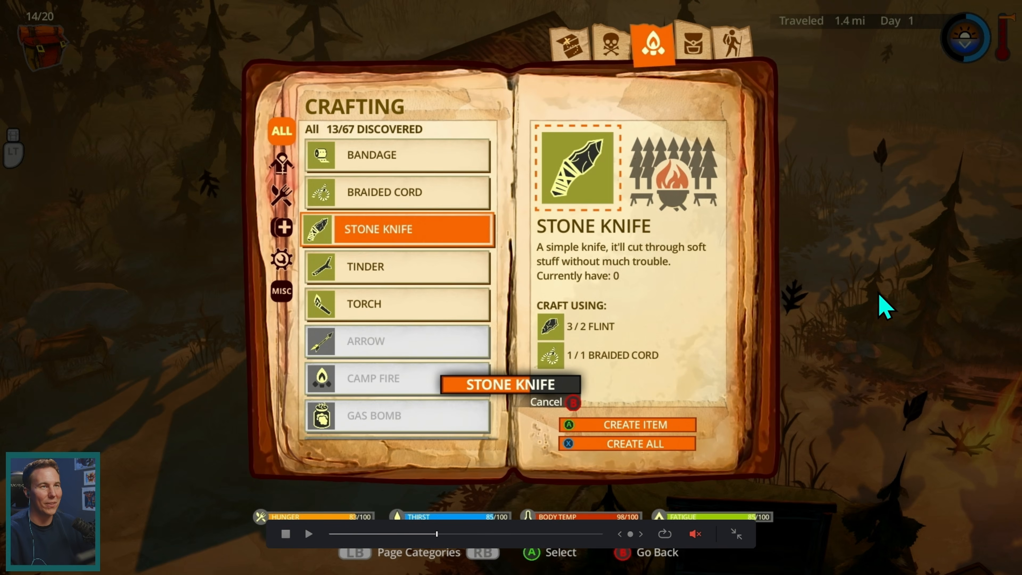
key(Escape)
mouse_move(493, 334)
mouse_down()
mouse_move(608, 350)
mouse_move(793, 343)
mouse_move(793, 362)
mouse_move(498, 352)
mouse_up()
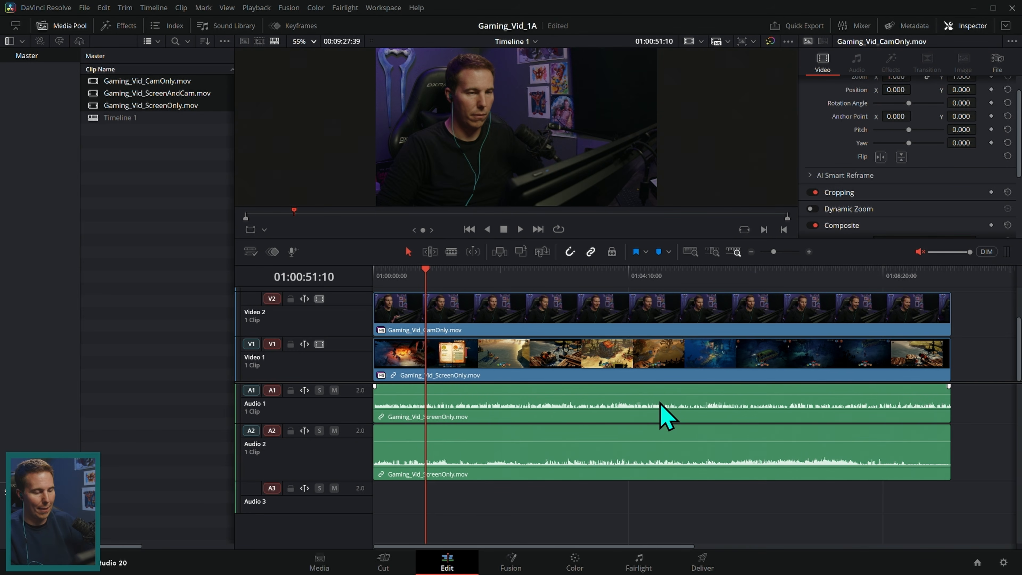
Play the second half of the timeline to compare the loudness of the voice and game audio.
click(732, 276)
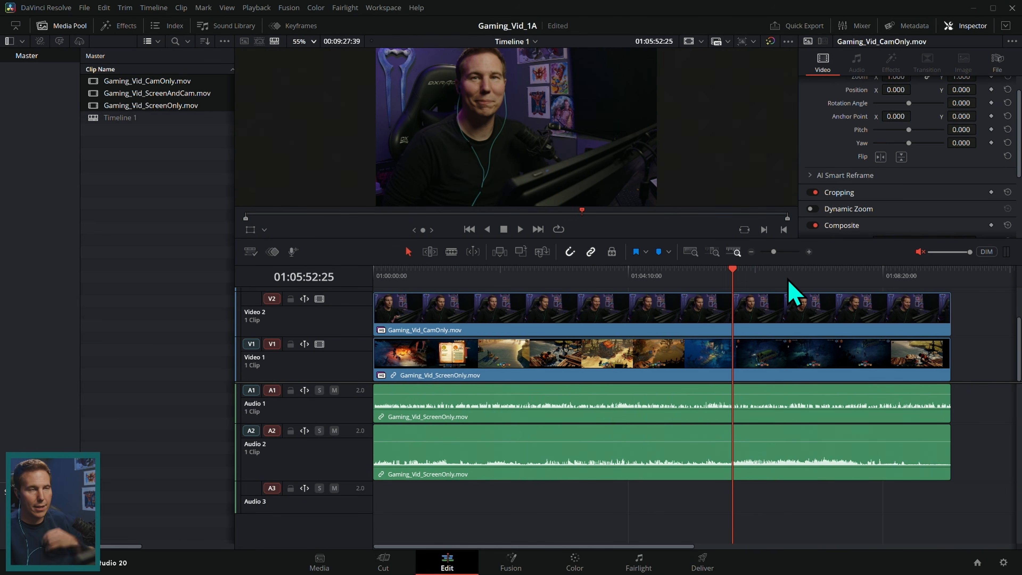
key(space)
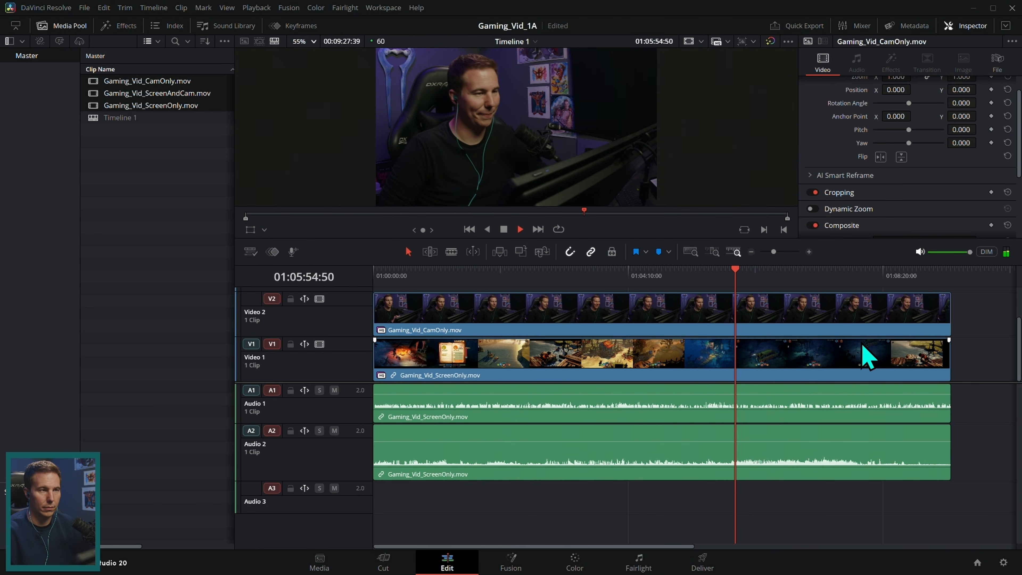
click(809, 251)
click(862, 276)
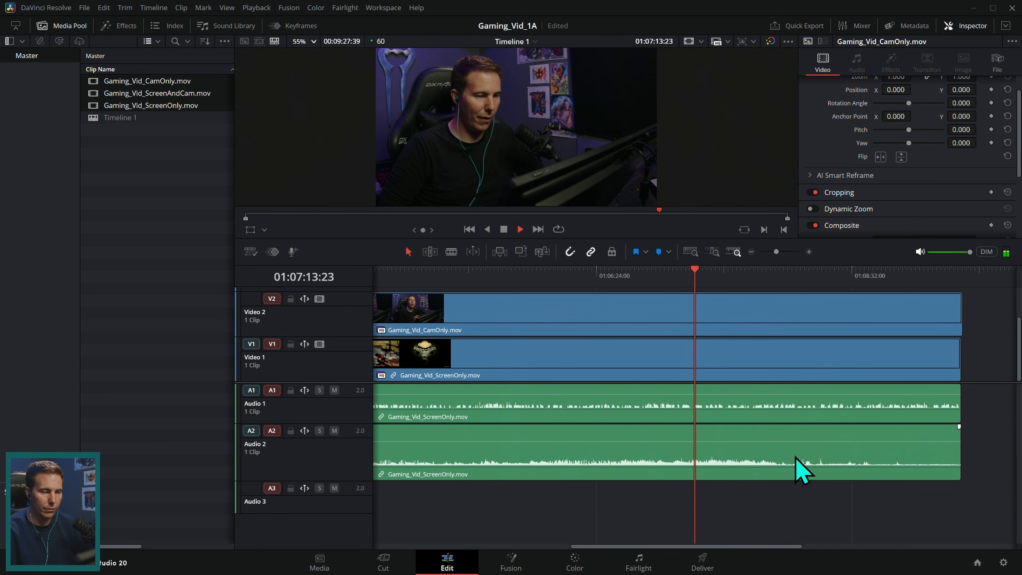
key(space)
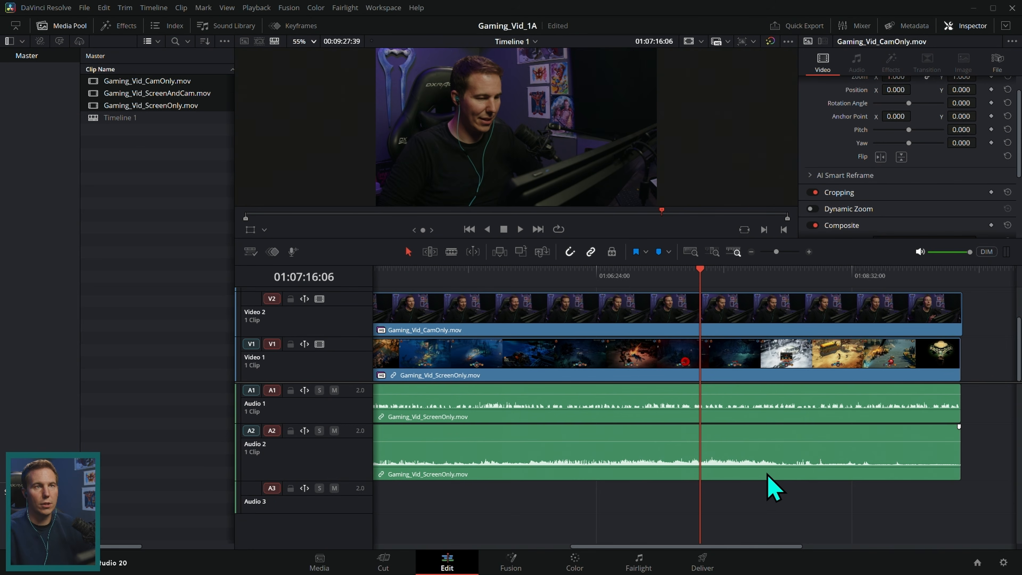
Turn off linked selection and select the gameplay video and its two audio clips individually.
click(751, 468)
click(750, 501)
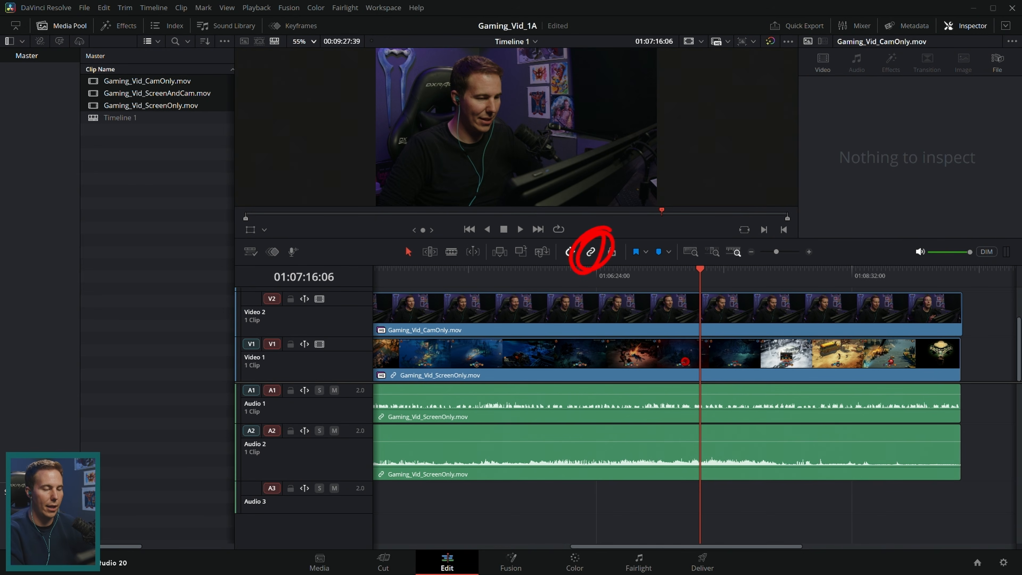
click(715, 373)
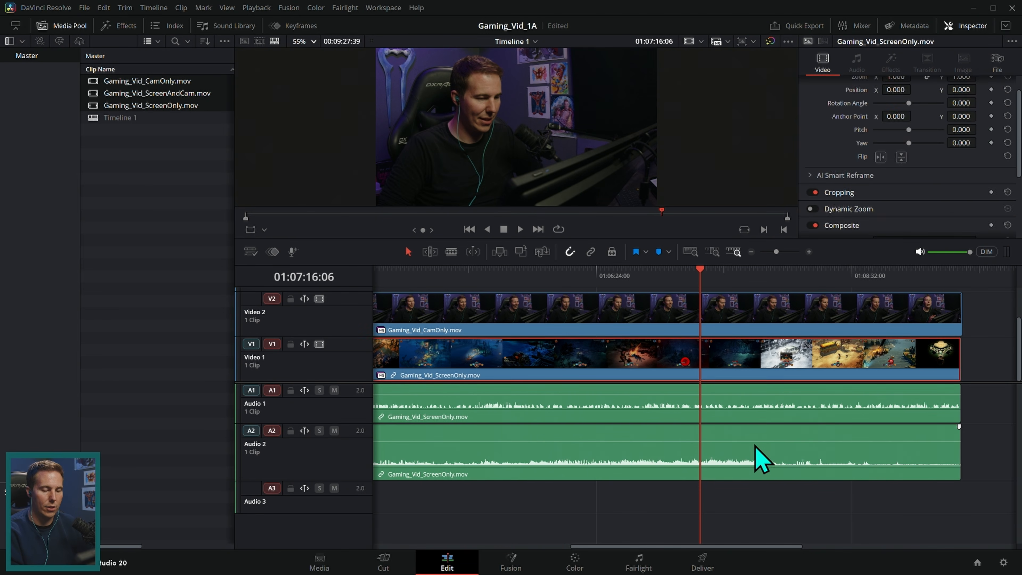
click(756, 465)
click(758, 419)
click(758, 373)
Lower the volume of the Audio 2 clip to -10.7 dB and play the timeline to hear the change.
click(753, 469)
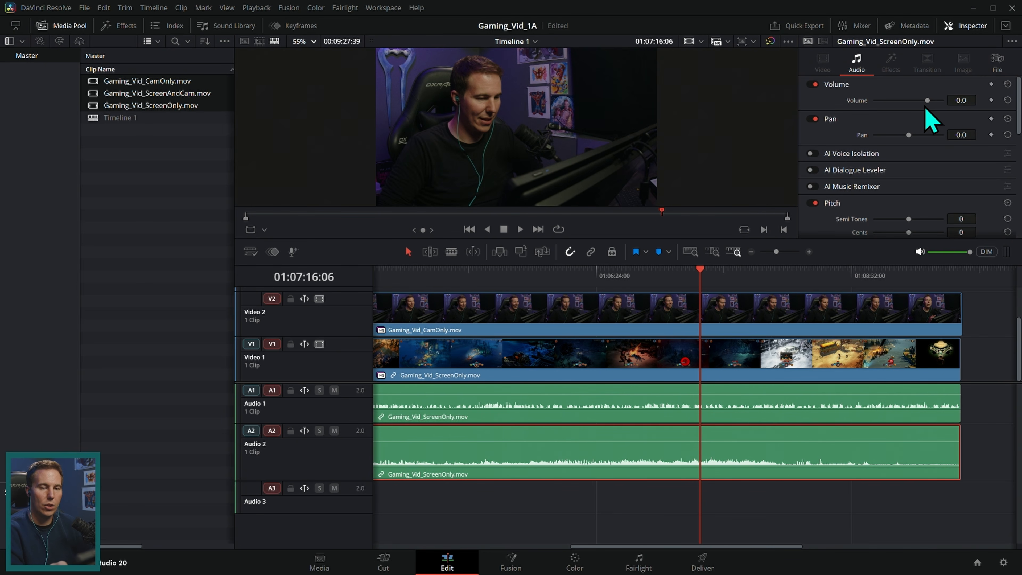
drag(969, 102, 980, 100)
click(959, 102)
key(space)
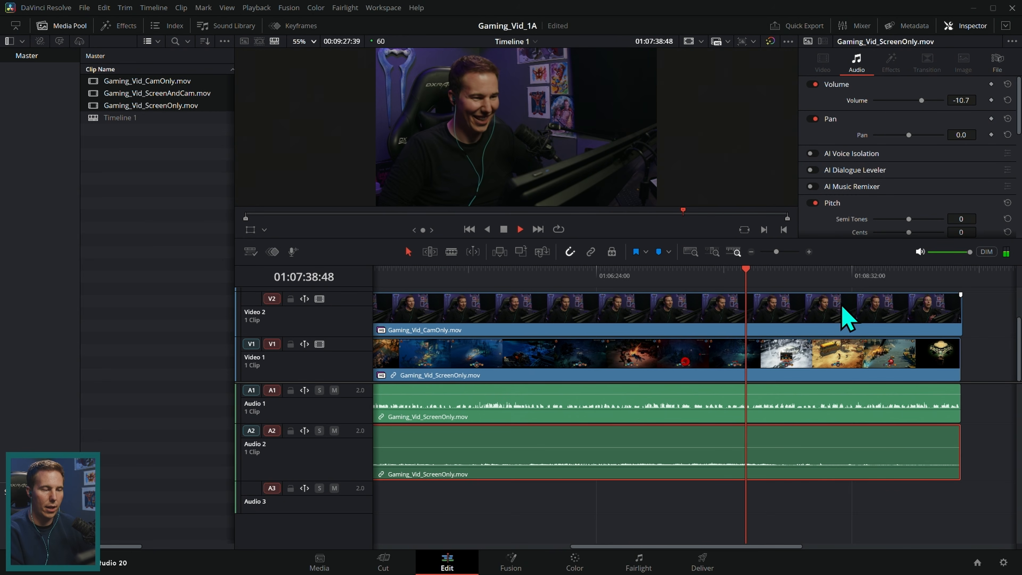
key(space)
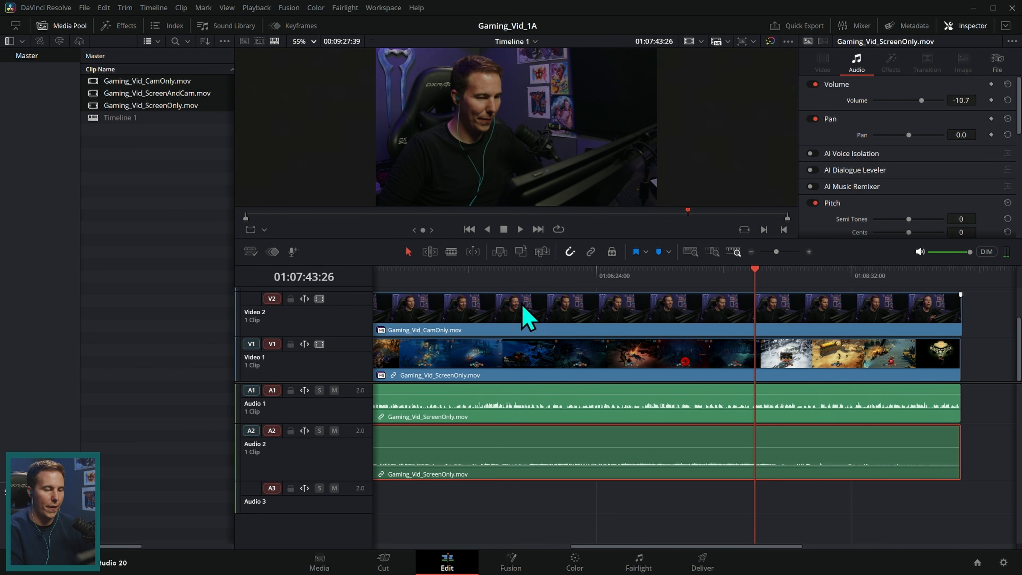
Show the audio mixer, play the timeline to check the levels, and raise the Audio 1 clip's volume to 7.0 dB.
click(857, 26)
key(space)
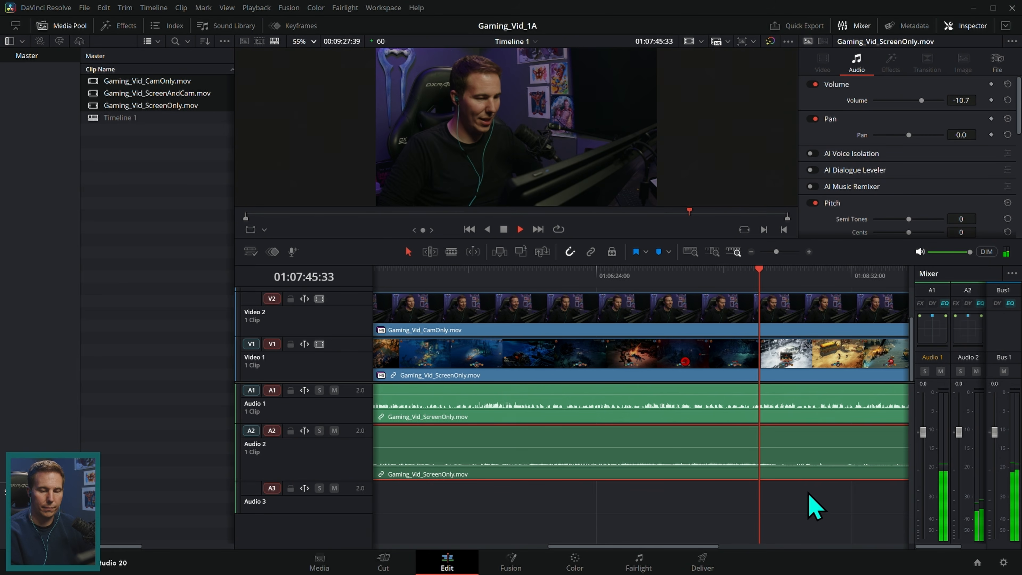
key(space)
click(728, 417)
drag(960, 100, 988, 100)
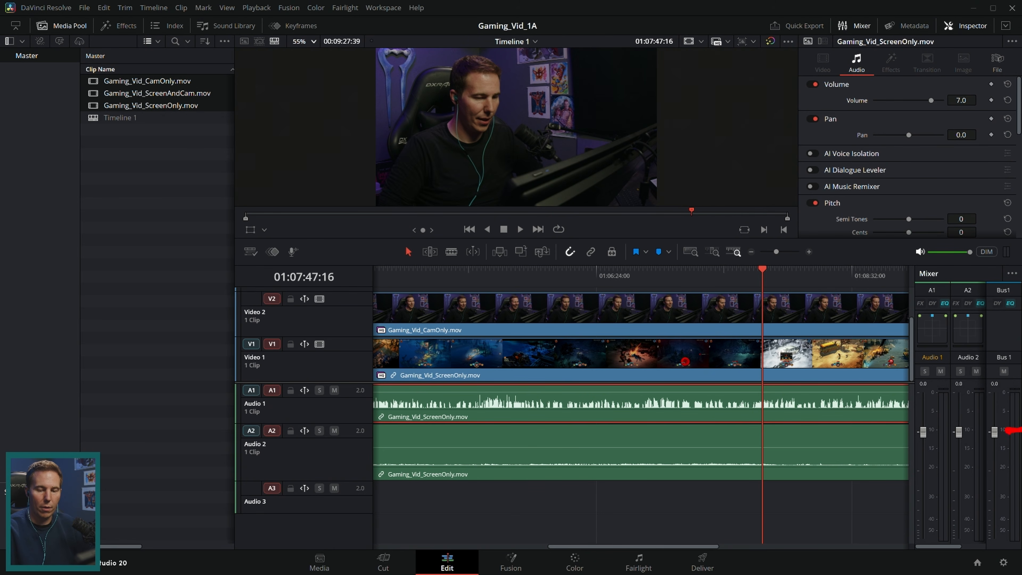
Play several passages throughout the timeline and examine the voice and game audio levels on the mixer meters.
key(space)
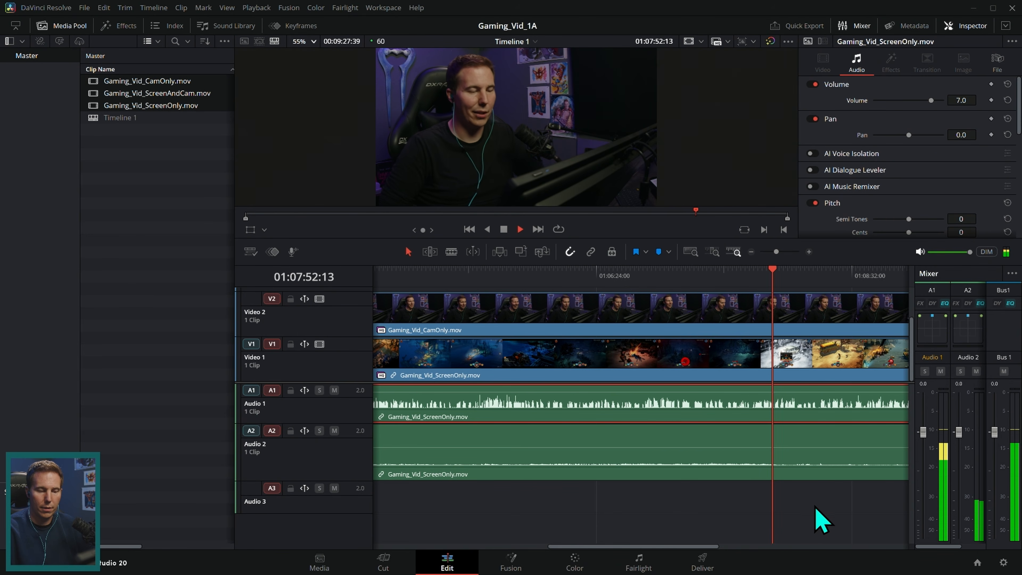
click(490, 270)
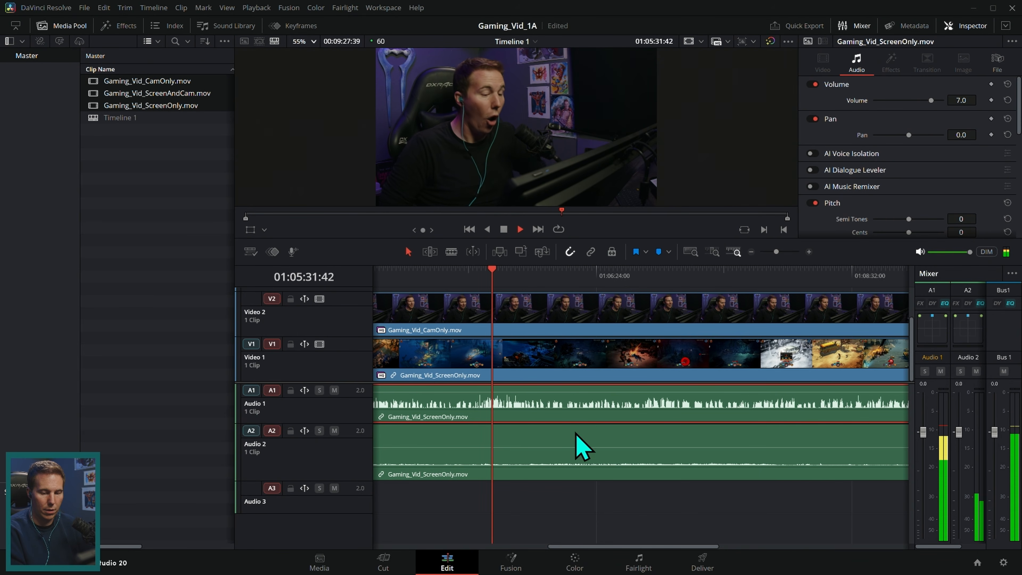
click(612, 272)
drag(786, 489, 657, 489)
key(space)
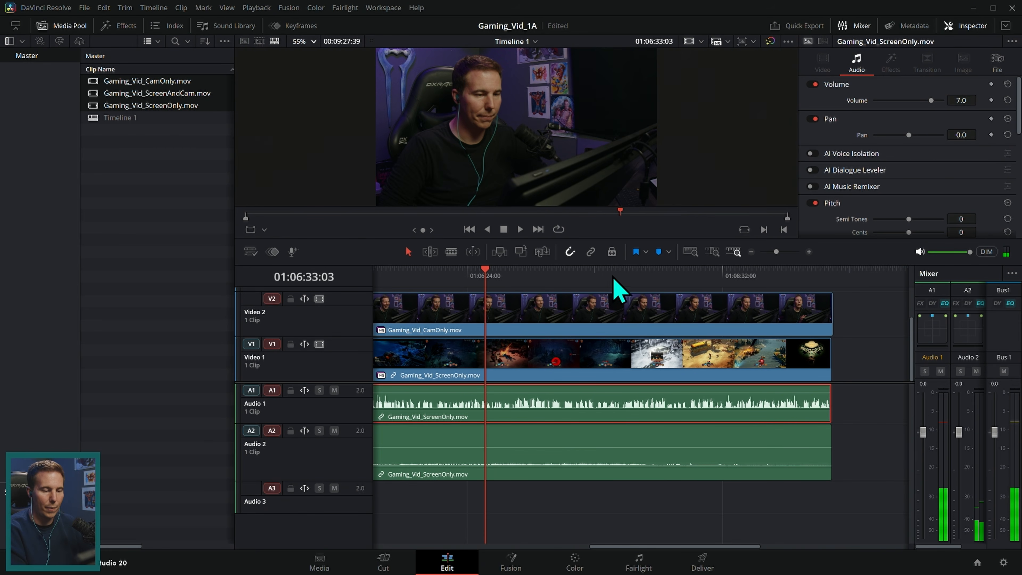
drag(608, 277, 599, 275)
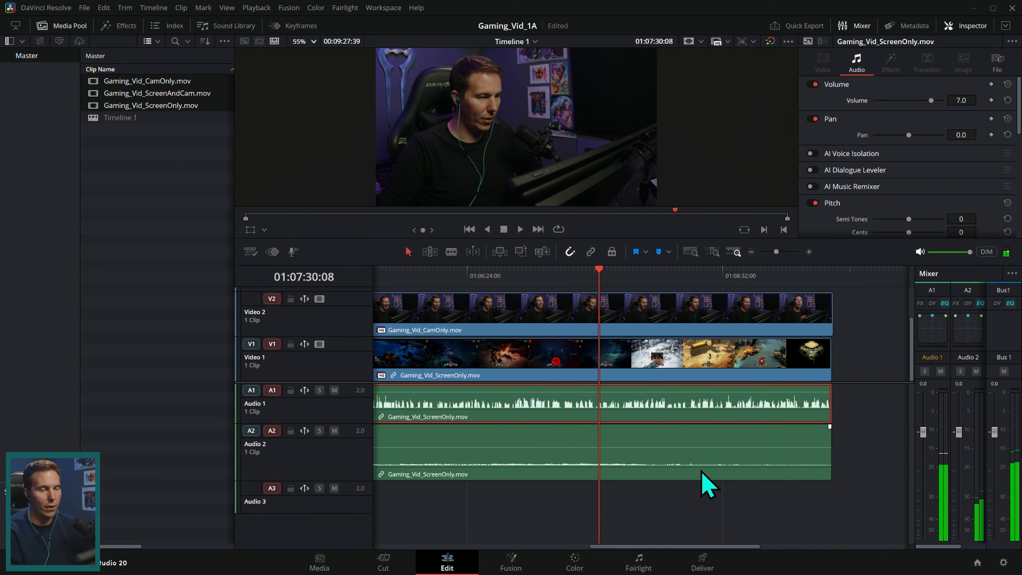
drag(531, 488, 721, 470)
click(501, 277)
drag(555, 481, 838, 479)
click(531, 277)
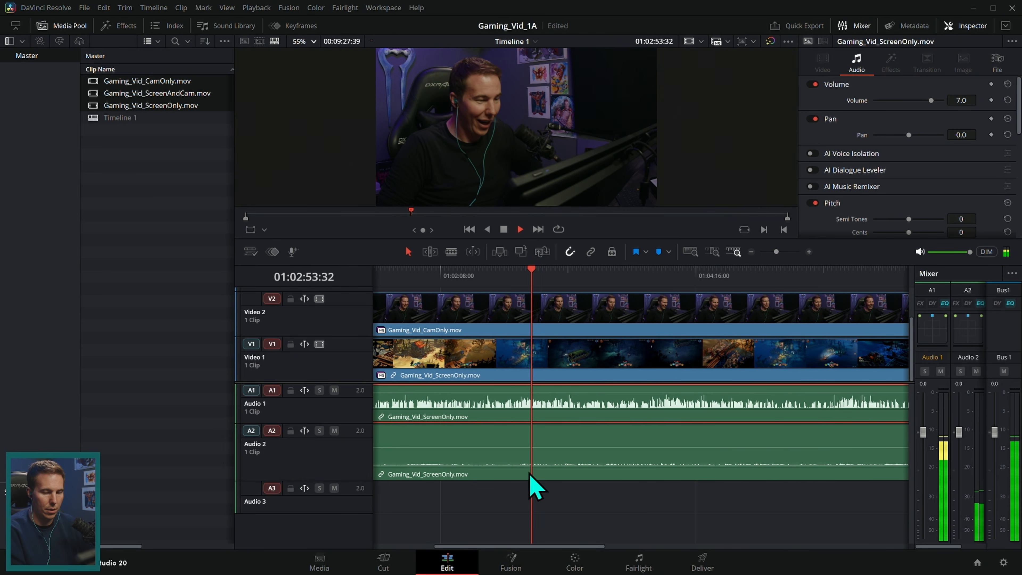
drag(537, 463, 771, 498)
click(538, 278)
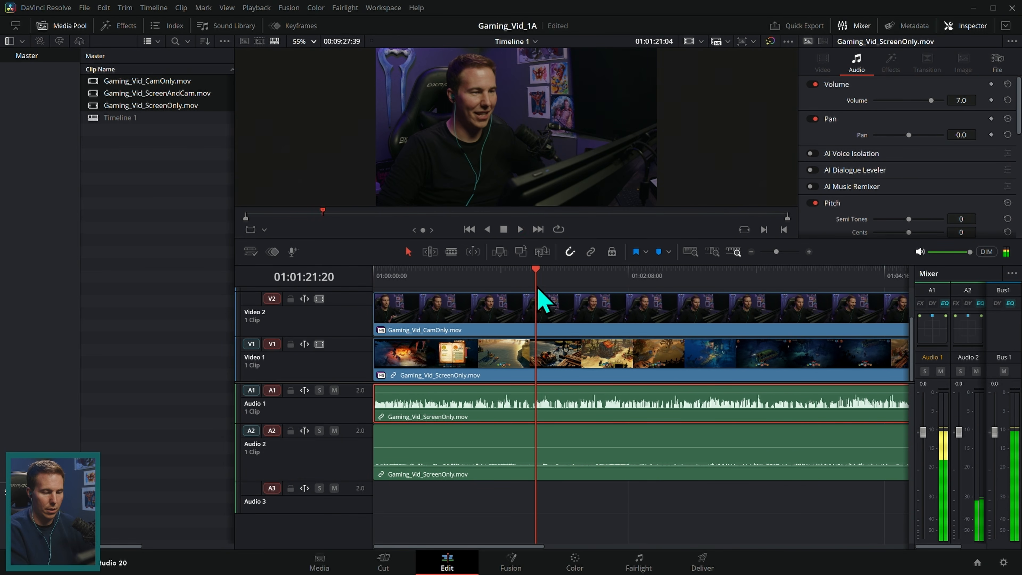
click(430, 276)
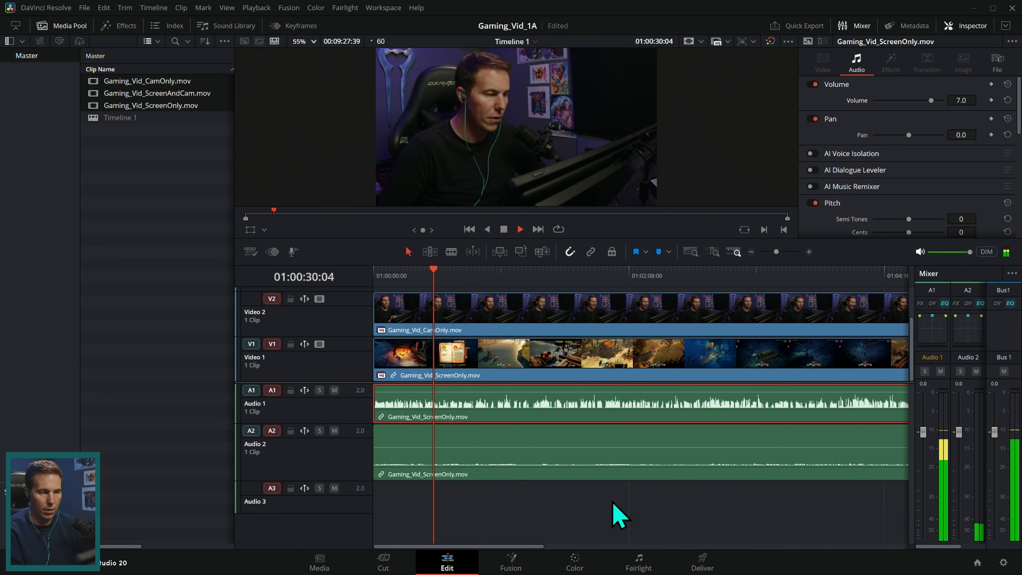
Hide the audio mixer, and scale the camera clip on Video 2 to 0.274 zoom at position X -664.213, Y -300.726, over the gameplay's lower-left corner.
key(space)
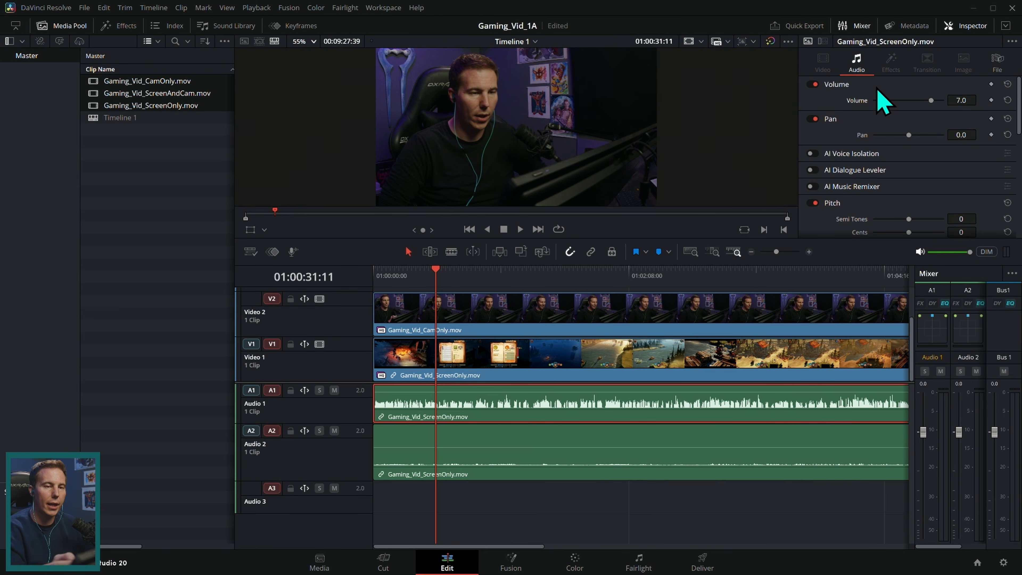
click(855, 26)
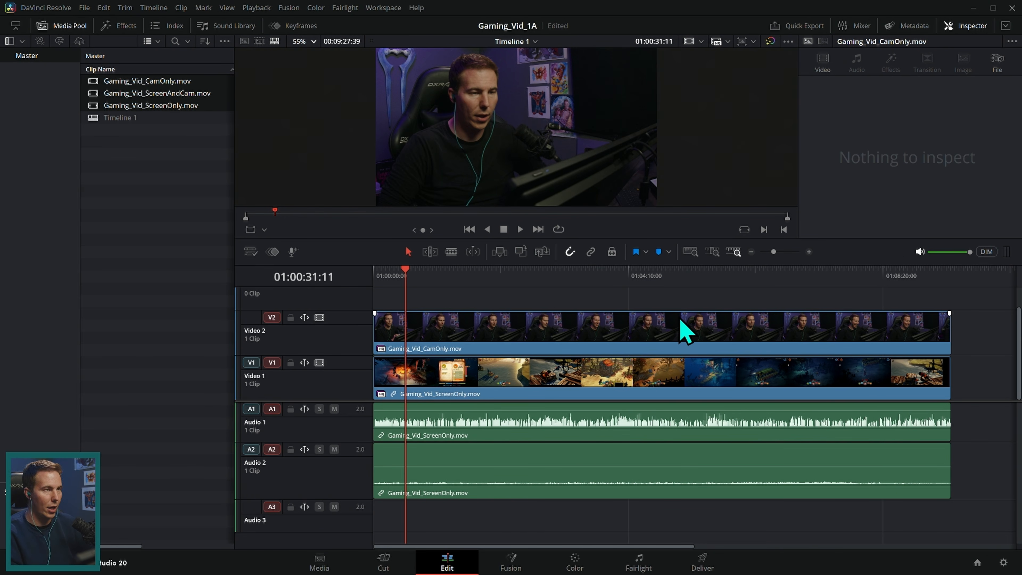
click(684, 331)
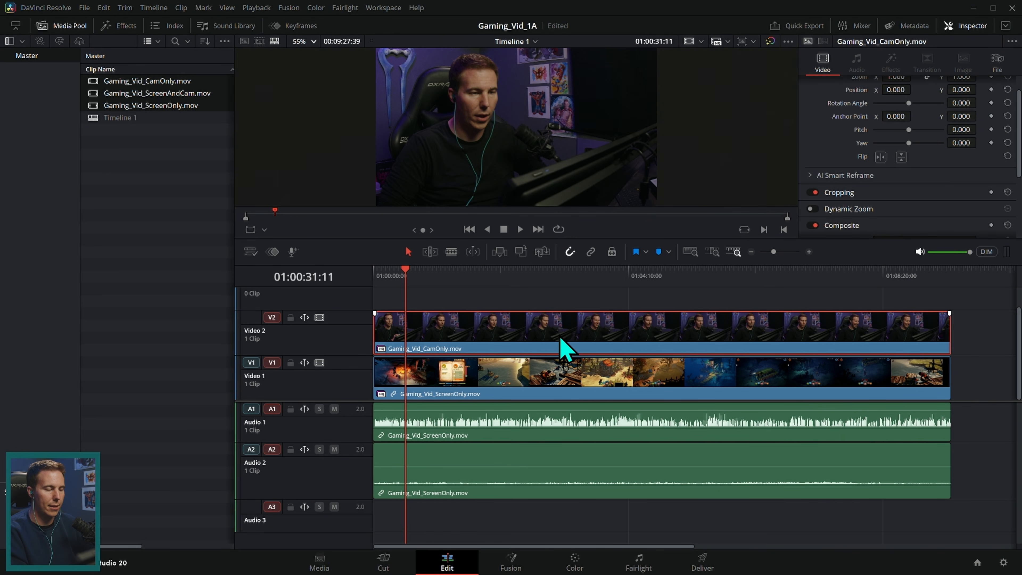
click(250, 230)
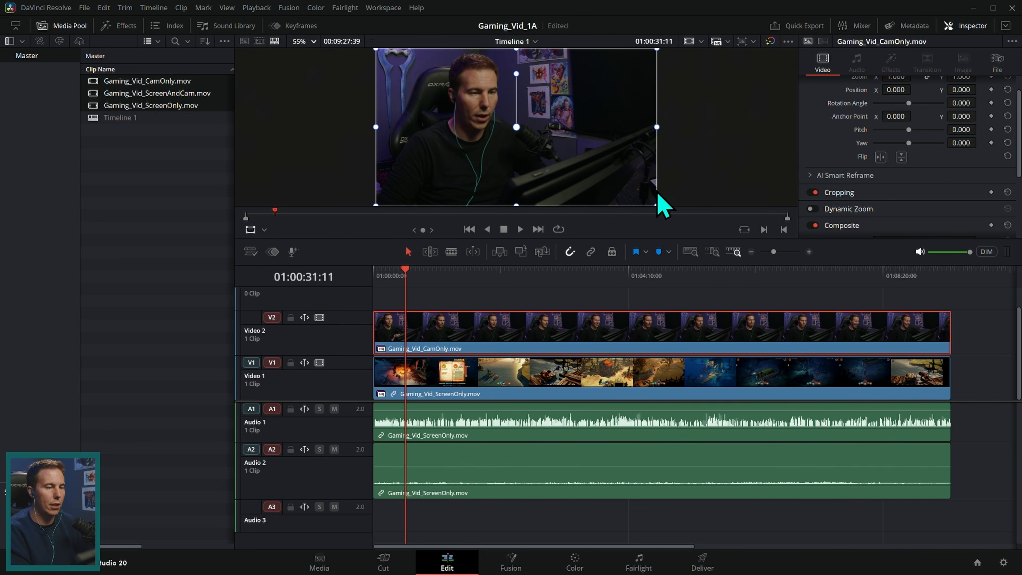
drag(629, 239, 716, 301)
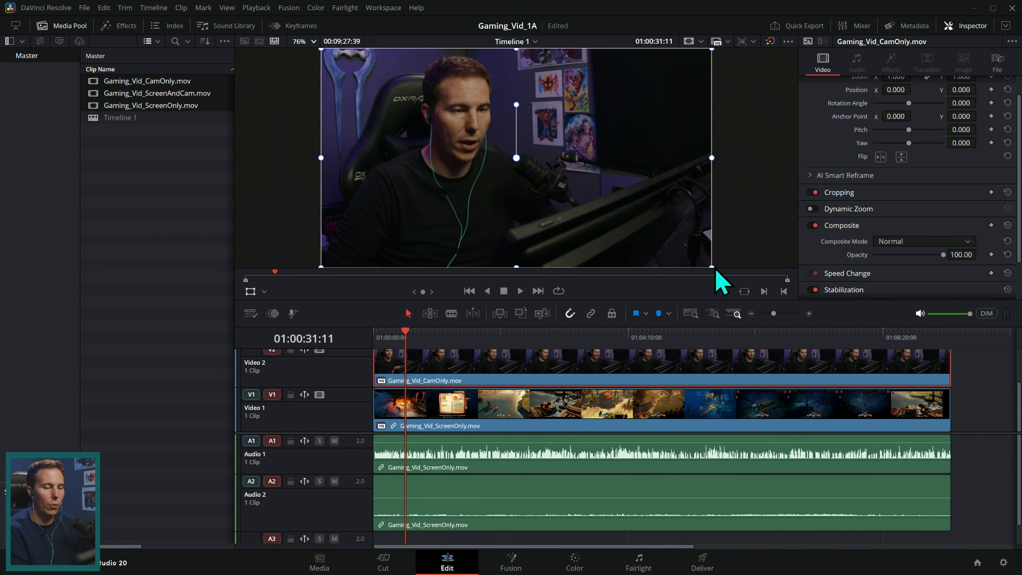
drag(711, 50, 579, 130)
drag(547, 177, 415, 245)
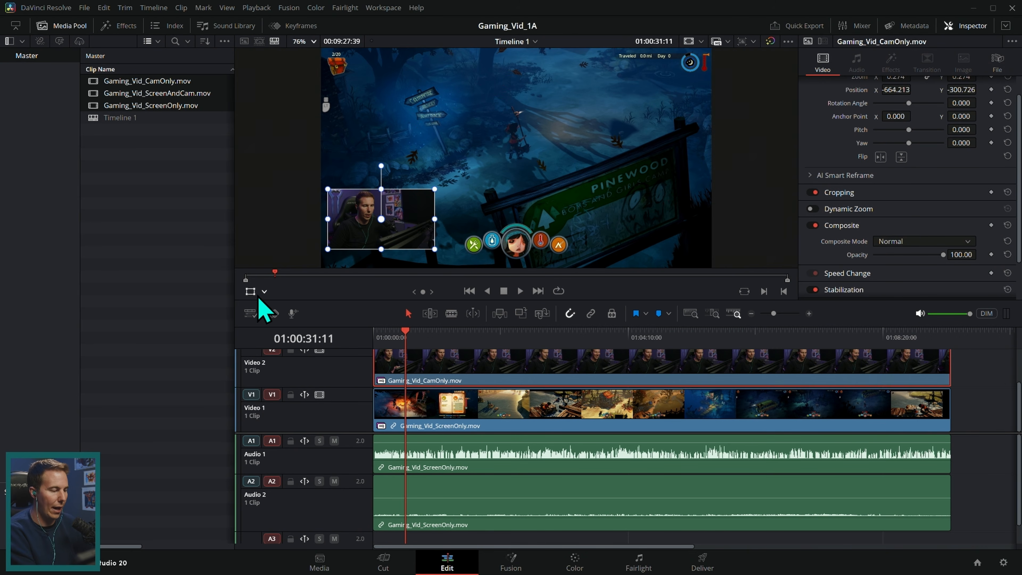
click(250, 291)
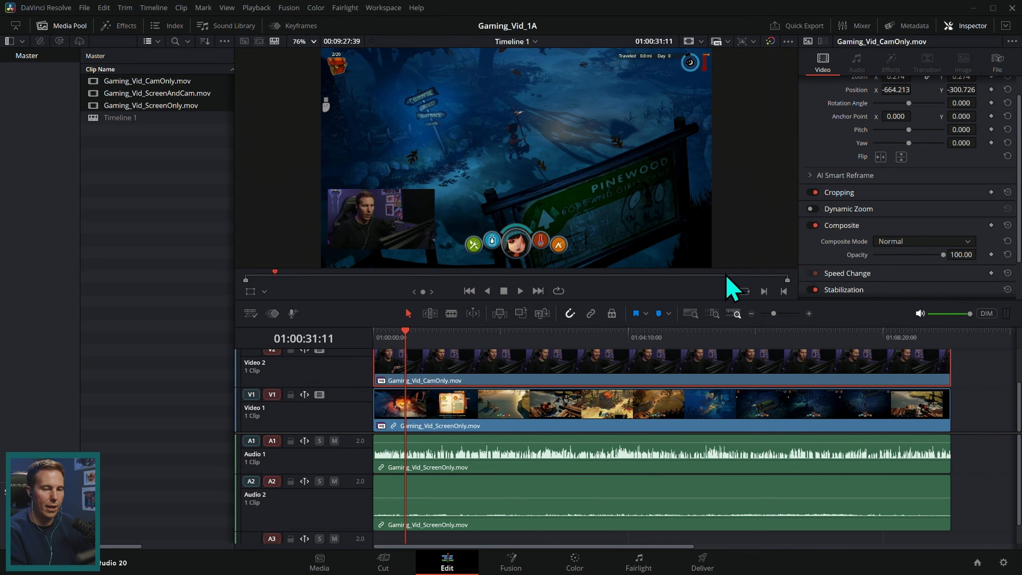
Crop the camera clip by 278.5 on the left and 747.5 on the right, and scrub ahead to check the overlay.
click(849, 196)
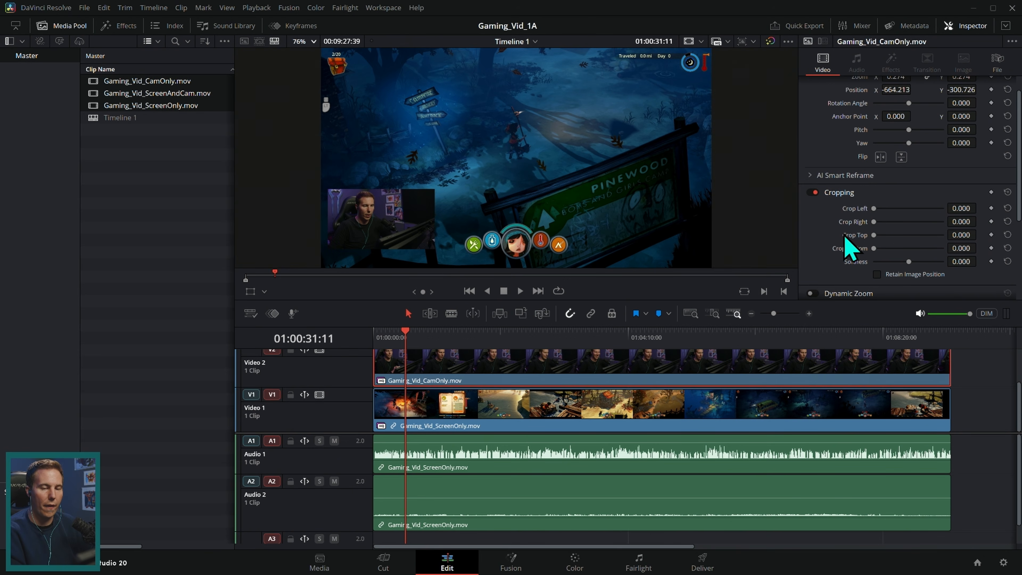
mouse_move(877, 225)
mouse_down()
mouse_move(902, 226)
mouse_move(883, 210)
mouse_up()
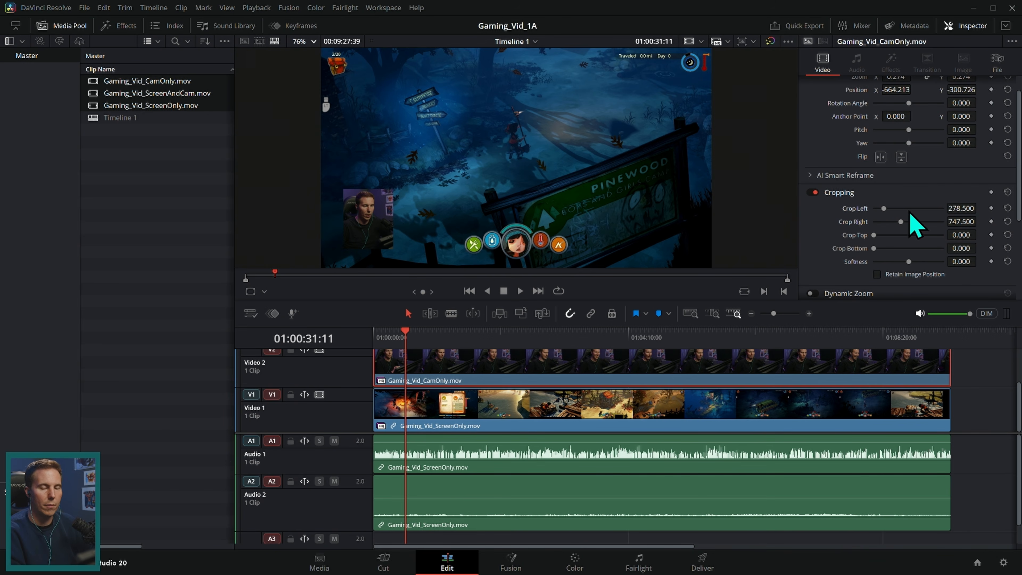
drag(474, 339, 870, 340)
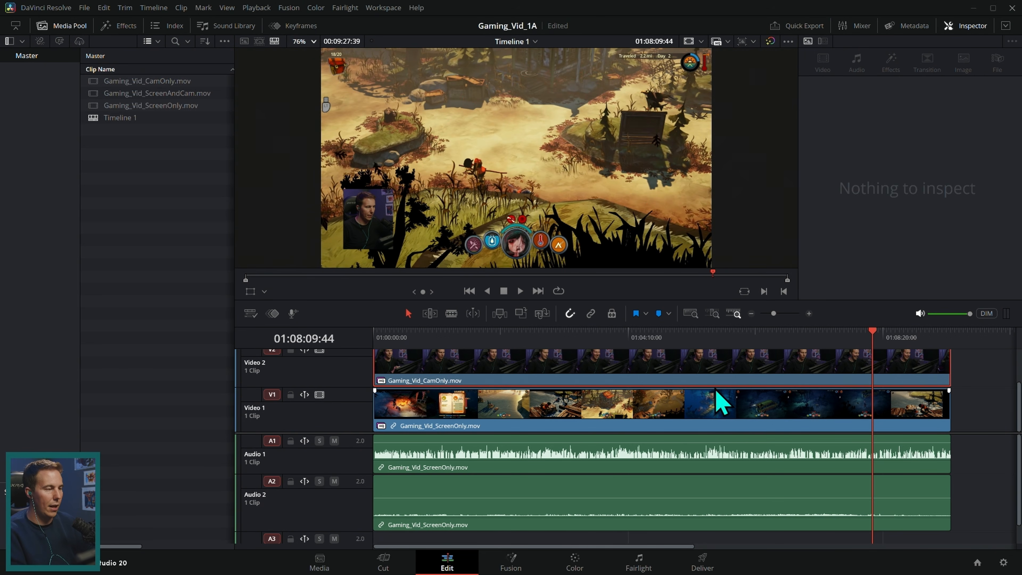
View the Gaming_Vid_ScreenAndCam.mov source clip and compare its camera overlay with the timeline at two other points.
click(189, 93)
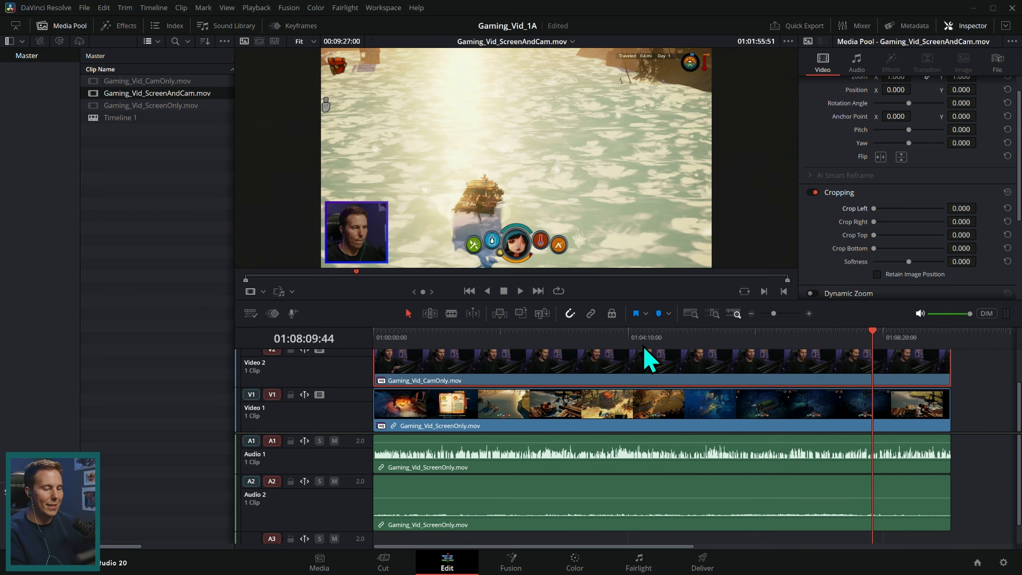
click(644, 337)
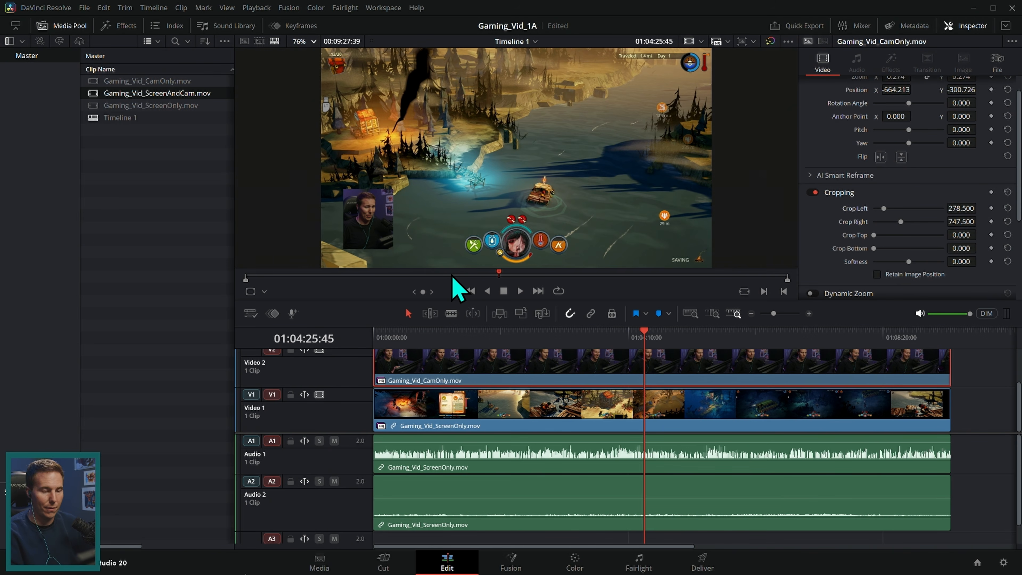
click(481, 335)
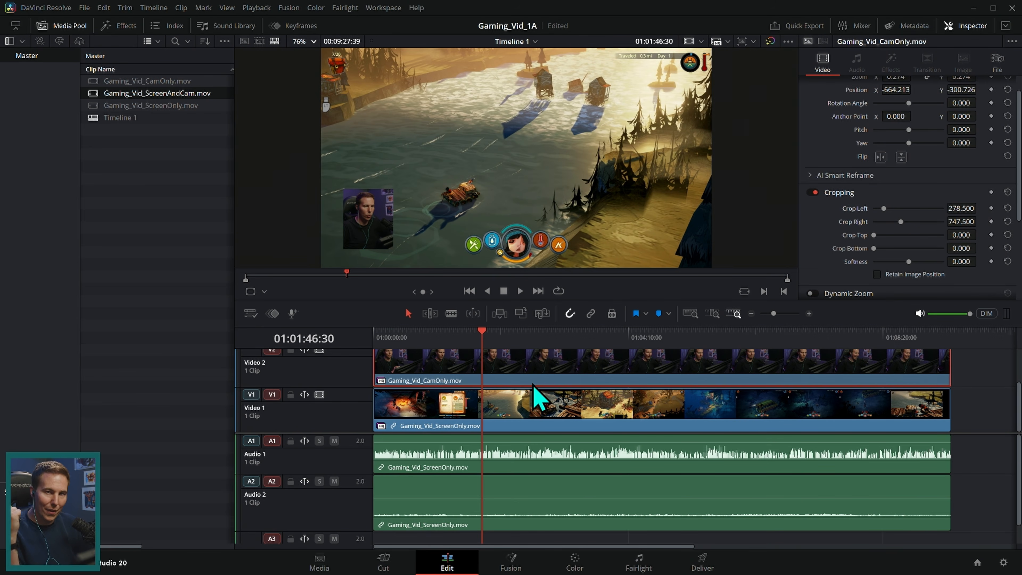
Collapse the Video 1 and Video 2 tracks to minimum height, return to the timeline start, and hide the media pool.
drag(357, 388, 357, 418)
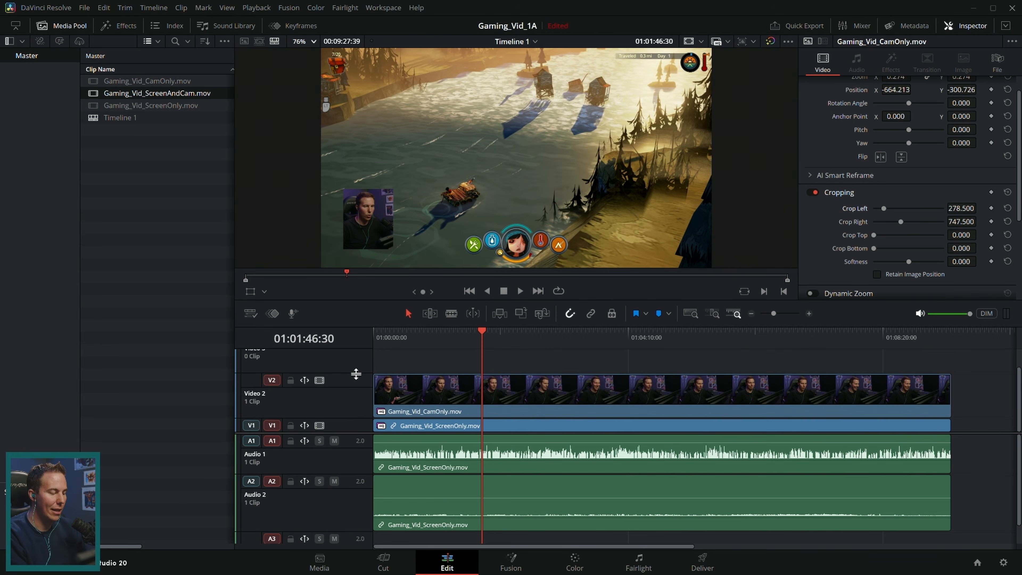
mouse_move(356, 374)
mouse_down()
mouse_move(348, 430)
mouse_move(354, 367)
mouse_up()
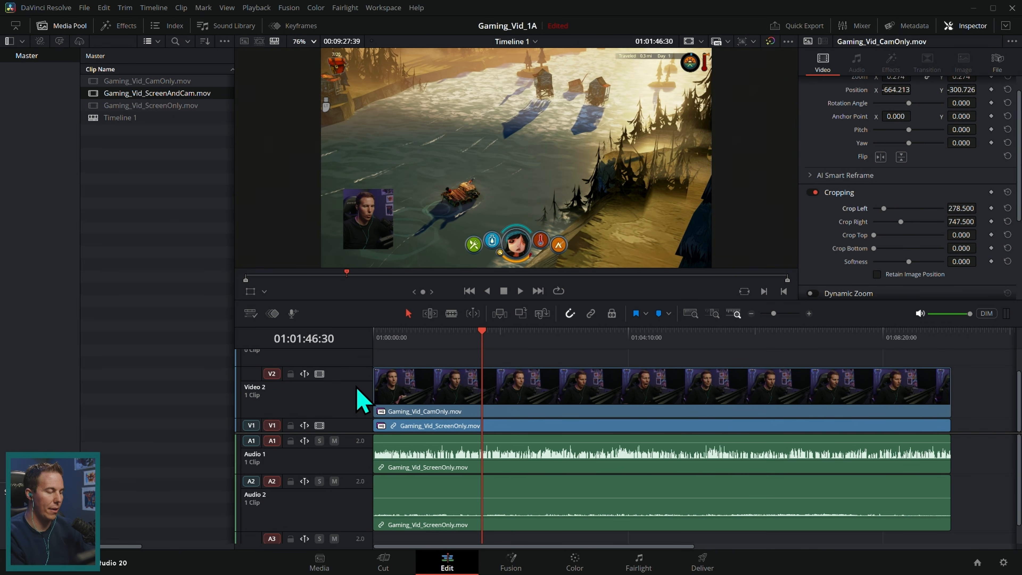
drag(356, 366, 354, 532)
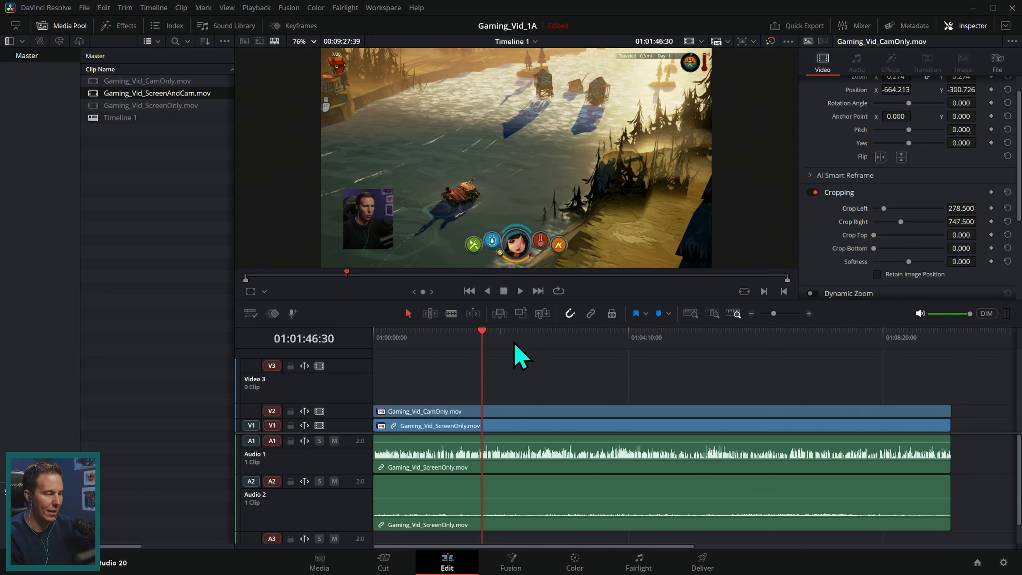
key(Home)
click(71, 25)
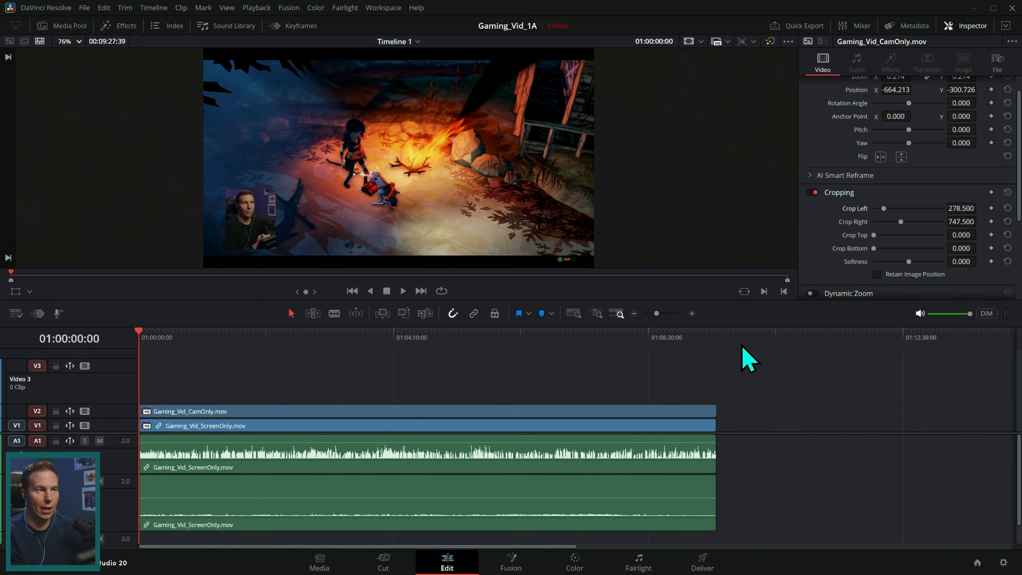
Play through the timeline at double speed from the beginning and add markers at moments to edit, including one near 01:05:00.
key(ctrl+equal)
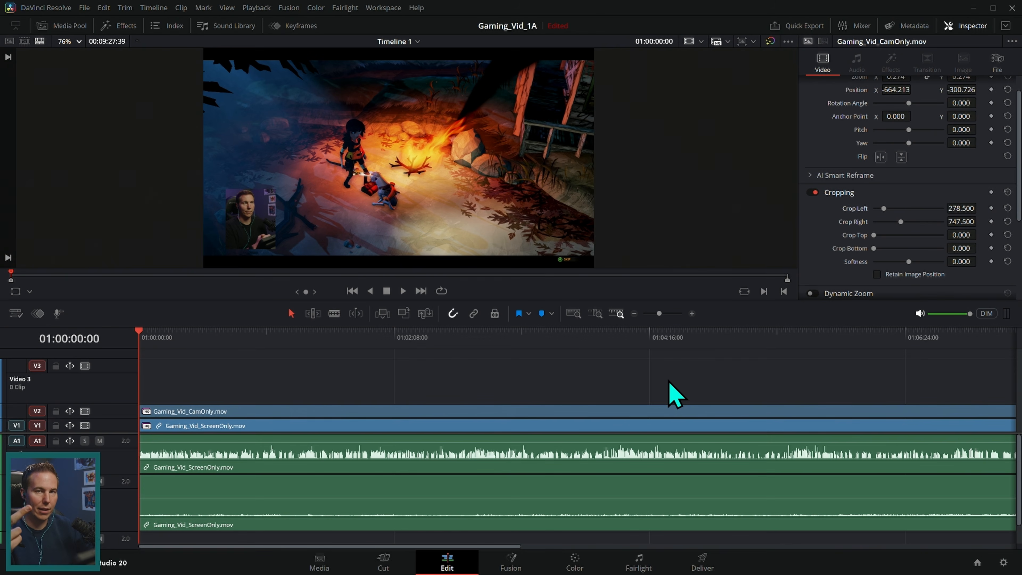
key(l)
key(l)
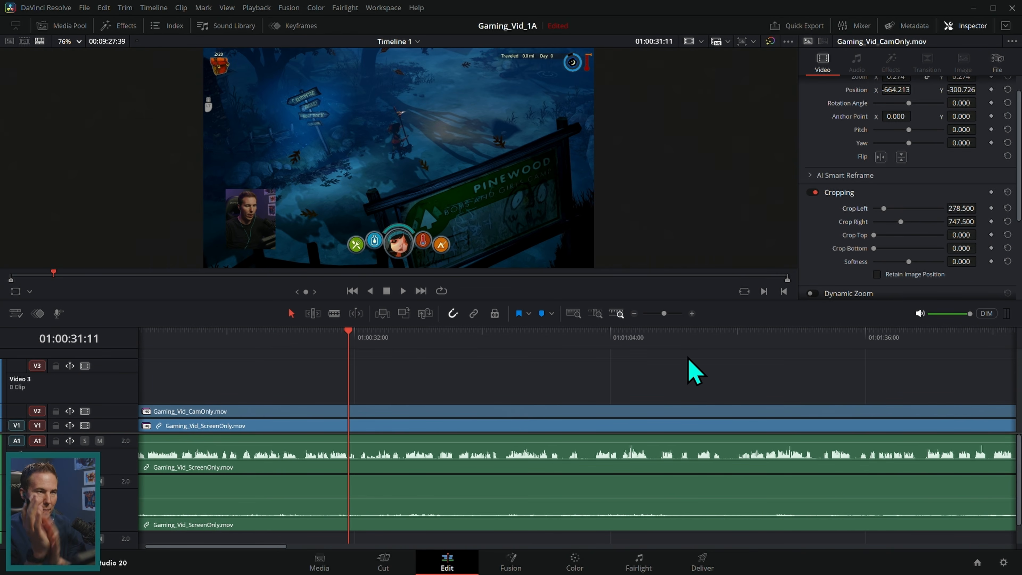
key(shift+z)
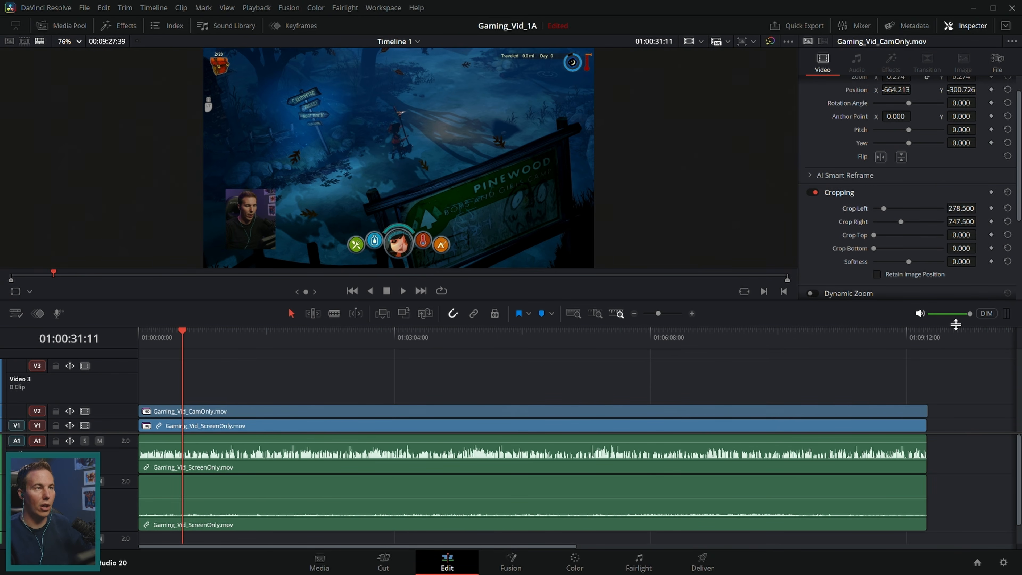
key(l)
key(l)
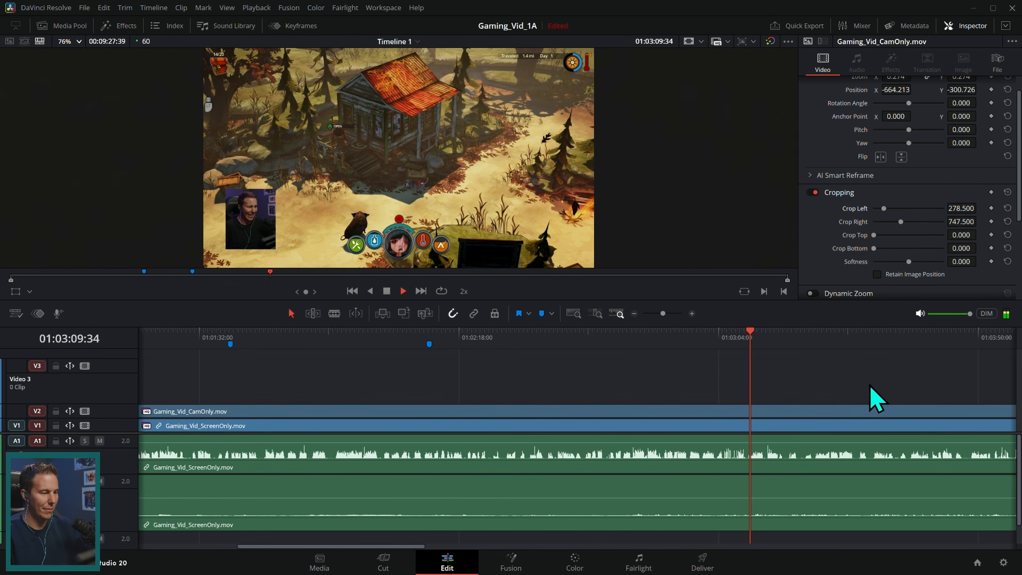
key(space)
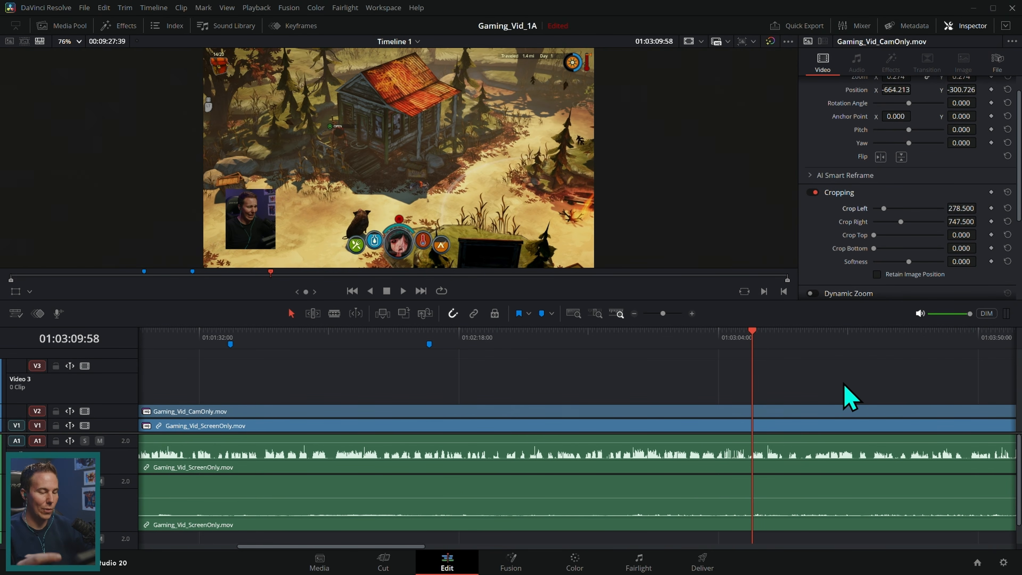
key(l)
key(l)
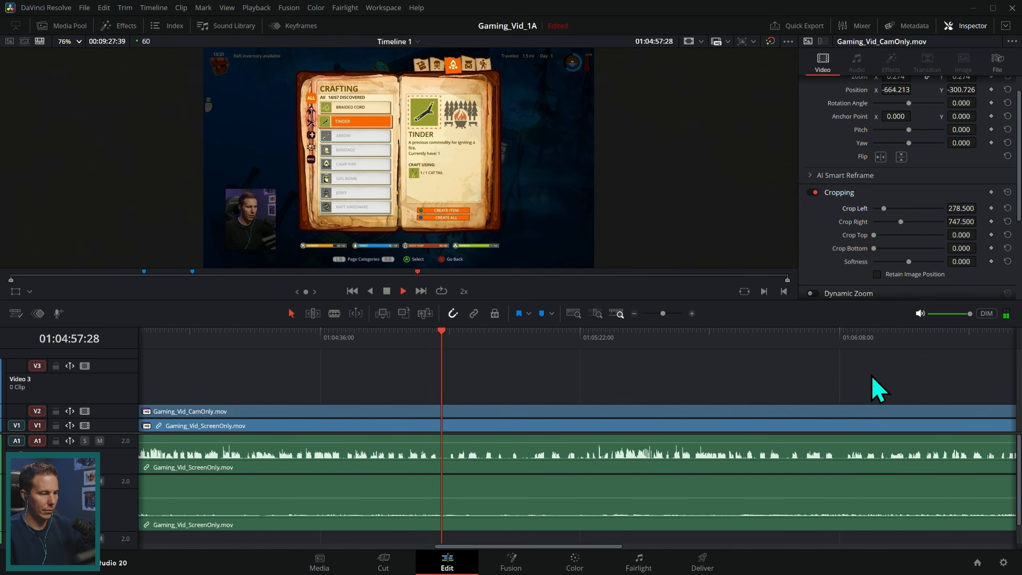
key(m)
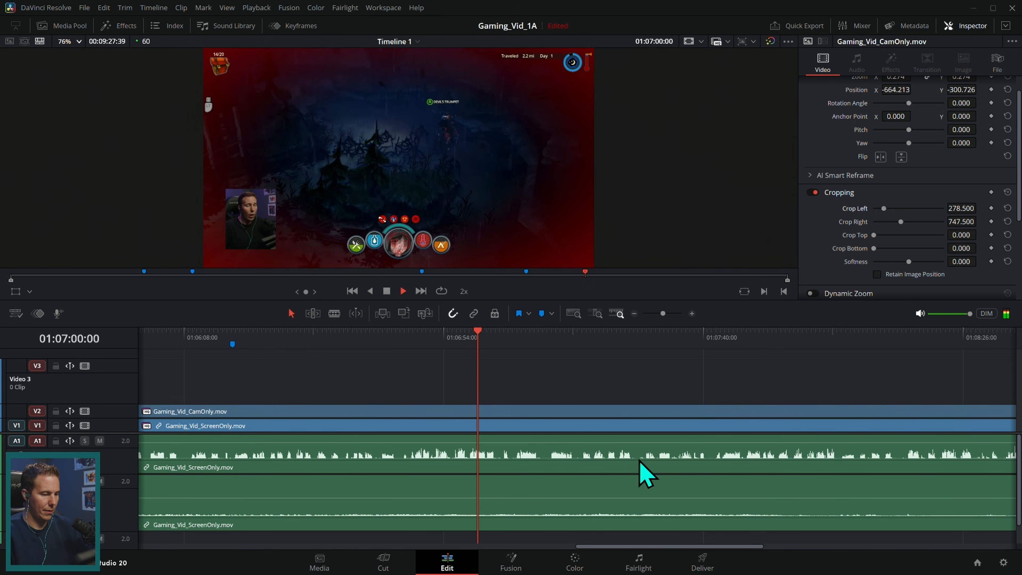
Stop playback, go back to 01:06:45:47, and split all the clips there.
click(405, 336)
key(space)
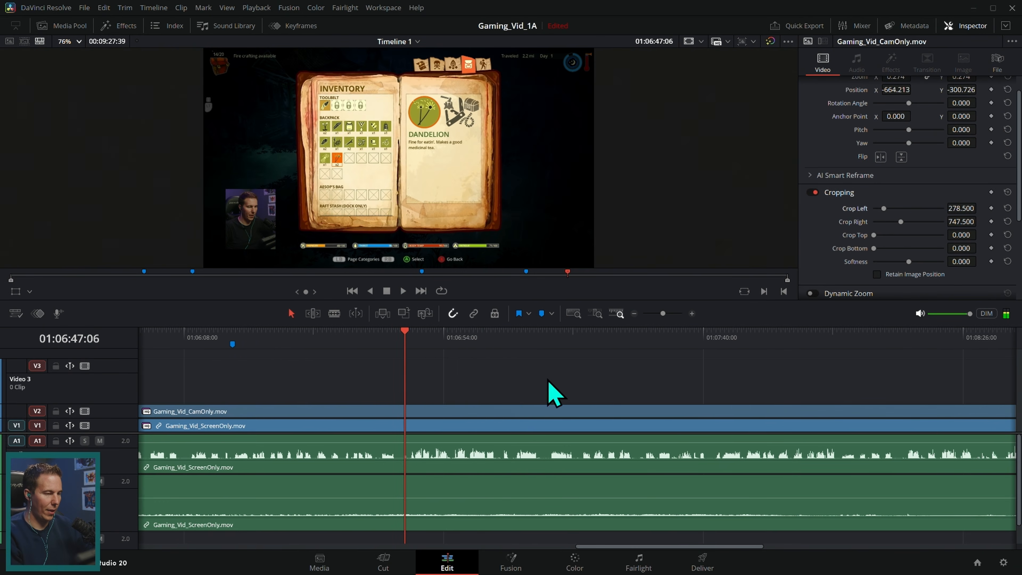
scroll(548, 379, left, 3)
drag(524, 336, 552, 348)
key(ctrl+a)
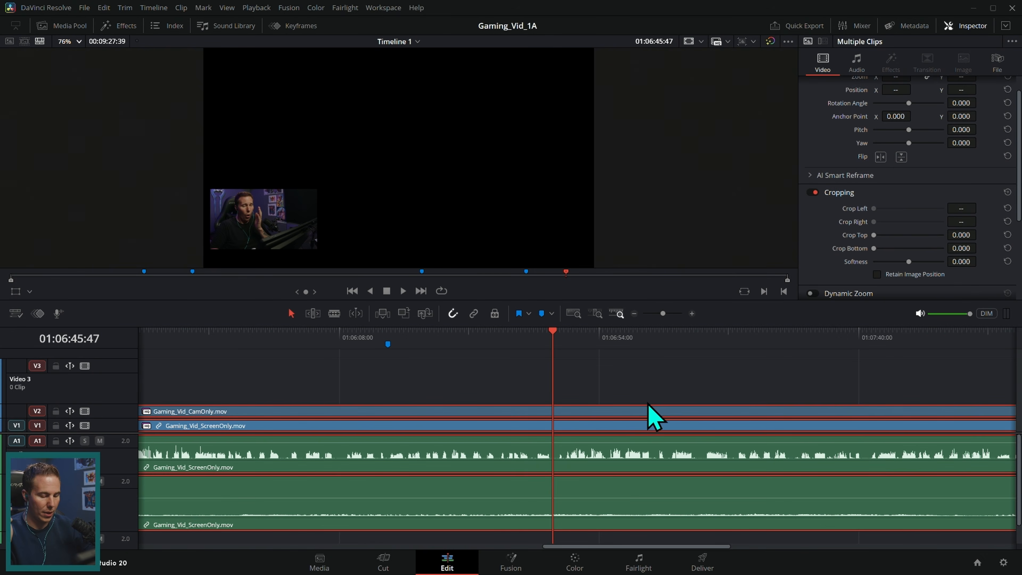
key(ctrl+b)
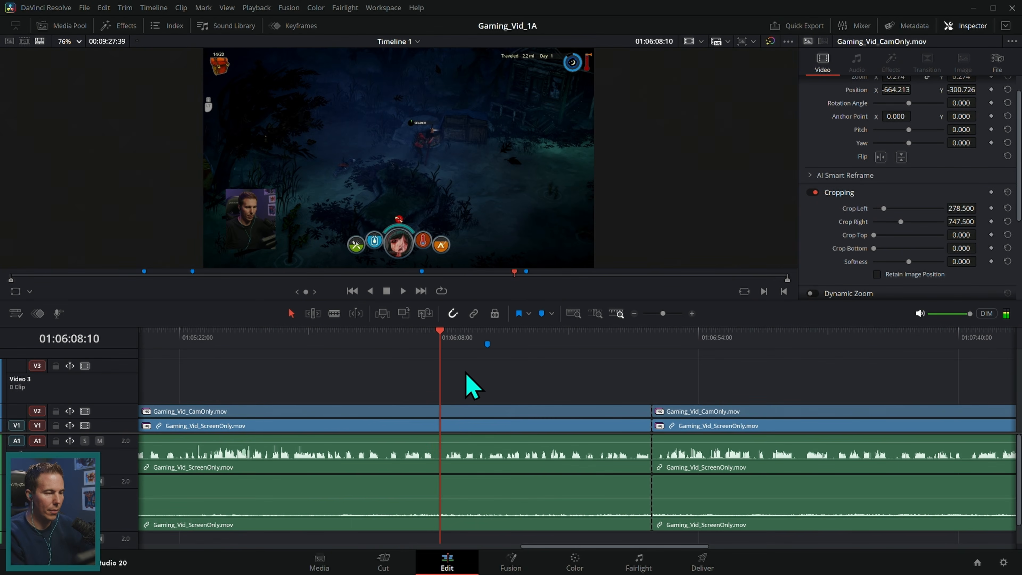
Split all clips at 01:05:57:29 and ripple-delete the section between this cut and the following one.
drag(415, 343, 432, 364)
key(slash)
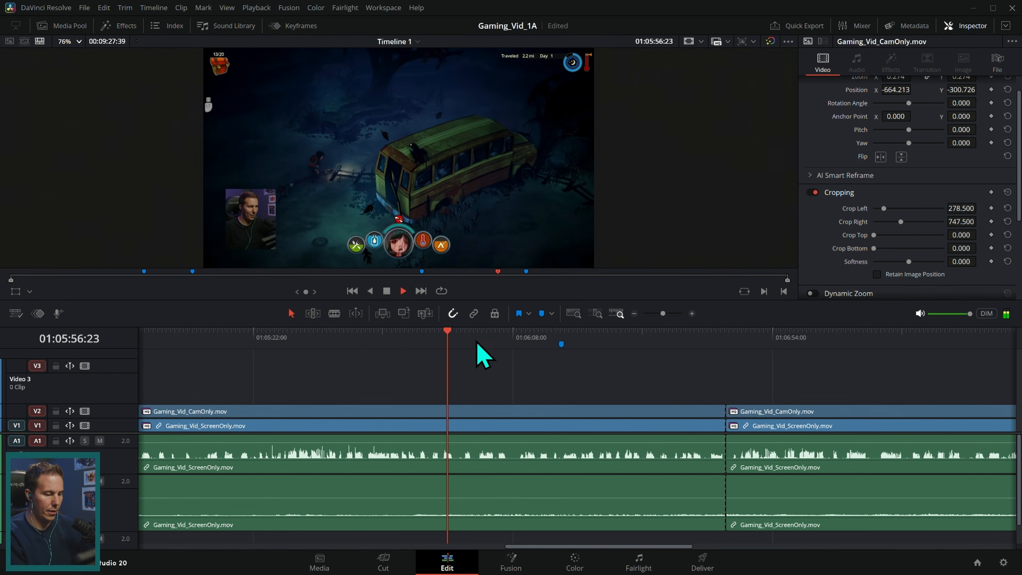
key(space)
key(ctrl+b)
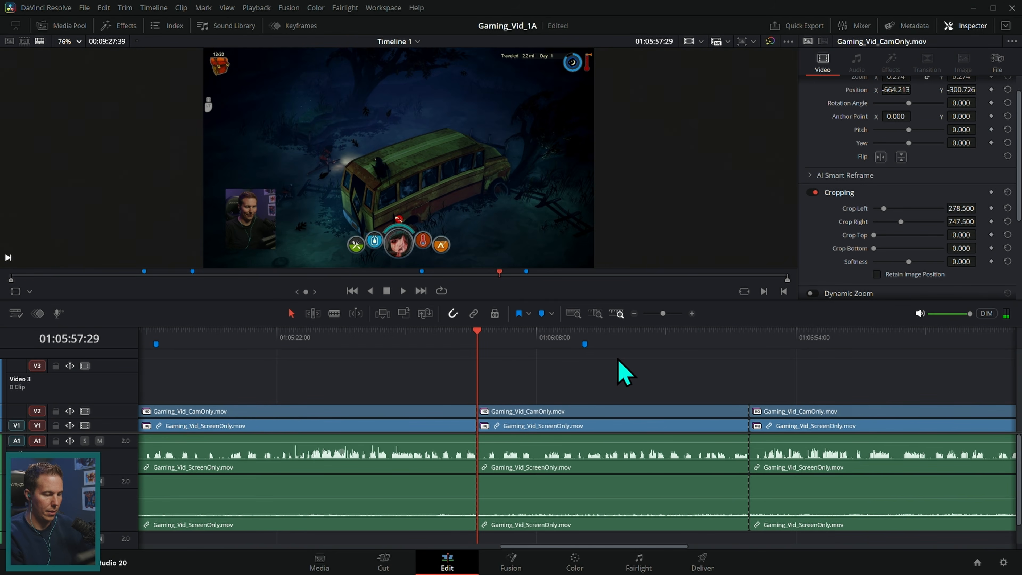
drag(712, 375, 548, 497)
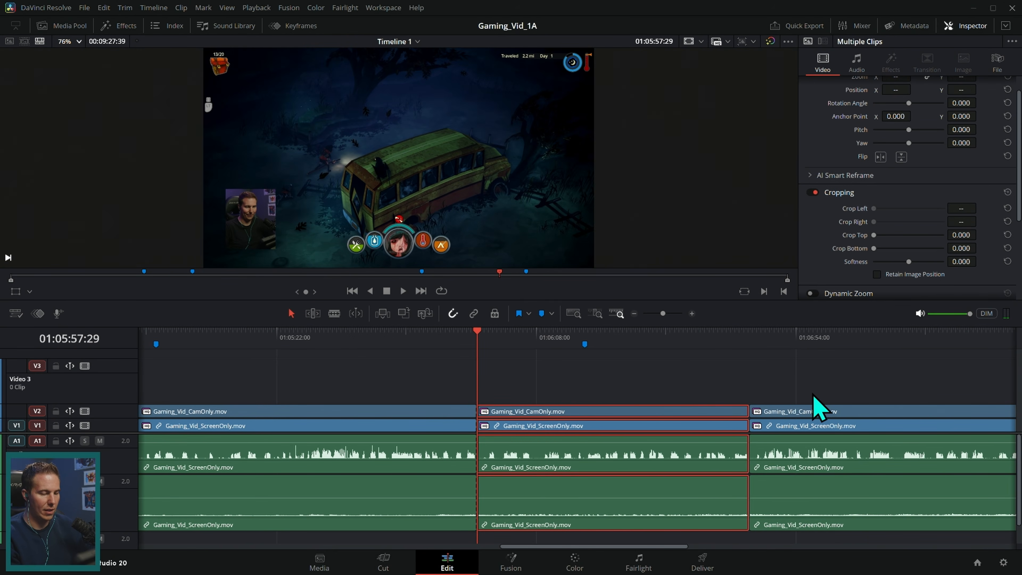
key(Delete)
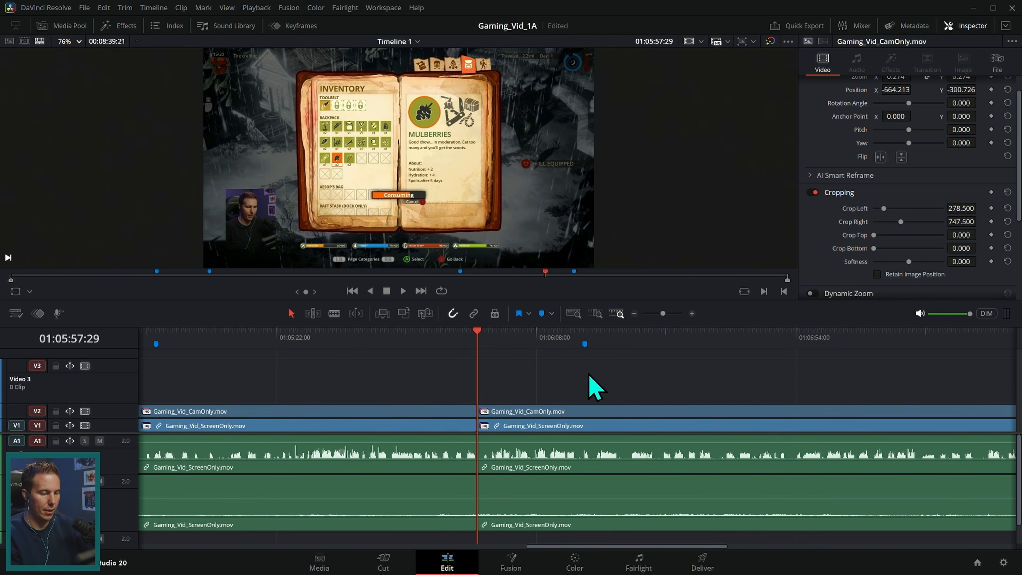
Play the timeline from just before the new join and add a marker at about 01:06:38:44.
scroll(778, 361, right, 1)
click(417, 338)
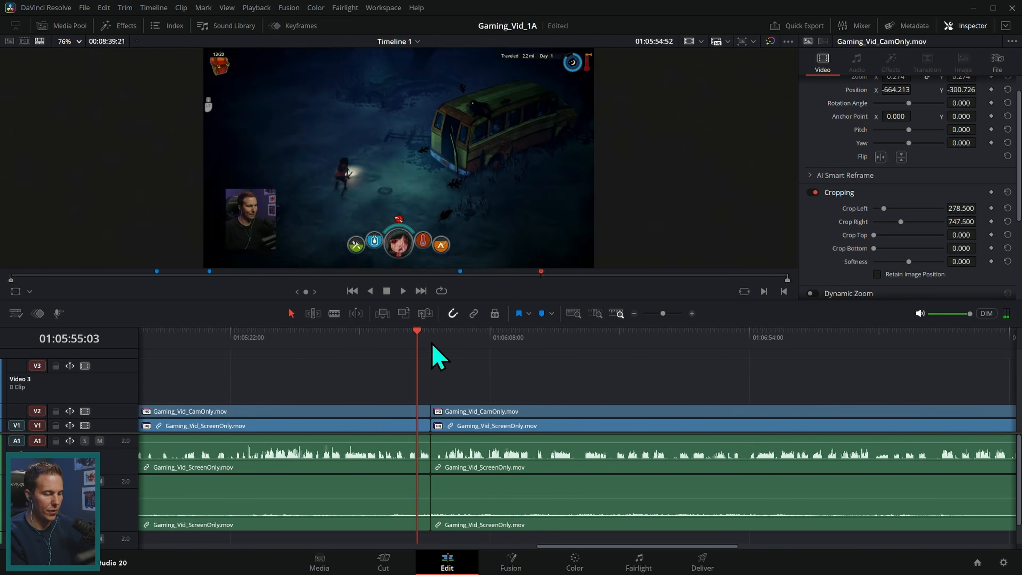
key(space)
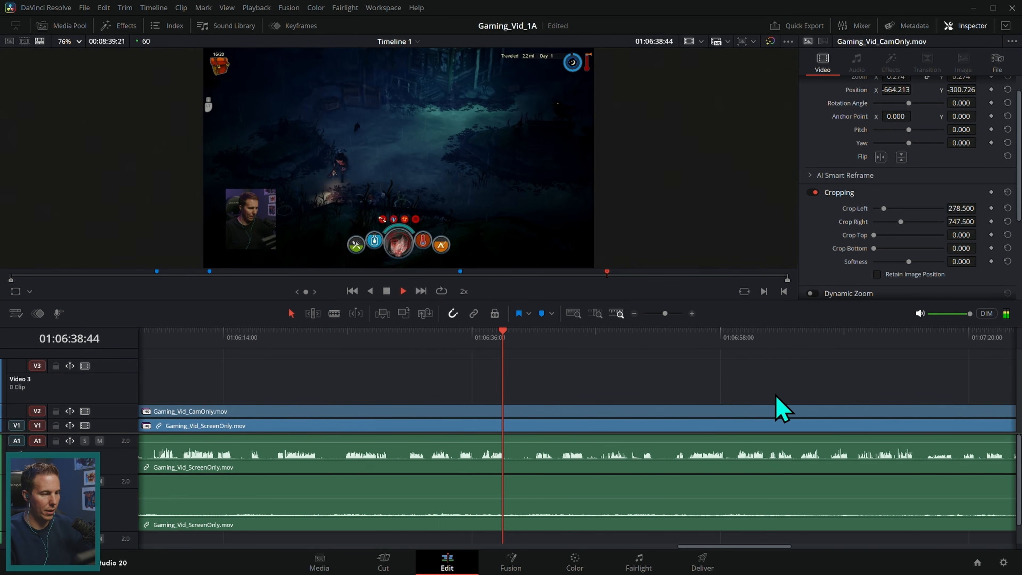
key(m)
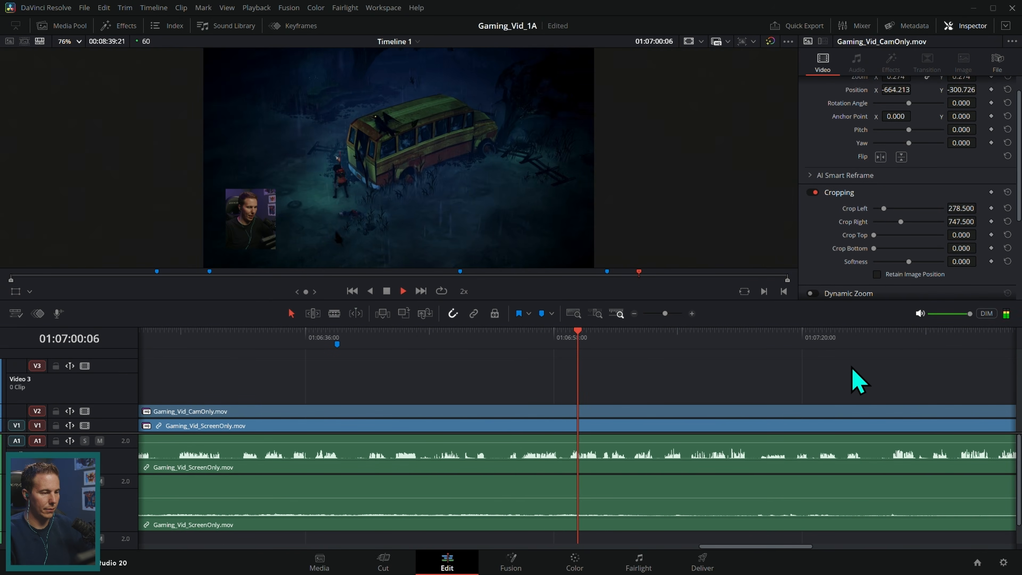
Split all the clips at about 01:06:59.
click(561, 341)
drag(561, 346, 566, 343)
key(ctrl+b)
Split all the clips at 01:06:15:49 and ripple-delete the section between this cut and the following one.
click(276, 342)
key(space)
scroll(537, 374, left, 8)
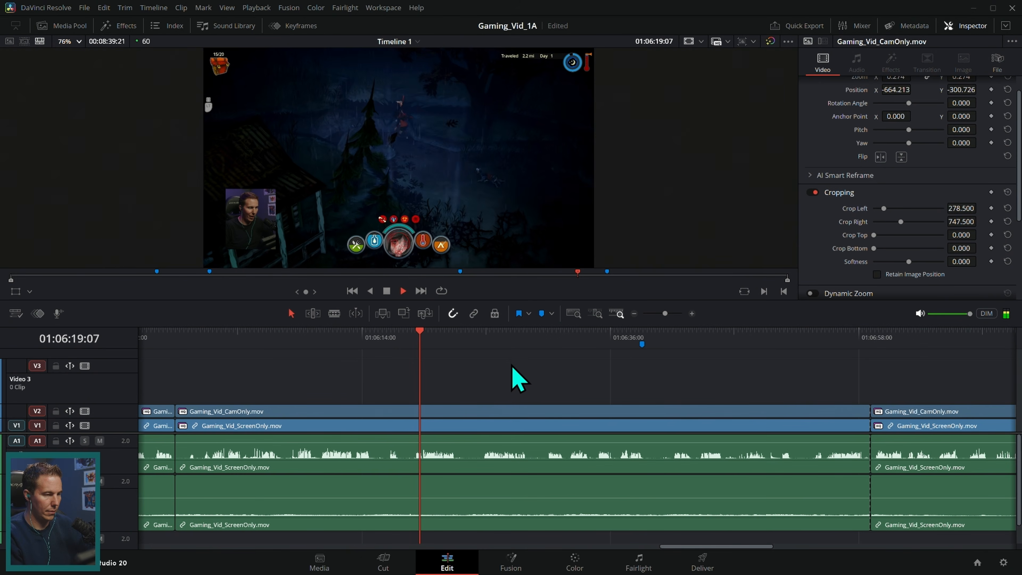
click(354, 335)
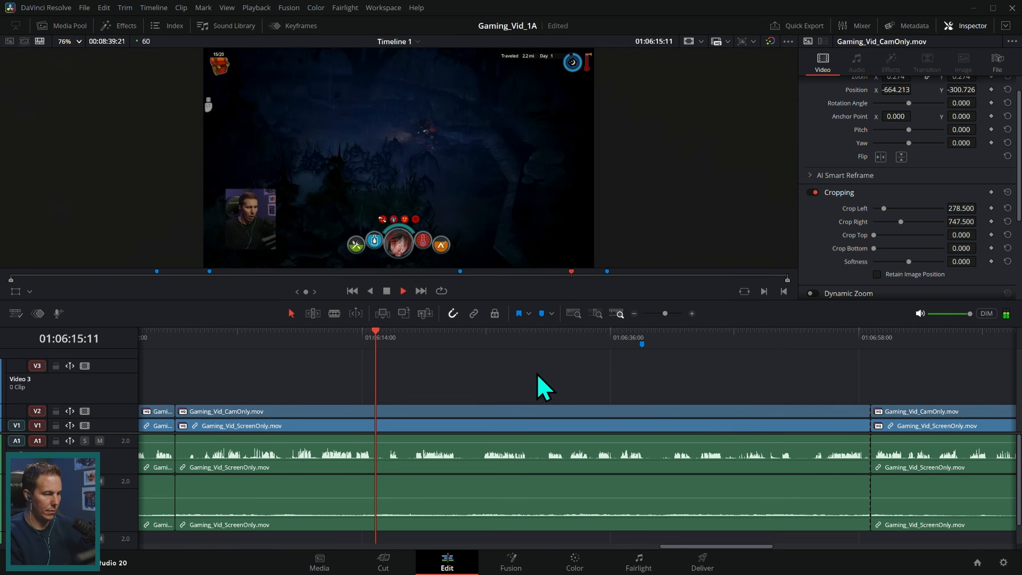
key(space)
key(ctrl+b)
click(561, 497)
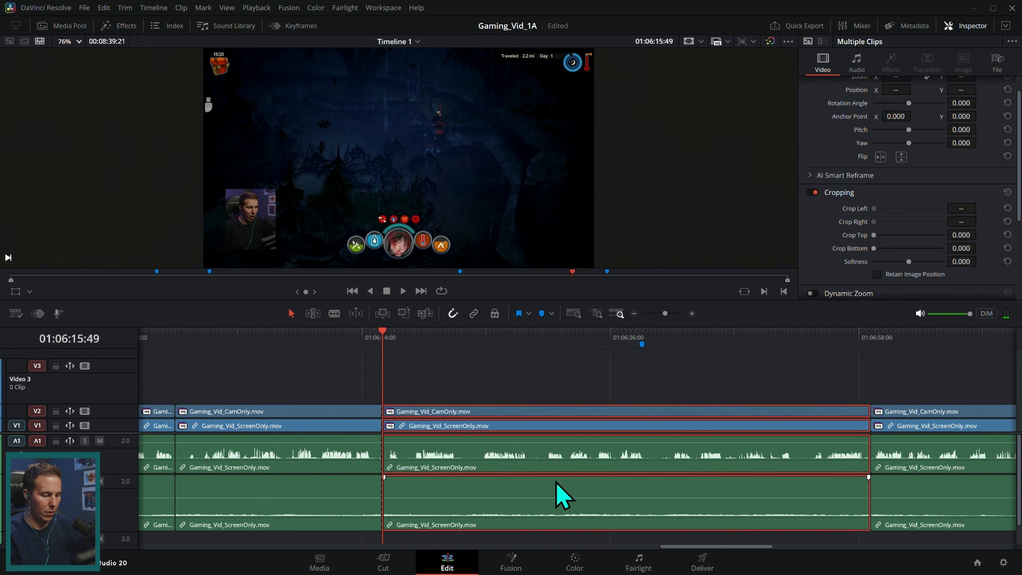
key(Delete)
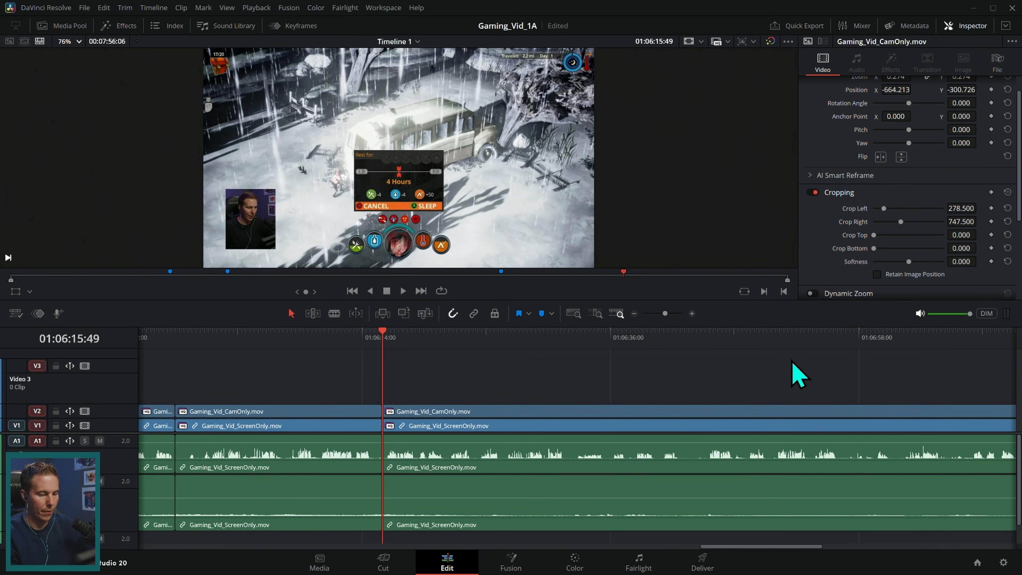
Play the timeline from the new join and split all the clips at 01:06:26:38.
click(634, 315)
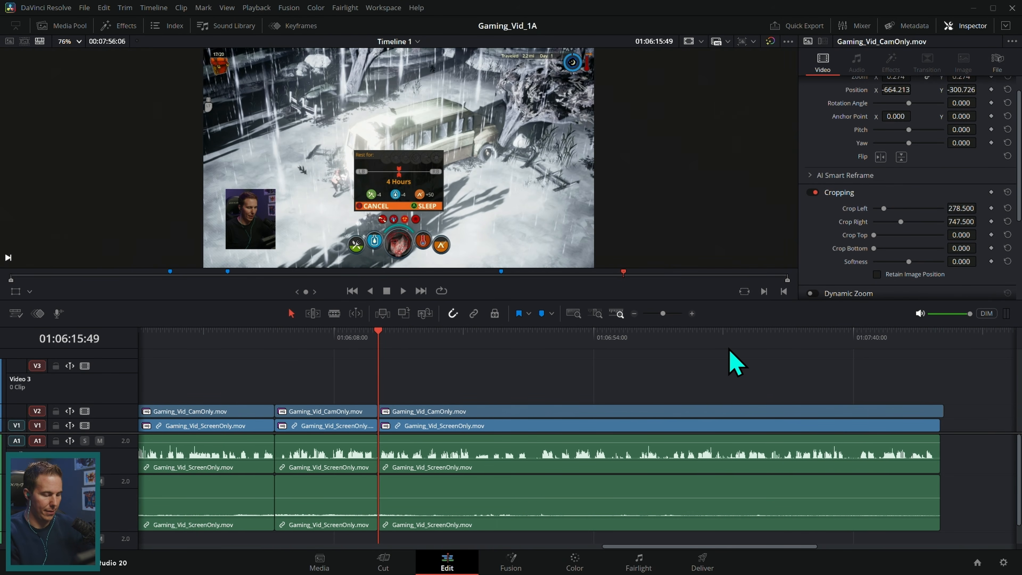
key(space)
key(l)
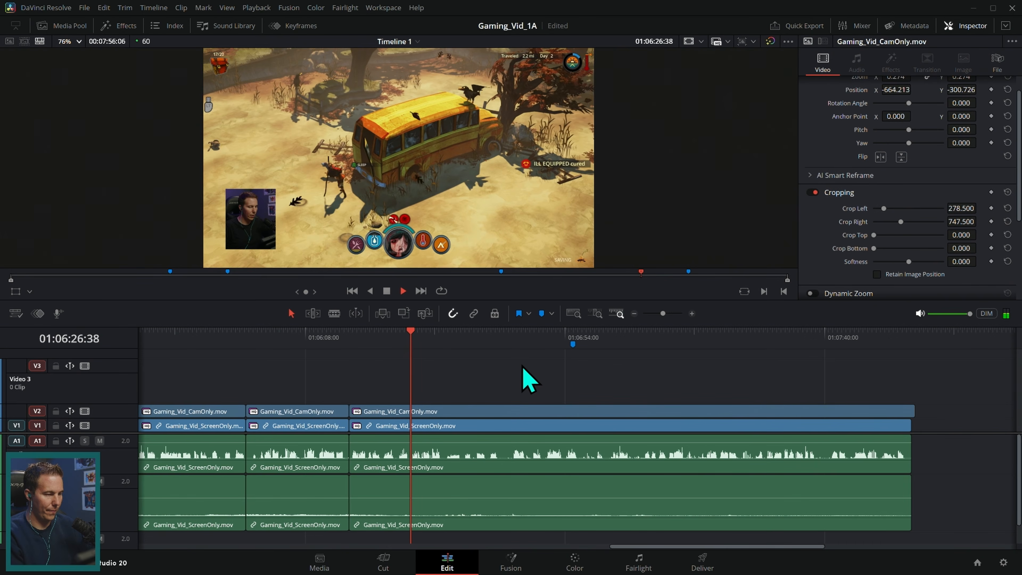
click(409, 345)
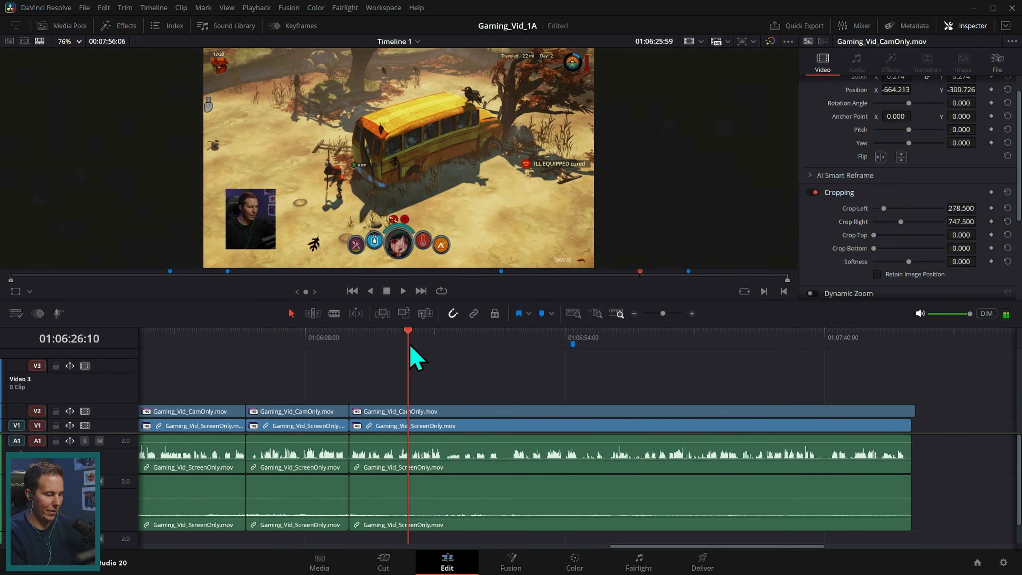
key(ctrl+b)
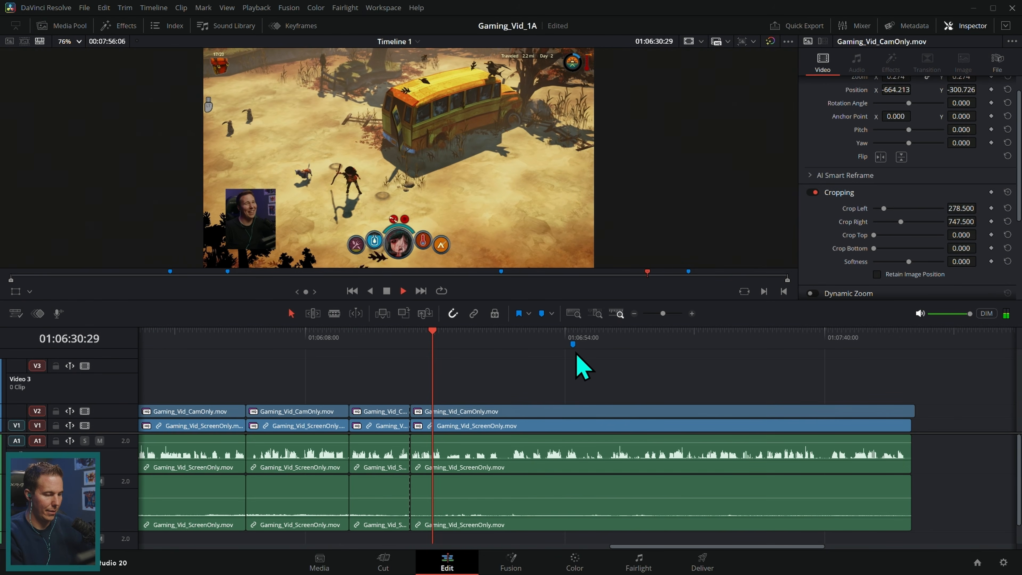
Find where the wanted footage resumes at about 01:06:44 and ripple-trim the start of the section after the last cut to that point.
click(541, 337)
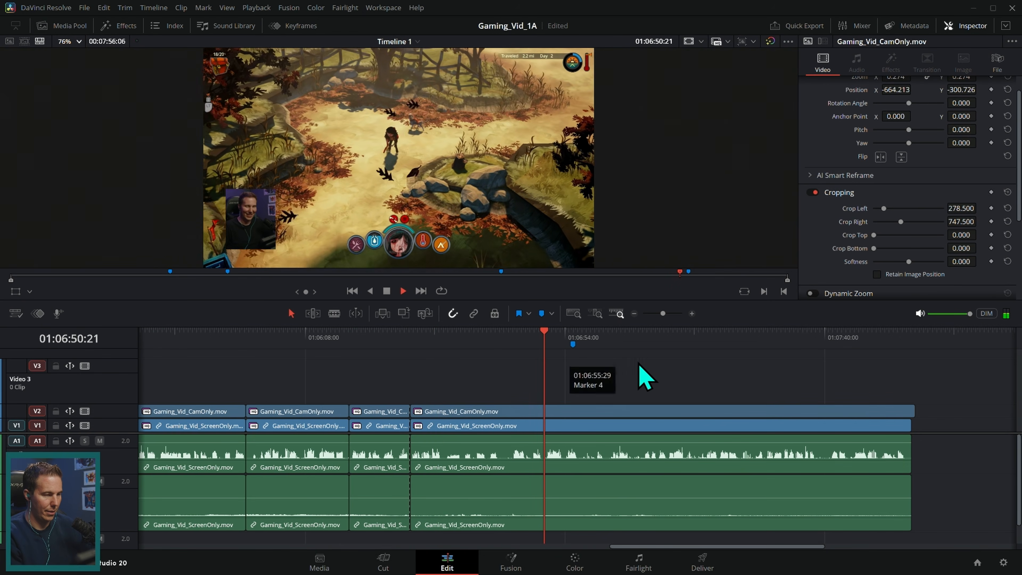
click(510, 337)
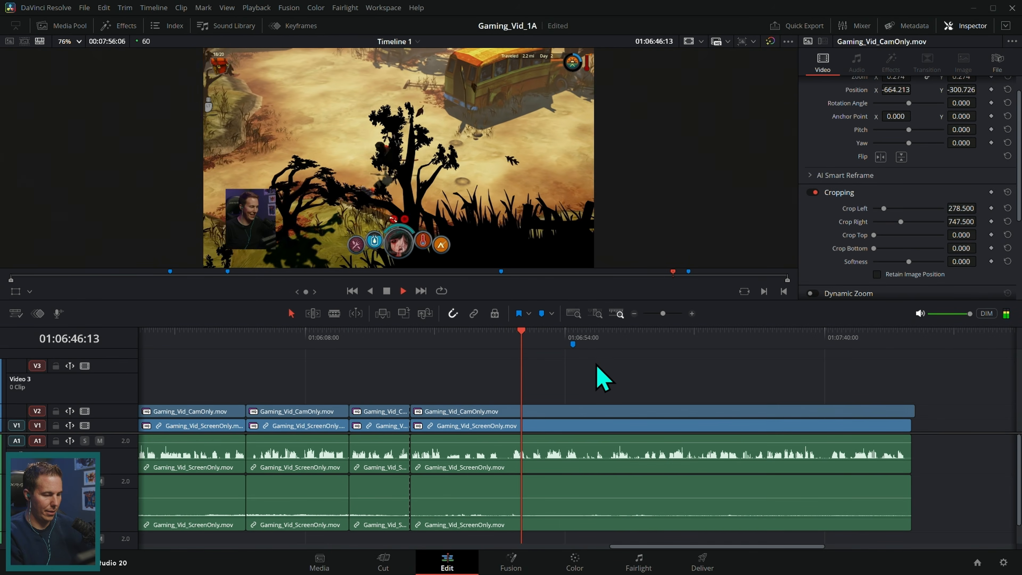
click(509, 337)
key(ctrl+shift+bracketleft)
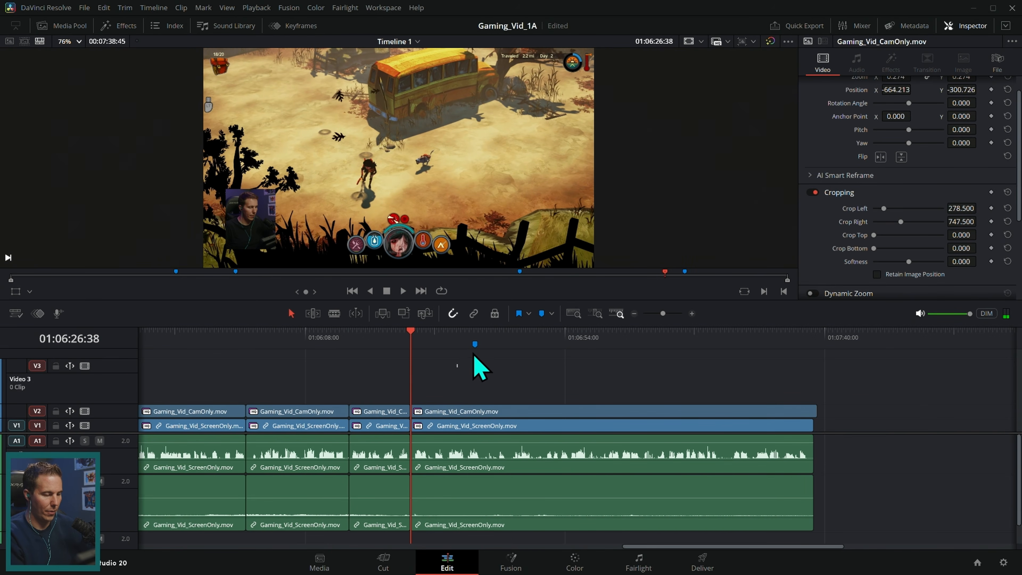
Delete the marker after the new join and ripple-trim the start of the following section to 01:06:32:57.
key(l)
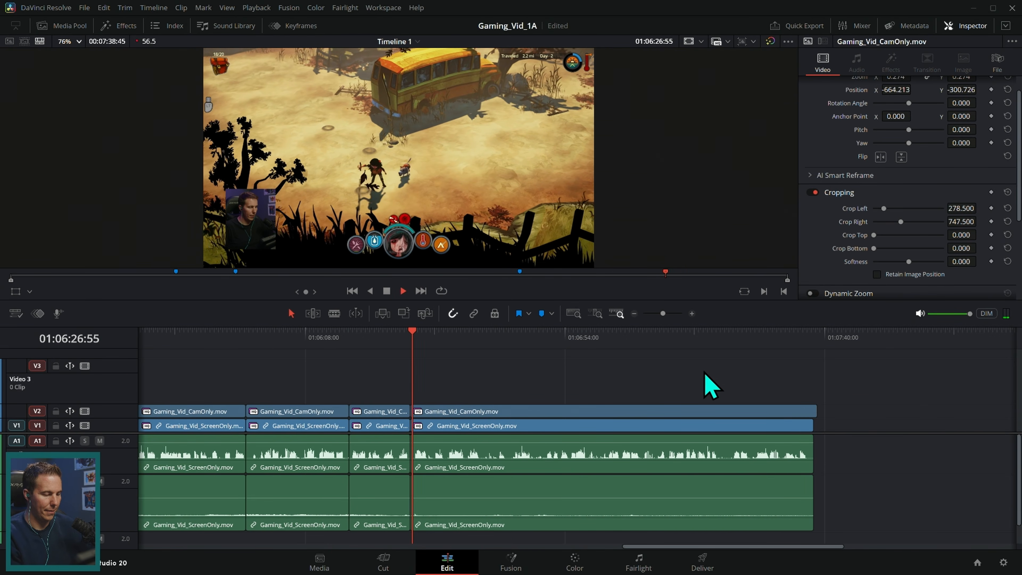
key(l)
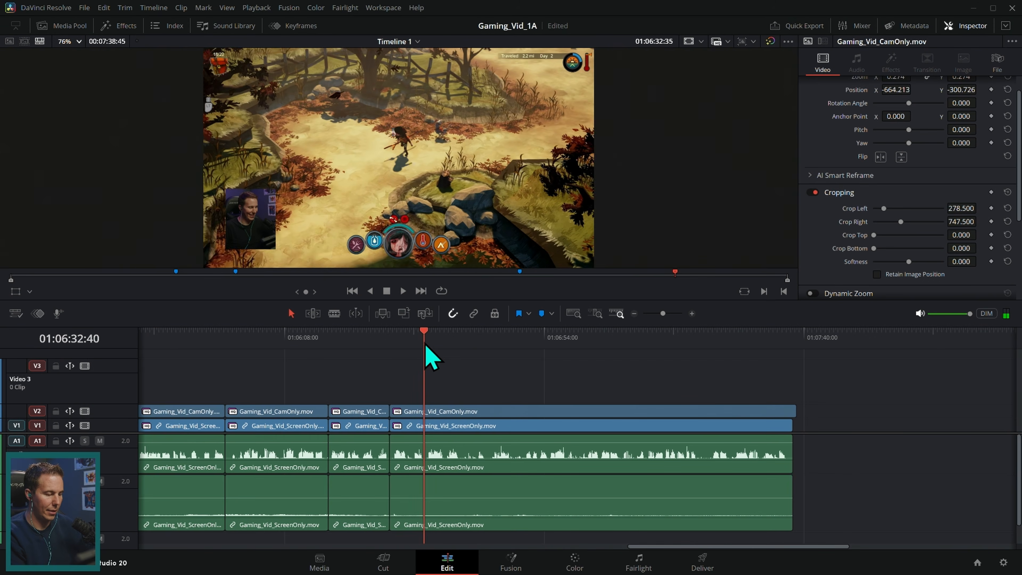
key(k)
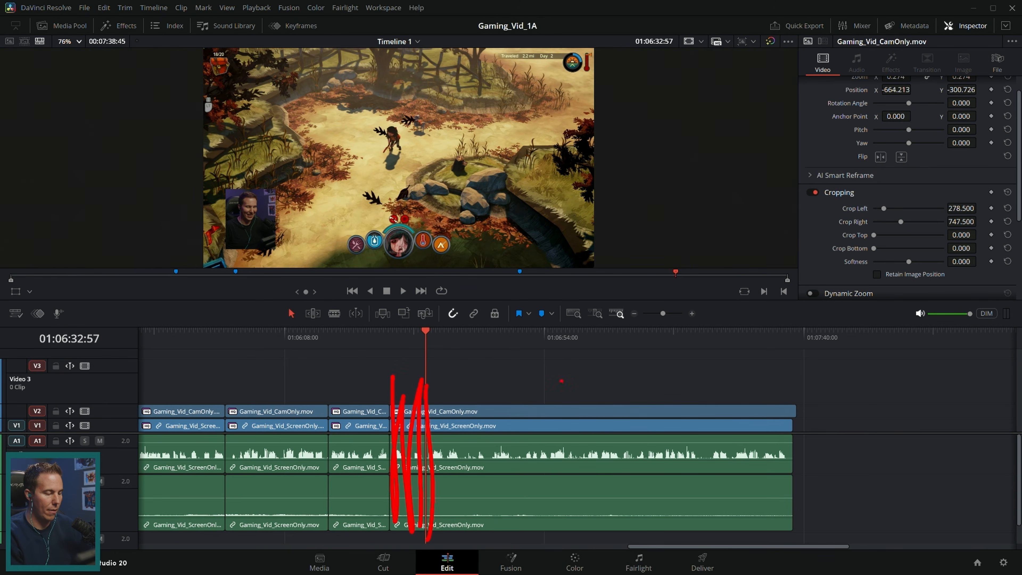
drag(378, 363, 403, 387)
key(Escape)
key(ctrl+shift+[)
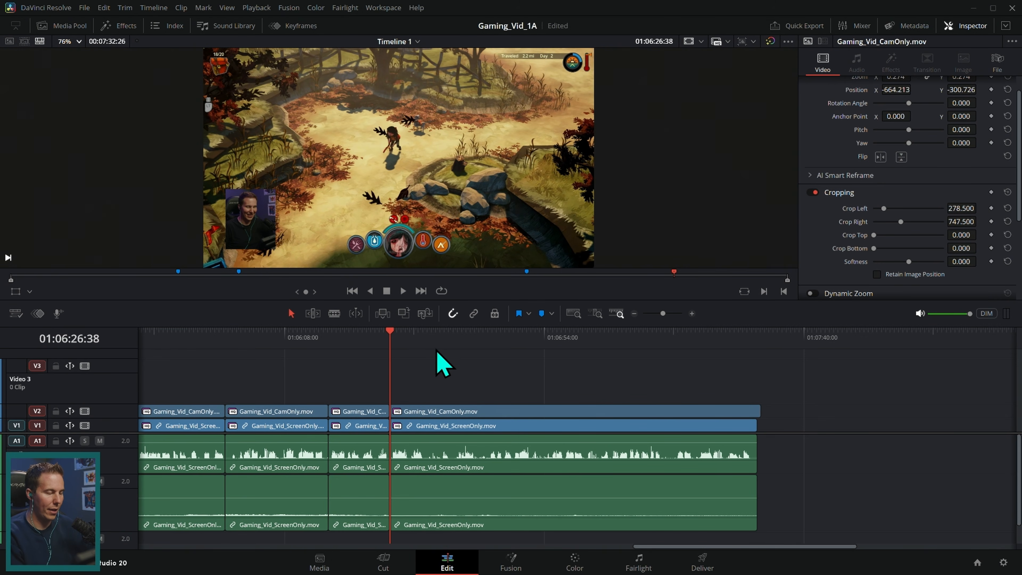
Play on, split all the clips at about 01:07:15, and ripple-trim the start of the final section to 01:07:21:22.
key(space)
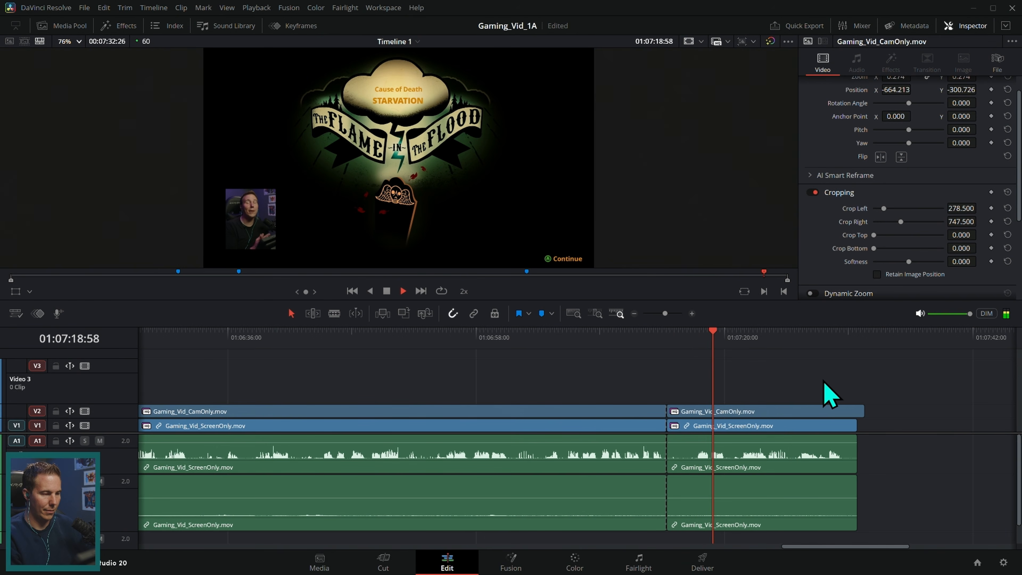
drag(830, 382, 686, 419)
key(space)
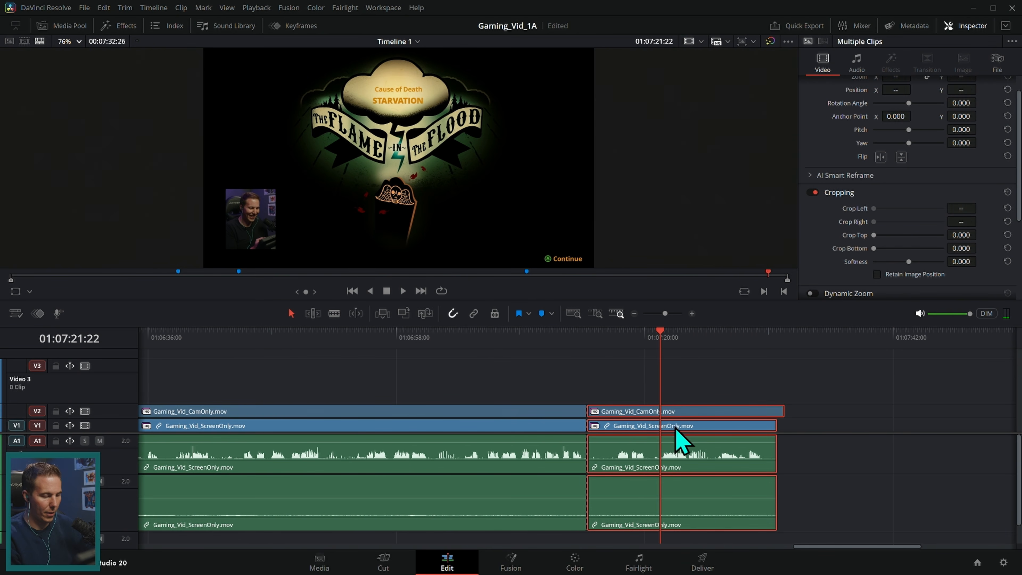
key(ctrl+shift+bracketleft)
Split all the clips at 01:07:24:26 and delete the leftover piece at the end of the timeline.
key(space)
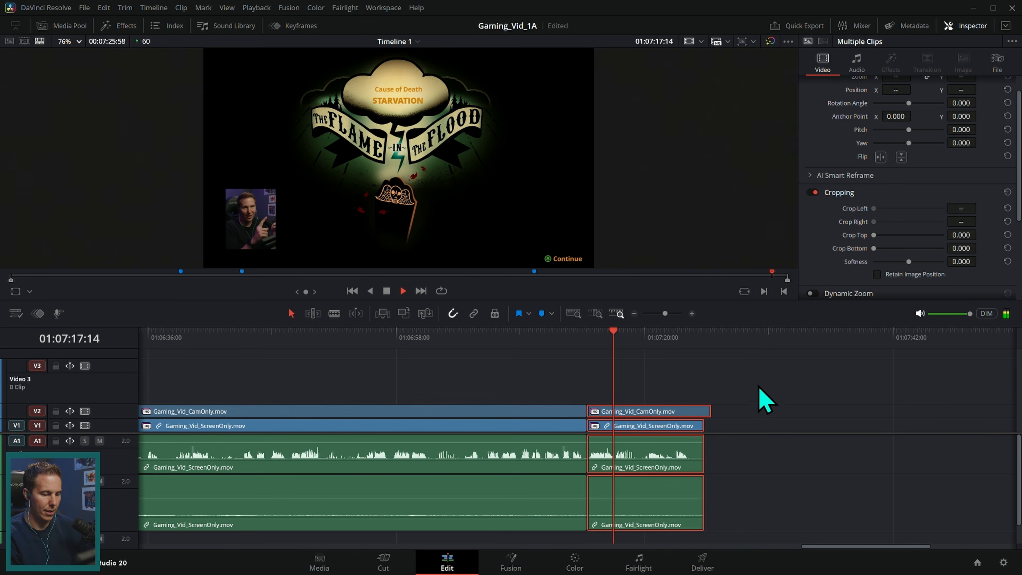
click(761, 376)
drag(742, 377, 697, 498)
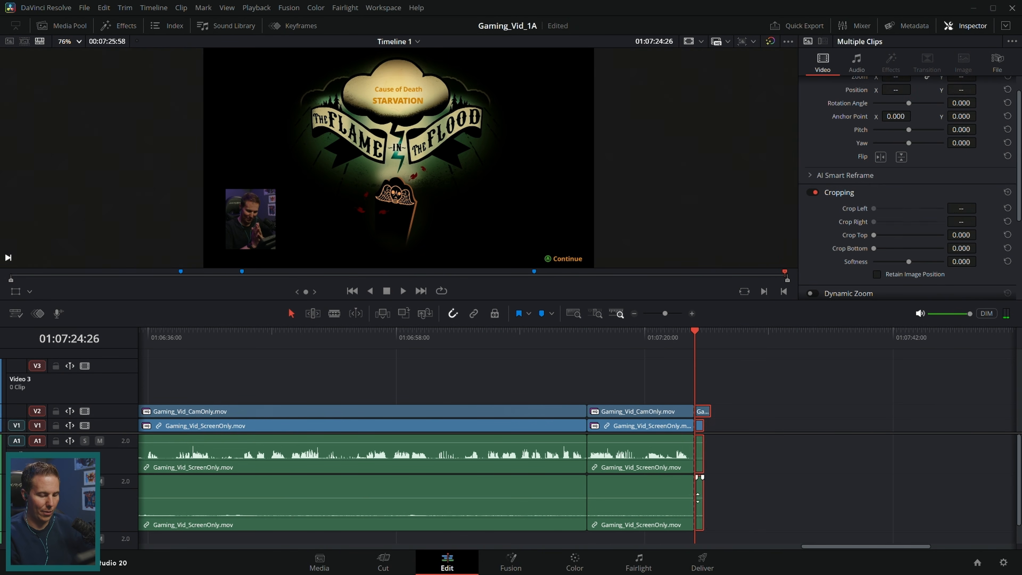
key(Delete)
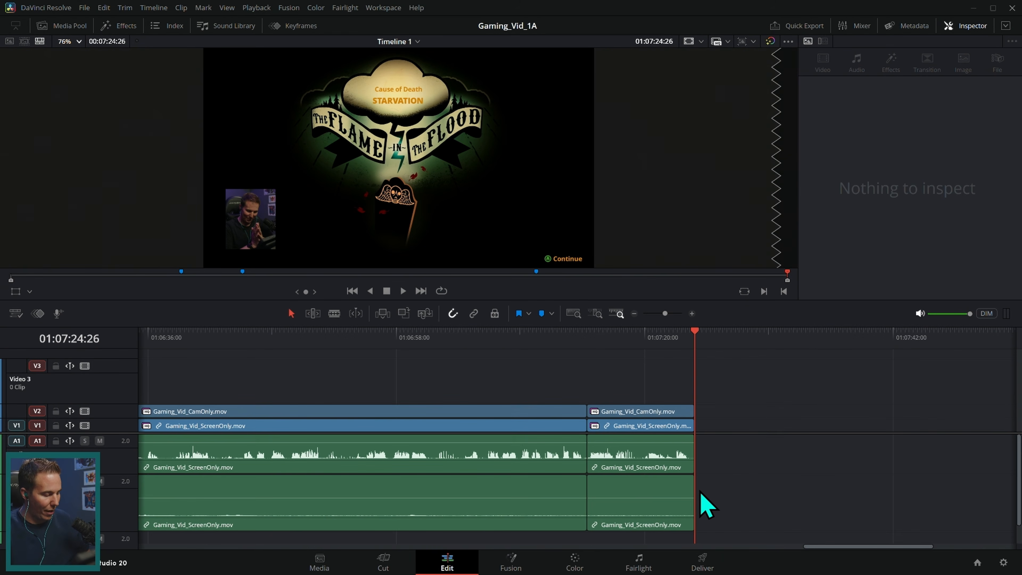
Play the timeline from 01:01:34:01 and delete the marker near 01:01:37.
key(shift+z)
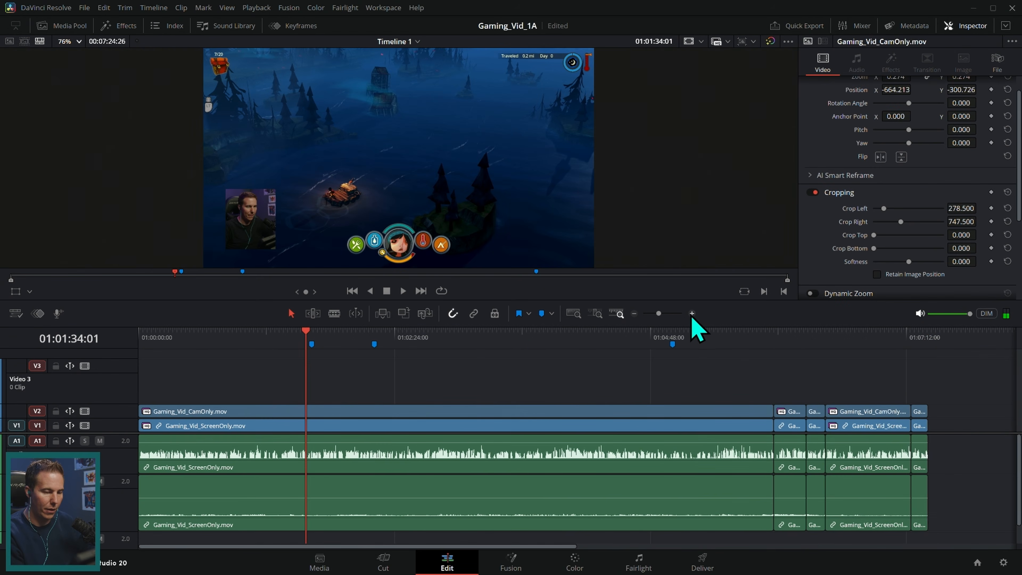
click(692, 314)
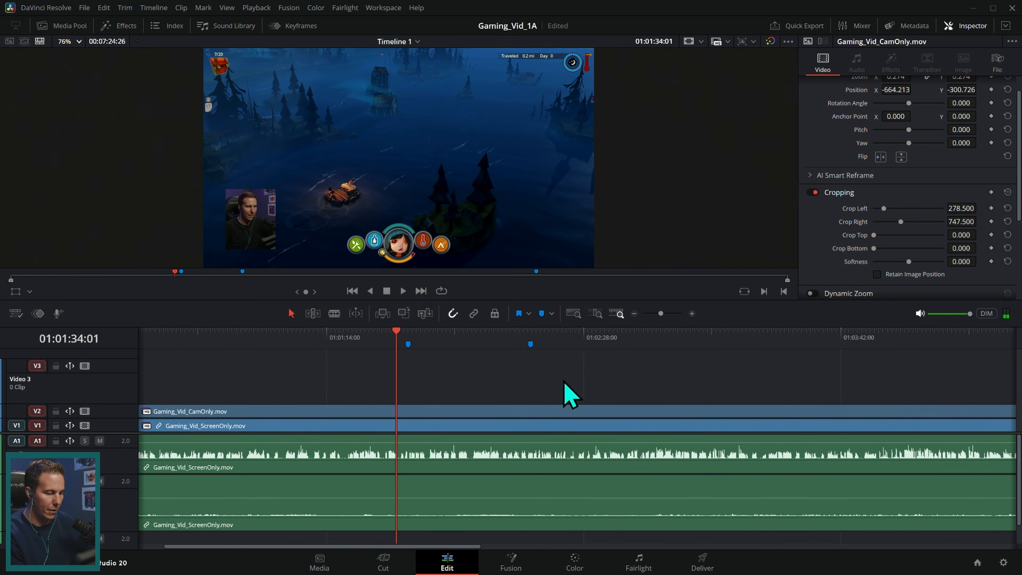
key(space)
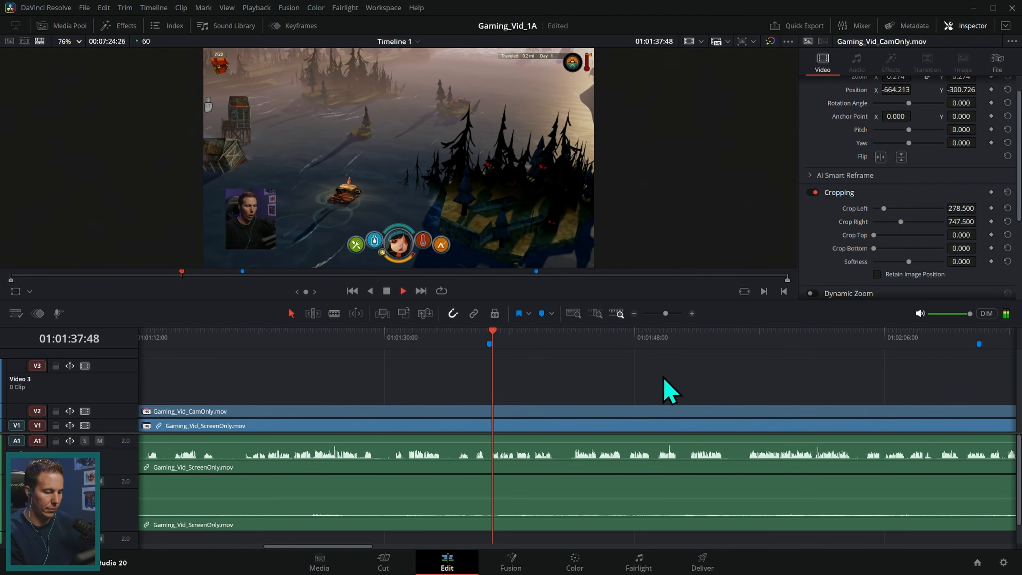
click(490, 346)
key(Delete)
key(space)
Split all the clips at about 01:01:39 and ripple-trim the end of the section before this cut to about 01:01:34.
click(504, 342)
key(space)
key(space)
key(ctrl+b)
drag(512, 343, 301, 363)
key(space)
drag(540, 384, 602, 377)
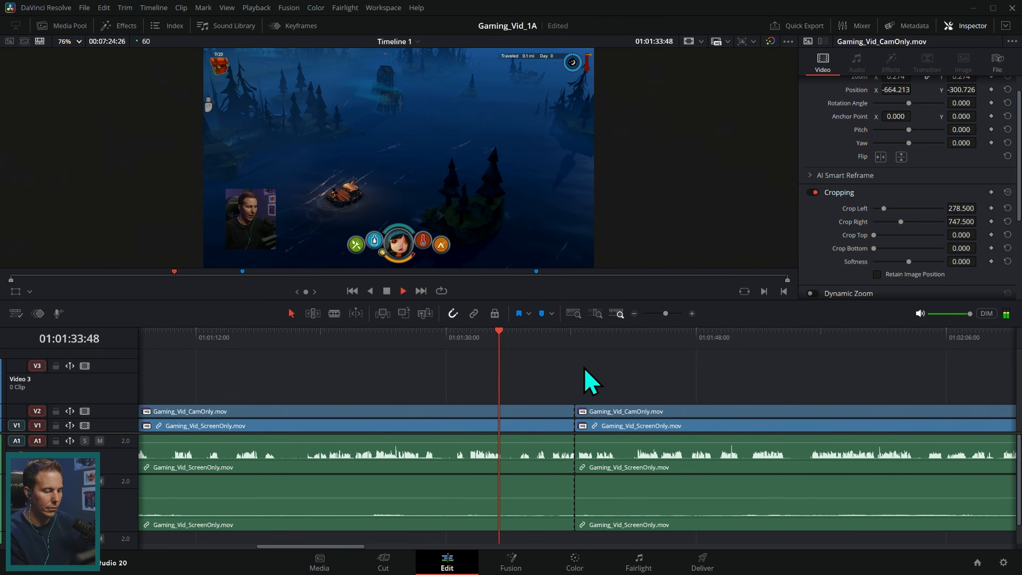
key(ctrl+shift+])
Split all the clips at about 01:01:31:30 and ripple-trim the end of the section before this cut to about 01:01:28.
drag(483, 340, 467, 351)
key(ctrl+b)
drag(466, 346, 368, 362)
key(space)
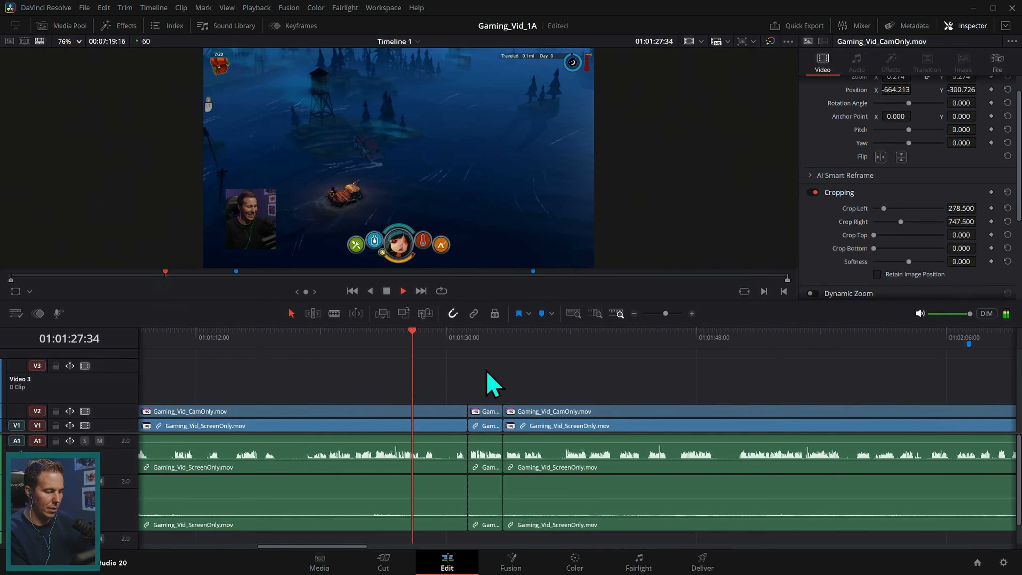
key(ctrl+shift+])
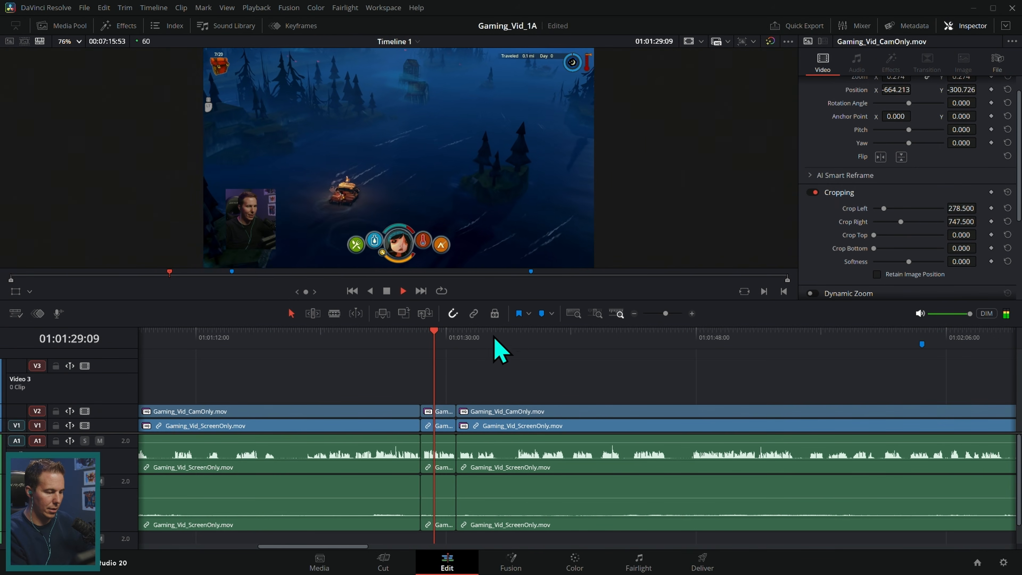
Play the footage leading up to the marker near 01:02:04 and split all the clips at about 01:02:01.
click(291, 336)
drag(522, 376, 673, 368)
drag(775, 357, 304, 388)
click(497, 337)
key(space)
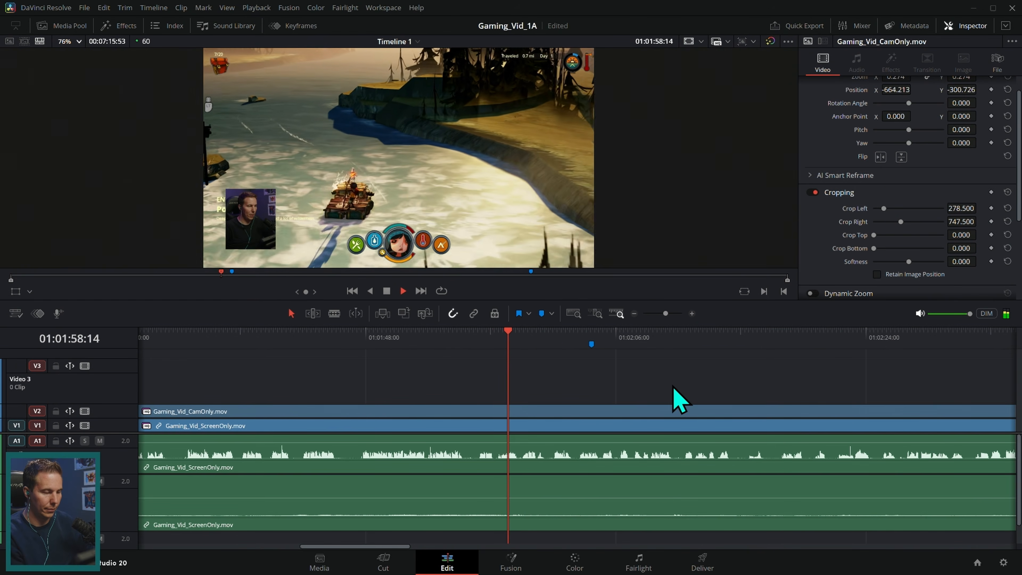
drag(661, 386, 638, 384)
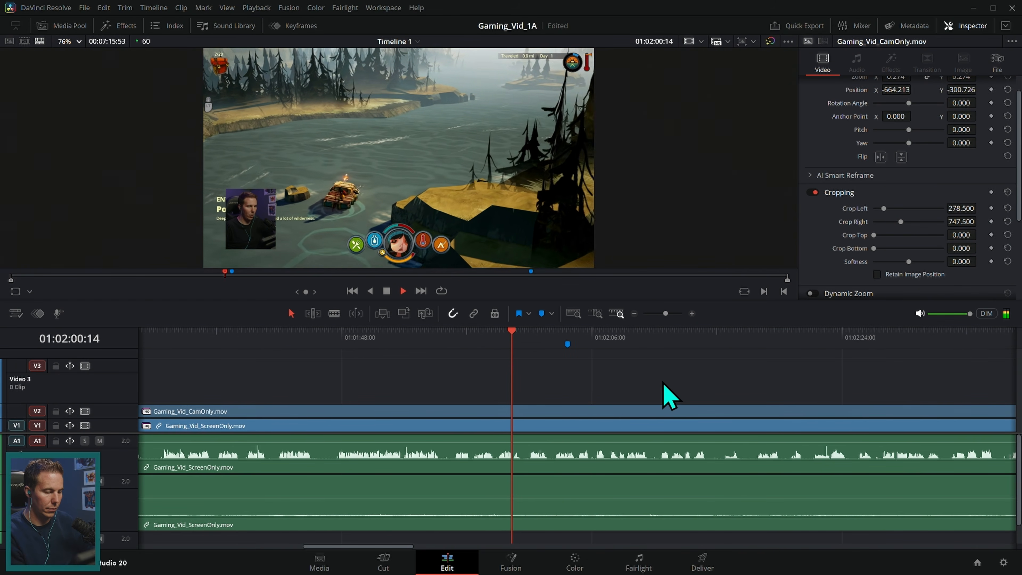
key(ctrl+b)
Play on to about 01:02:20 and ripple-trim the start of the section after the last cut to that point.
scroll(675, 393, right, 5)
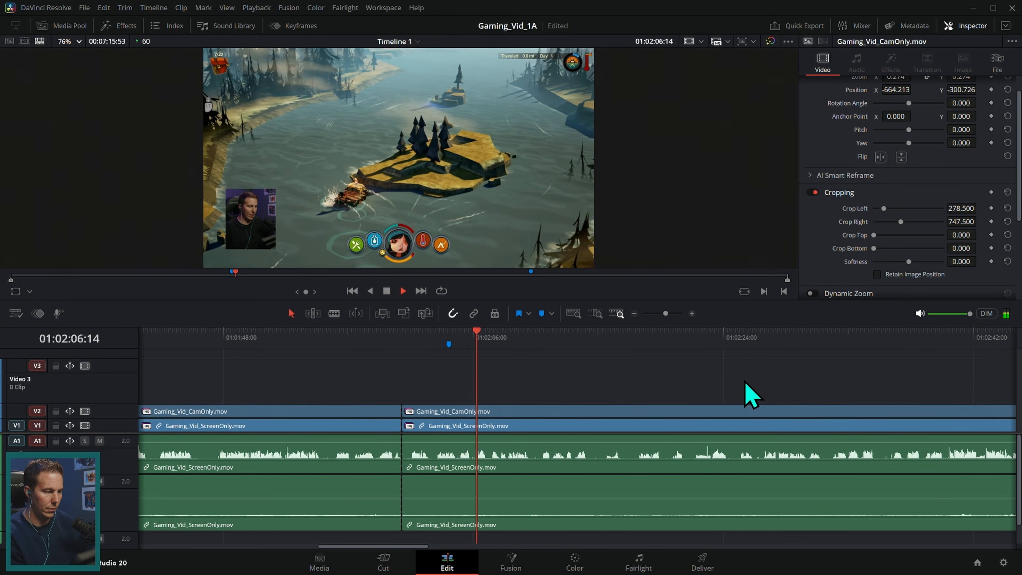
scroll(751, 379, right, 1)
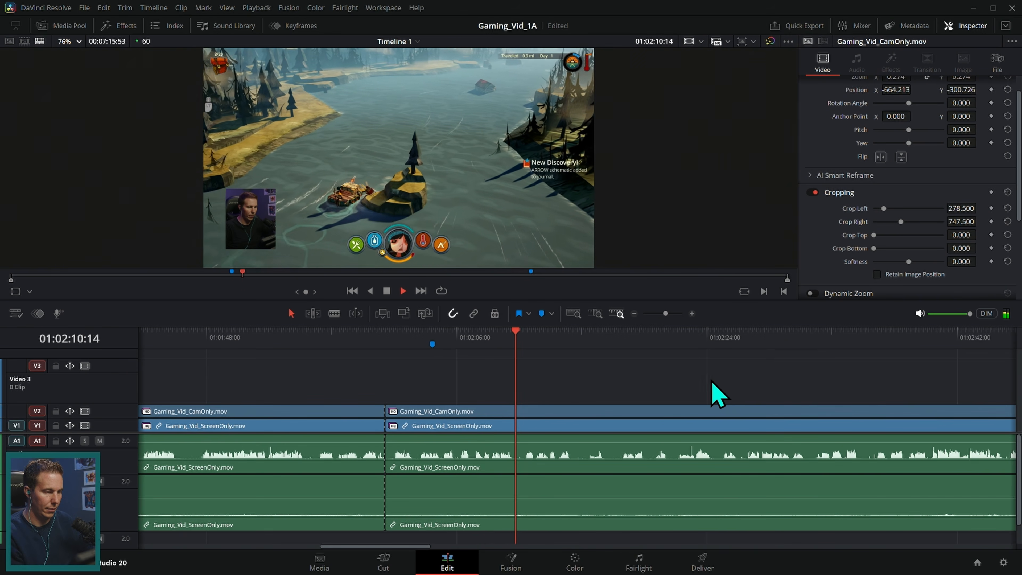
scroll(737, 380, right, 1)
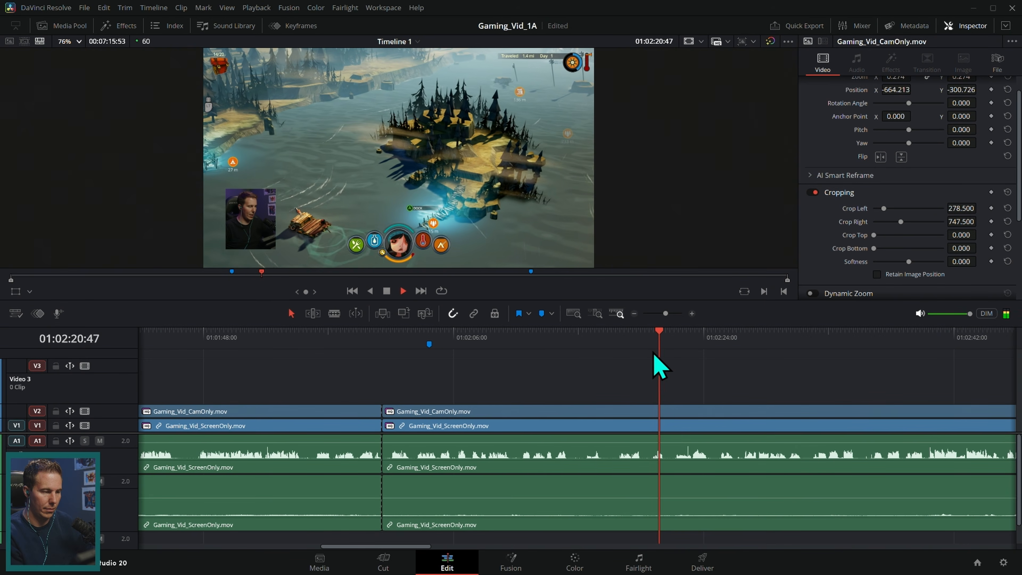
key(Up)
Play from 01:04:23:25, just before the next marker, and split all the clips at about 01:04:29.
key(shift+z)
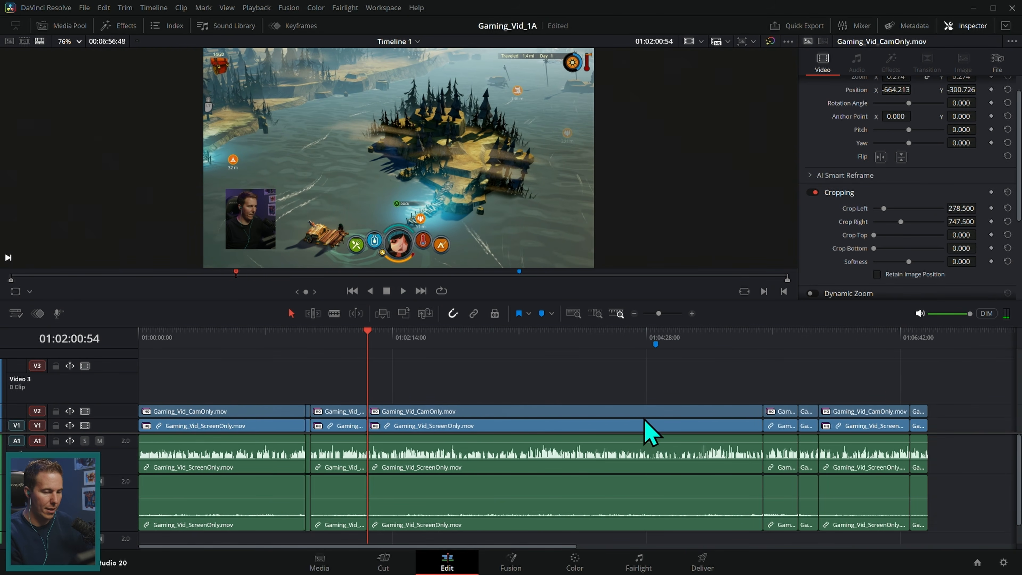
click(637, 339)
click(692, 314)
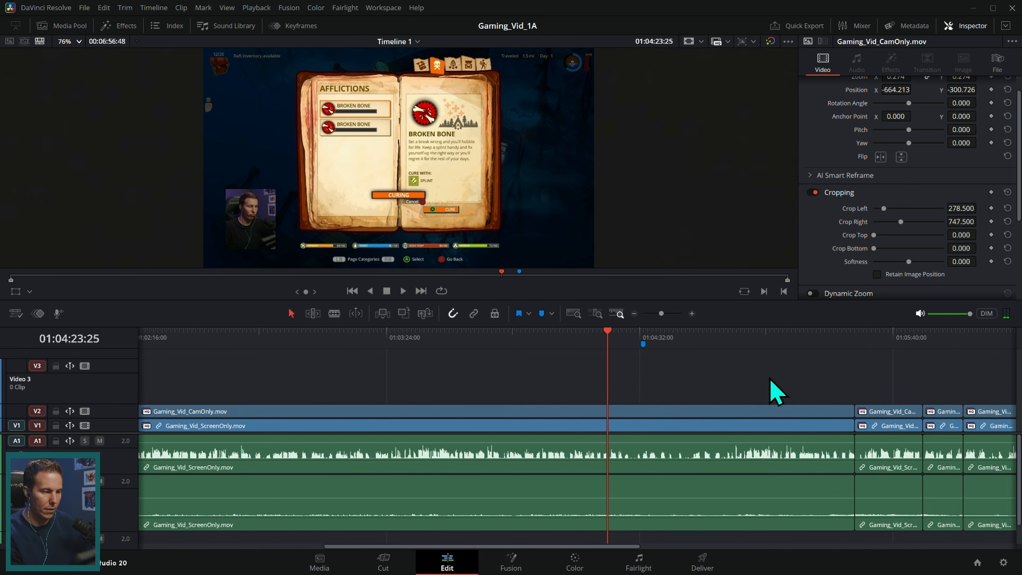
key(space)
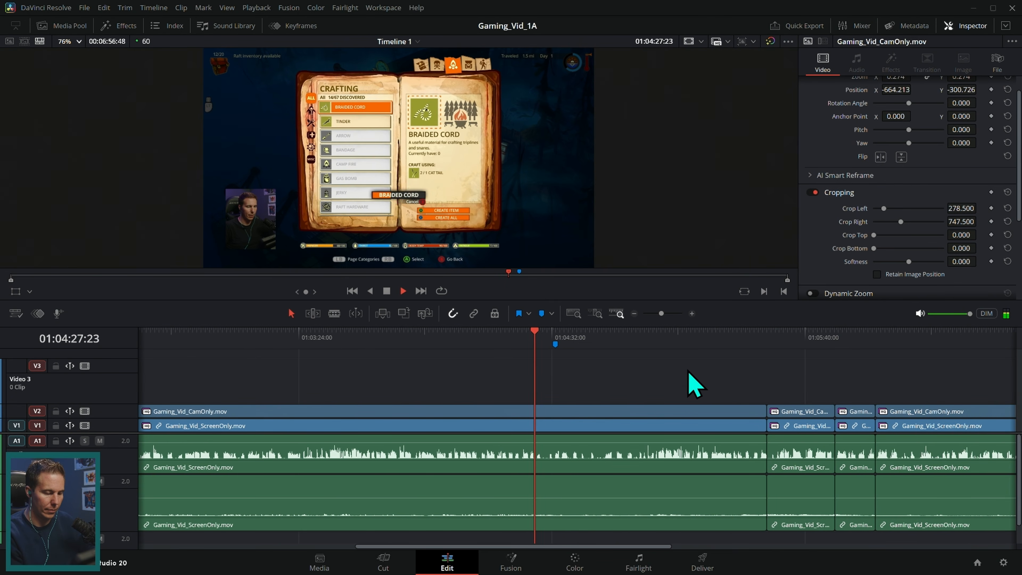
click(692, 314)
key(ctrl+b)
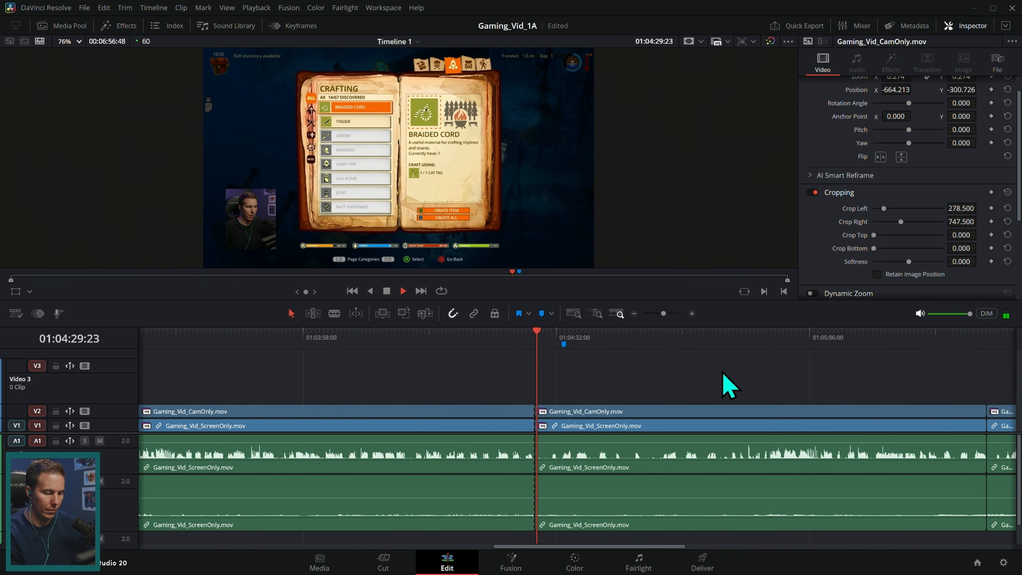
Play on to about 01:04:55:35 and ripple-trim the start of the section after the last cut to that point.
key(space)
drag(477, 336, 568, 348)
key(space)
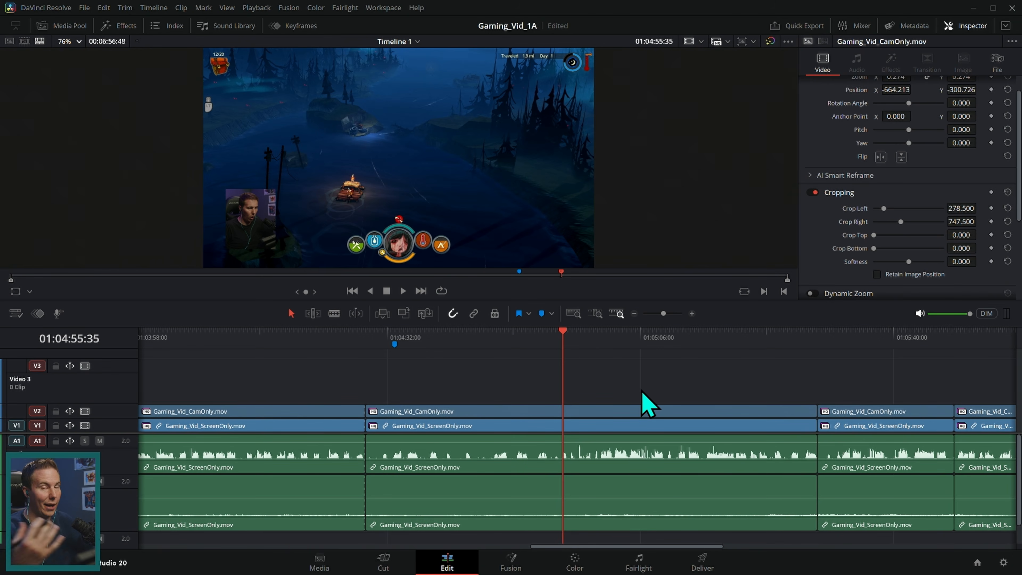
key(ctrl+shift+bracketleft)
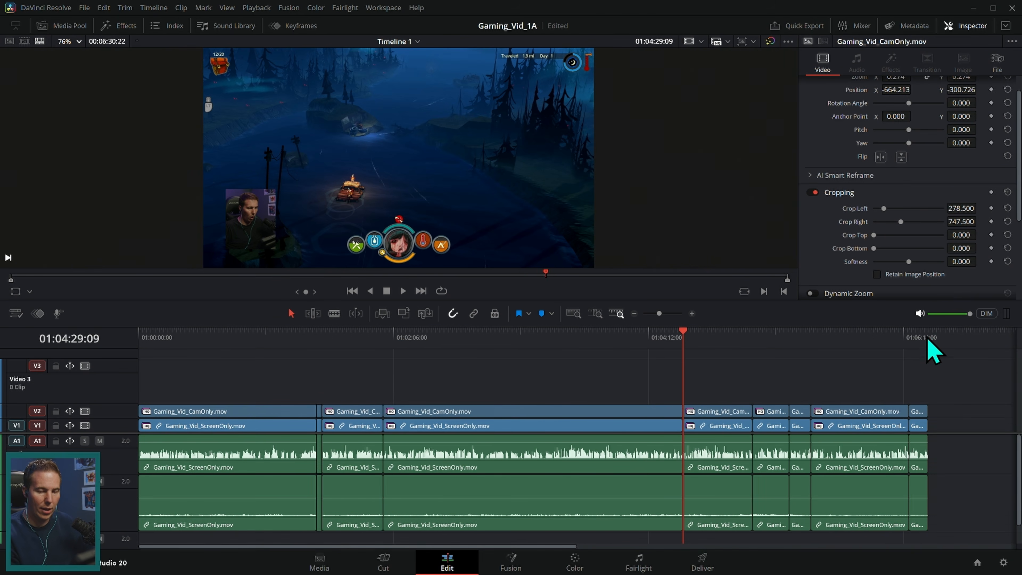
Skim through the whole shortened timeline and play it from the beginning, speeding up to 2x, until about 01:00:27.
click(927, 338)
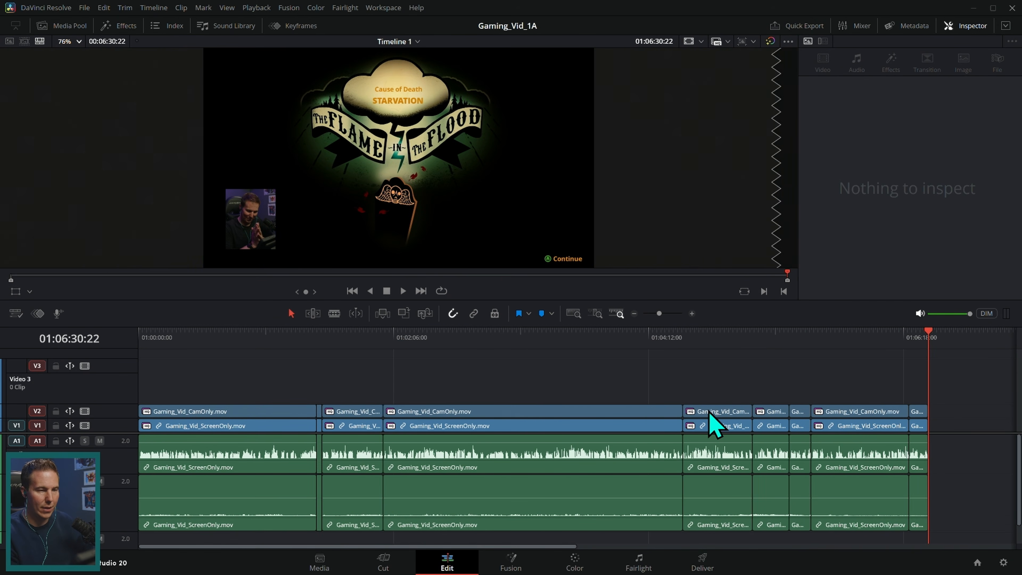
key(Home)
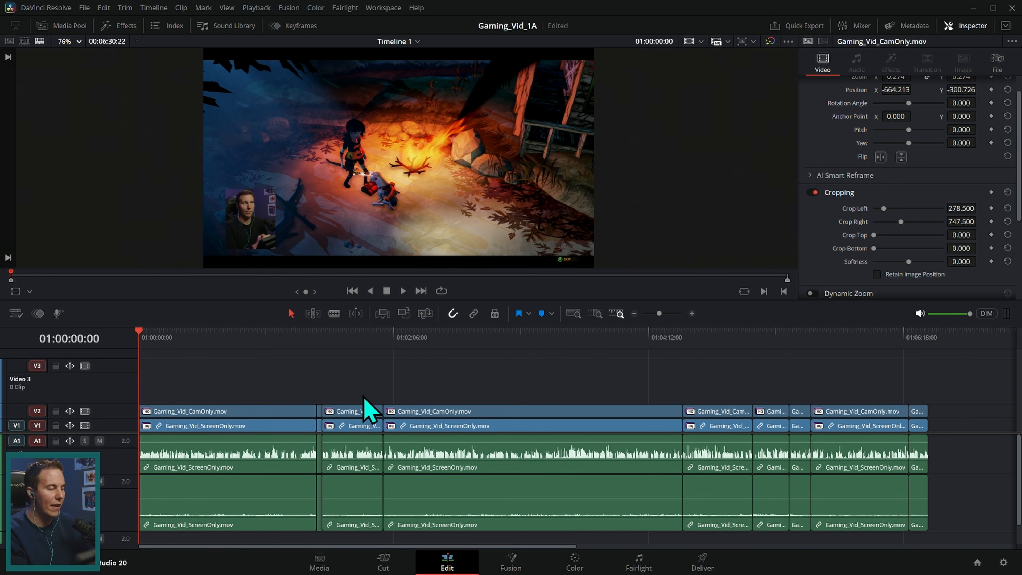
drag(219, 342, 225, 361)
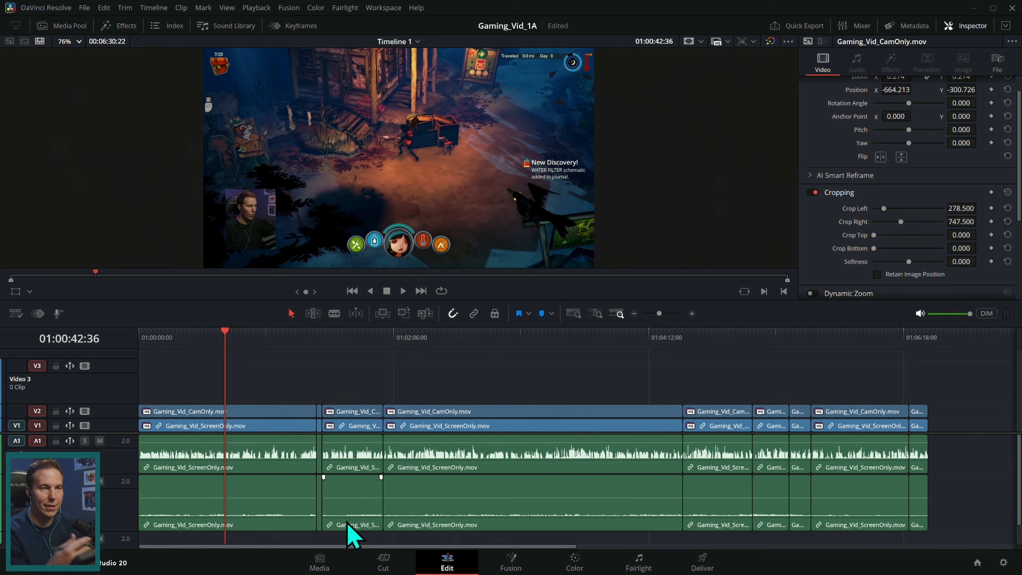
drag(172, 344, 707, 339)
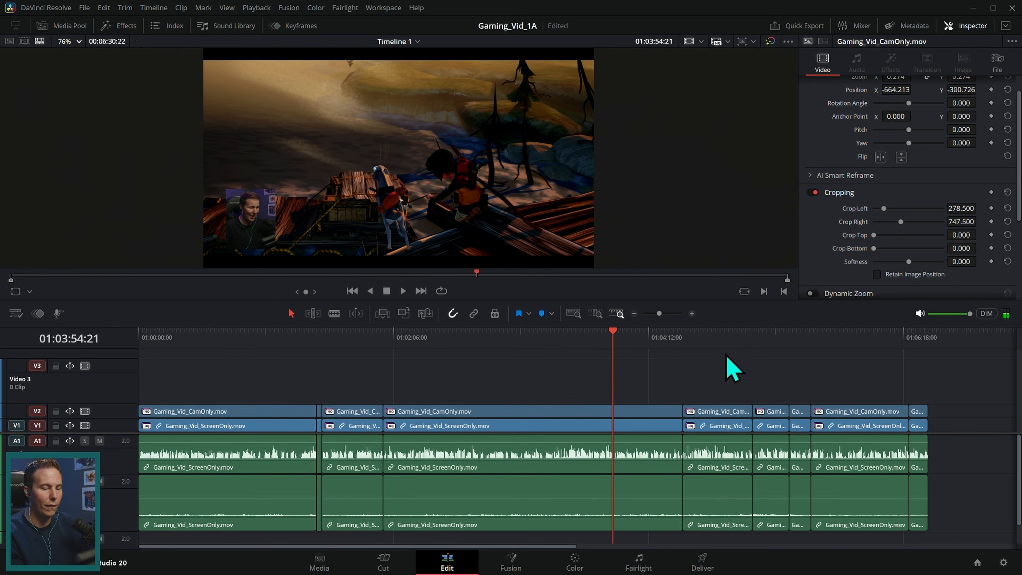
click(736, 344)
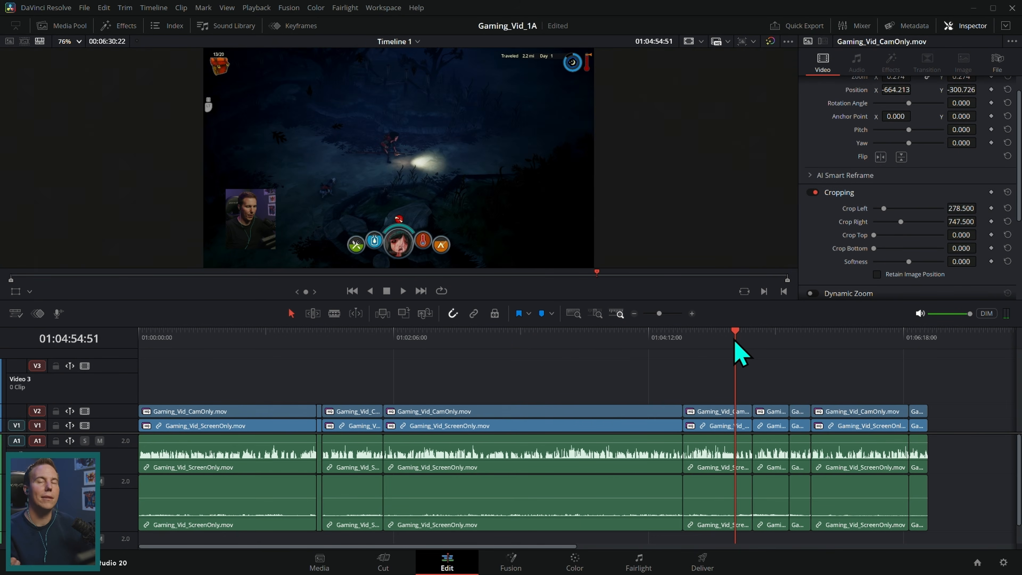
key(Home)
key(ctrl+equal)
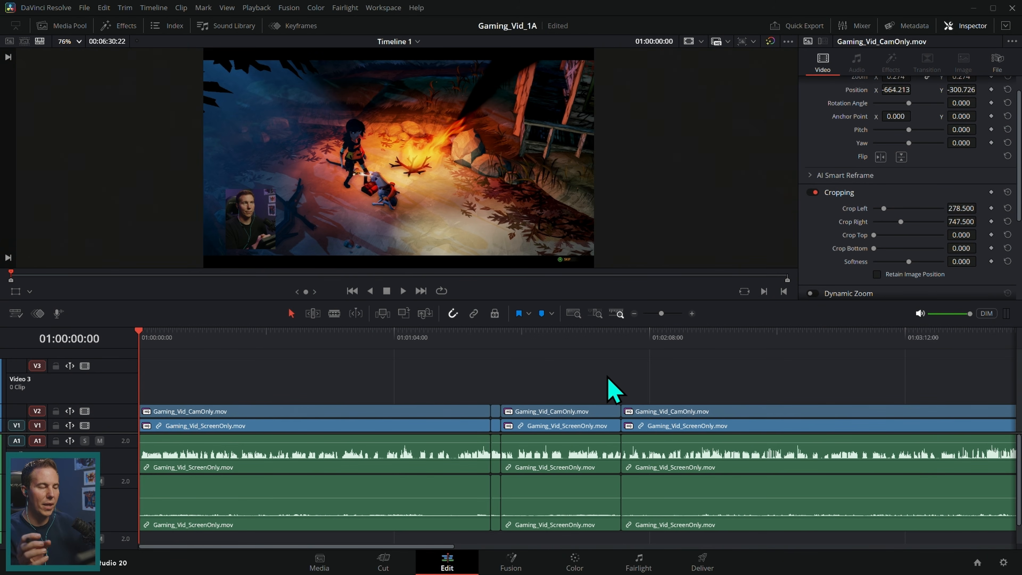
click(692, 314)
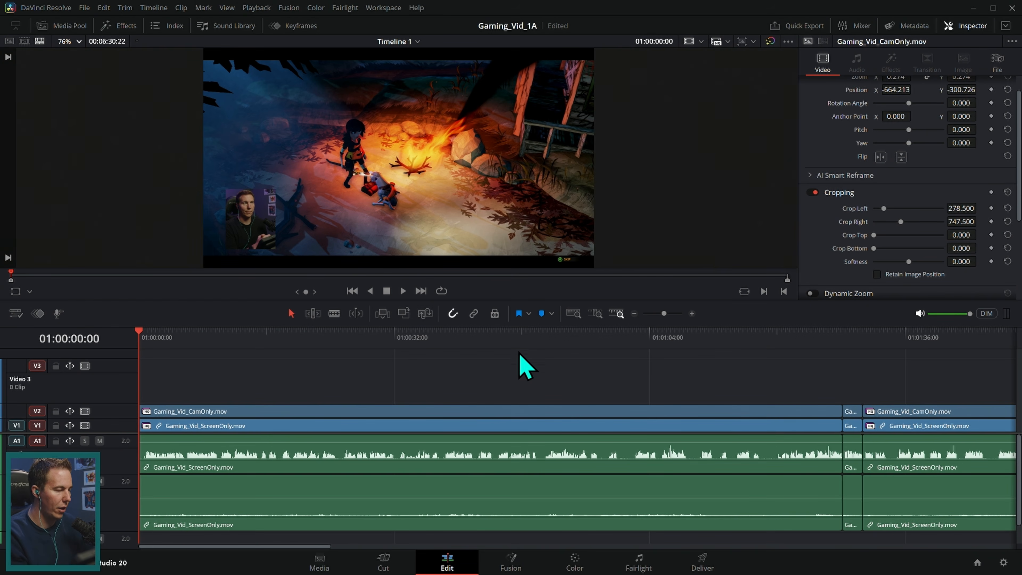
key(space)
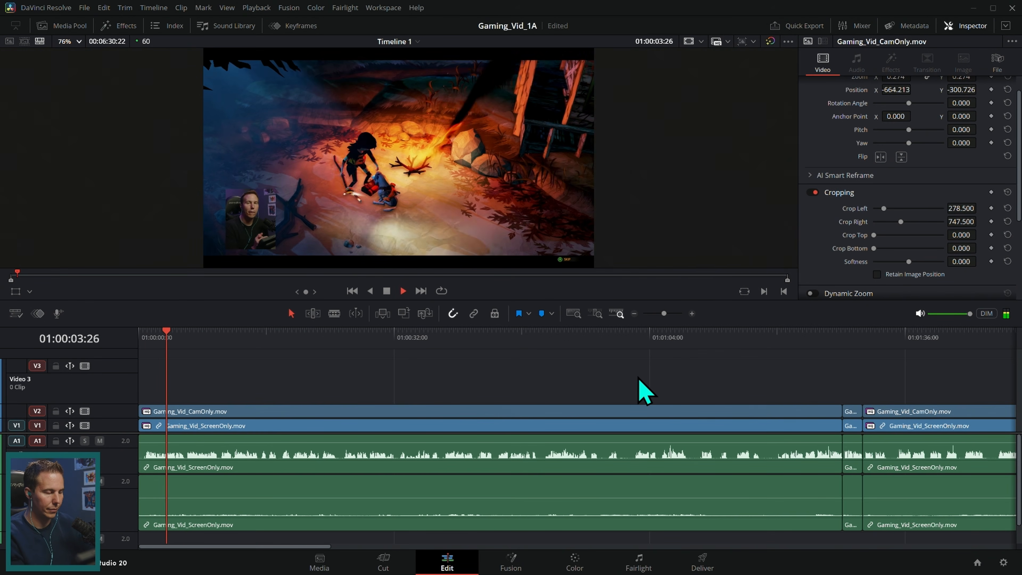
key(l)
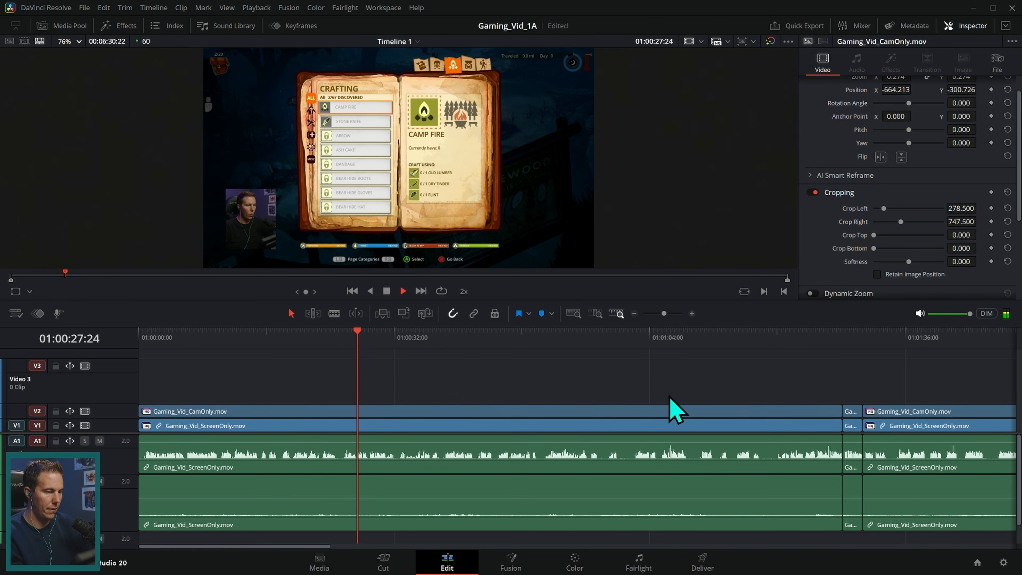
Split all the clips at about 01:00:25:38 and ripple-trim the end of the section before this cut to about 01:00:24:32.
click(361, 352)
click(692, 313)
drag(385, 344, 370, 344)
key(space)
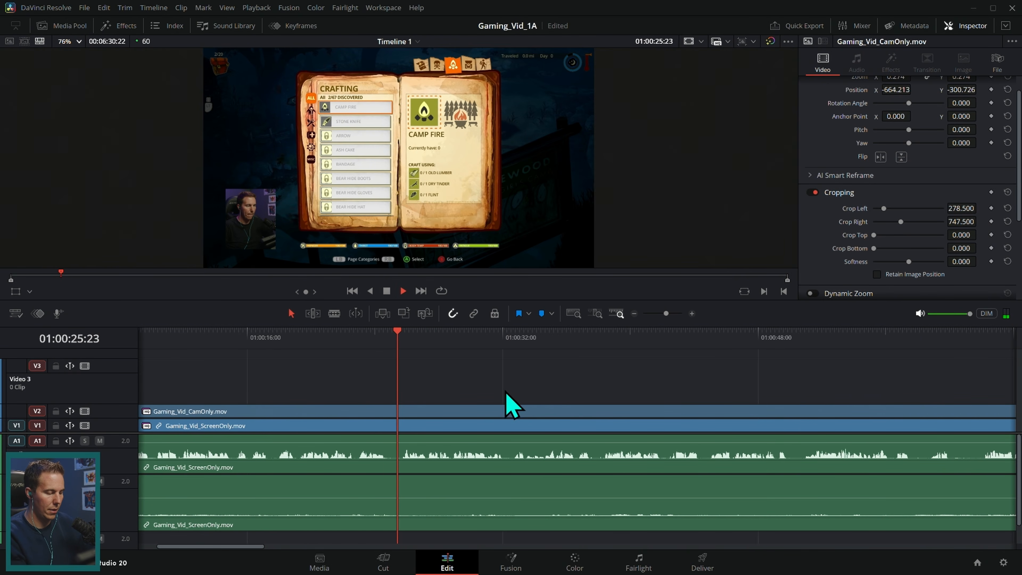
click(691, 313)
key(space)
drag(471, 341, 404, 369)
key(ctrl+b)
key(ctrl+shift+])
Play on, split all the clips at about 01:00:27:50 and ripple-trim the end of the section before this cut to 01:00:26:09.
key(space)
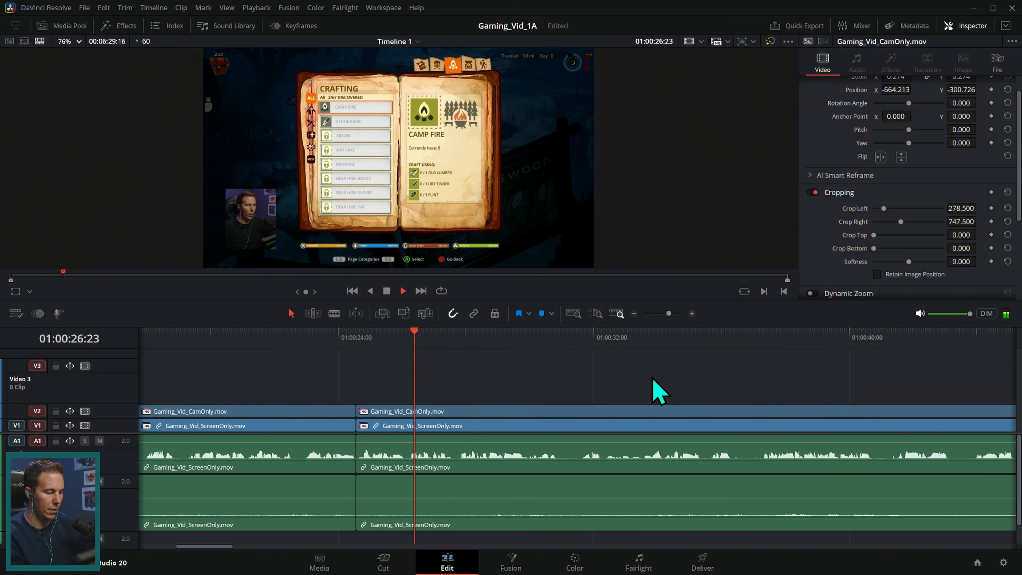
key(ctrl+b)
click(388, 372)
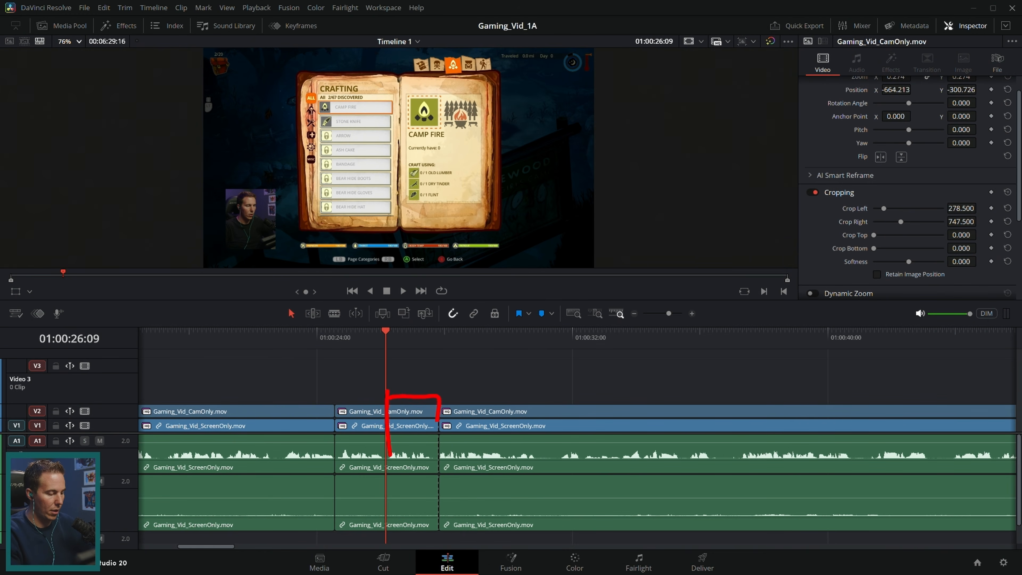
key(Escape)
key(ctrl+shift+])
Play across the last cut, split all the clips at about 01:00:31:45 and ripple-trim the end of the section before it to 01:00:29:20.
click(358, 346)
key(space)
scroll(693, 382, right, 4)
scroll(767, 387, left, 1)
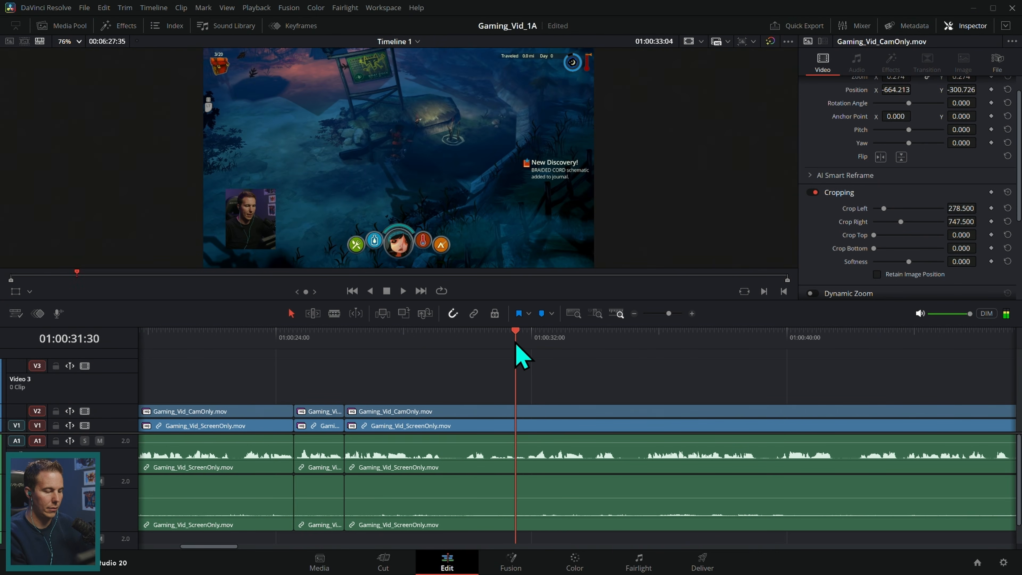
click(523, 345)
key(ctrl+b)
drag(524, 344, 446, 355)
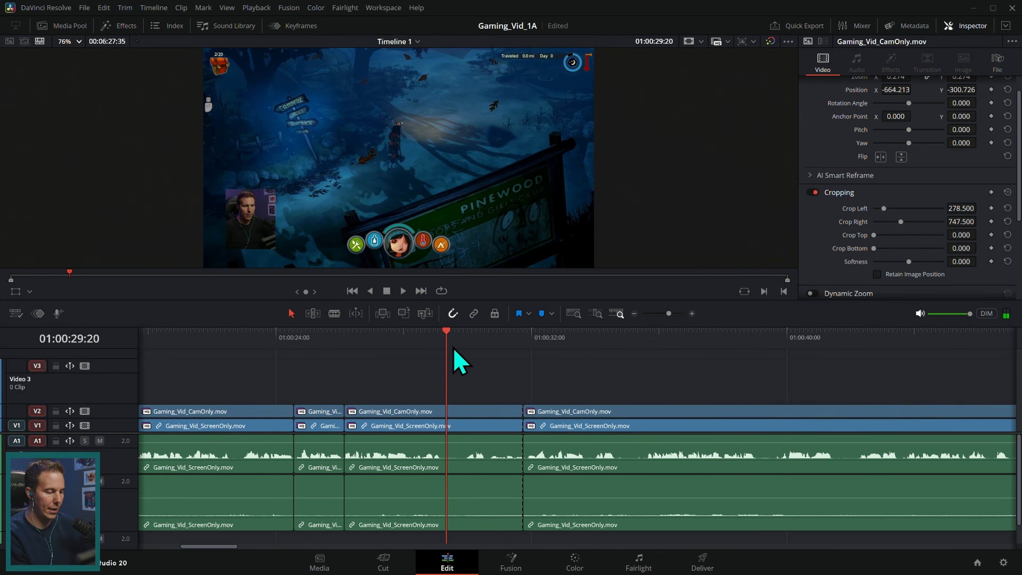
key(ctrl+shift+])
Play on, split all the clips at about 01:00:32:19 and ripple-trim the start of the section after this cut to about 01:00:33:06.
key(slash)
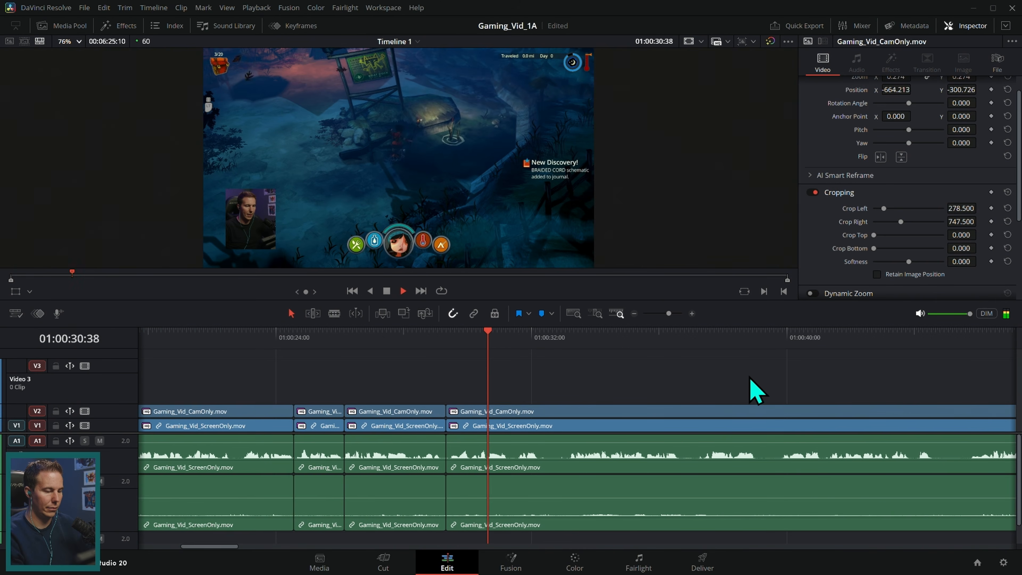
drag(762, 379, 702, 378)
key(ctrl+b)
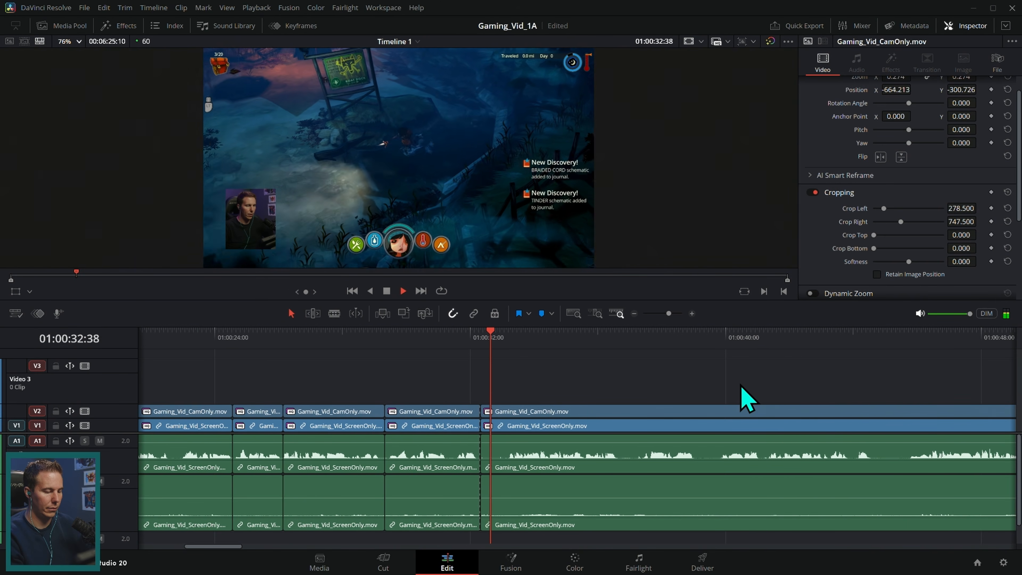
drag(536, 347, 446, 344)
Play on through the footage, split all the clips at about 01:00:43:56 and stop playback at about 01:00:50:16.
drag(727, 378, 637, 394)
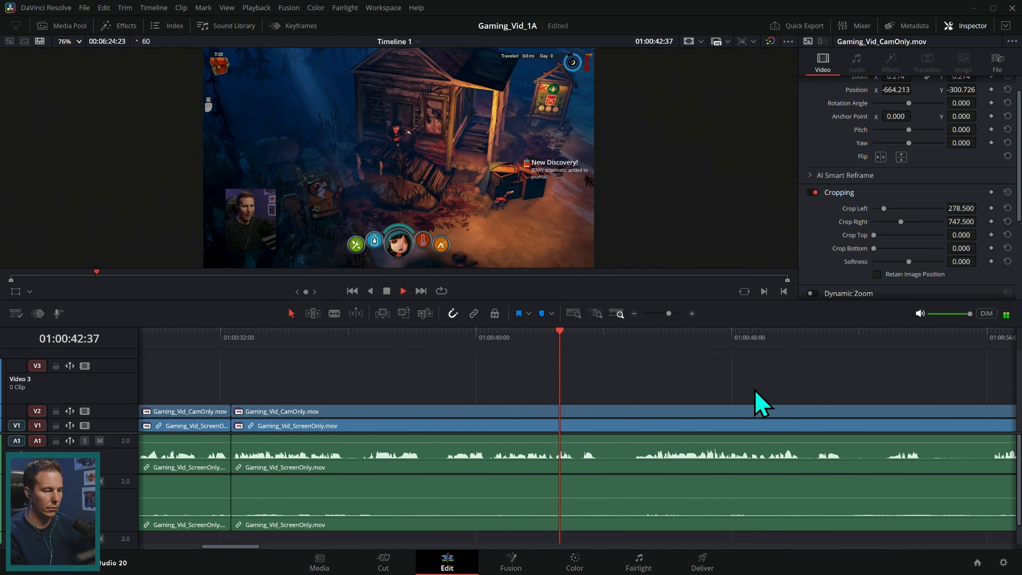
key(ctrl+b)
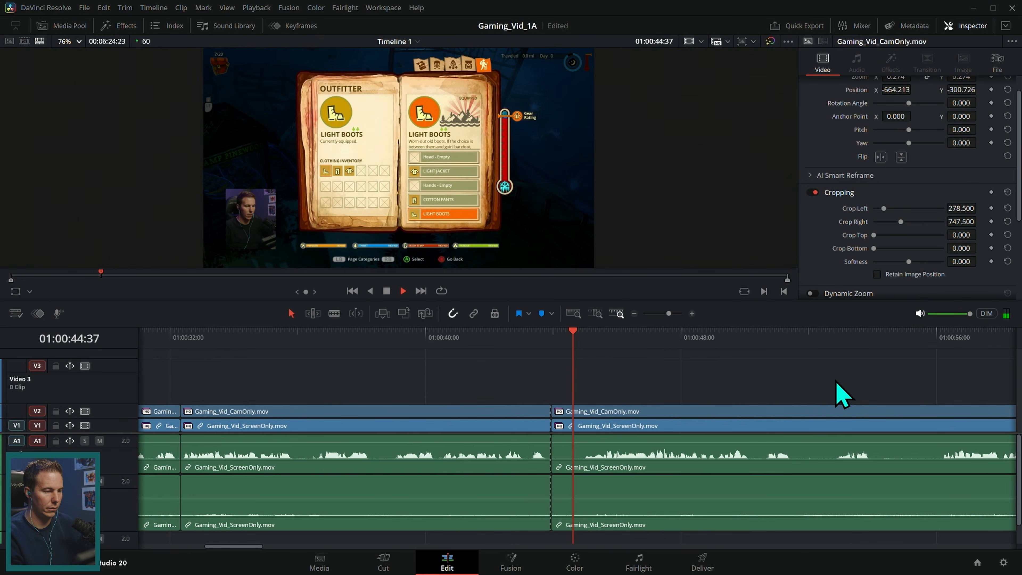
scroll(736, 383, right, 2)
scroll(741, 383, right, 2)
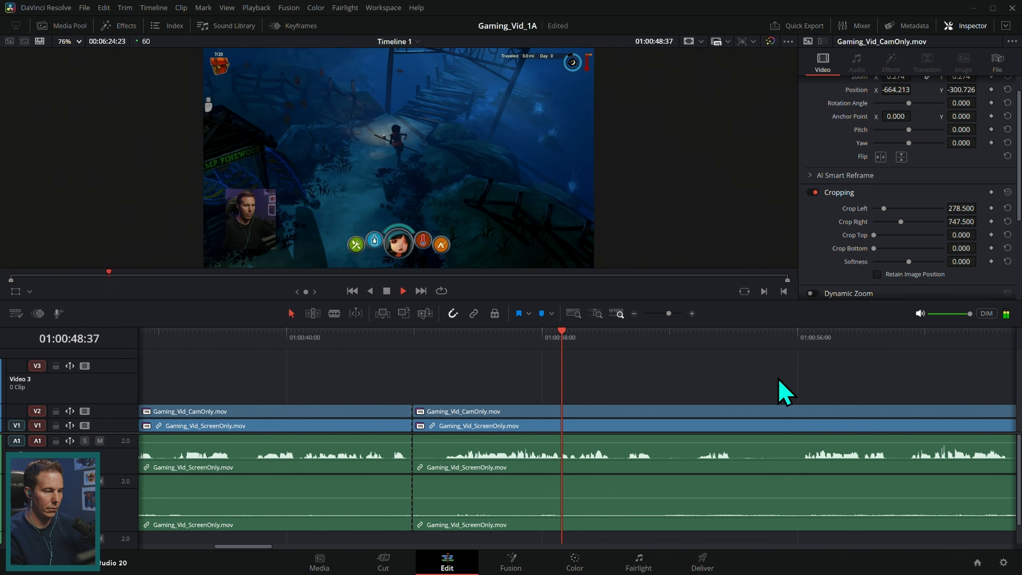
key(space)
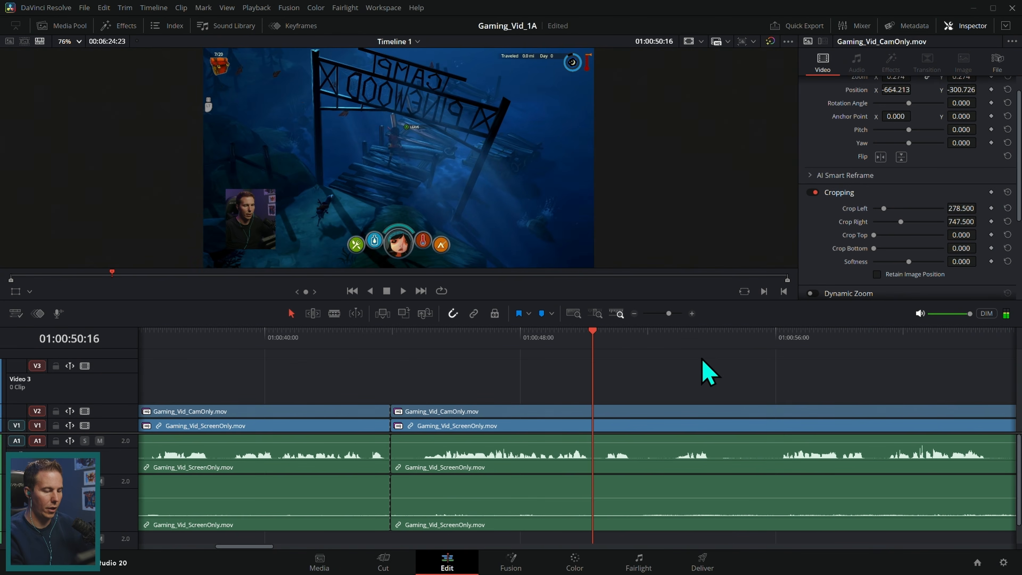
Replay the footage from about 01:00:47:37 and ripple-trim the start of the section after the last cut to 01:00:49:04.
click(550, 340)
click(508, 339)
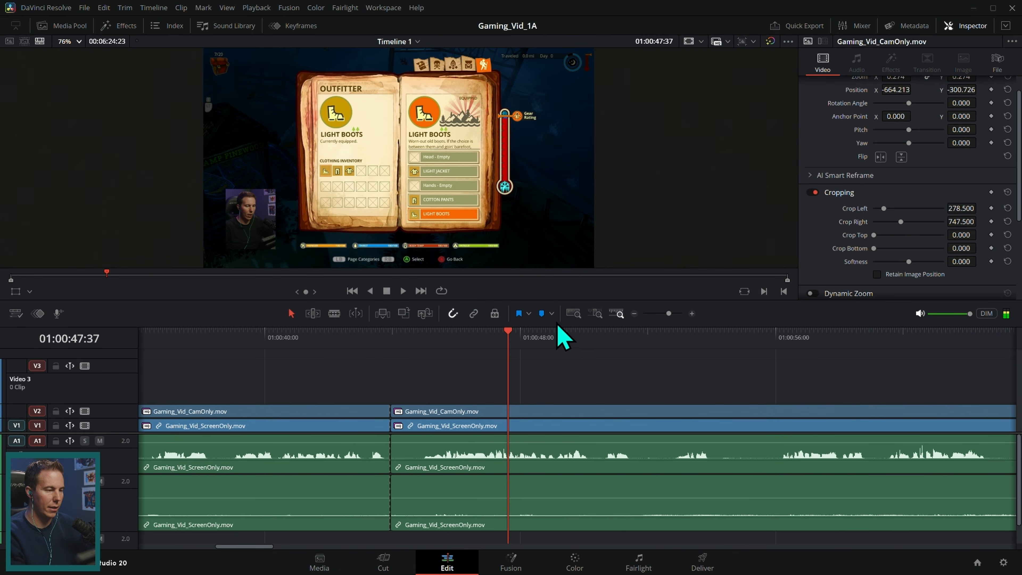
drag(511, 342, 514, 342)
key(space)
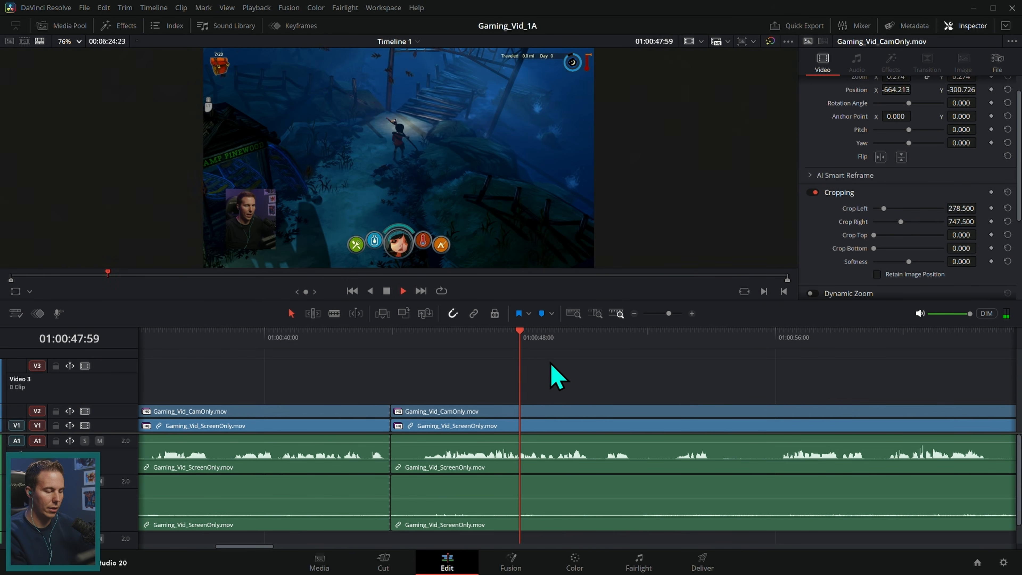
key(space)
drag(550, 341, 555, 342)
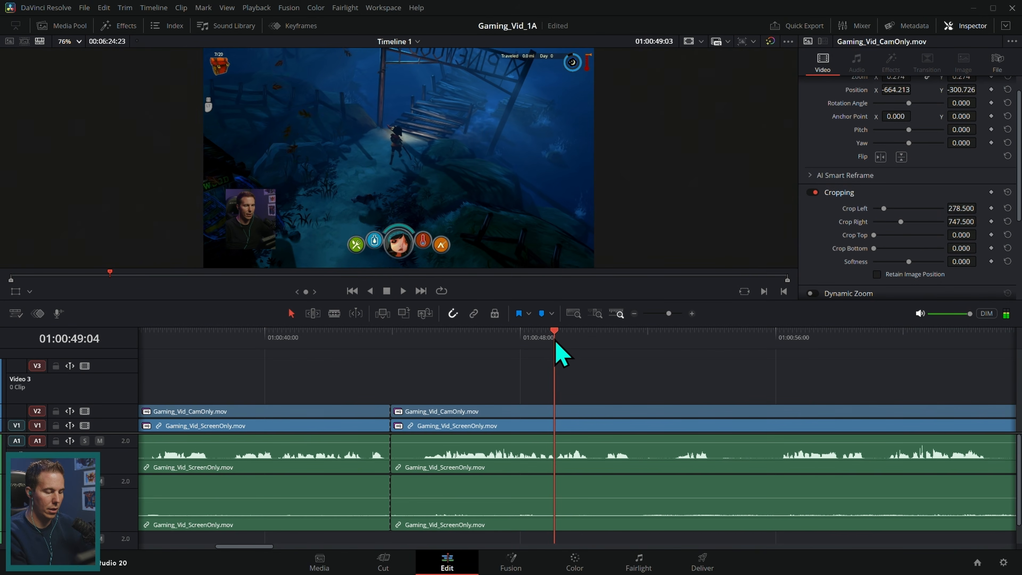
key(ctrl+shift+[)
Ripple-trim the end of the section before the last cut to about 01:00:43:43 and play across the cut.
drag(367, 340, 386, 347)
key(ctrl+shift+])
key(shift+Left)
key(space)
scroll(707, 374, right, 3)
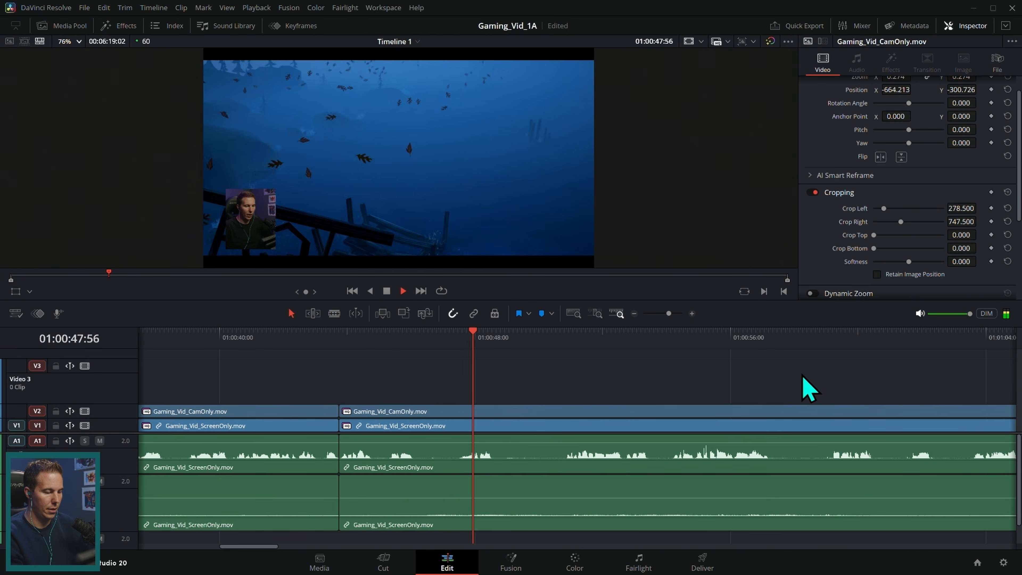
key(space)
Split all the clips at about 01:00:44:54 and ripple-trim the start of the section after this cut to 01:00:47:17.
click(360, 340)
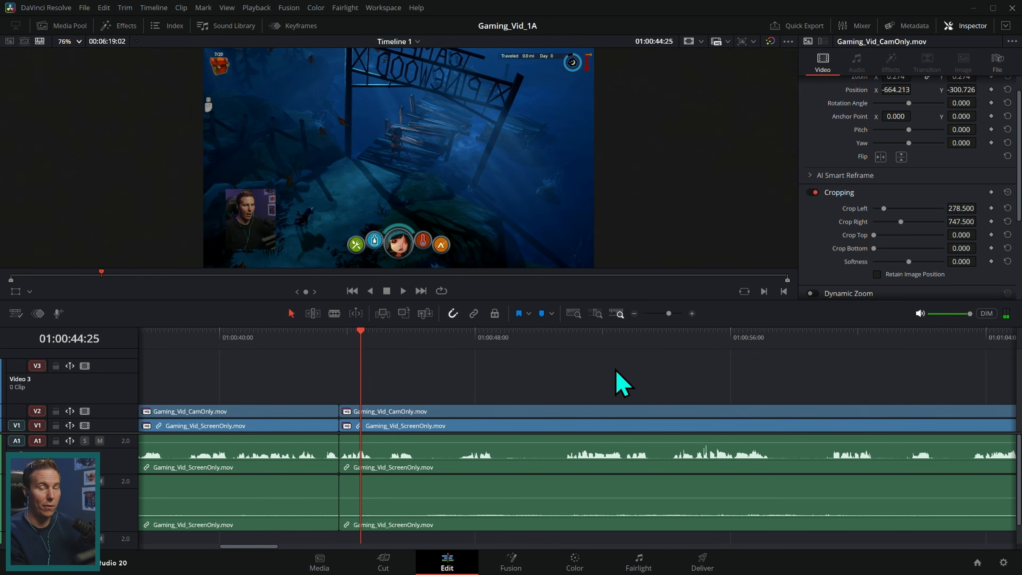
key(space)
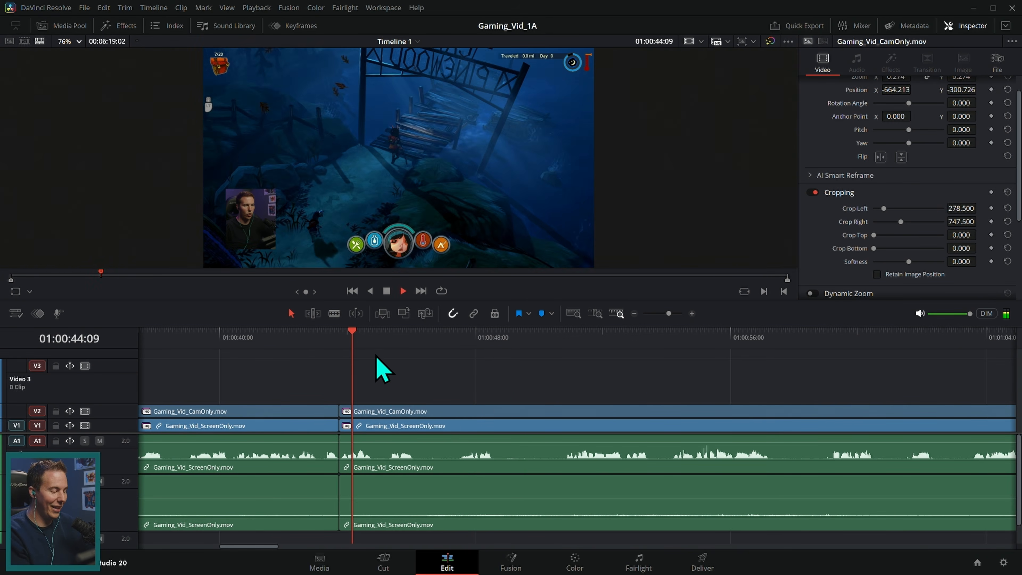
key(ctrl+b)
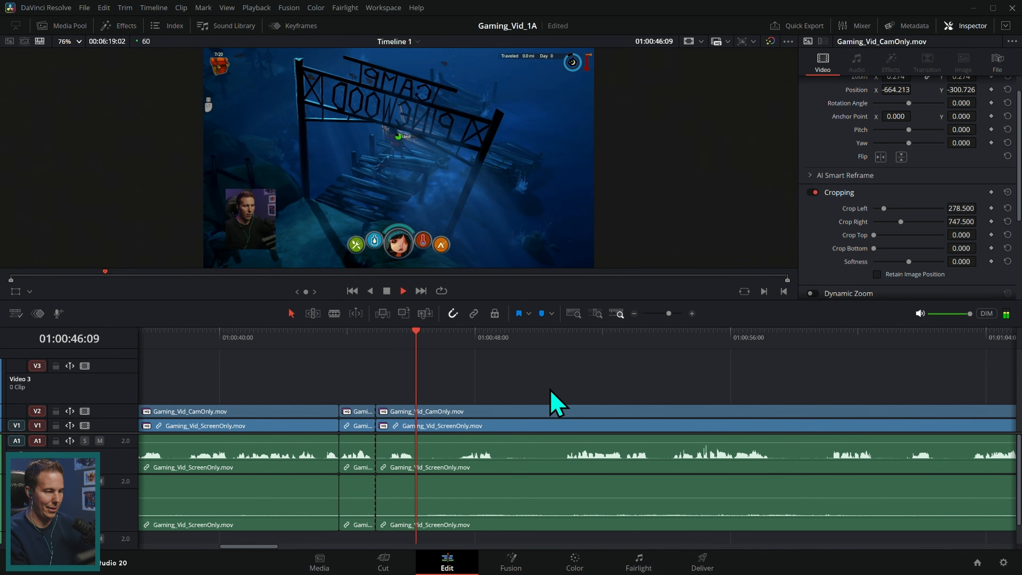
key(space)
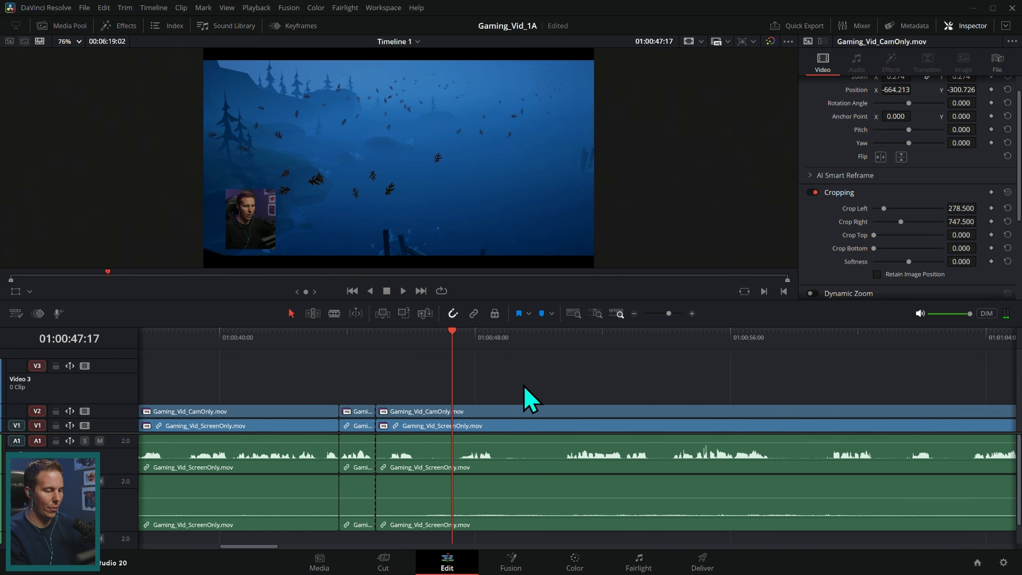
key(ctrl+shift+[)
Play on from the last cut, split all the clips at about 01:01:00:54 and ripple-trim the end of the section before this to about 01:00:58:17.
click(345, 344)
key(space)
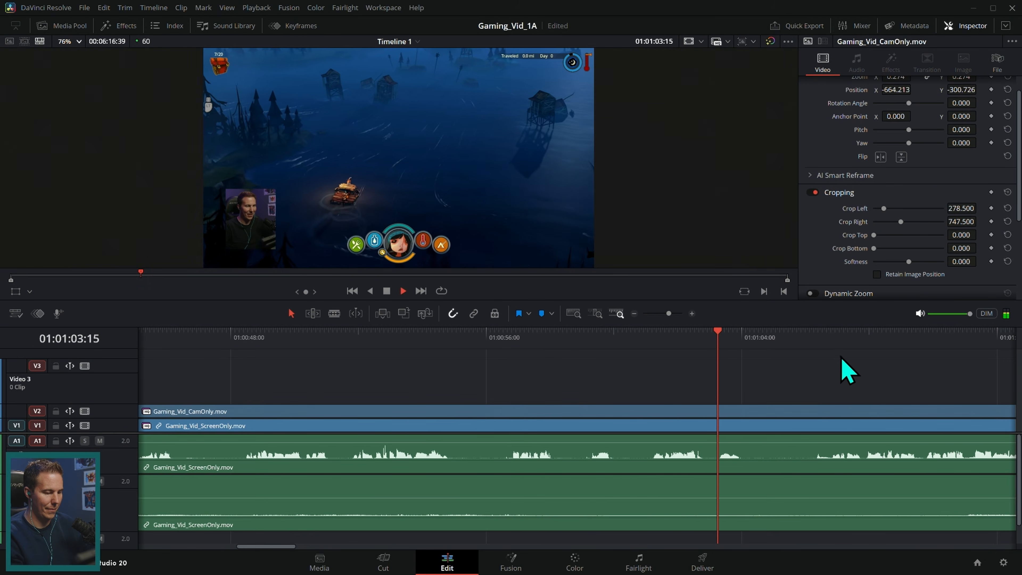
click(647, 348)
drag(646, 346, 643, 347)
key(ctrl+b)
drag(643, 346, 532, 346)
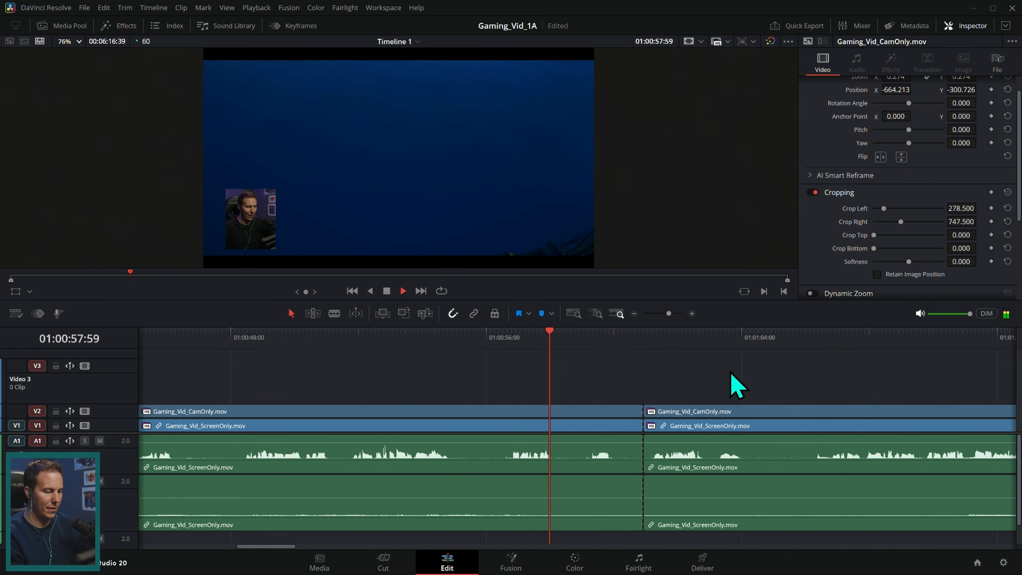
key(ctrl+shift+])
key(space)
drag(814, 369, 674, 383)
drag(779, 374, 745, 373)
key(ctrl+b)
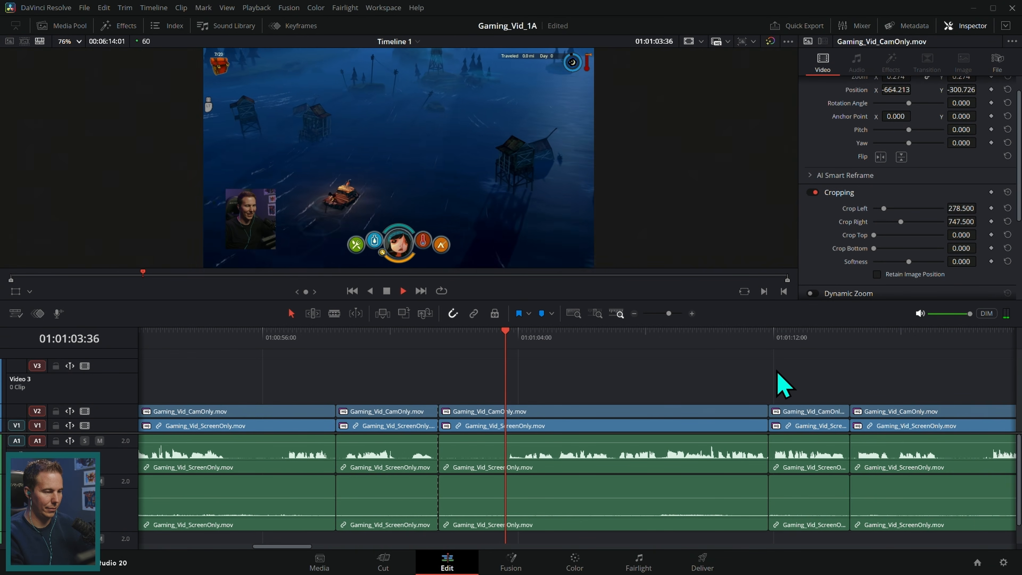
key(ctrl+z)
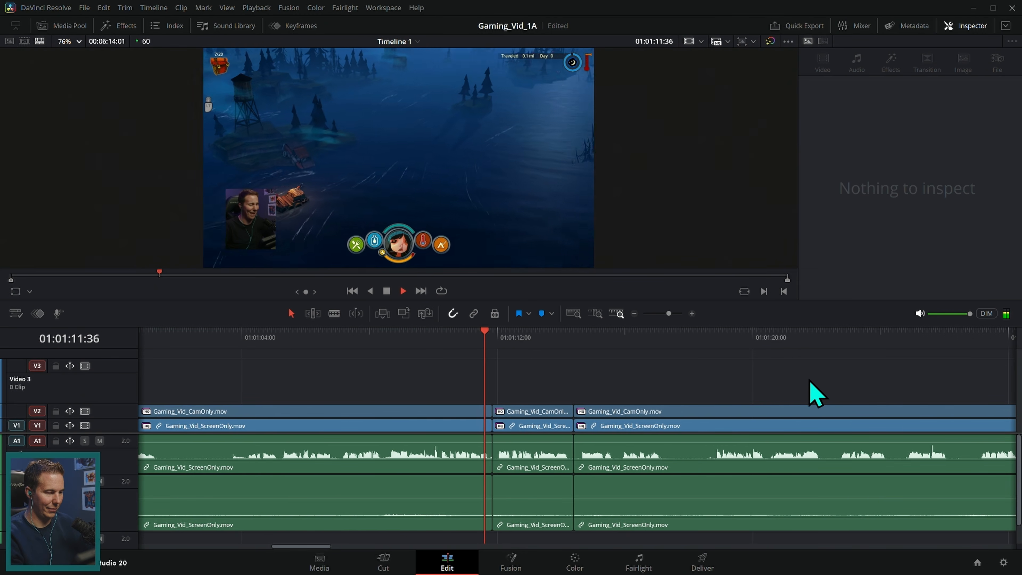
Ripple-trim the end of the section before the cut near 01:01:12 to about 01:01:11:44 and play across the cut.
key(space)
click(692, 314)
click(692, 314)
scroll(427, 469, left, 1)
drag(455, 353, 446, 354)
key(ctrl+shift+])
click(374, 348)
key(space)
click(634, 313)
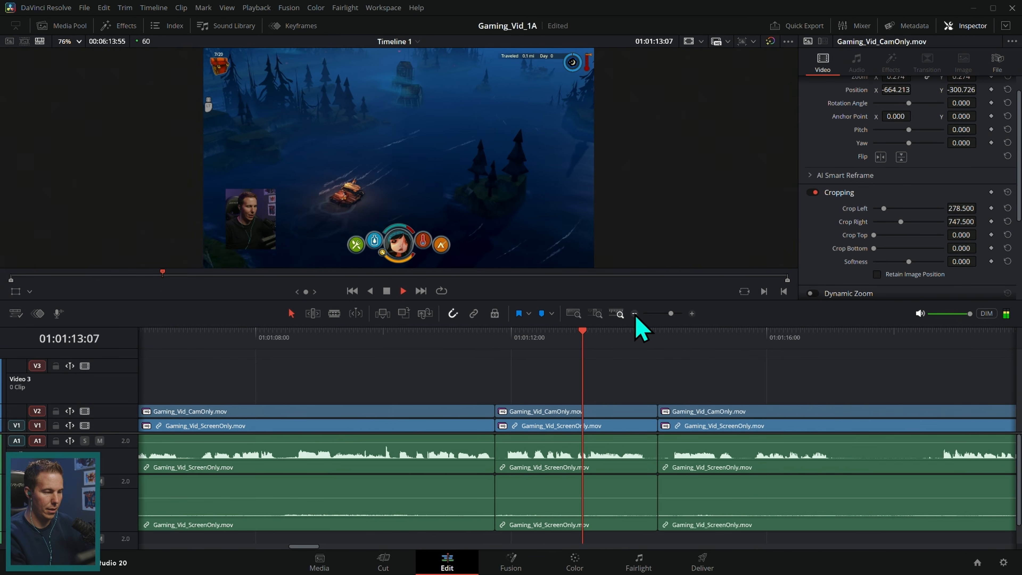
Review the long section after 01:01:13 for pauses, skipping ahead near 01:01:48 and playing at double speed from about 01:01:57.
click(634, 314)
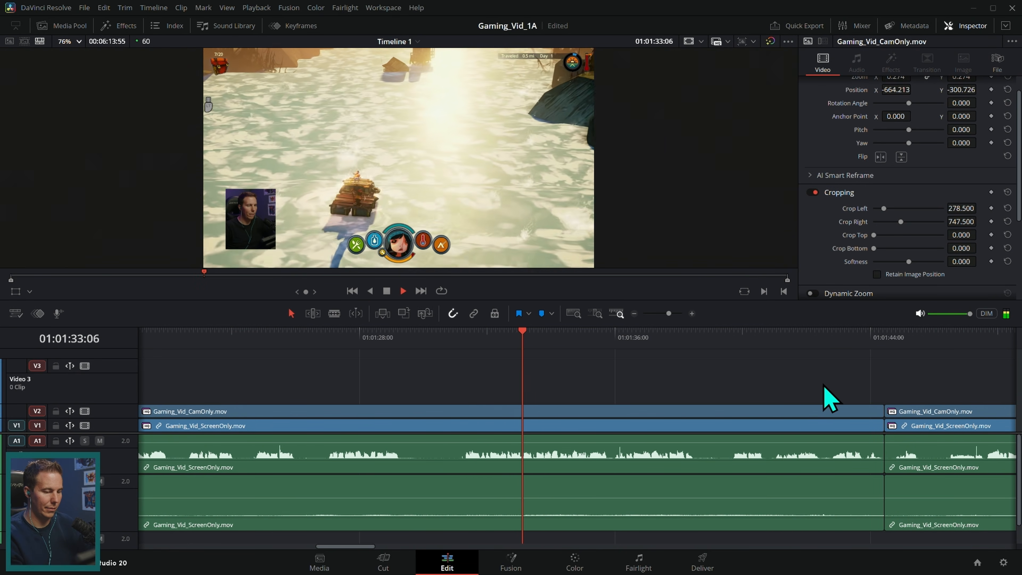
click(634, 314)
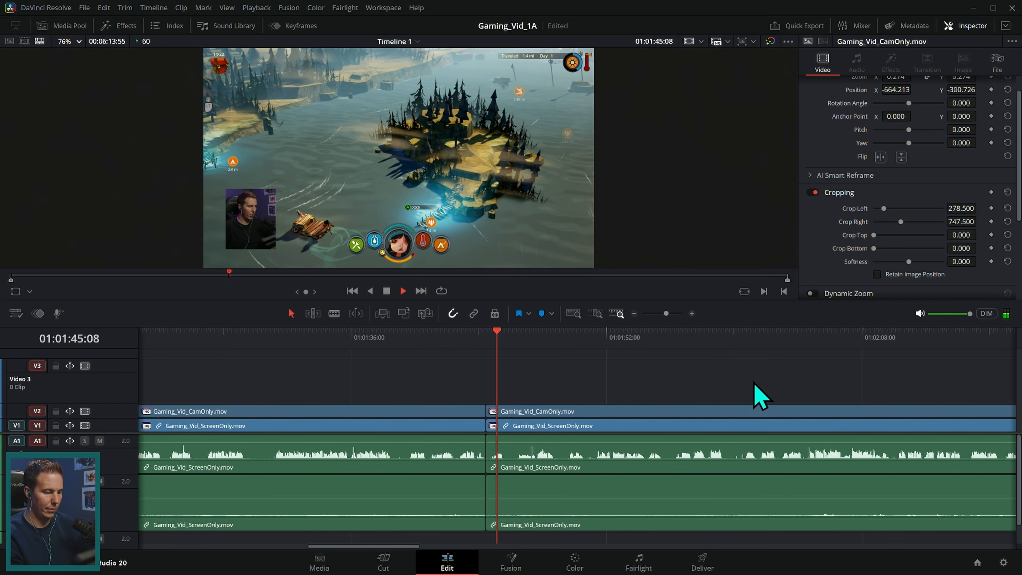
drag(640, 385, 728, 376)
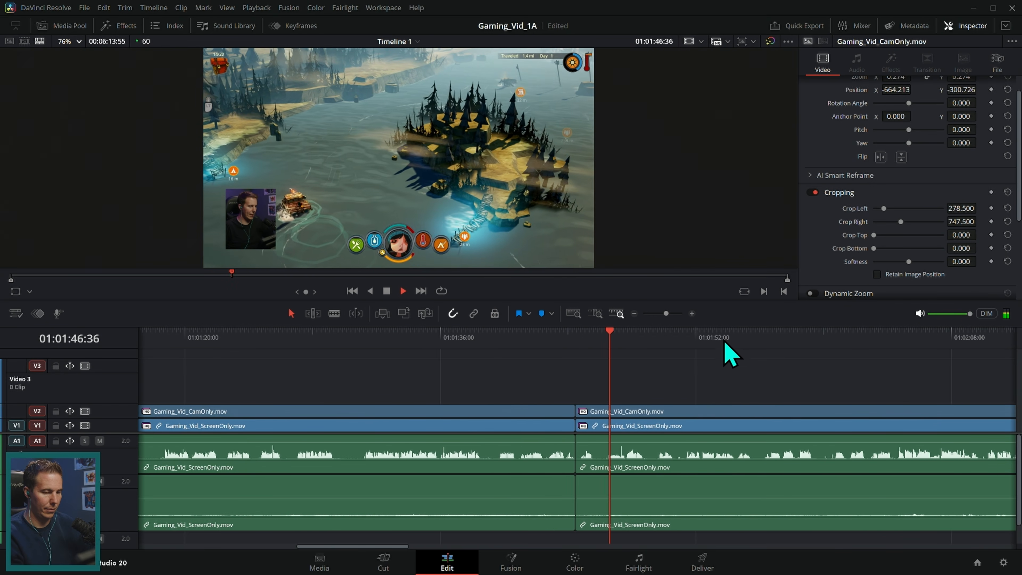
click(692, 314)
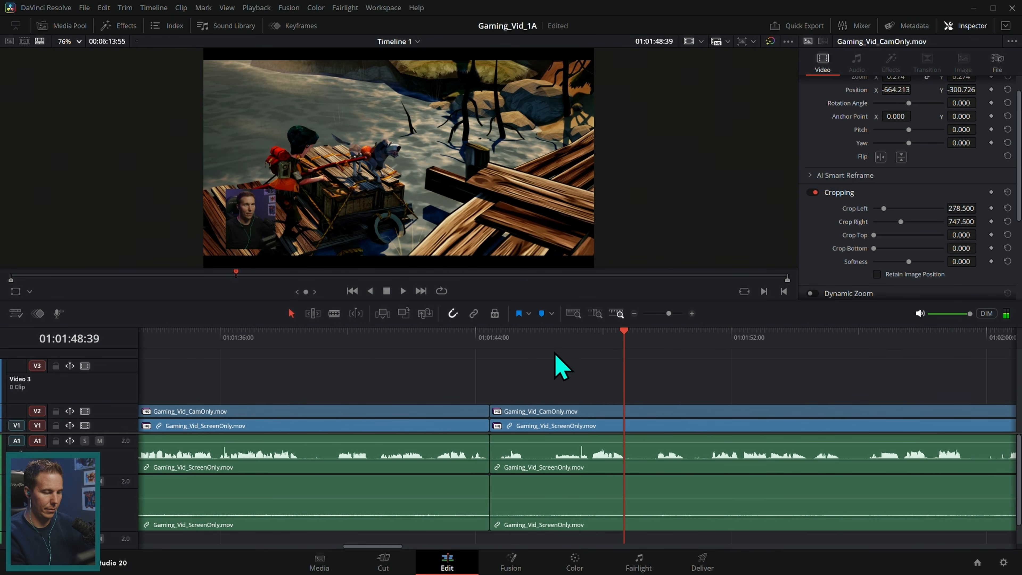
key(shift+z)
click(364, 342)
click(692, 313)
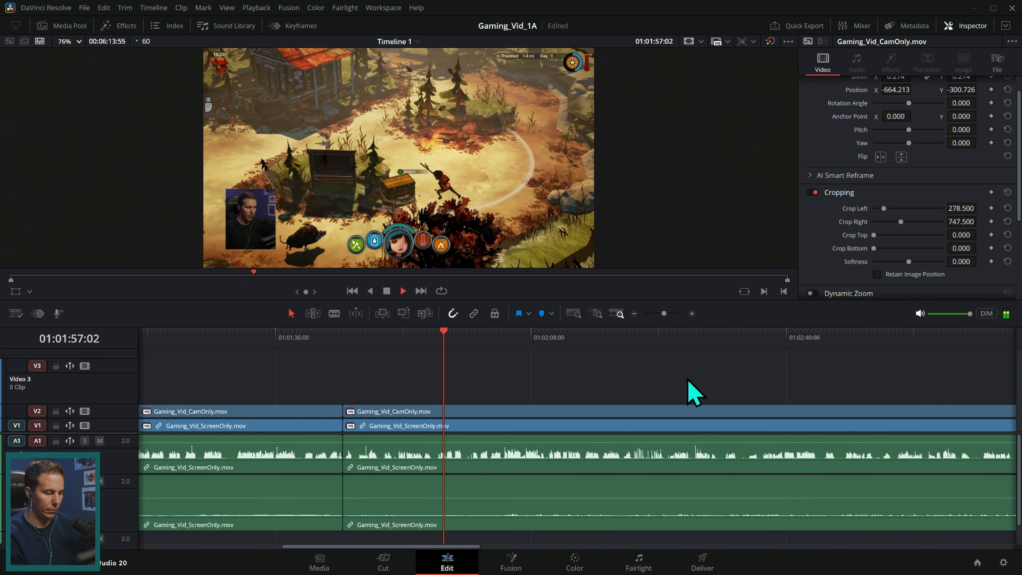
key(l)
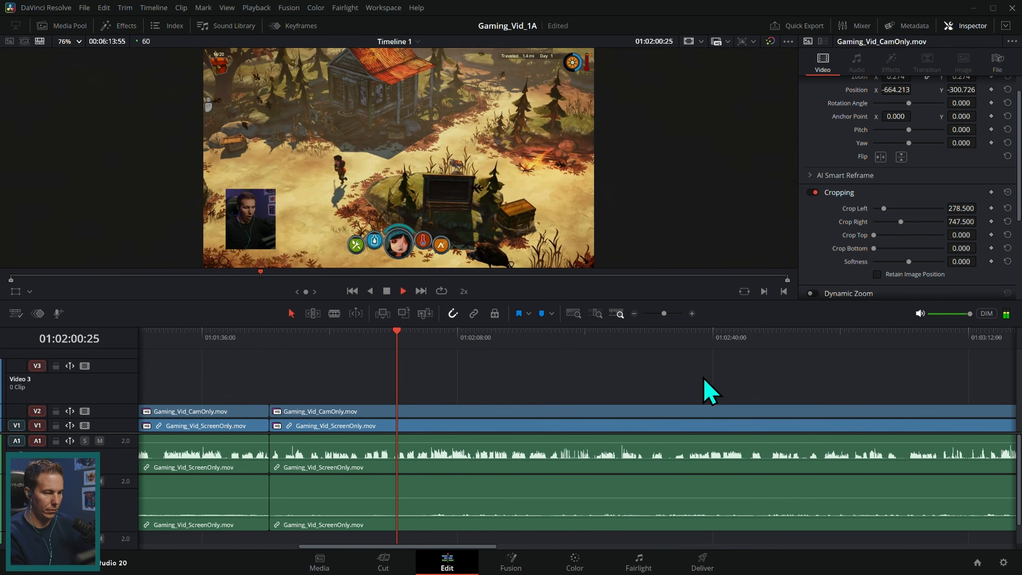
click(634, 313)
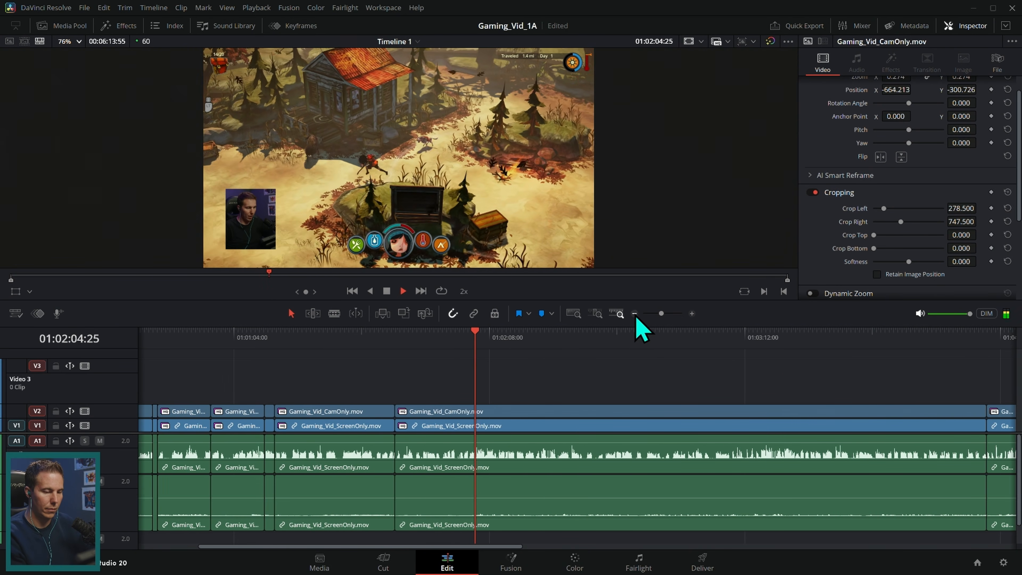
scroll(728, 369, right, 5)
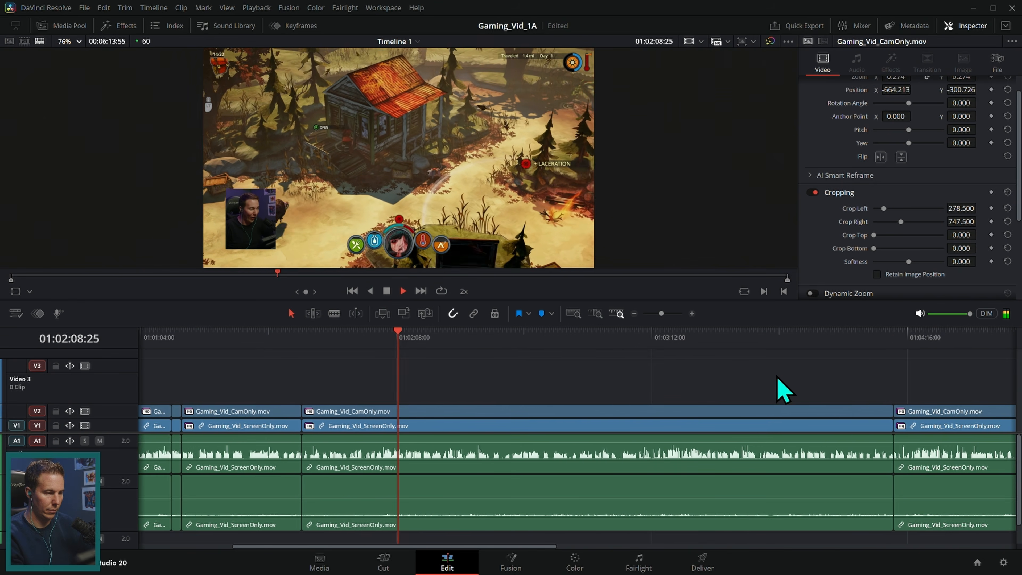
scroll(800, 384, right, 2)
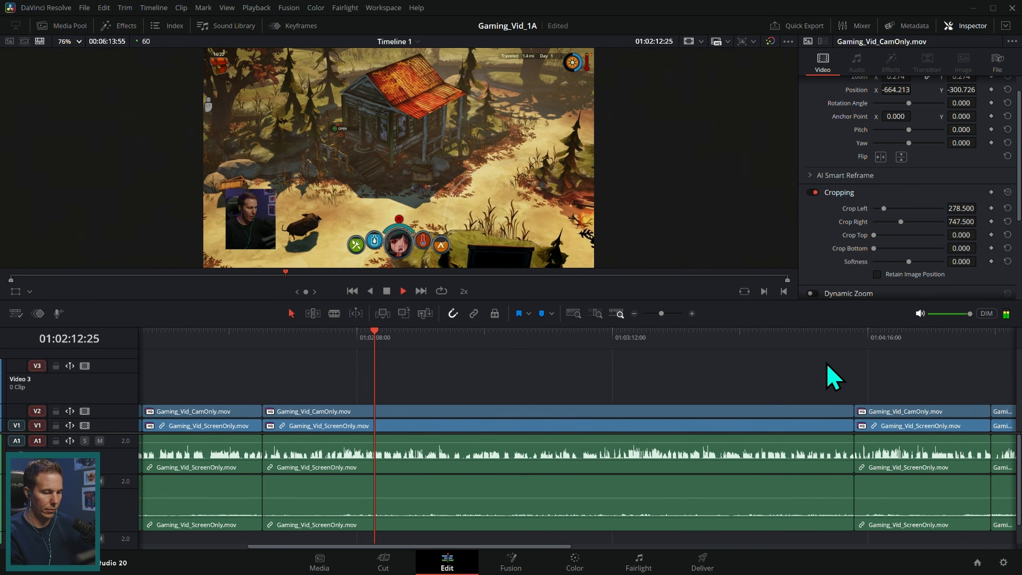
Skip ahead to about 01:04:05 and review the timeline at double speed across the next cuts to about 01:04:47.
click(685, 337)
click(781, 338)
scroll(824, 367, right, 2)
click(640, 341)
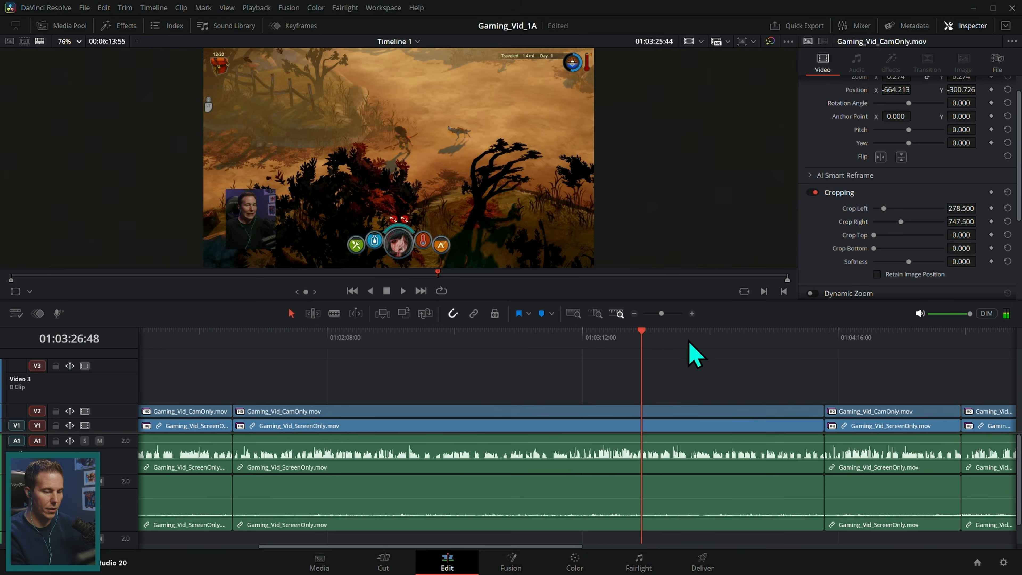
click(792, 341)
drag(850, 365, 555, 379)
drag(791, 369, 690, 368)
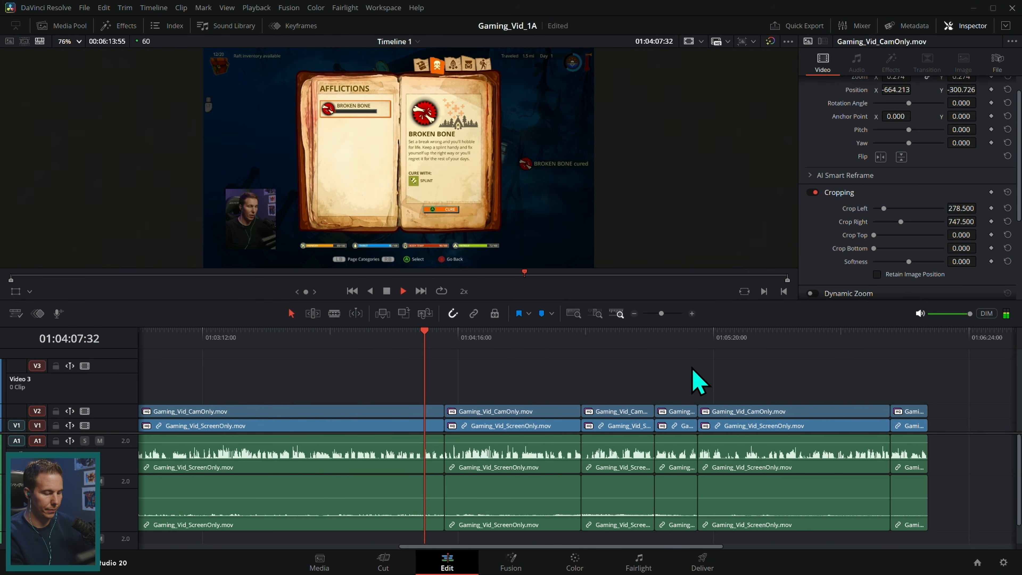
drag(852, 371, 755, 378)
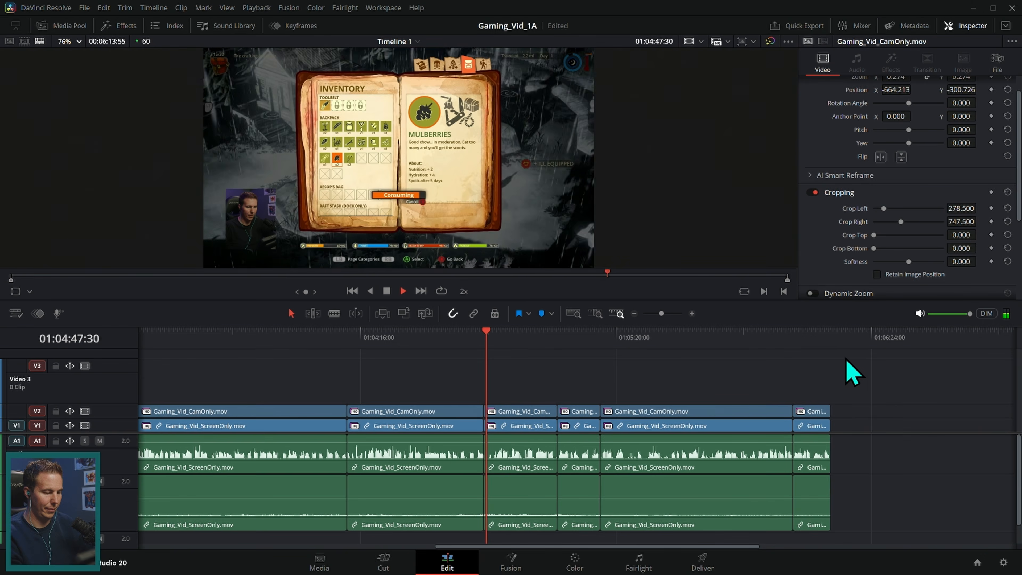
Review on at double speed and ripple-trim the end of the section before the cut near 01:05:05, resuming playback at normal speed.
click(691, 313)
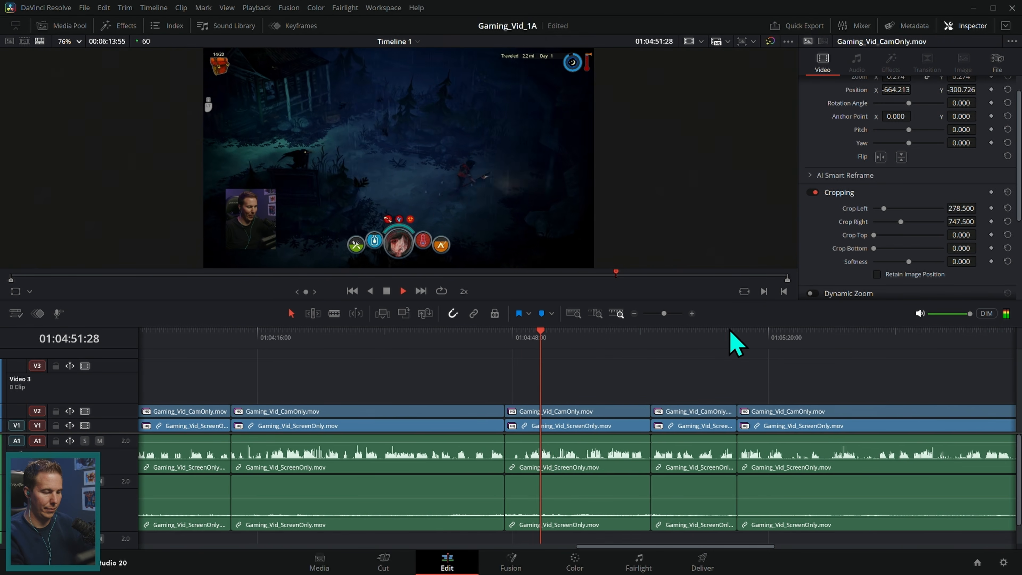
drag(796, 353, 741, 355)
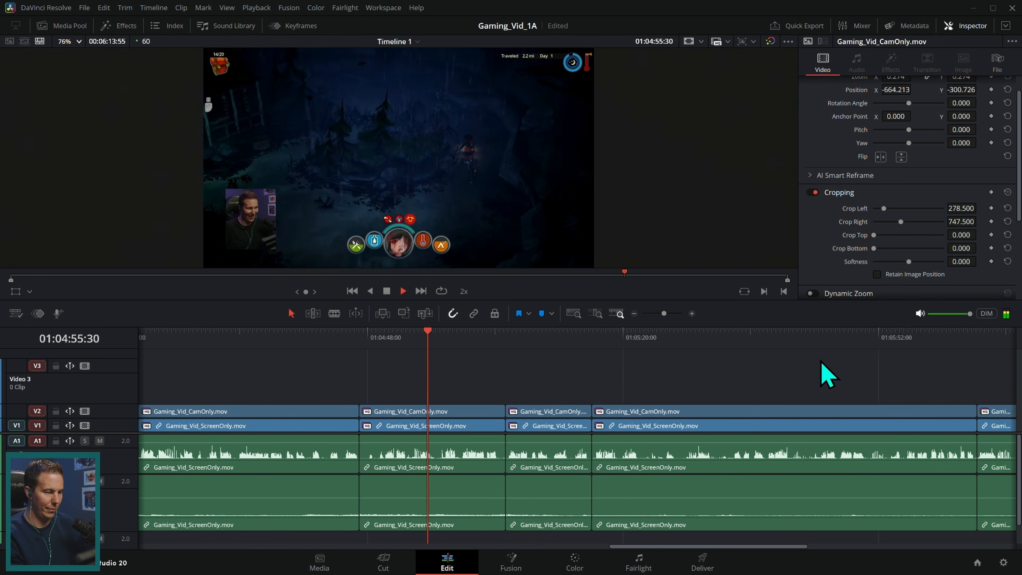
drag(852, 358, 788, 379)
key(ctrl+shift+])
key(space)
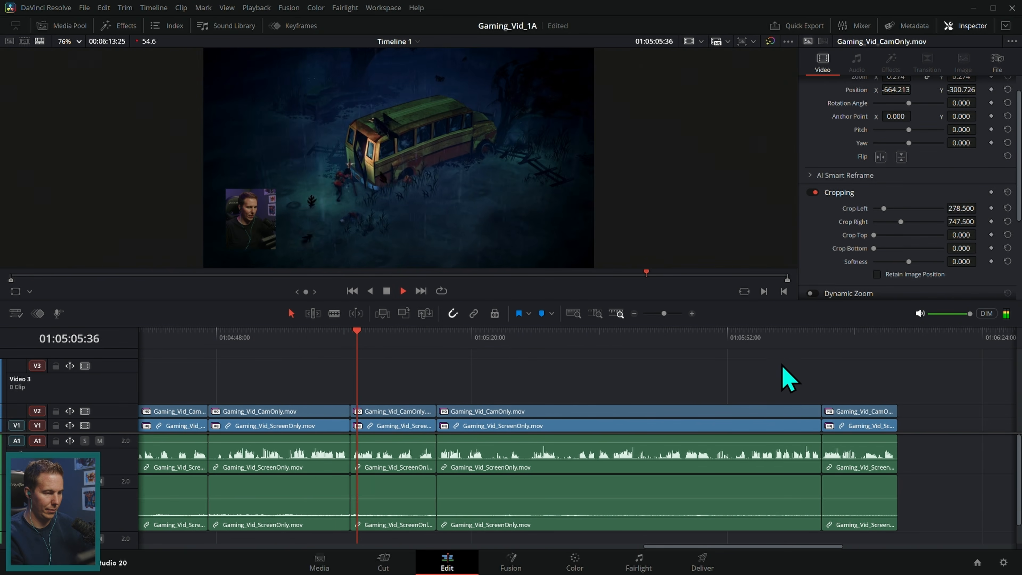
Play on past 01:05:05 and split all the clips at about 01:05:27:13, where the talking resumes.
click(692, 313)
drag(720, 366, 751, 359)
drag(842, 366, 763, 366)
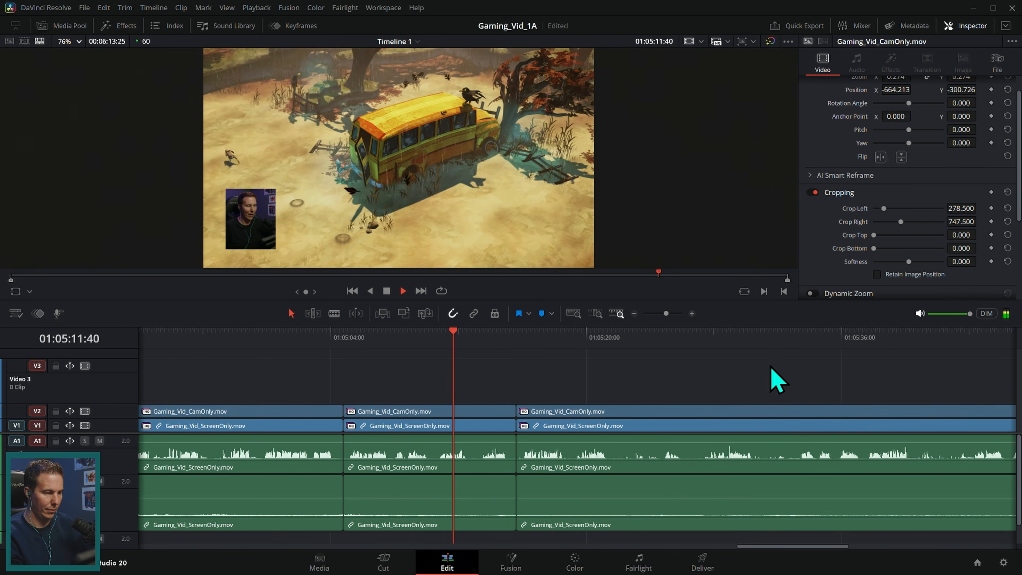
drag(831, 360, 770, 370)
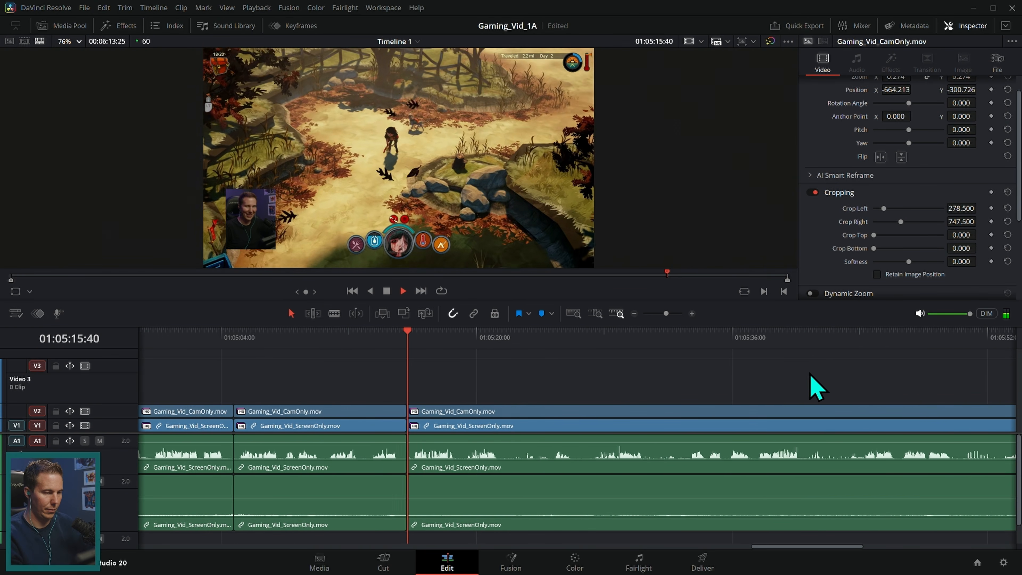
drag(839, 362, 804, 364)
click(634, 314)
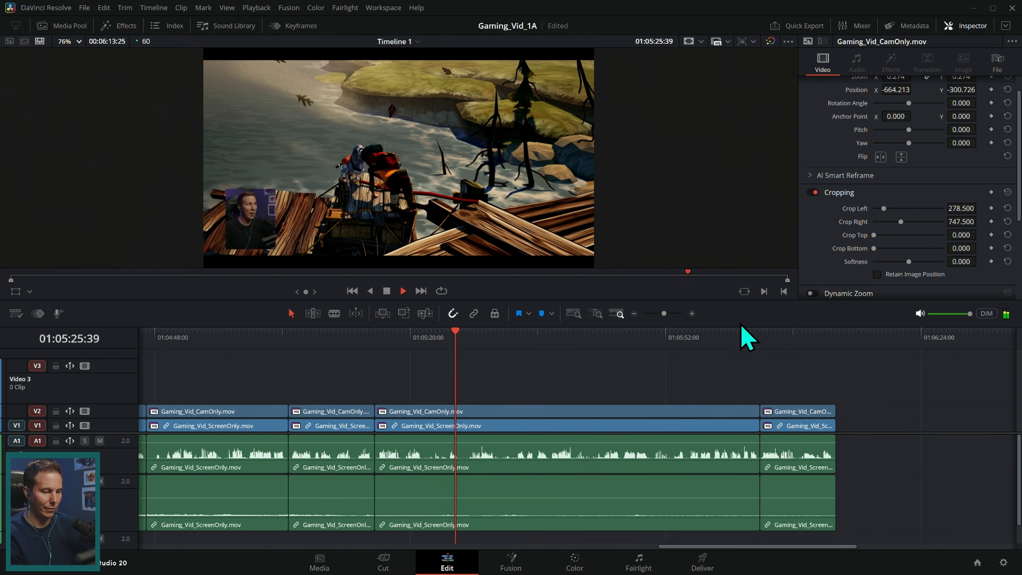
click(691, 314)
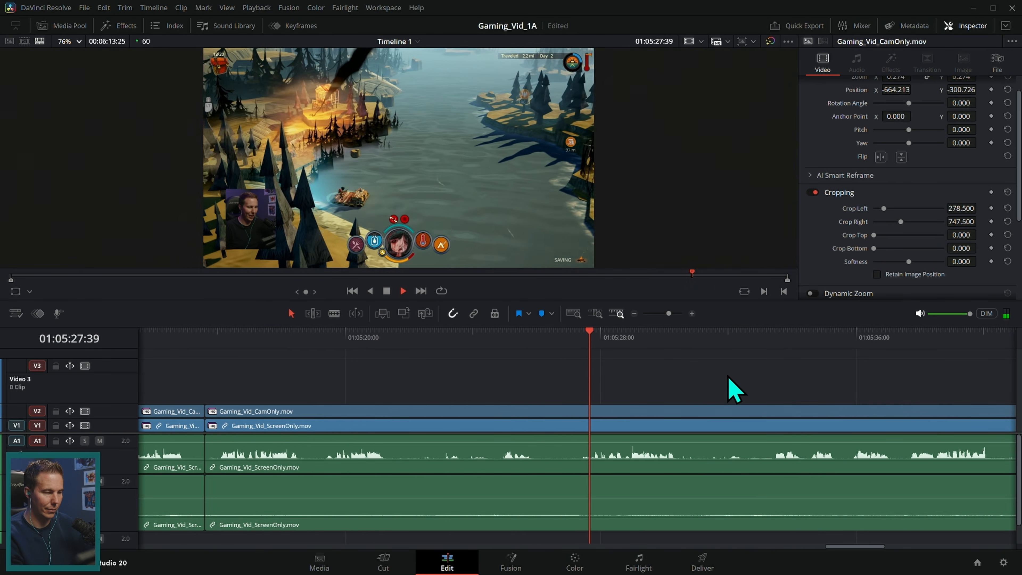
click(577, 337)
key(ctrl+b)
Play from about 01:05:20 and ripple-trim the end of the section before the new cut to about 01:05:21:26.
click(345, 340)
key(space)
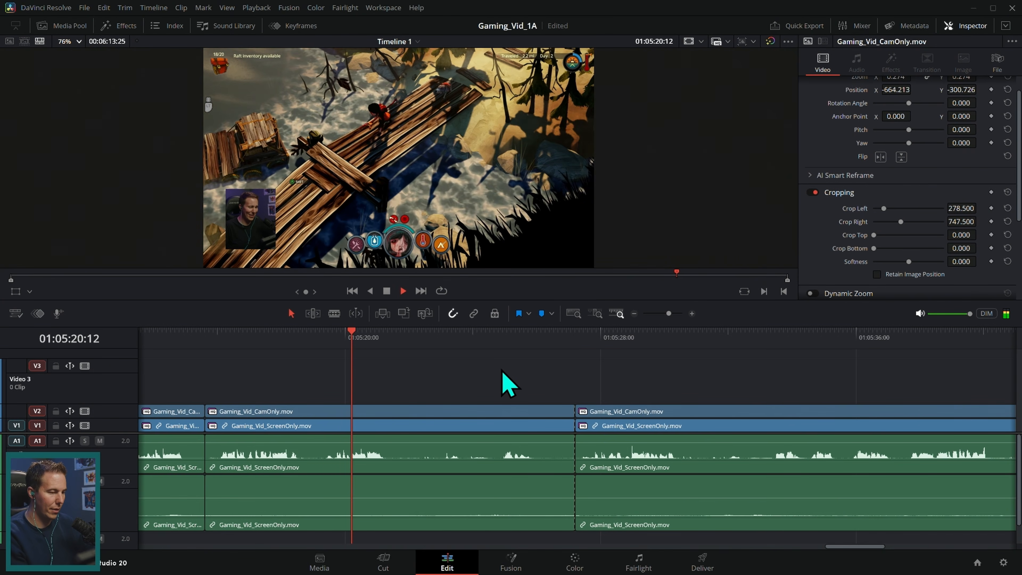
key(ctrl+shift+])
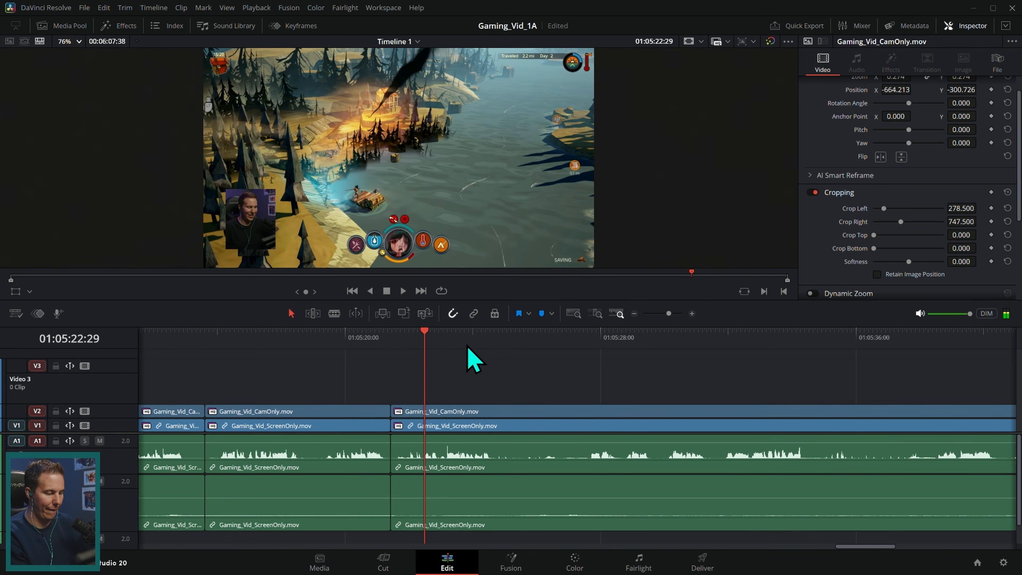
Ripple-trim the start of the section after this cut to 01:05:22:29 and tighten the end of the section before it slightly.
key(ctrl+shift+[)
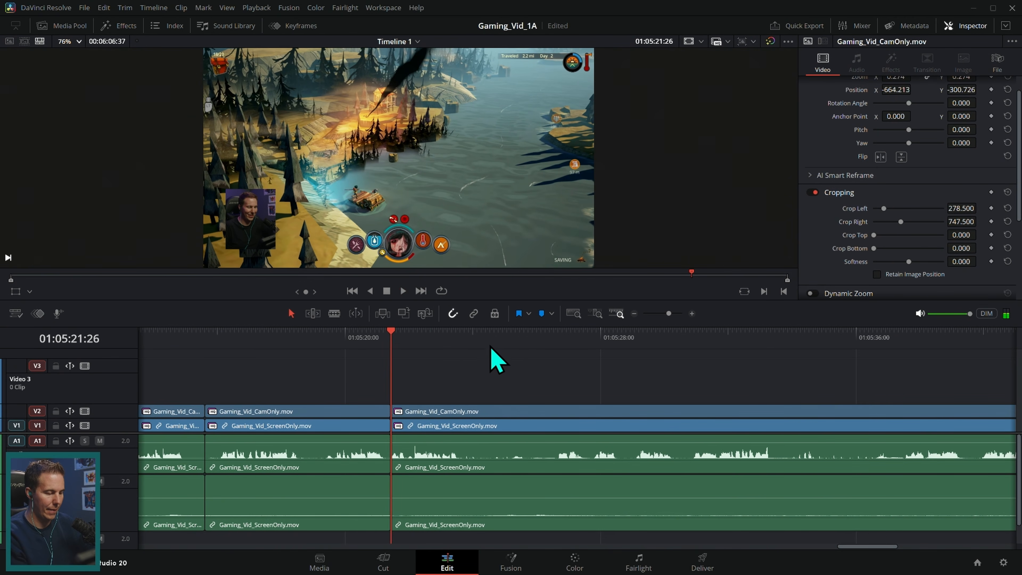
click(368, 342)
key(space)
key(ctrl+shift+])
key(space)
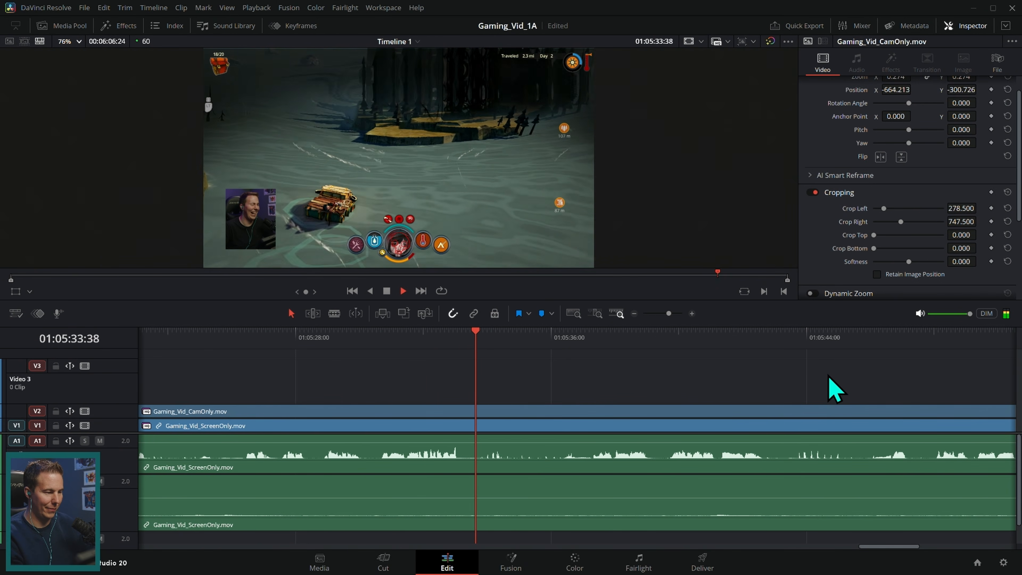
Play on to about 01:05:50, trying and undoing a split near 01:05:42, and fit the whole timeline in view.
drag(900, 371, 763, 358)
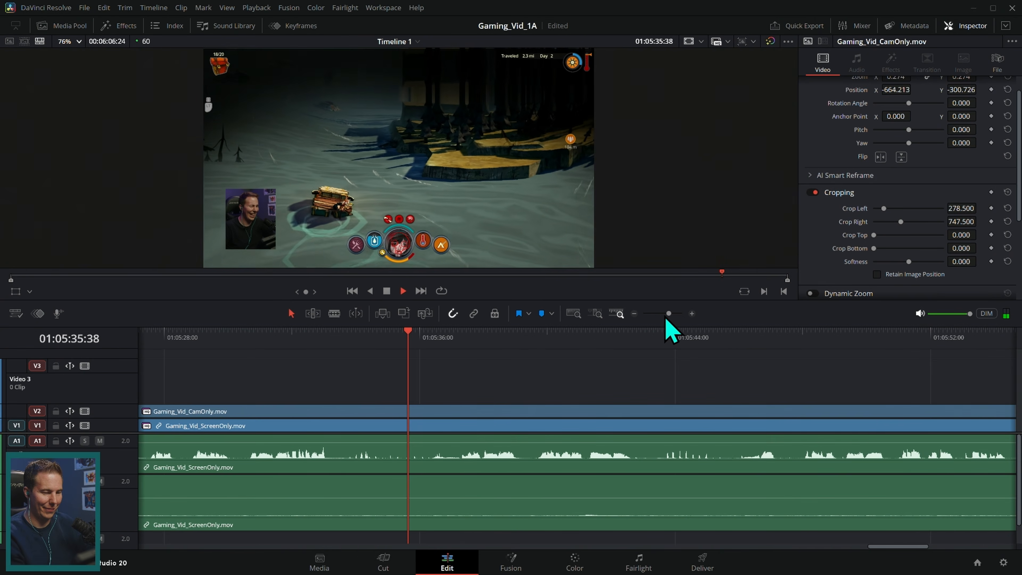
click(633, 314)
drag(867, 360, 795, 374)
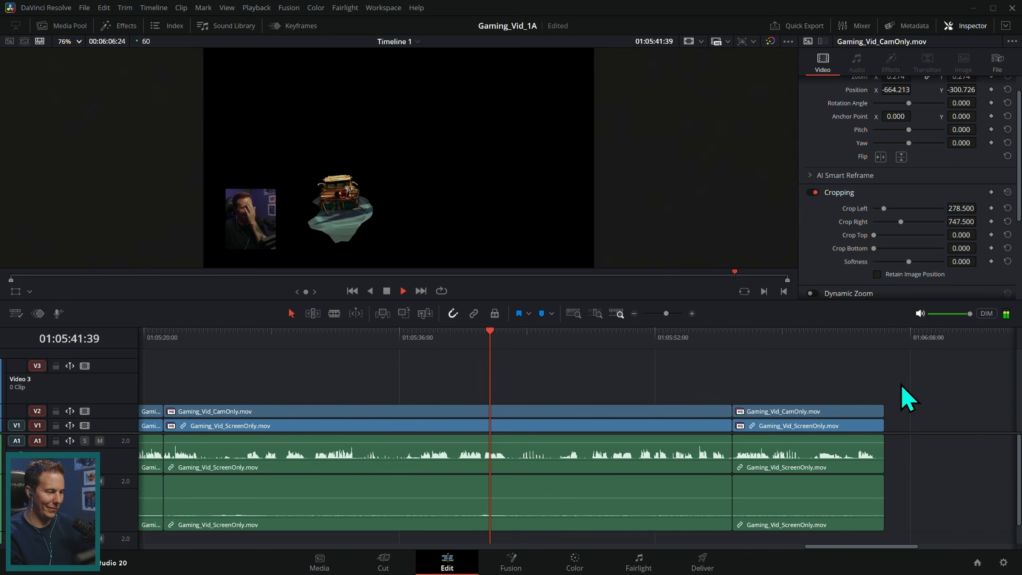
key(ctrl+b)
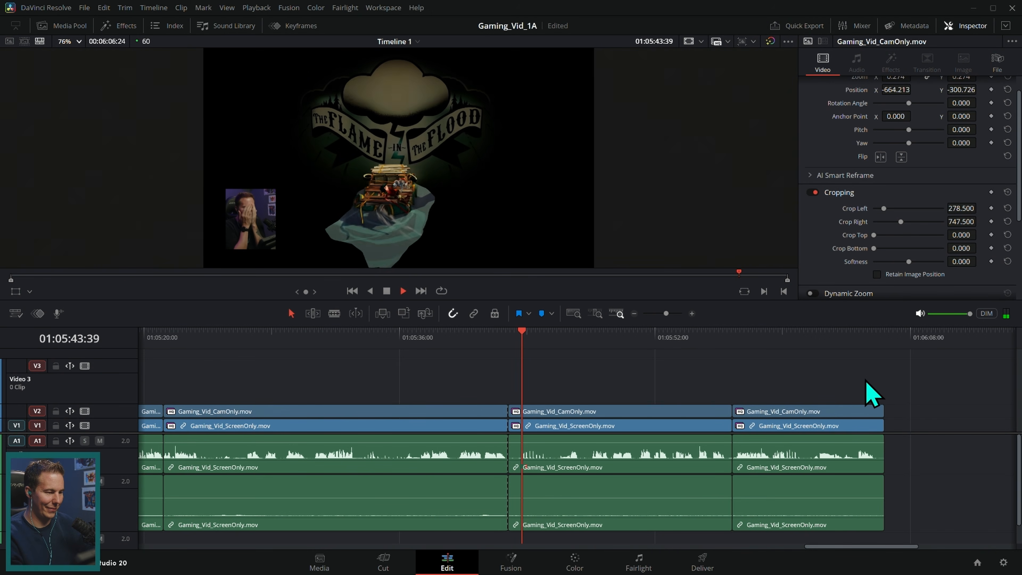
key(ctrl+z)
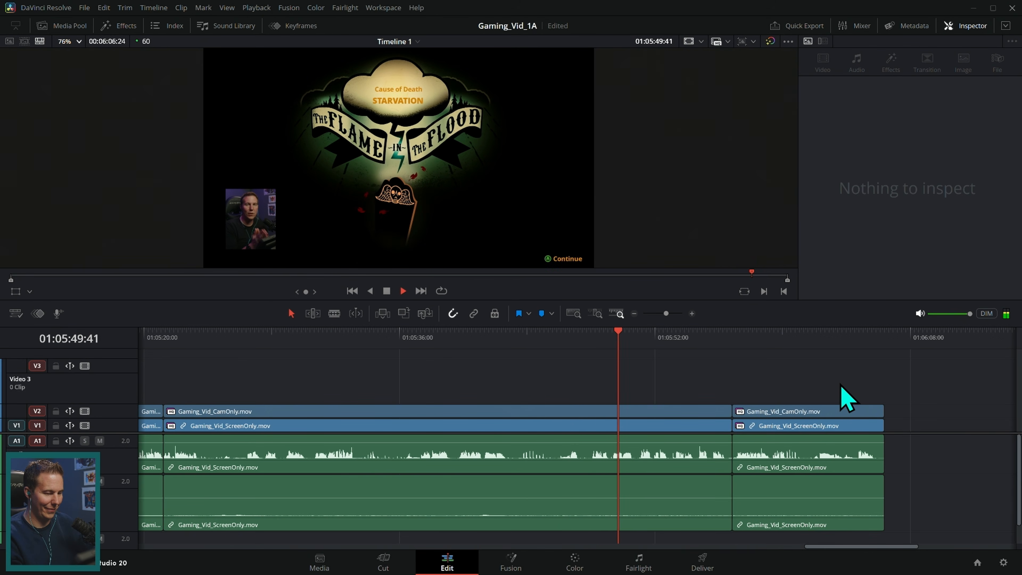
key(space)
key(shift+z)
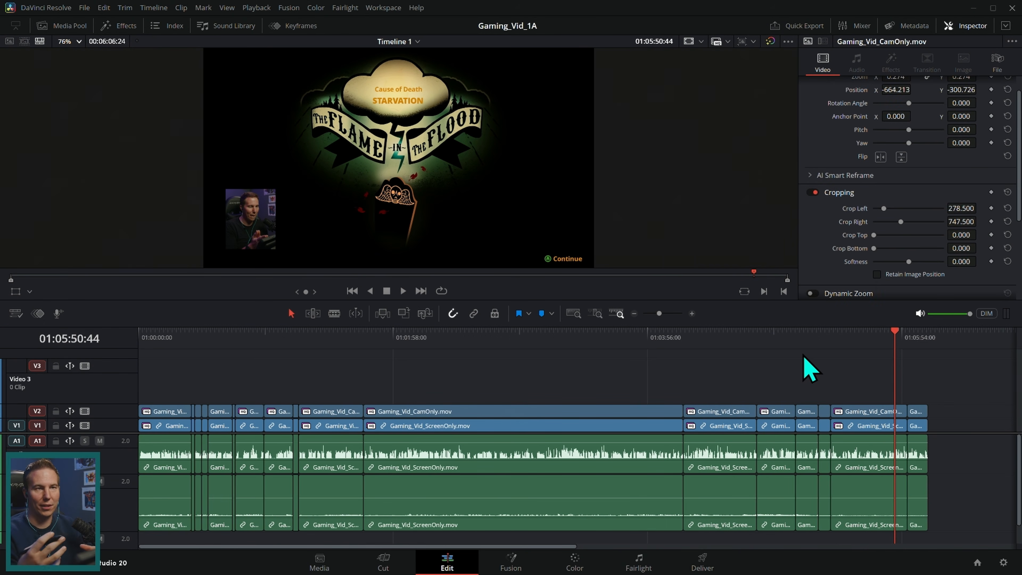
Skim several points of the timeline and play the gameplay footage with the small corner camera overlay.
click(464, 403)
click(512, 358)
click(589, 342)
click(437, 358)
click(627, 346)
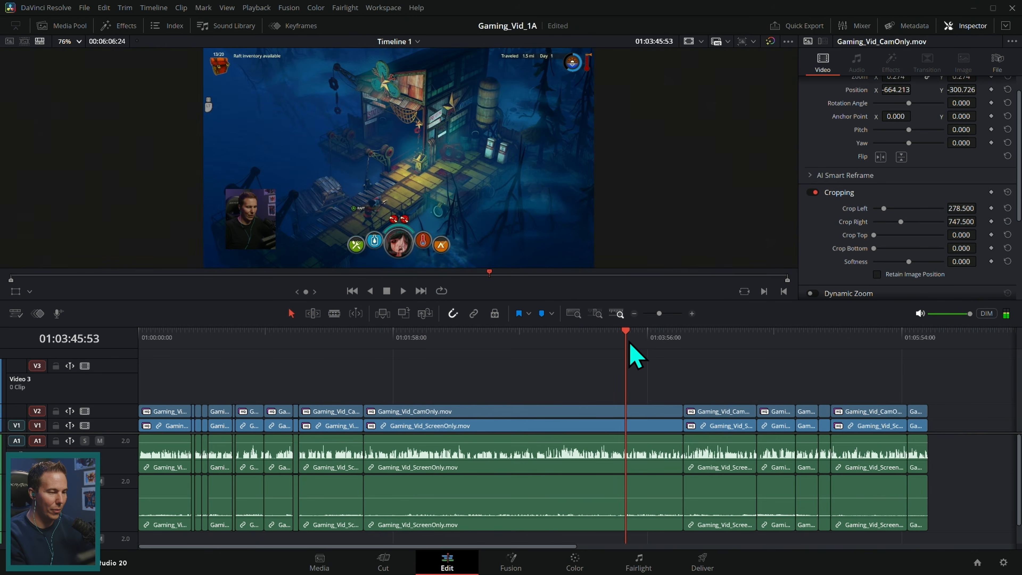
key(space)
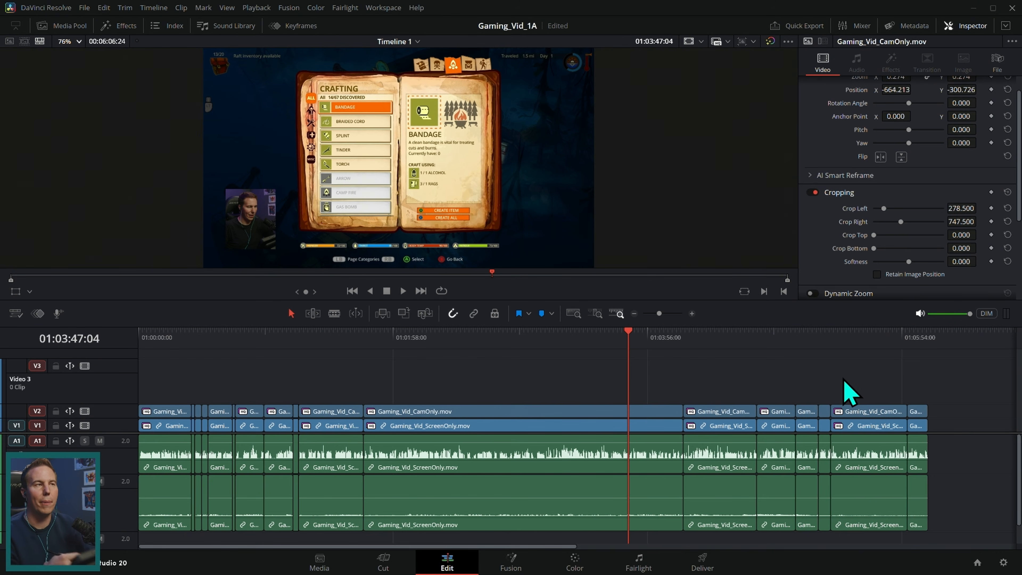
Reset the transform and cropping of the first Gaming_Vid_CamOnly.mov clip on track V2 so the camera fills the frame.
click(157, 338)
click(691, 314)
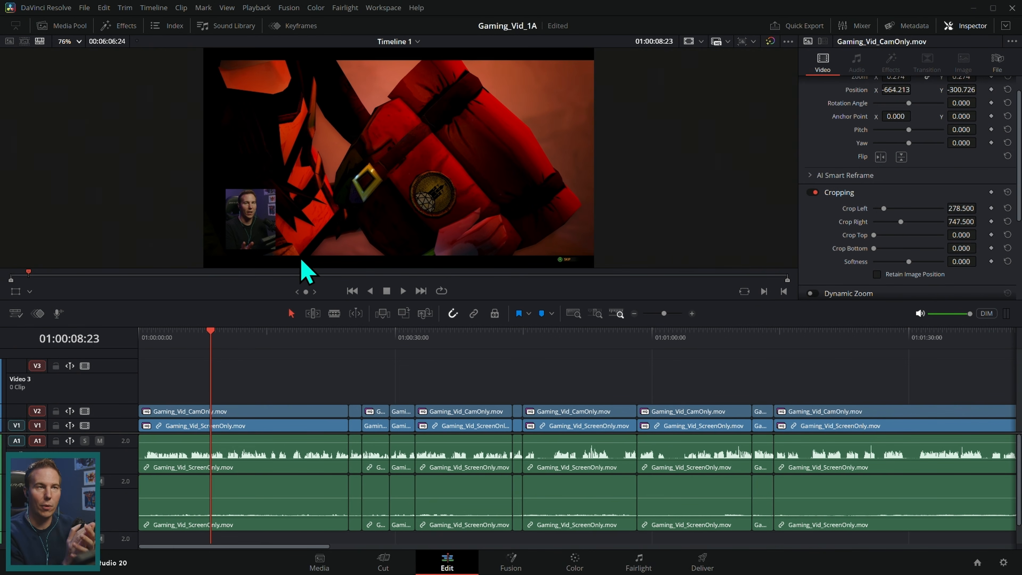
click(691, 313)
click(485, 412)
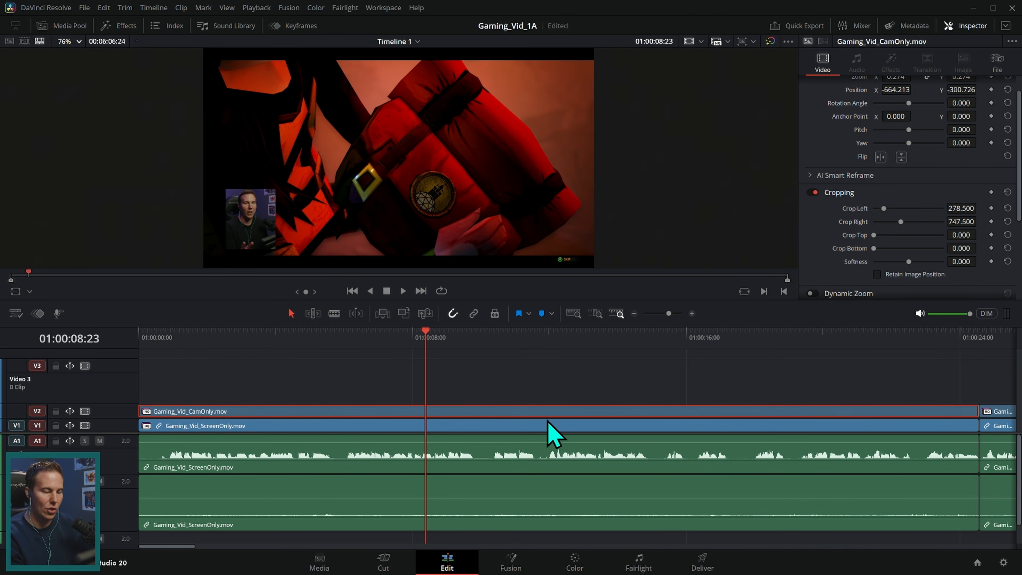
click(517, 378)
click(507, 421)
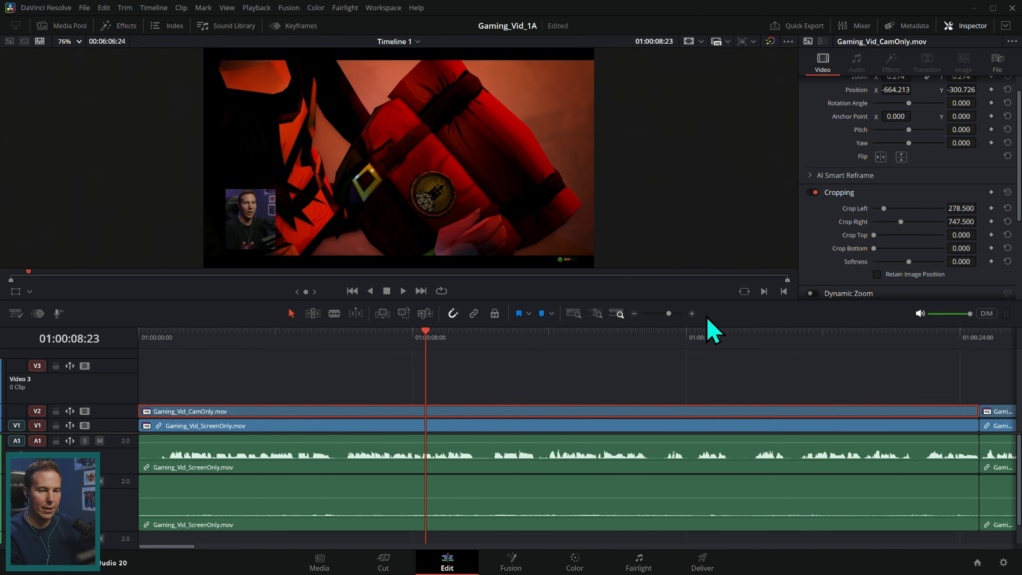
scroll(815, 257, up, 1)
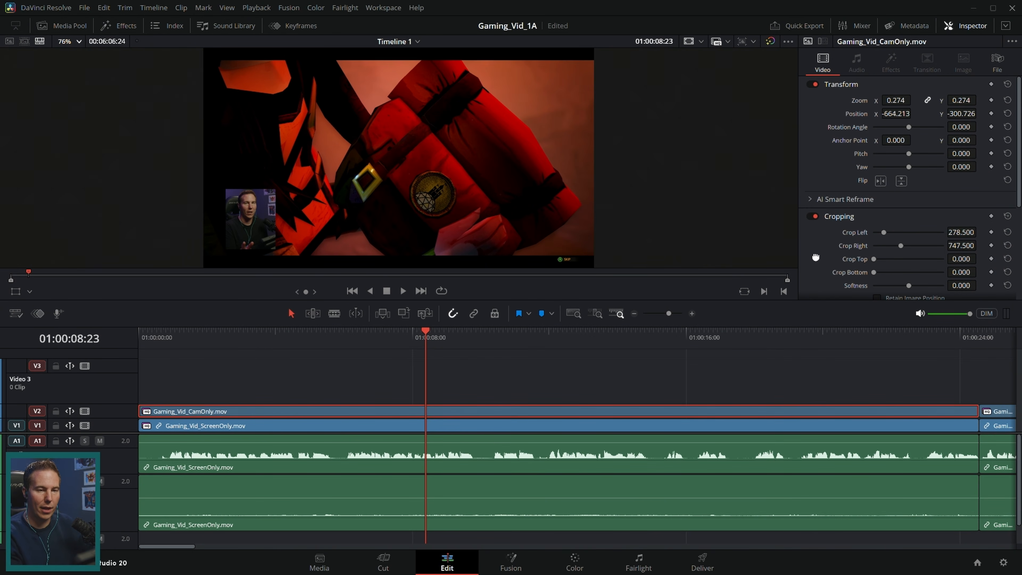
click(1007, 84)
click(1007, 216)
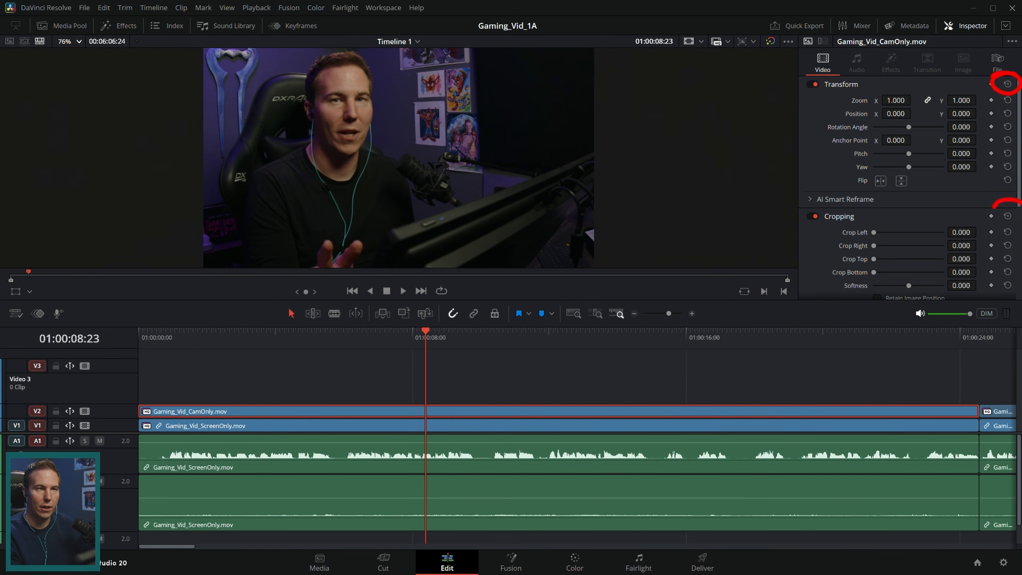
Ripple-trim the start of the opening clips to 01:00:00:37, just before the speech begins.
key(Home)
key(space)
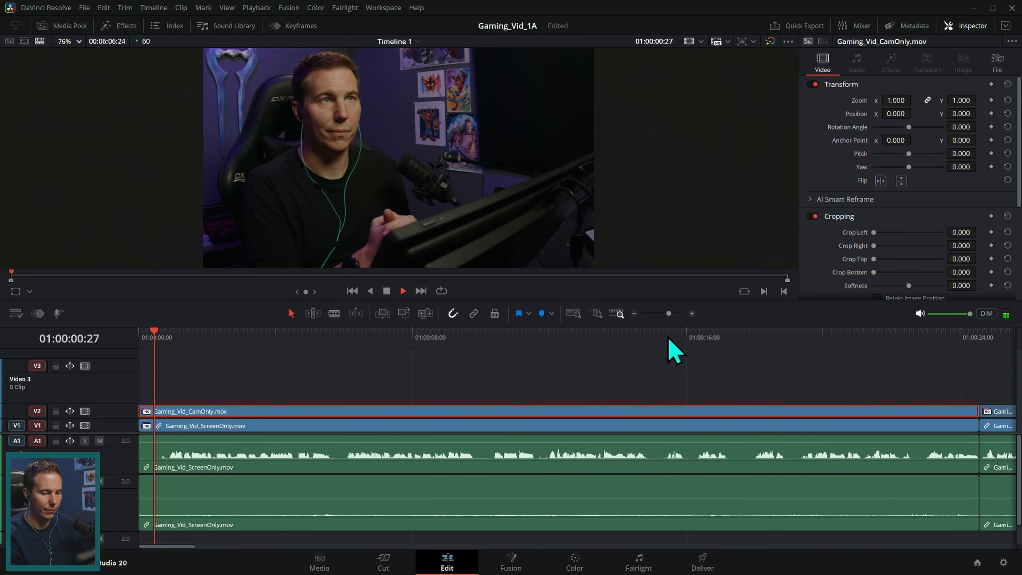
click(634, 313)
click(691, 313)
key(space)
drag(191, 336, 158, 352)
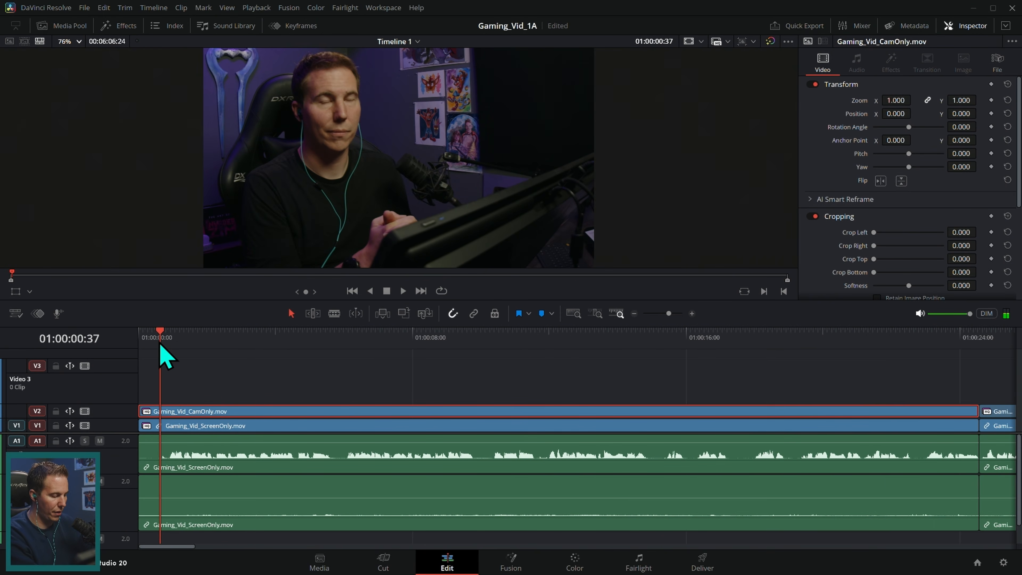
key(ctrl+shift+[)
Play the new opening and ripple-trim a little more off the clips' start, right up to the first words.
click(437, 388)
key(space)
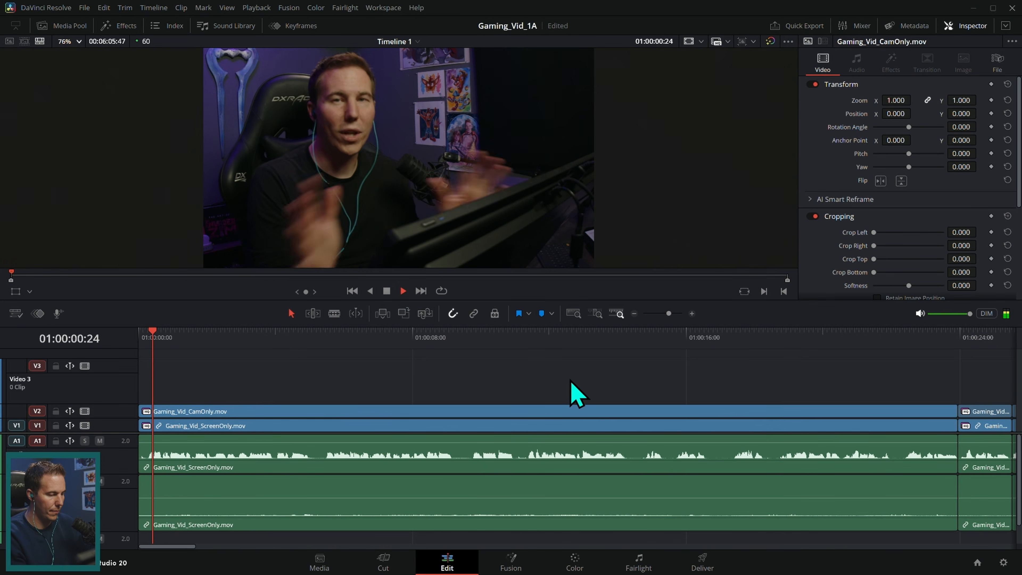
key(space)
drag(168, 336, 145, 341)
key(ctrl+shift+[)
Play the opening and split the clips on all tracks at 01:00:15:12, in the pause in the speech.
key(space)
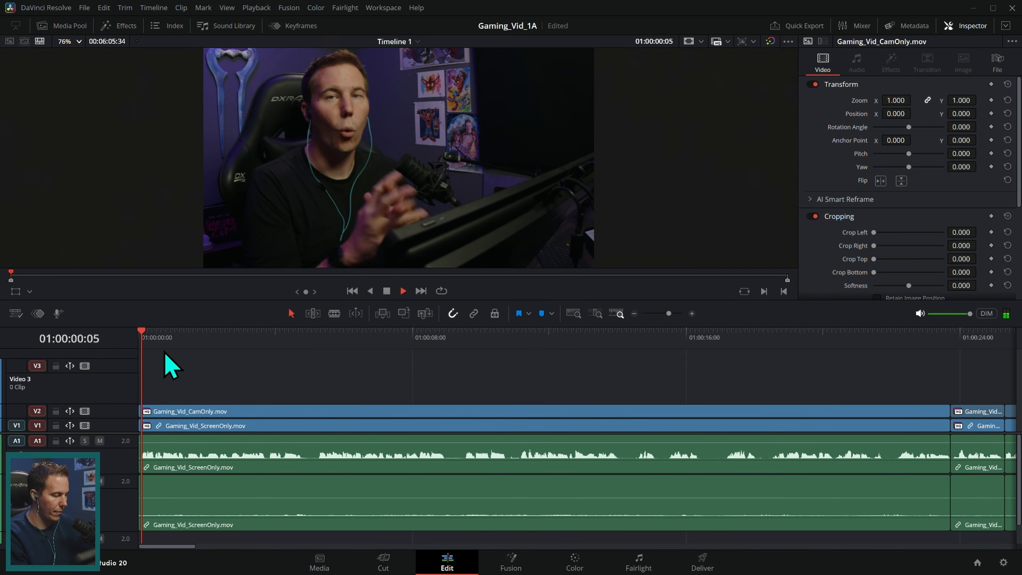
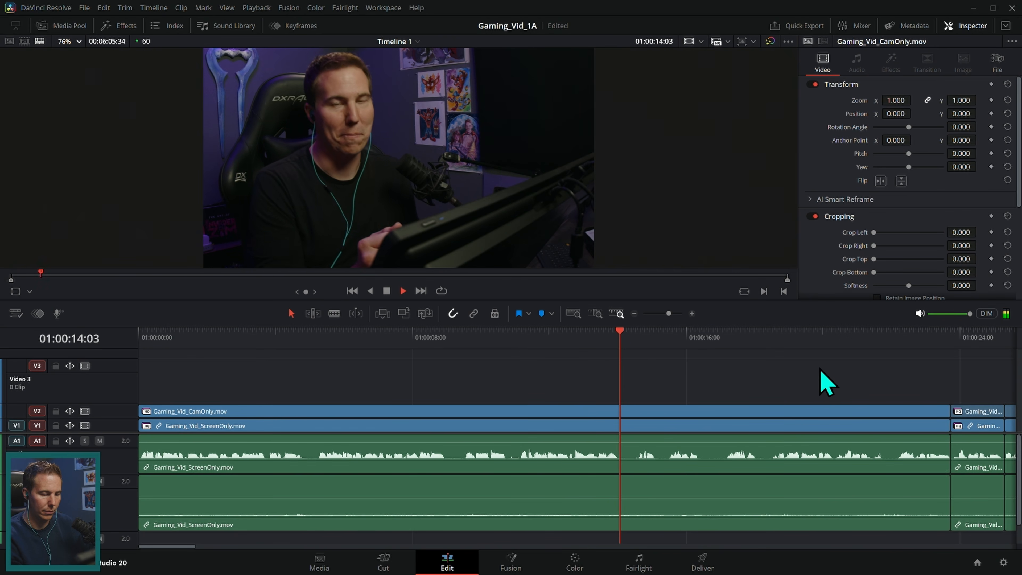
key(space)
drag(665, 341, 667, 339)
key(ctrl+b)
Copy the next camera clip's position, zoom, scale and left and right crop attributes onto the camera segment after the split.
click(730, 412)
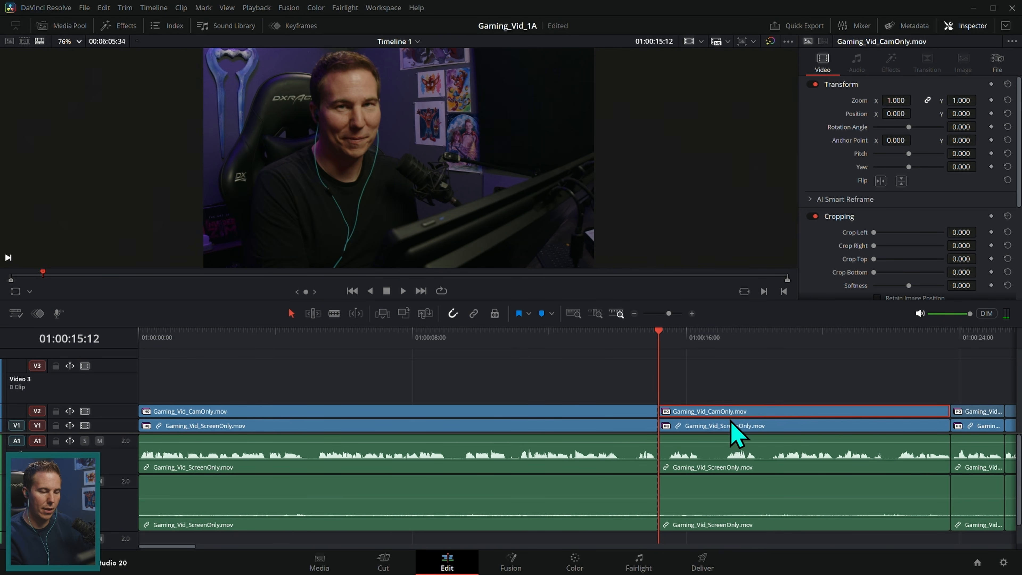
click(973, 411)
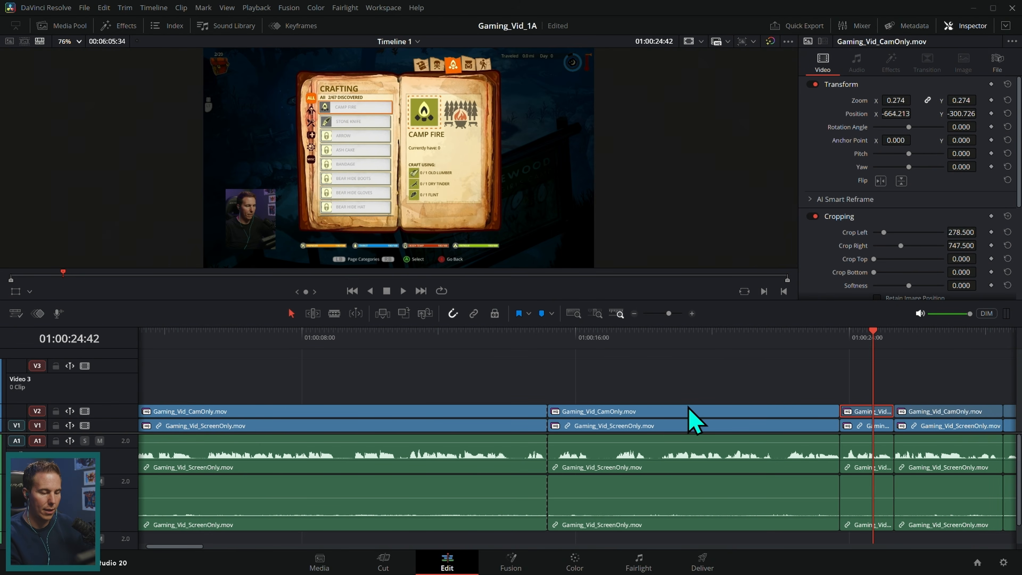
click(659, 412)
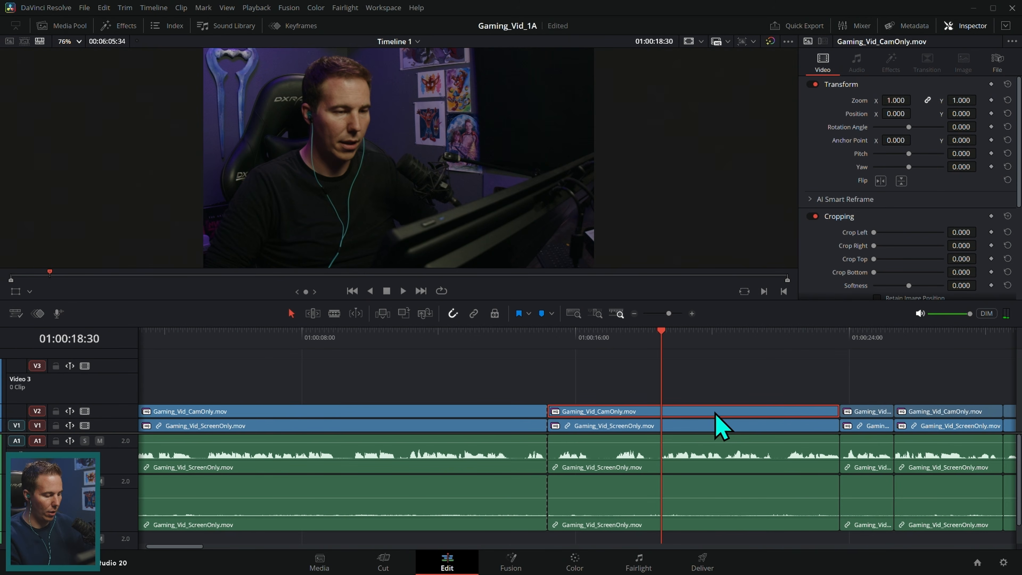
key(alt+v)
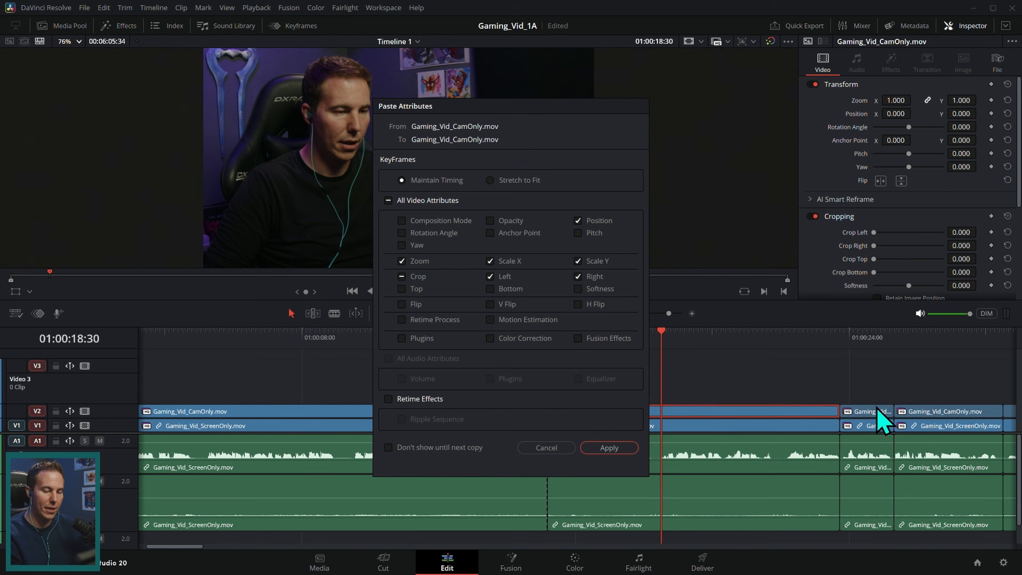
click(605, 448)
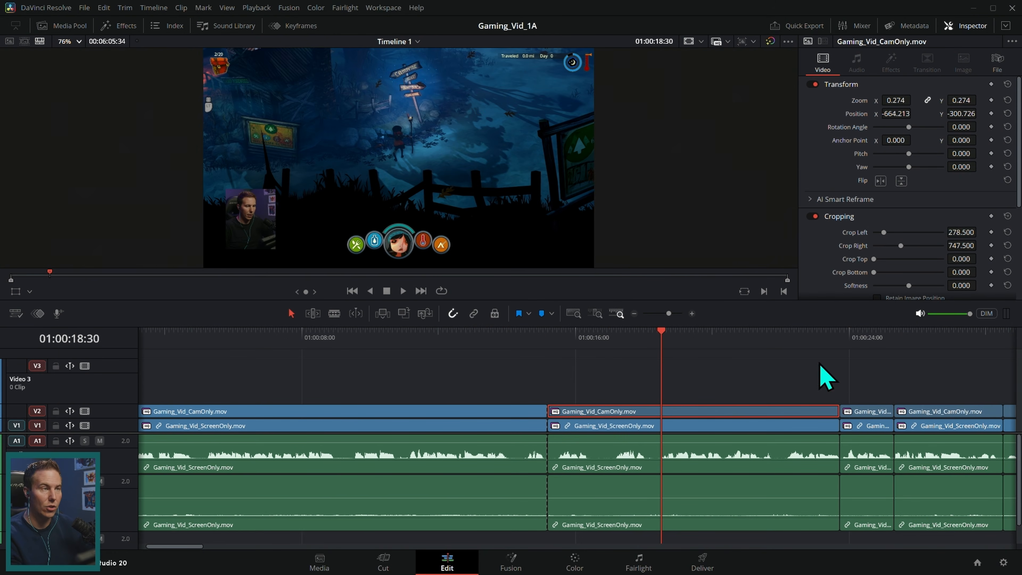
Play across the new cut and ripple-trim the end of the opening segment to shorten the pause.
click(519, 338)
key(space)
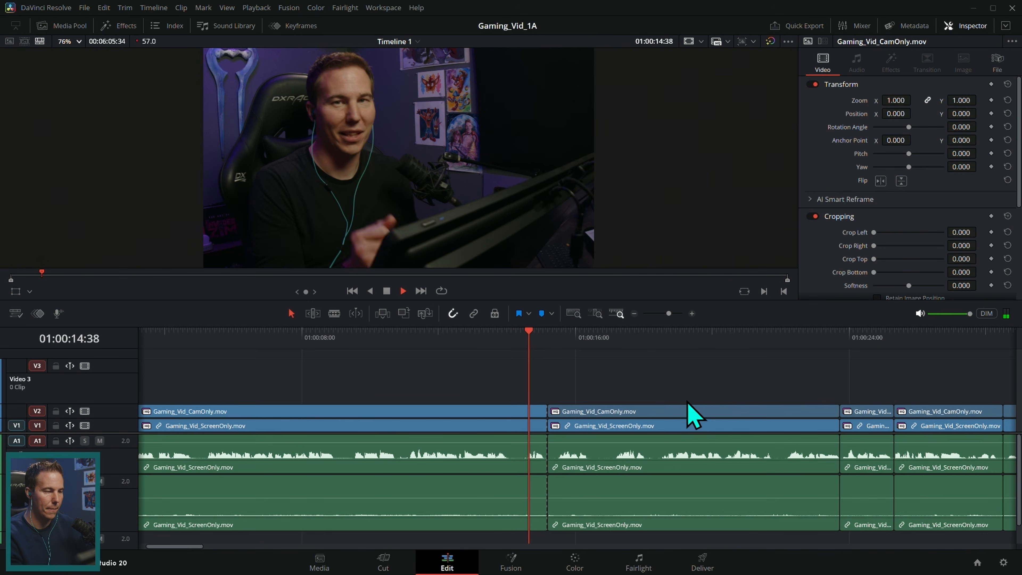
key(space)
drag(536, 340, 488, 343)
click(692, 313)
click(691, 313)
key(ctrl+shift+])
Ripple-trim the start of the segment after the cut and play the tightened transition.
key(space)
key(space)
key(ctrl+shift+[)
key(space)
key(space)
Disable the opening full-screen camera clip and play the gameplay beneath it from the start of the timeline.
click(634, 314)
click(634, 314)
scroll(603, 398, left, 3)
key(Home)
key(space)
click(443, 411)
key(d)
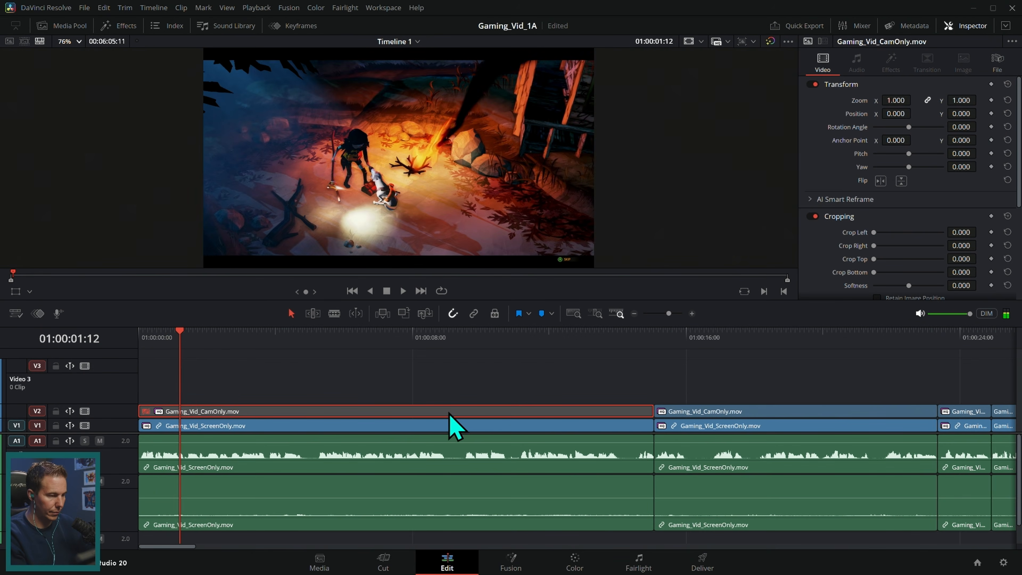
click(581, 354)
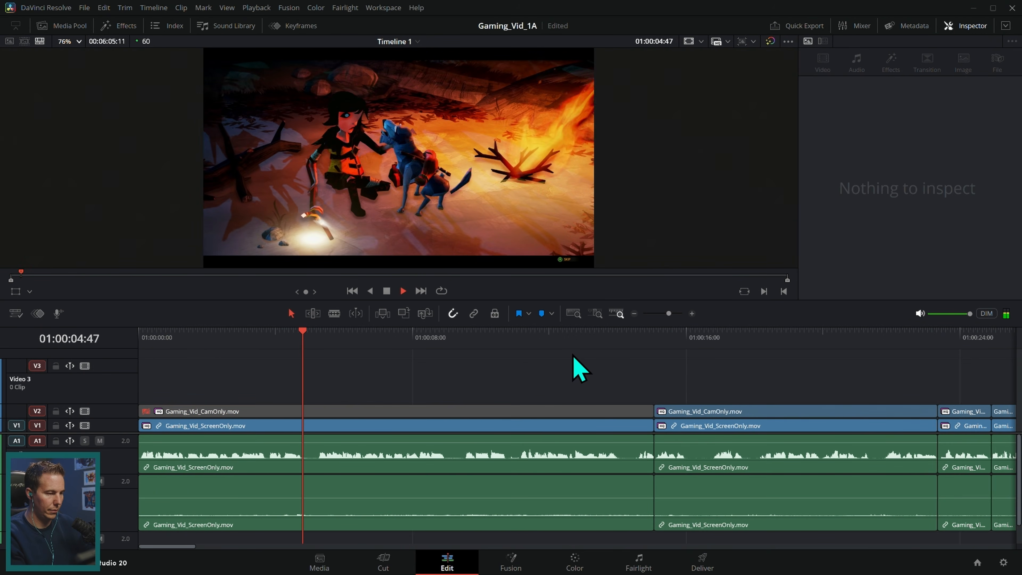
Split only the opening camera clip at 01:00:05:05 and enable it again.
key(space)
click(459, 409)
key(d)
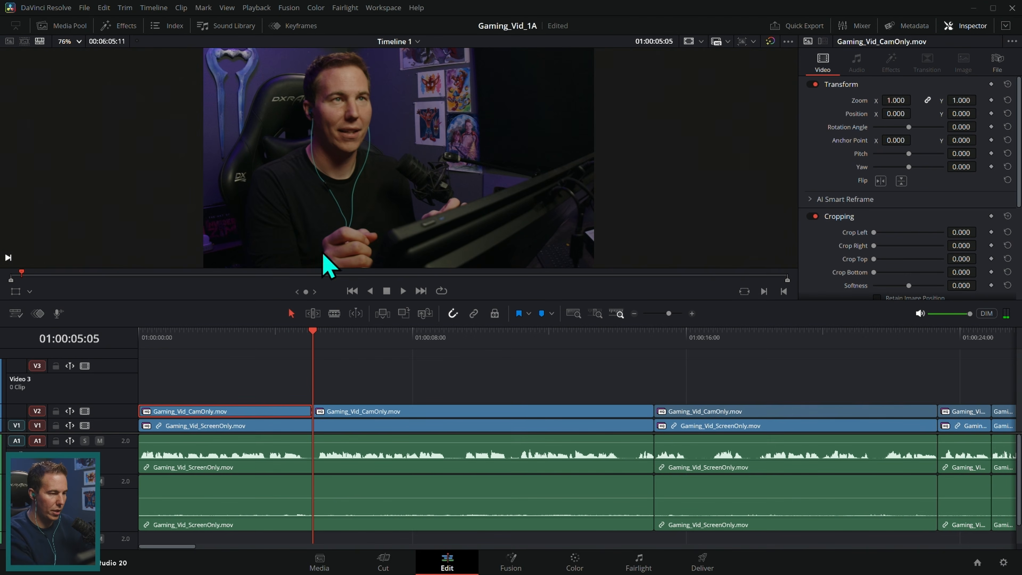
Paste the copied position, zoom and crop attributes onto the camera segment starting at 01:00:05:05, and play the result.
click(636, 418)
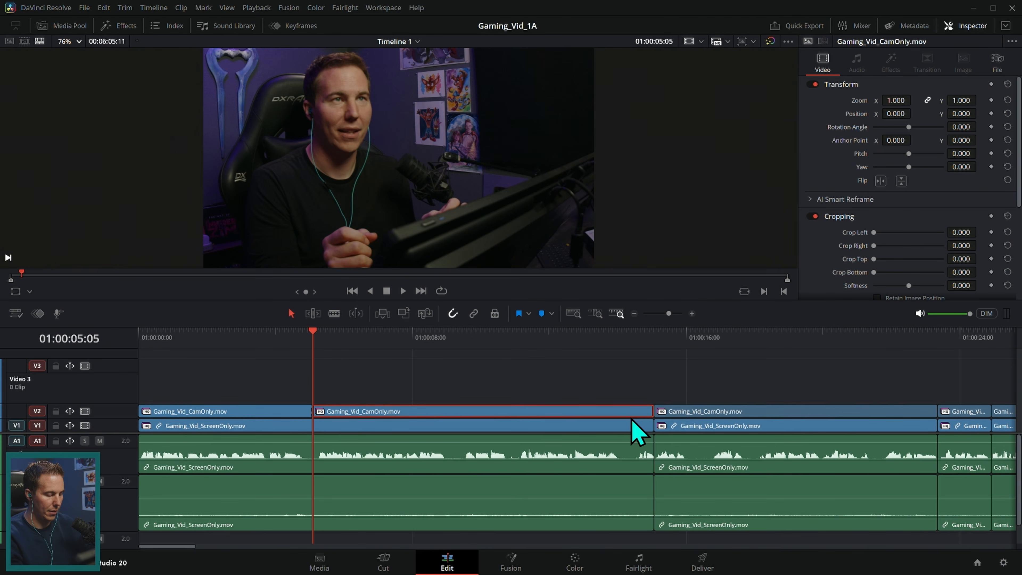
key(alt+v)
click(609, 448)
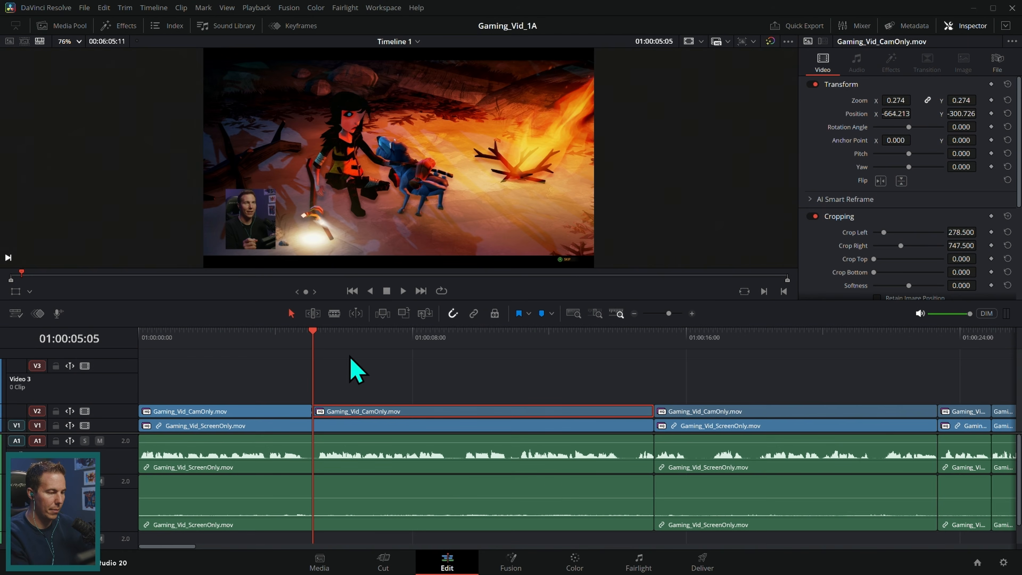
key(/)
click(634, 389)
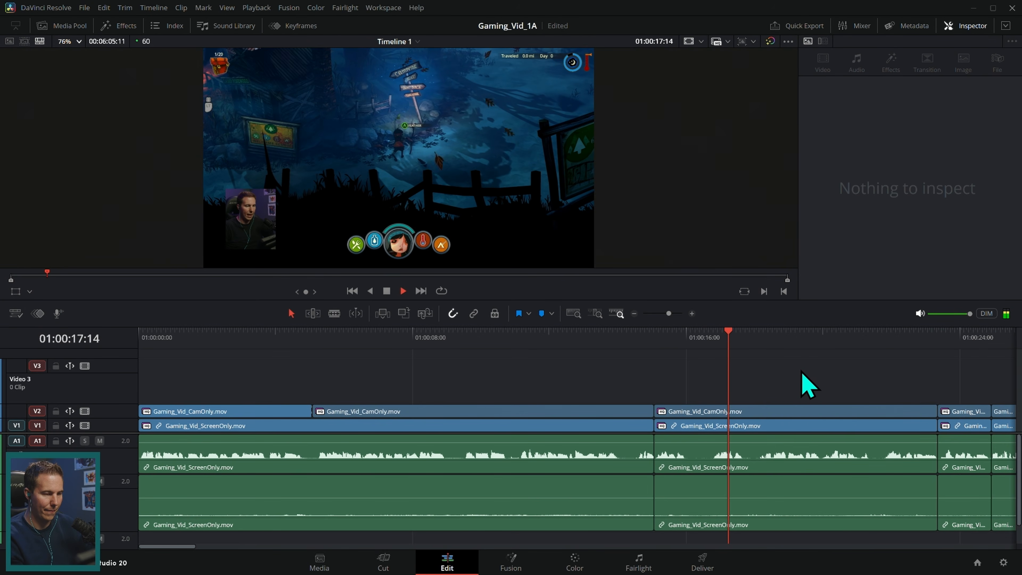
key(space)
Look through the rest of the timeline for the next reaction worth showing with the full-screen camera.
click(635, 314)
scroll(844, 382, right, 2)
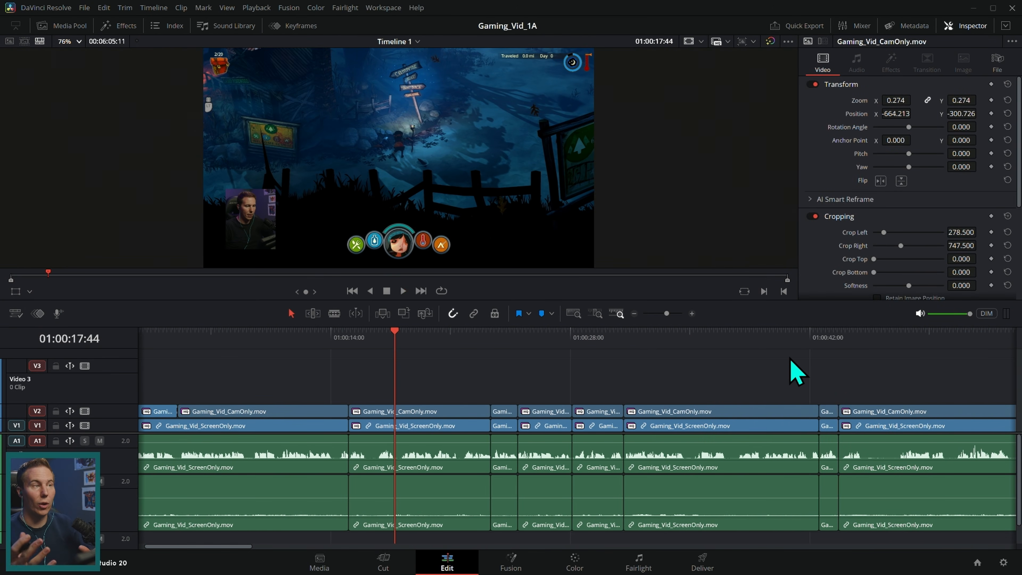
scroll(795, 373, right, 5)
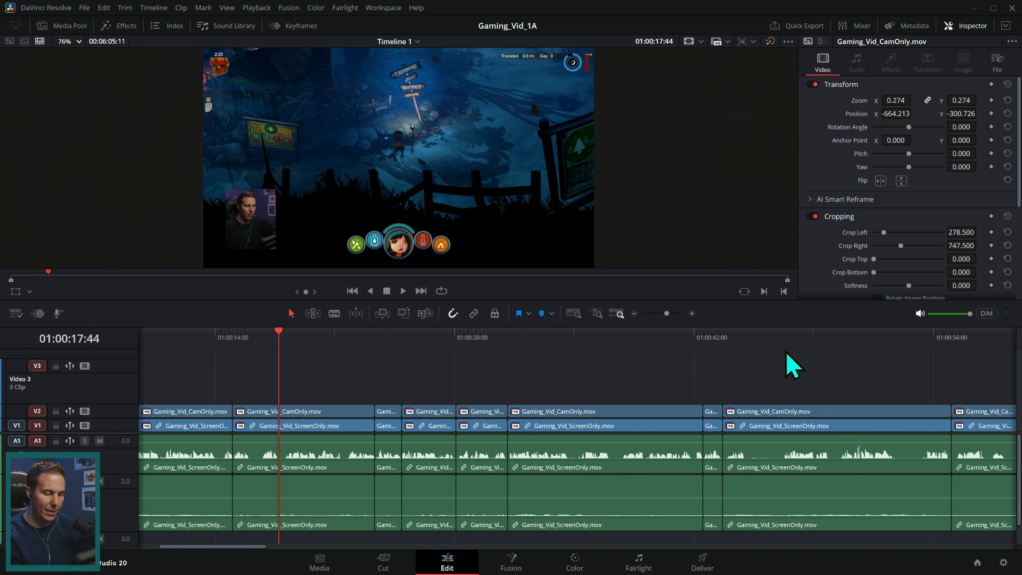
click(635, 313)
scroll(868, 360, right, 20)
drag(418, 342, 359, 348)
scroll(665, 350, left, 13)
drag(664, 350, 294, 355)
scroll(627, 388, left, 10)
key(space)
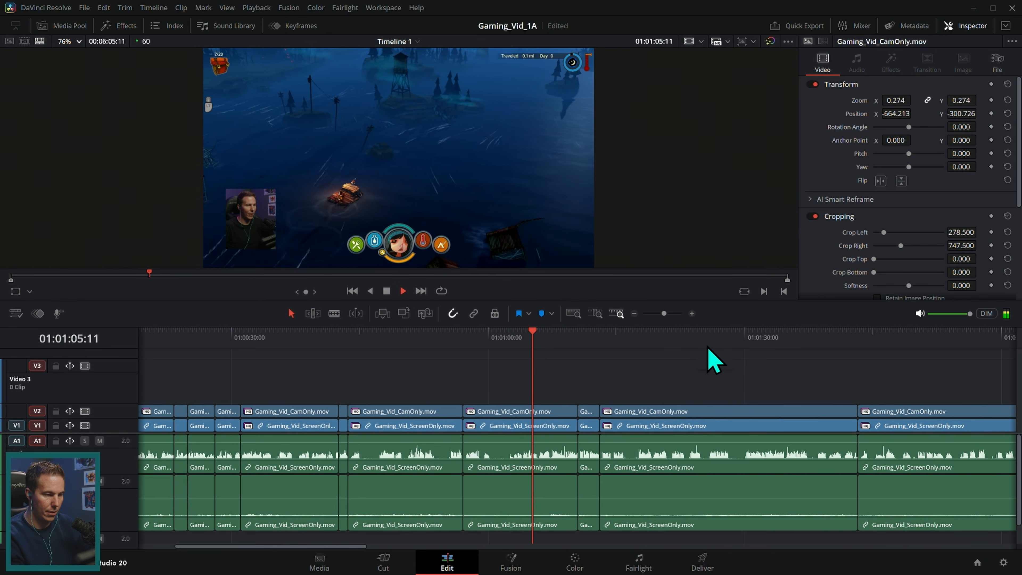
Replay the rafting section to find the laugh, and split the V2 camera clip at 01:01:08:39.
scroll(703, 375, right, 1)
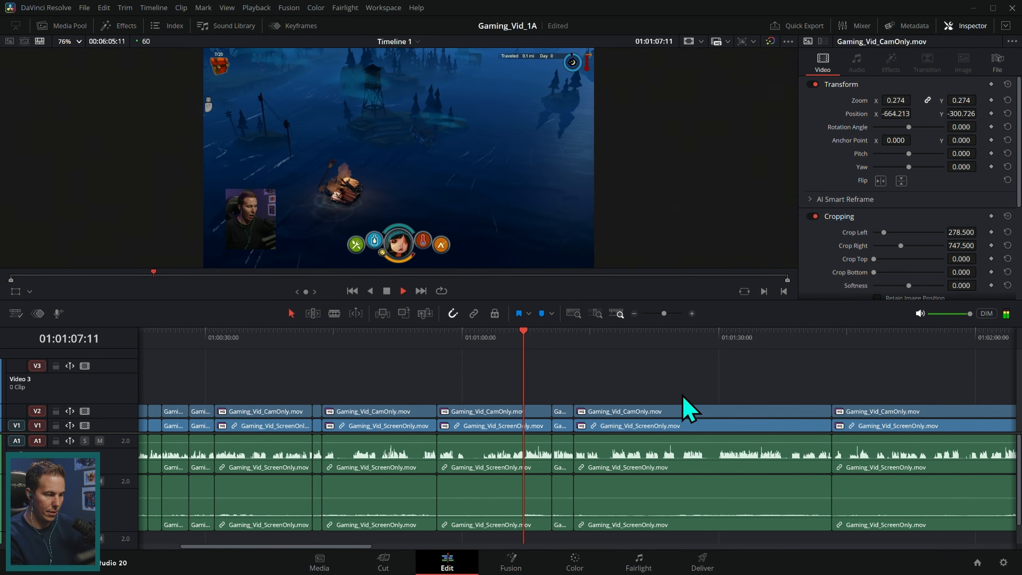
click(691, 313)
drag(577, 353, 511, 359)
key(space)
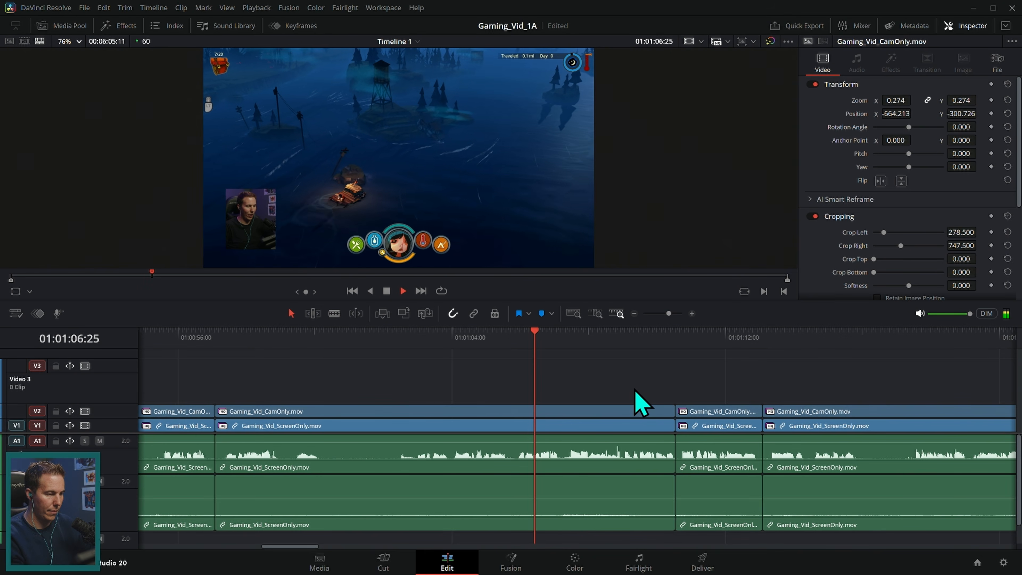
drag(537, 347, 517, 354)
key(space)
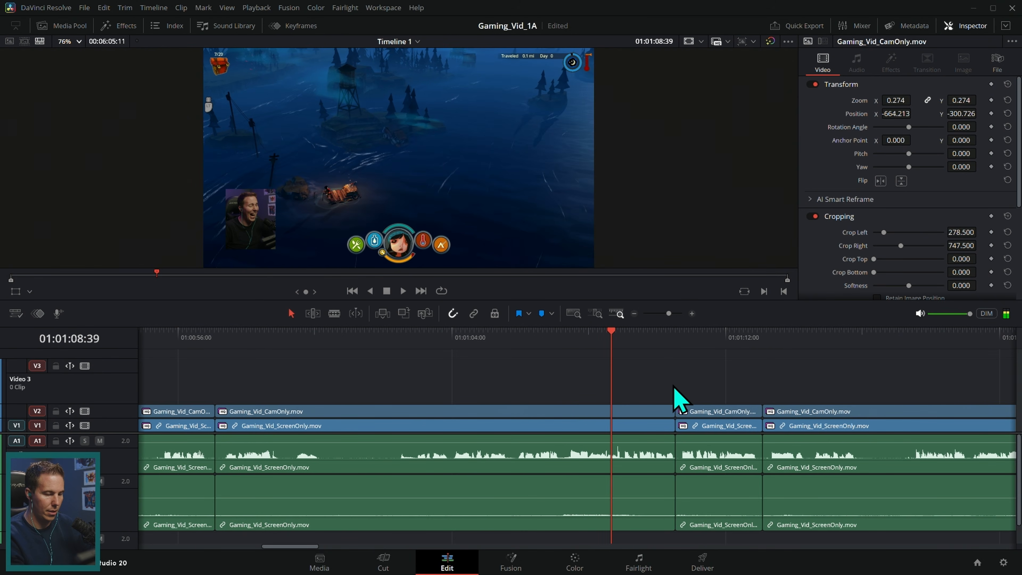
key(ctrl+b)
Reset the position, zoom and cropping of the short camera segment starting at 01:01:08:39, and play it back.
click(643, 410)
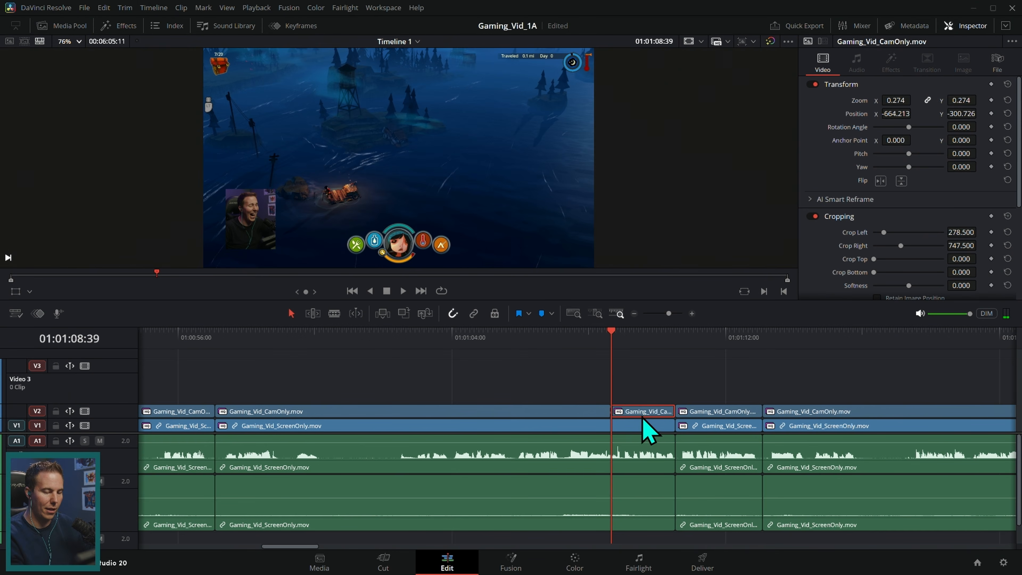
click(1007, 113)
click(1007, 100)
click(1008, 216)
click(584, 343)
key(space)
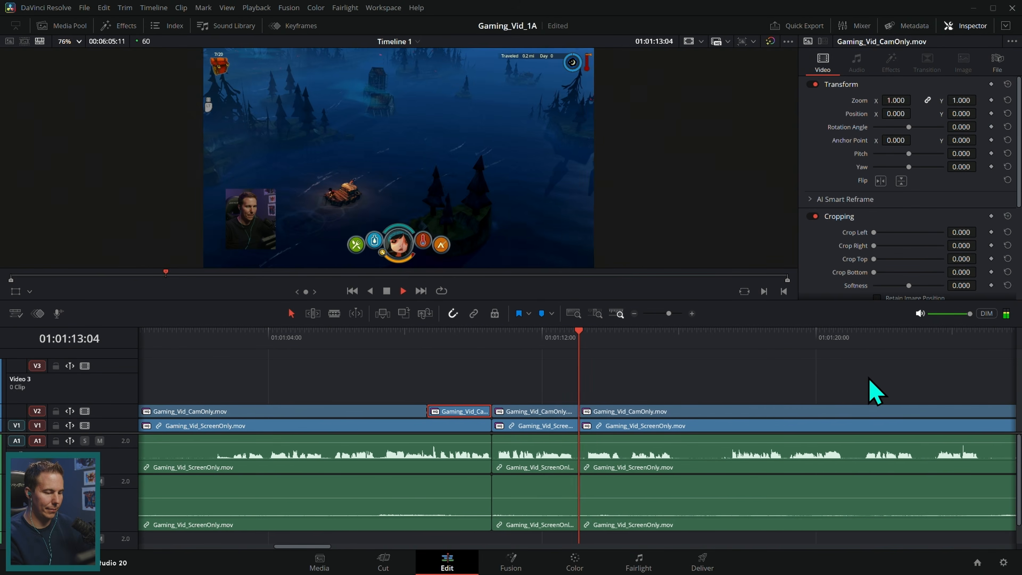
Look through the timeline from 01:01:13 to about 01:02:13 for the next reaction worth showing full-screen.
drag(820, 385, 721, 382)
click(634, 314)
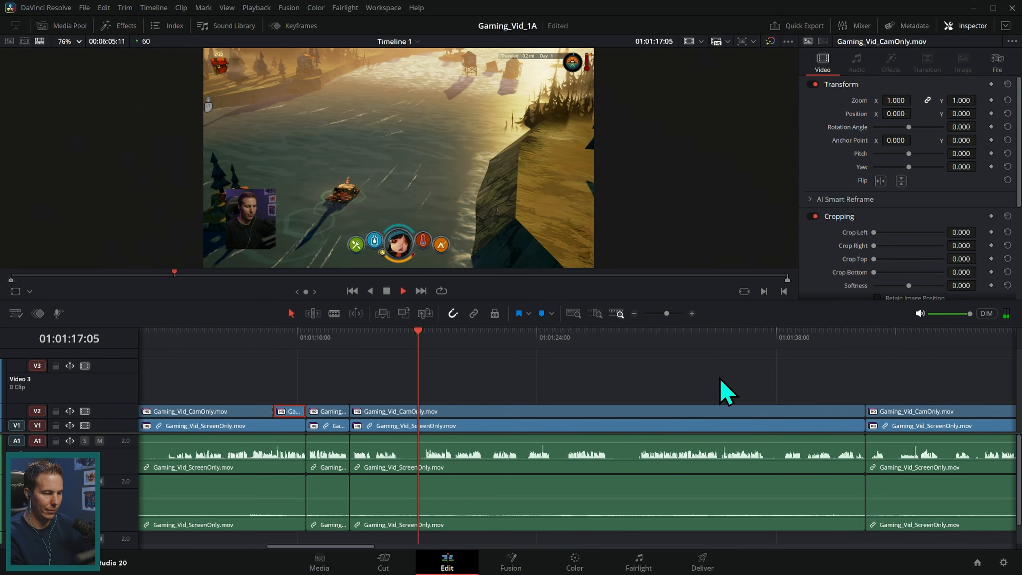
drag(855, 373, 587, 374)
click(693, 339)
key(space)
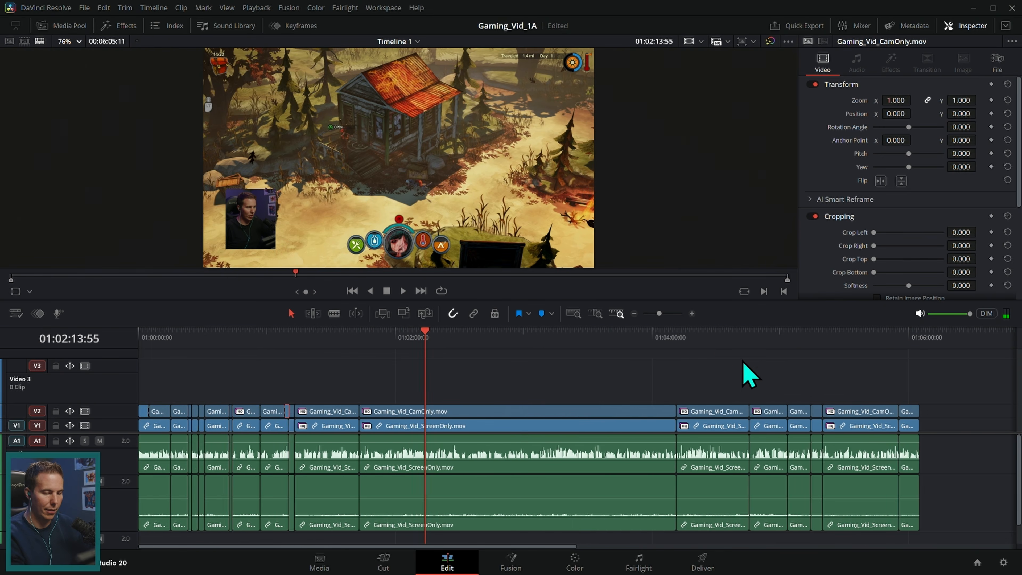
click(395, 342)
drag(393, 342, 372, 344)
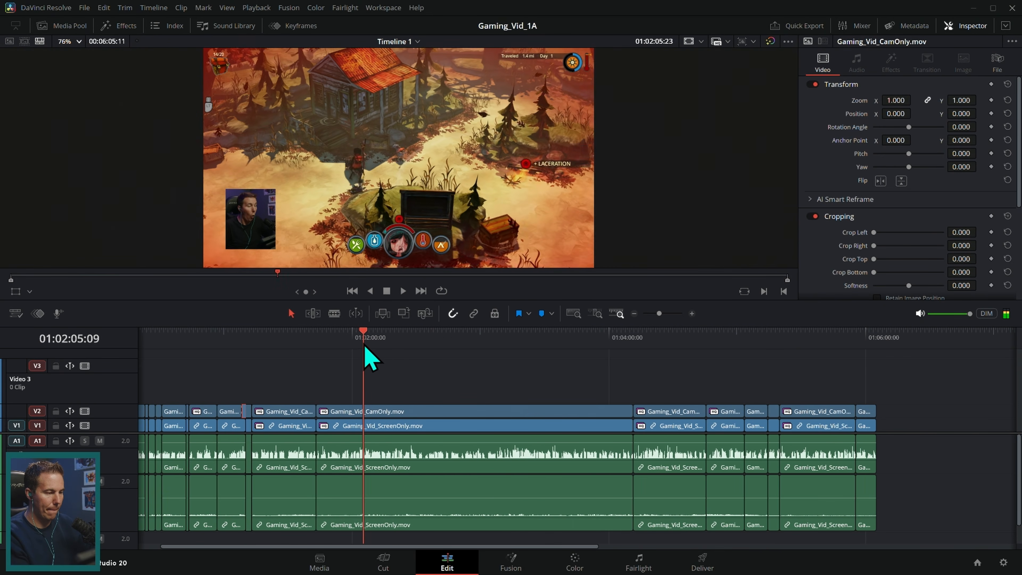
Isolate the laceration reaction on V2 by splitting the camera clip at about 01:02:05 and at 01:02:07:54.
click(692, 313)
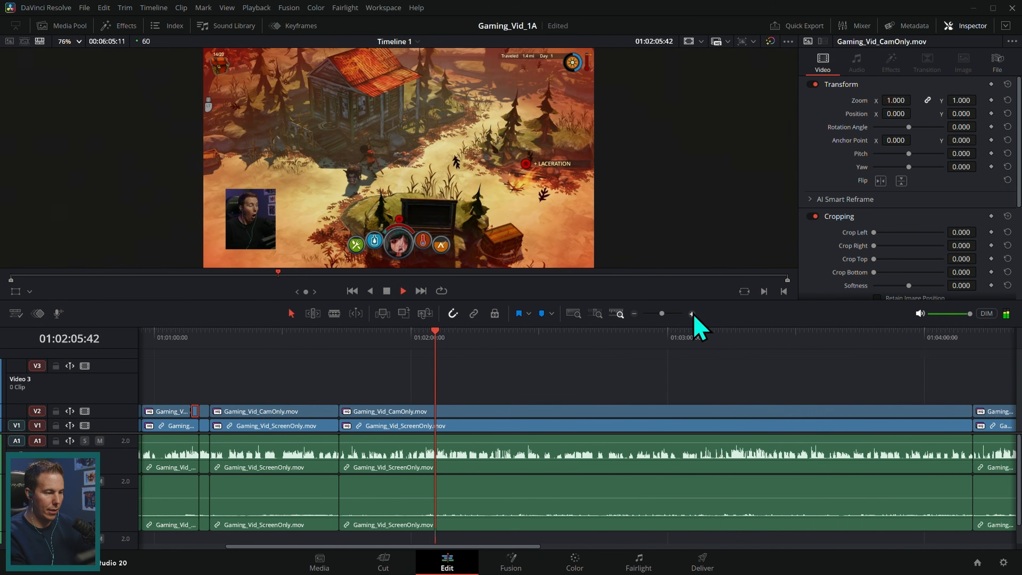
click(515, 354)
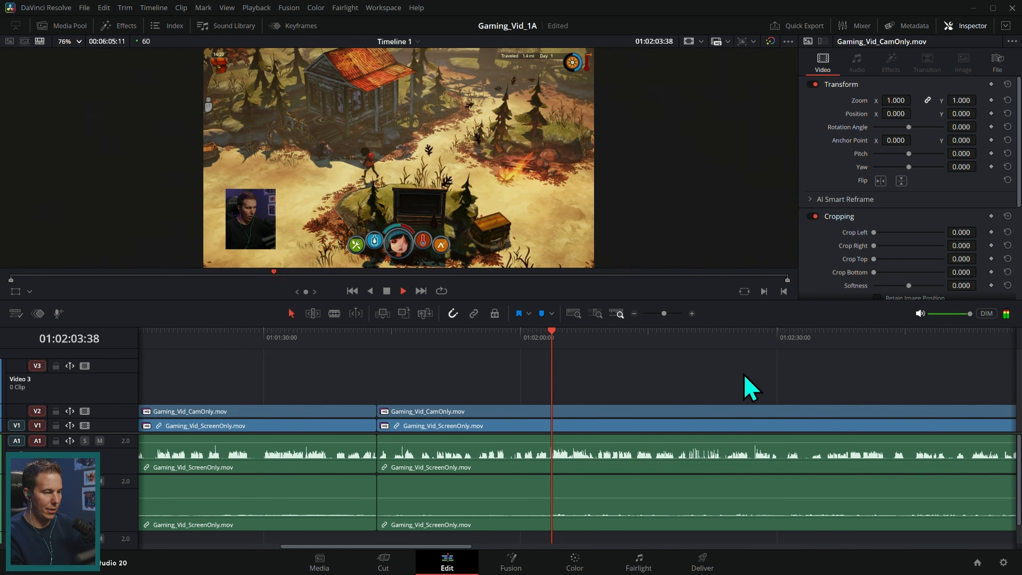
key(ctrl+b)
key(space)
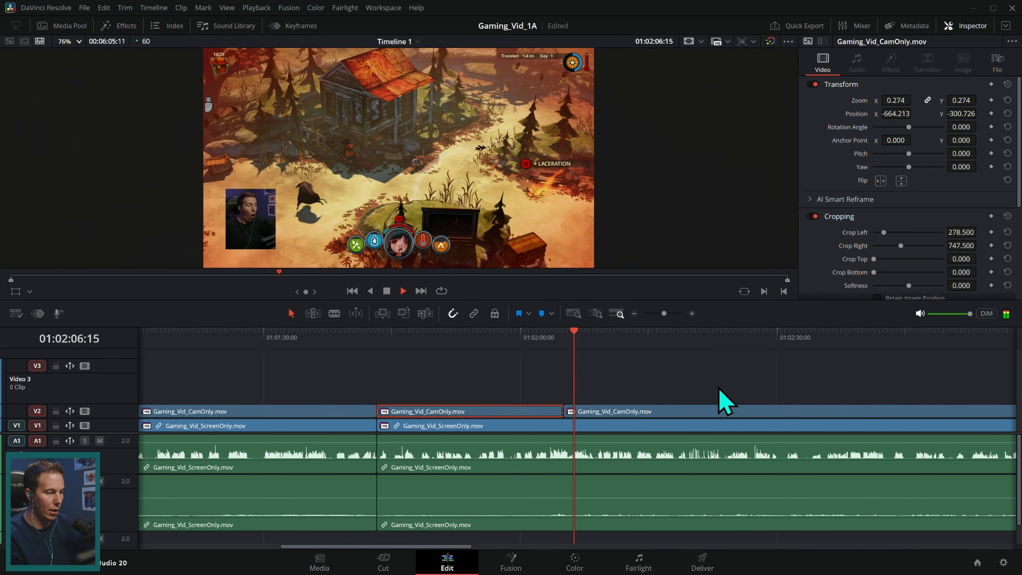
key(space)
click(678, 410)
key(ctrl+b)
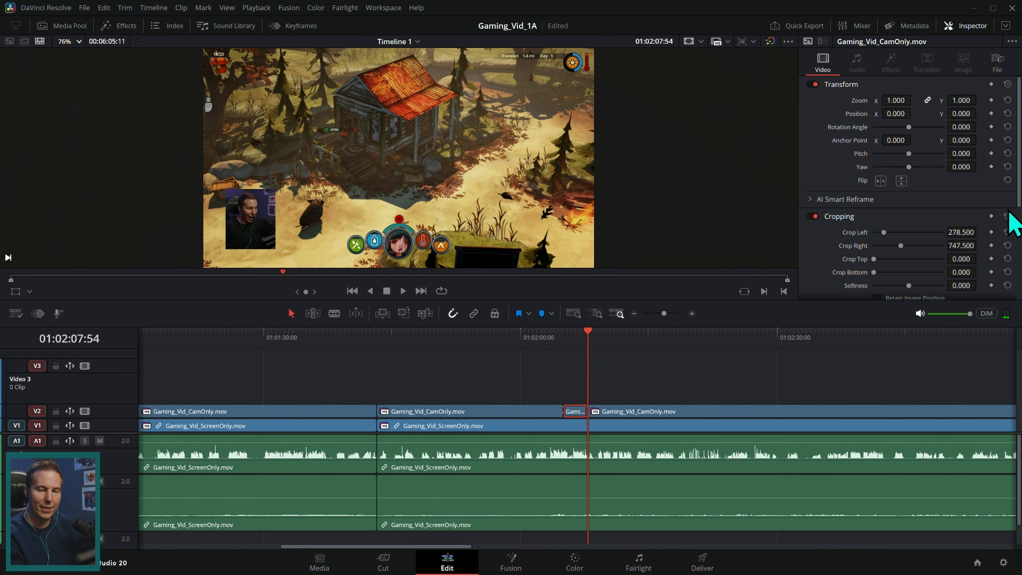
Reset the transform and cropping of the short camera segment ending at 01:02:07:54, and play it back.
click(554, 333)
key(space)
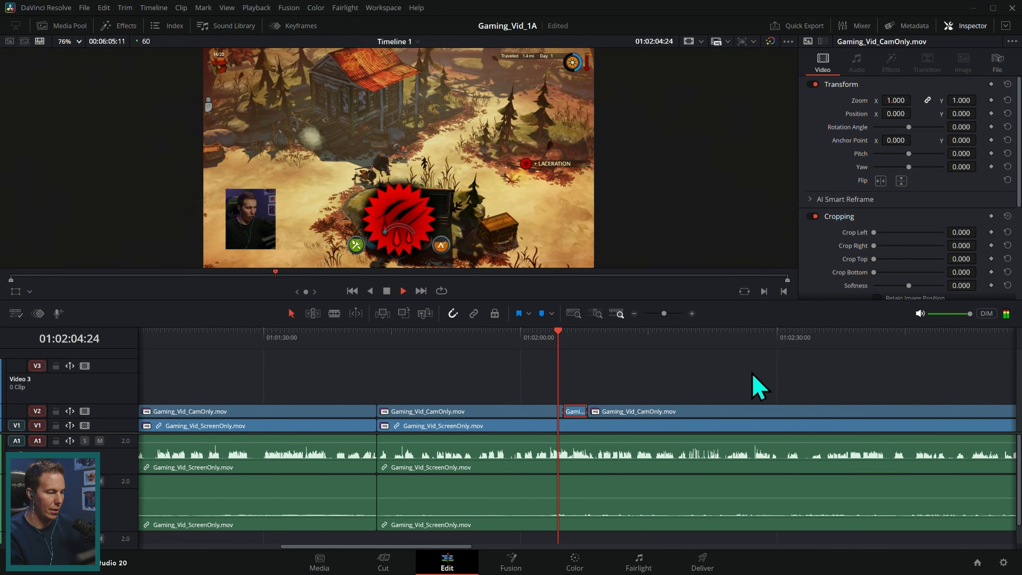
scroll(766, 373, right, 3)
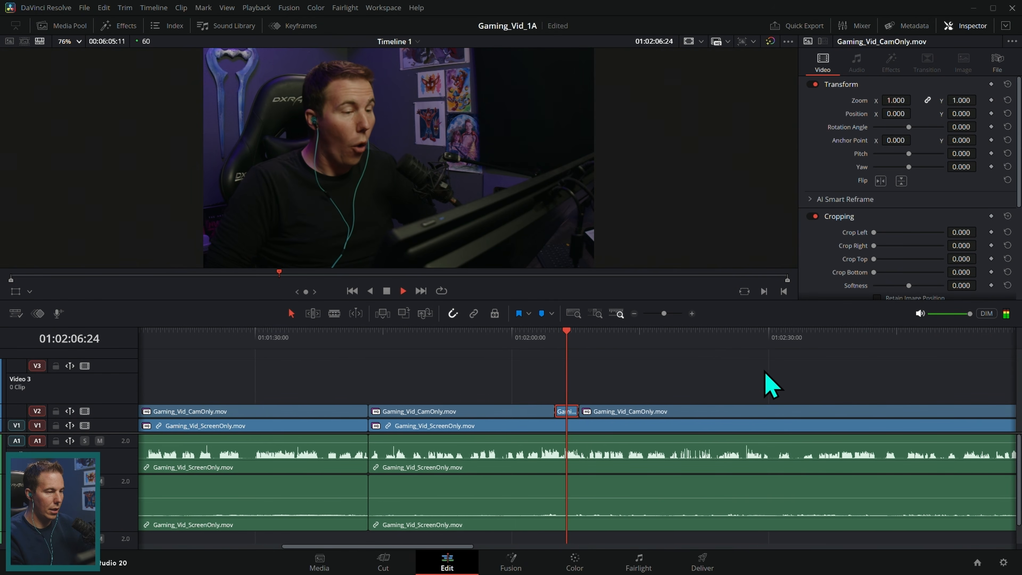
scroll(781, 383, right, 3)
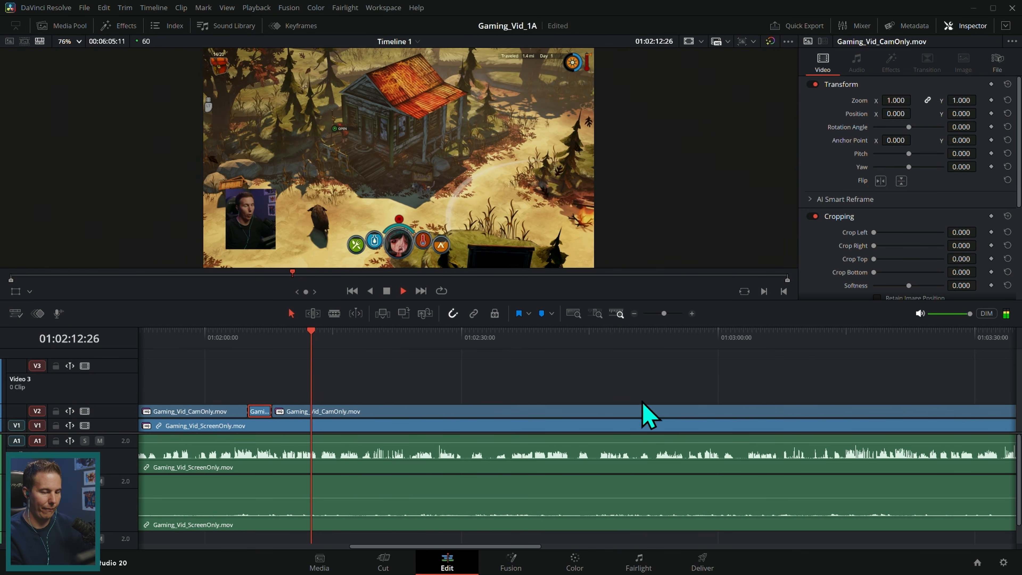
Scan the rest of the timeline with the audio muted for another strong reaction, up to about 01:05:42.
click(635, 314)
scroll(809, 368, right, 1)
drag(427, 343, 748, 338)
click(919, 313)
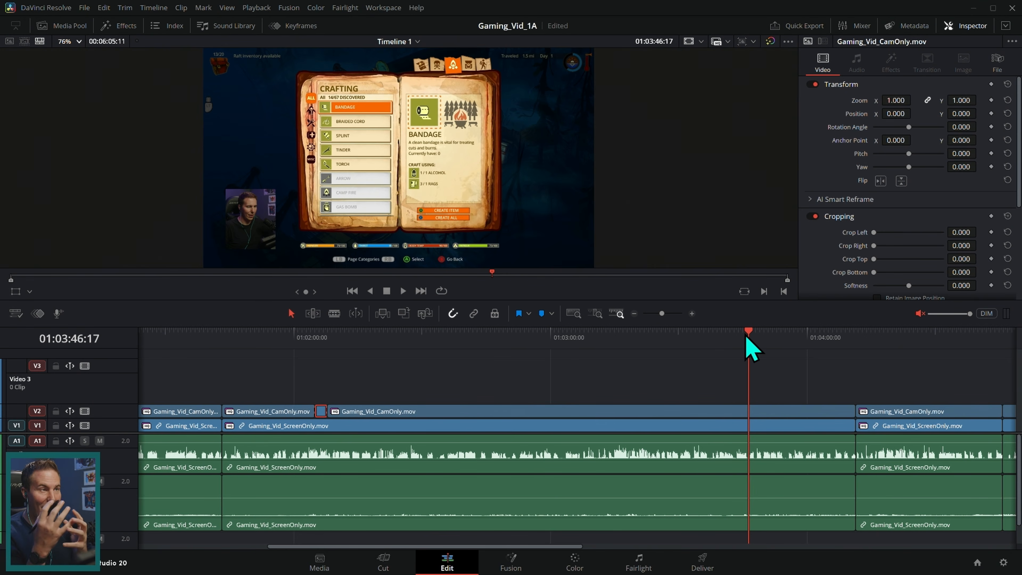
mouse_move(746, 337)
mouse_down()
mouse_move(430, 393)
mouse_move(459, 338)
mouse_move(792, 342)
mouse_move(717, 343)
mouse_move(726, 338)
mouse_up()
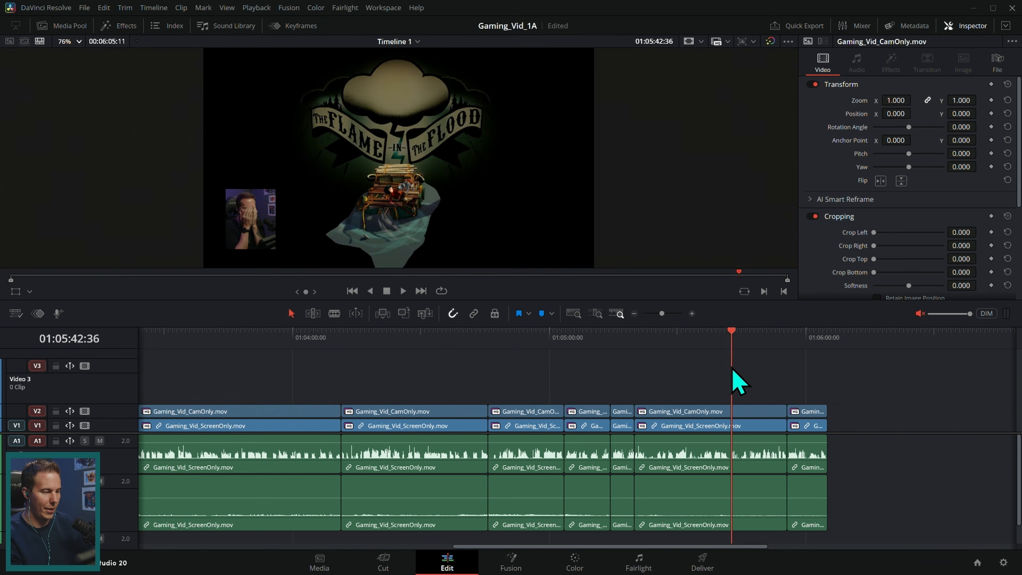
drag(735, 369, 730, 370)
Unmute the audio and split the V2 camera clip around the face-covering reaction at about 01:05:42 and 01:05:46:31.
click(692, 314)
click(919, 314)
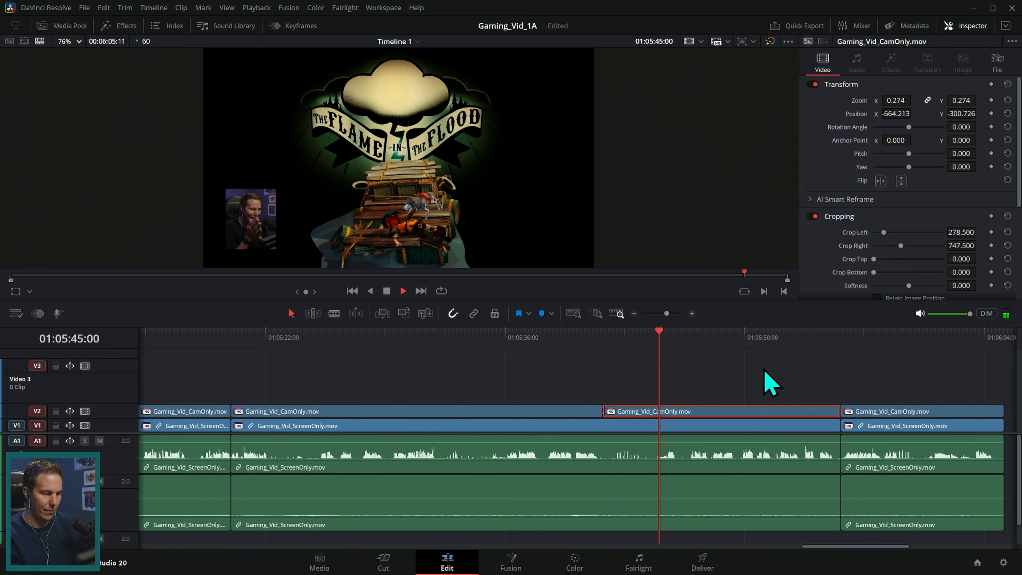
key(space)
drag(705, 344, 688, 360)
key(ctrl+b)
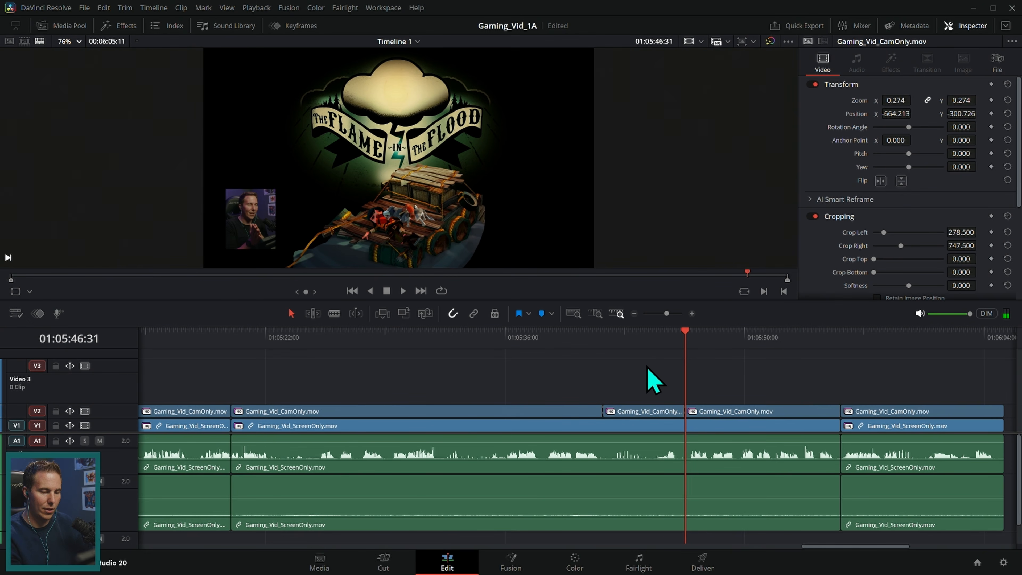
Reset the transform and cropping of the isolated face-covering reaction segment on V2, and play it back.
click(646, 367)
click(1007, 84)
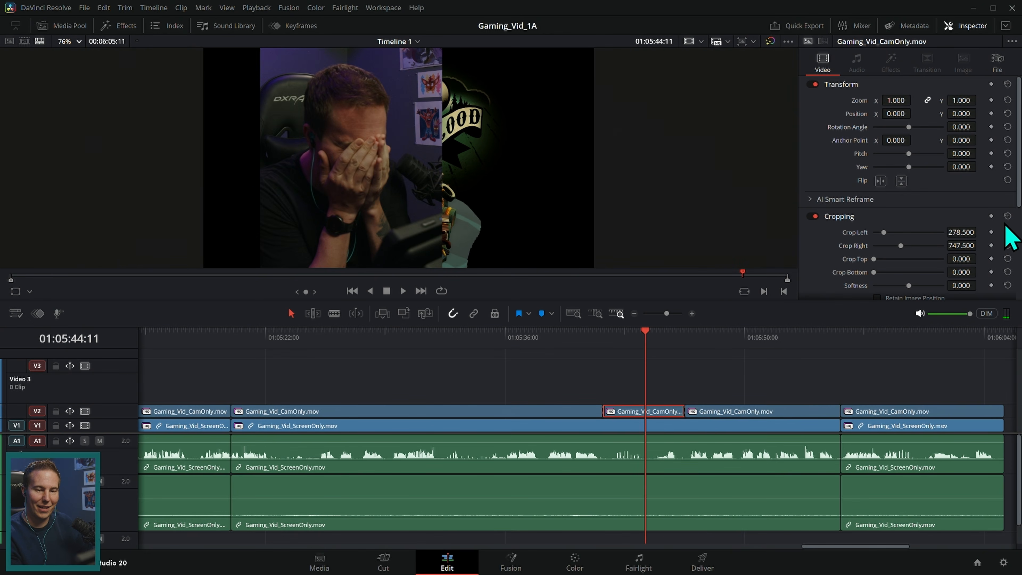
click(1007, 216)
drag(592, 344, 580, 345)
key(space)
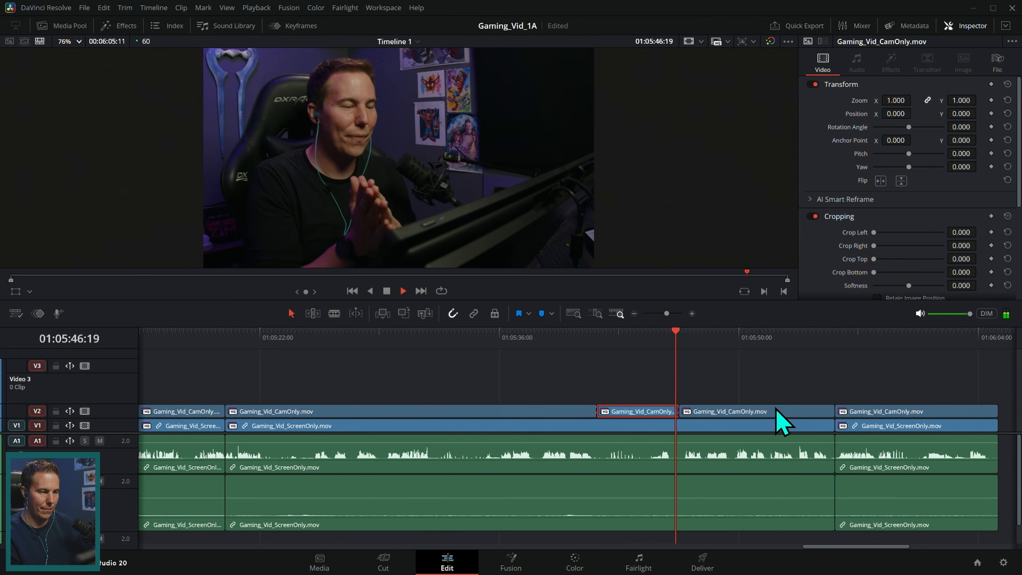
scroll(896, 378, right, 3)
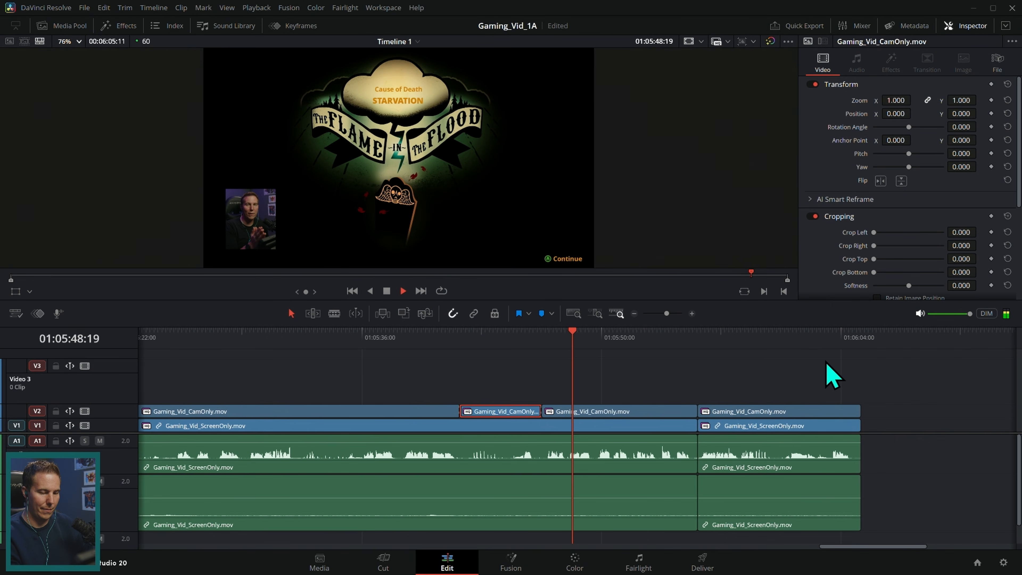
Reset the transform and cropping of the last V2 camera clip starting at 01:05:55:39, and play across the cut.
key(space)
key(Down)
click(741, 411)
click(1007, 84)
click(1008, 216)
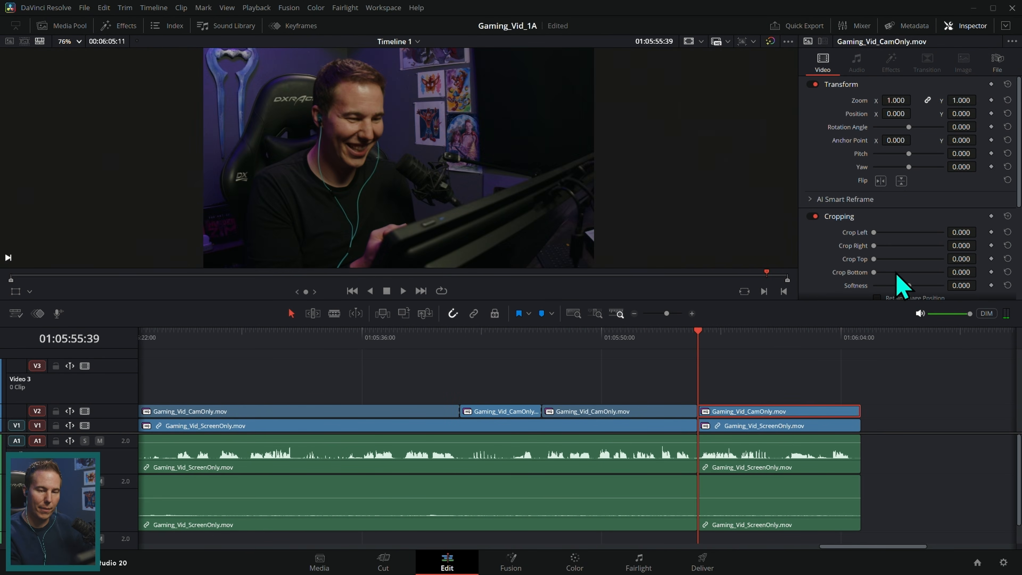
key(shift+Left)
key(space)
scroll(820, 390, right, 2)
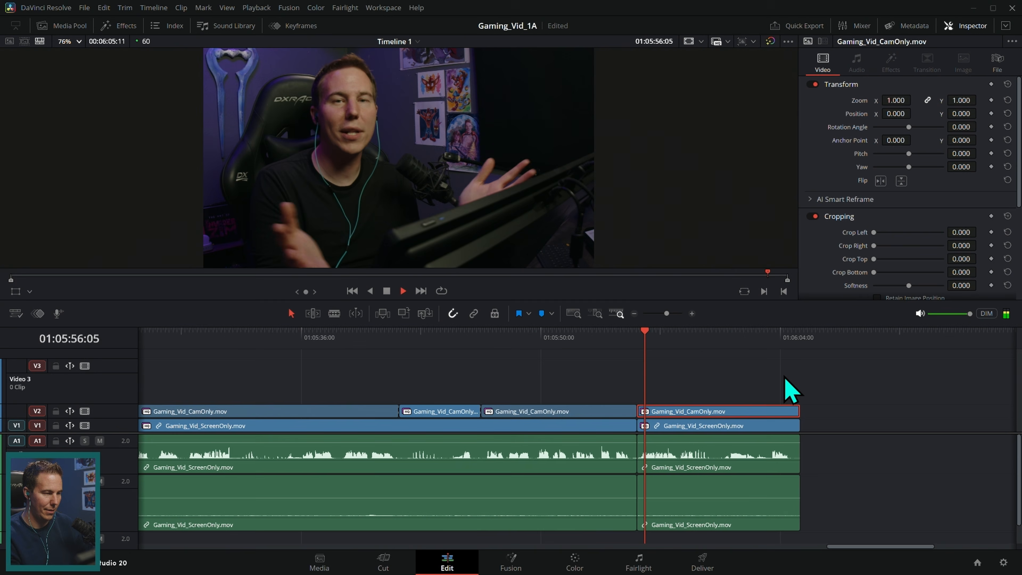
Ripple-trim the excess footage around the cut before the closing clip, near 01:05:55, and replay the transition.
key(space)
click(692, 314)
click(692, 315)
click(692, 314)
scroll(632, 382, left, 4)
click(445, 345)
key(space)
key(space)
click(616, 374)
drag(446, 346, 364, 353)
key(ctrl+shift+])
key(ctrl+shift+[)
key(space)
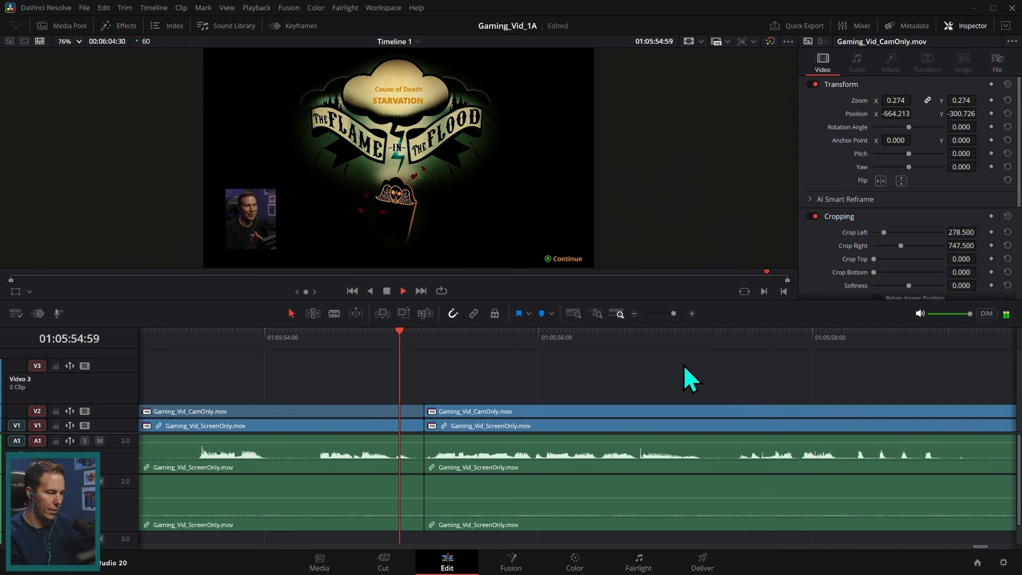
Play the closing full-screen camera clip to review its ending up to 01:06:00:55.
click(634, 314)
click(635, 314)
click(634, 315)
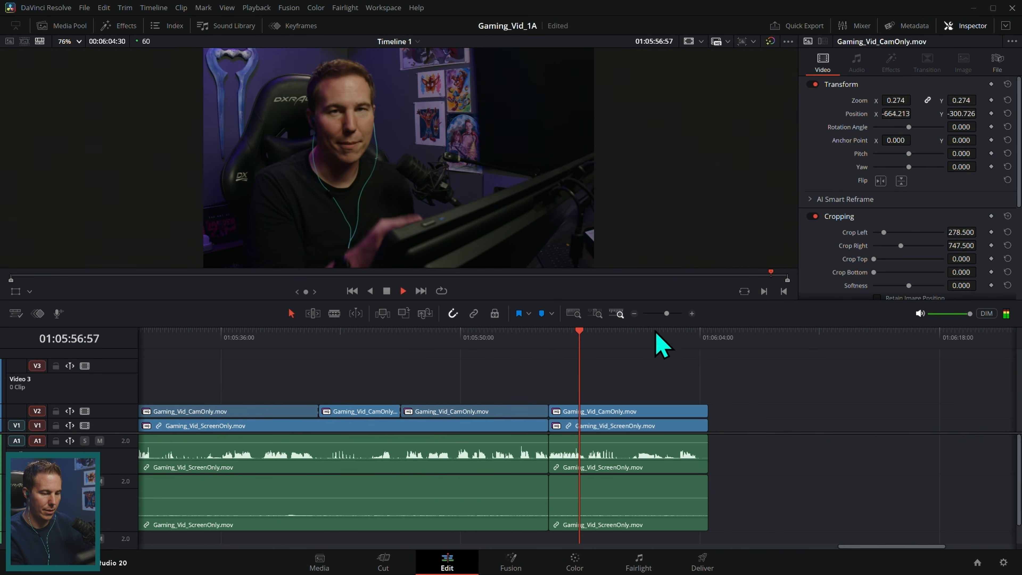
drag(701, 388, 849, 381)
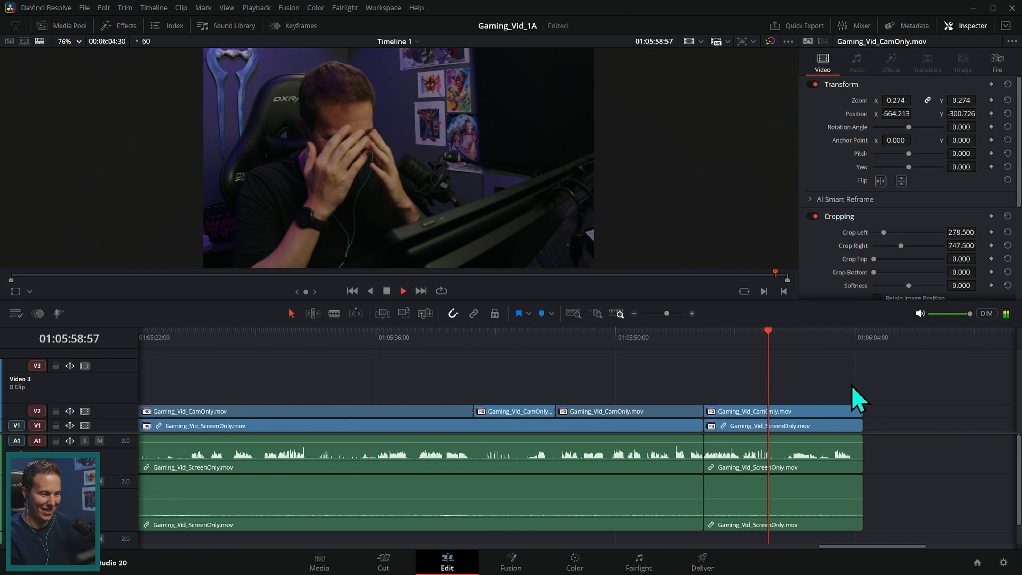
key(space)
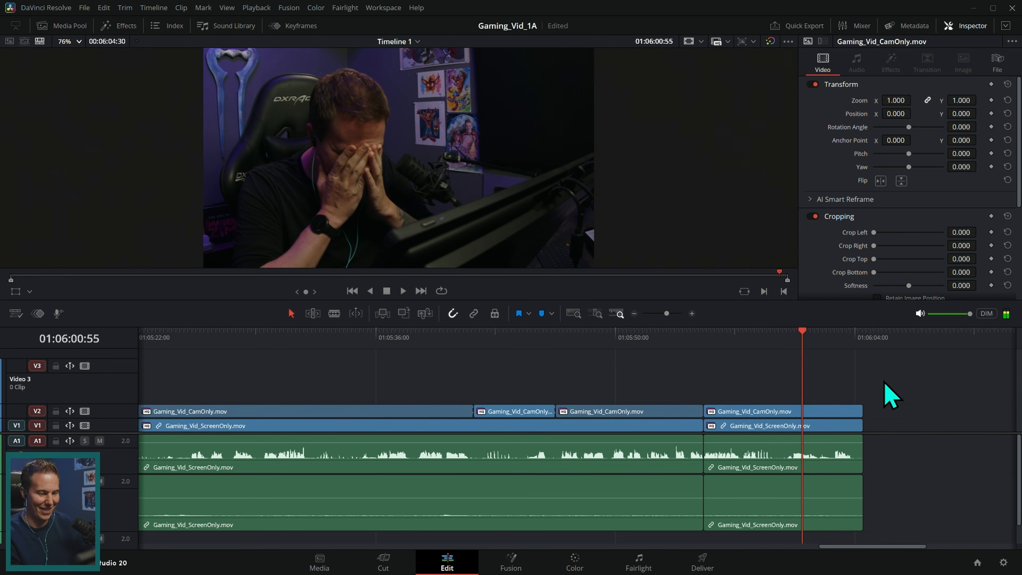
Fit the whole timeline in view and spot-check the edit at several points from beginning to end.
key(shift+z)
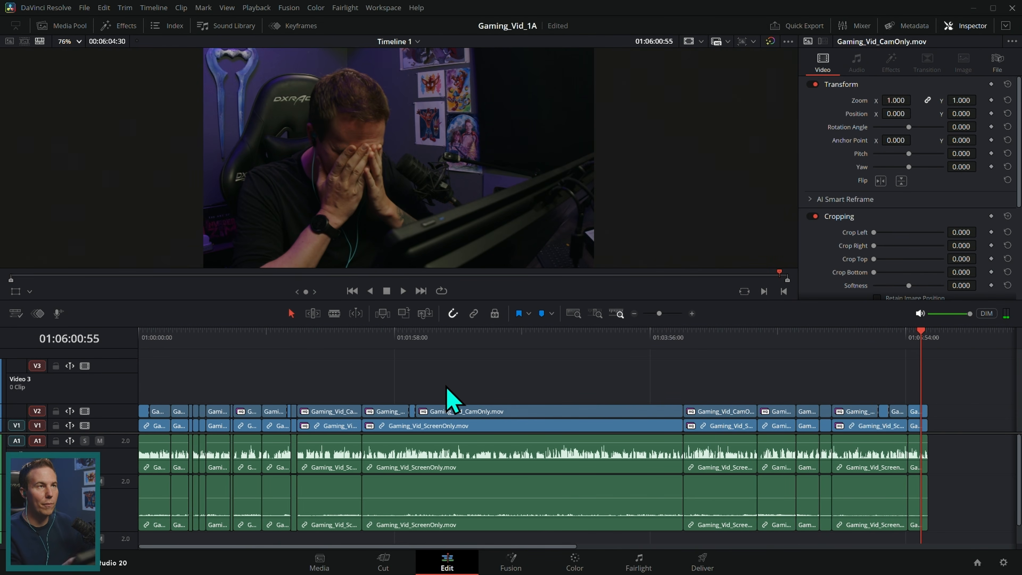
click(134, 340)
click(914, 337)
click(171, 365)
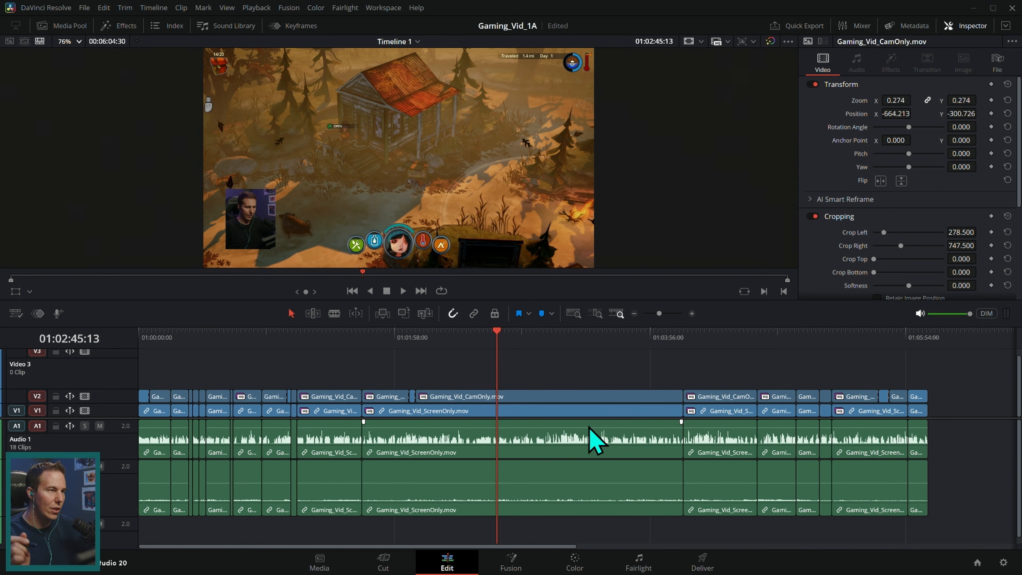
click(917, 338)
key(space)
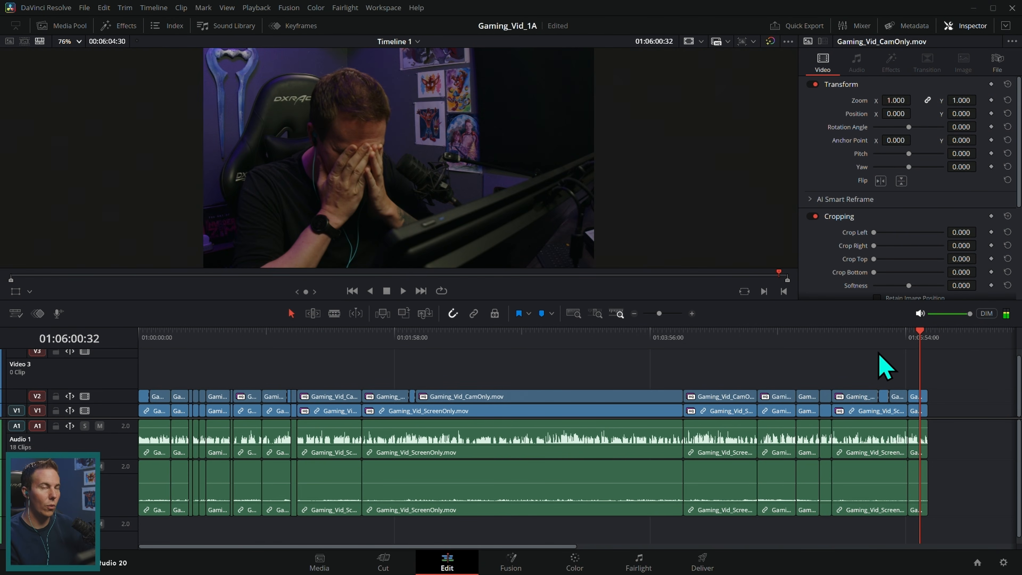
click(569, 338)
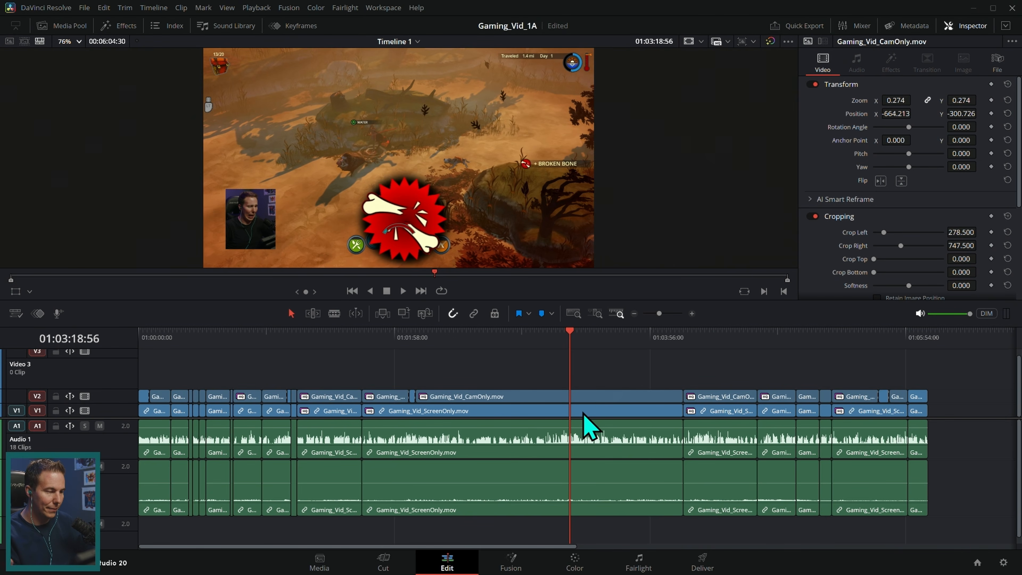
Open the V2 camera clip at 01:01:53:42 in Fusion and arrange the MediaIn1 and MediaOut1 nodes closer together.
click(385, 336)
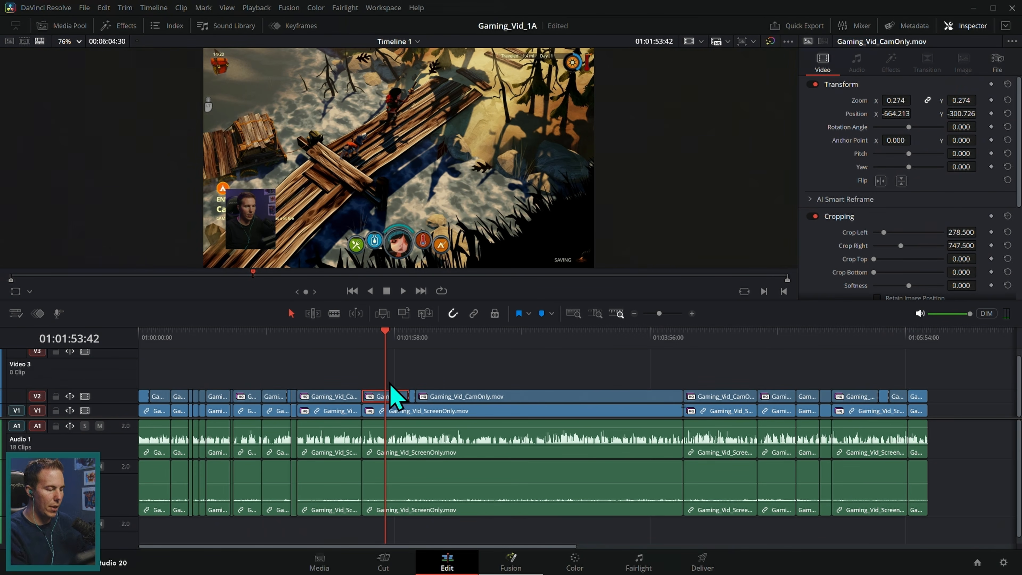
click(522, 560)
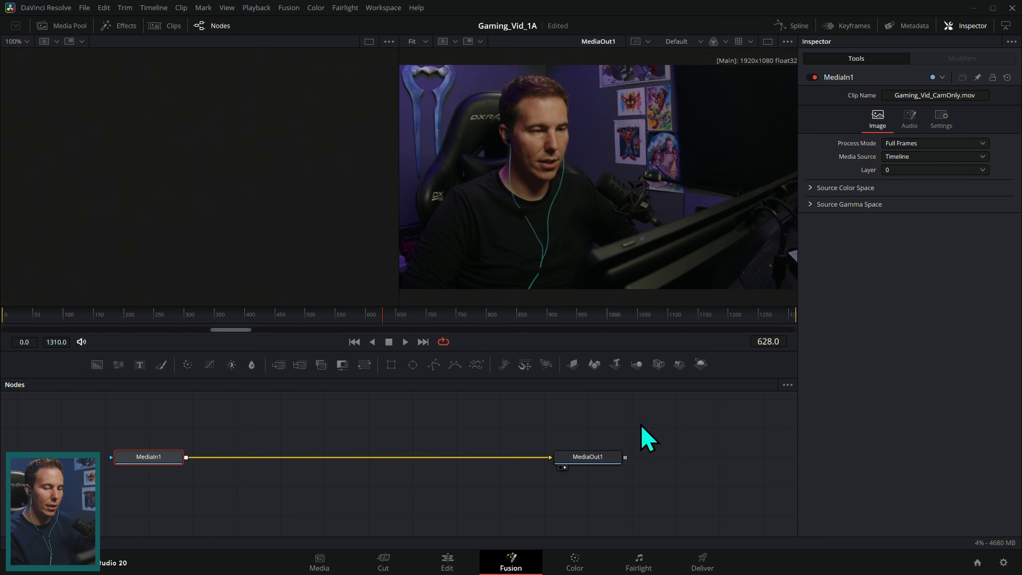
drag(447, 409, 580, 410)
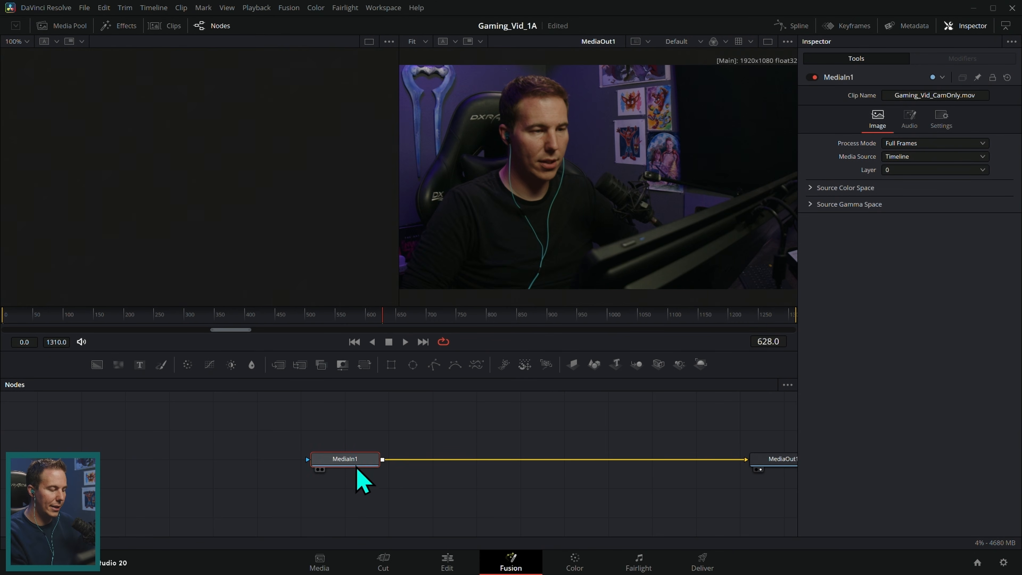
drag(767, 460, 547, 460)
click(368, 461)
drag(411, 478, 484, 489)
click(434, 475)
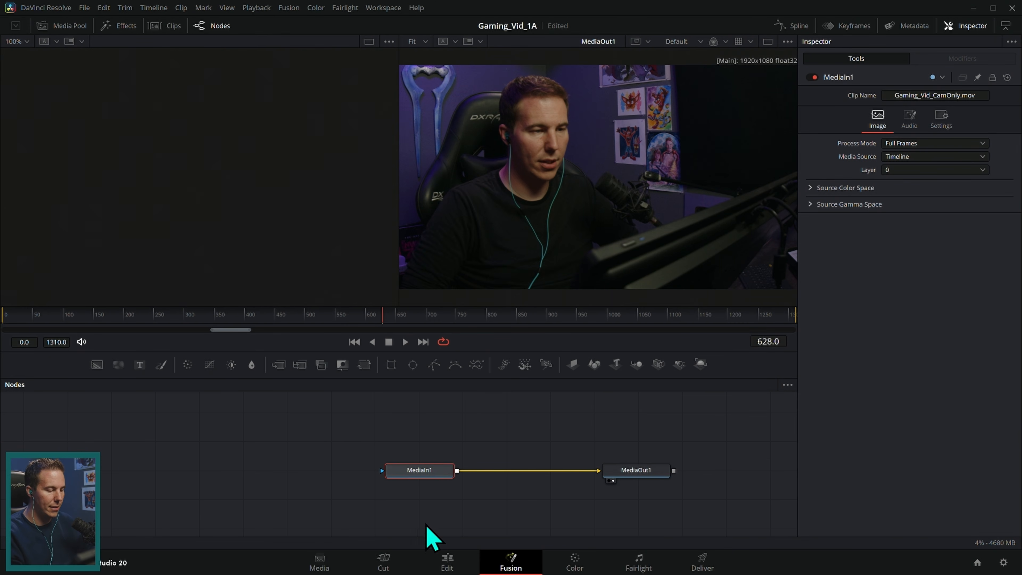
Add an ellipse mask to MediaIn1 and center it around the face at about X 0.35, Y 0.55.
click(414, 369)
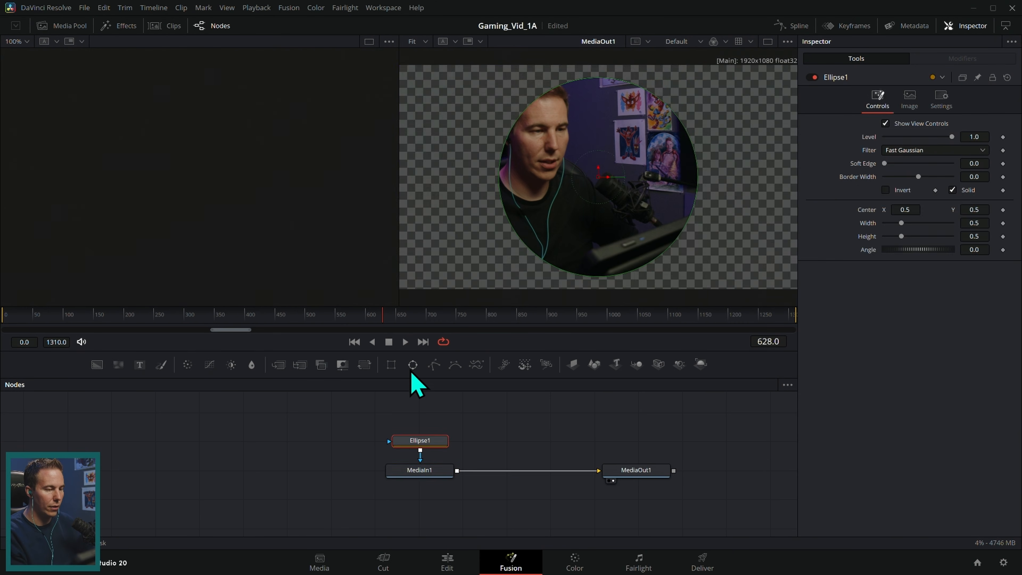
drag(611, 181, 539, 167)
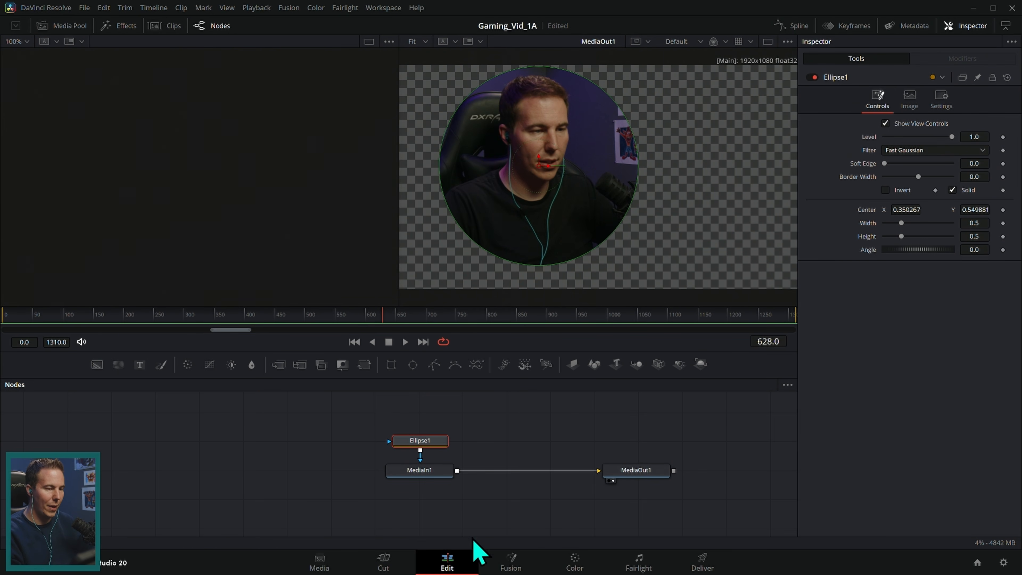
Return to the Edit page, reset the circular camera clip's cropping, and set its Position Y to -360.726.
click(459, 560)
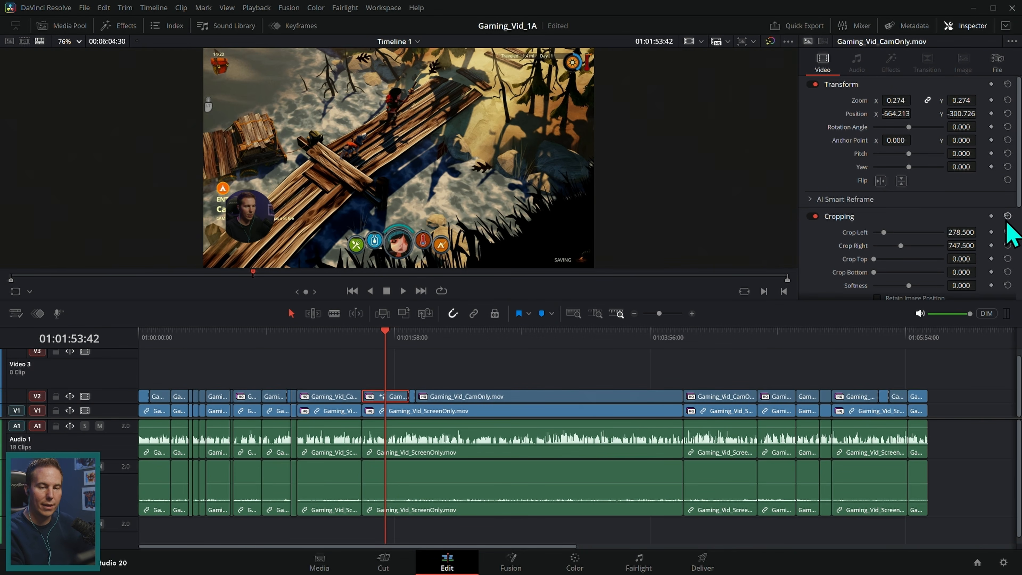
drag(959, 109, 919, 131)
drag(264, 228, 440, 177)
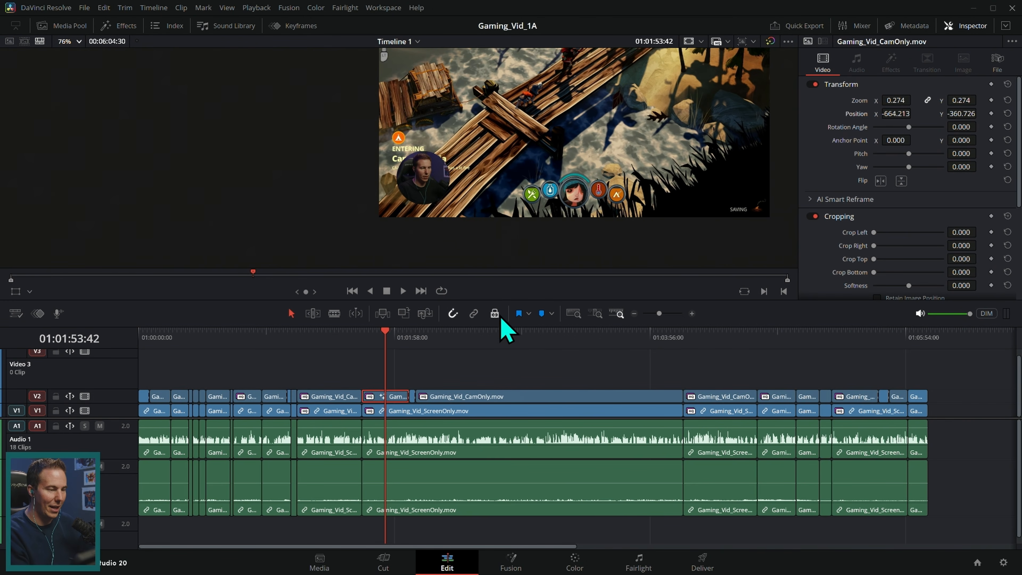
Find the Drop Shadow effect in the Resolve FX library and apply it to the circular camera clip on V2.
click(119, 25)
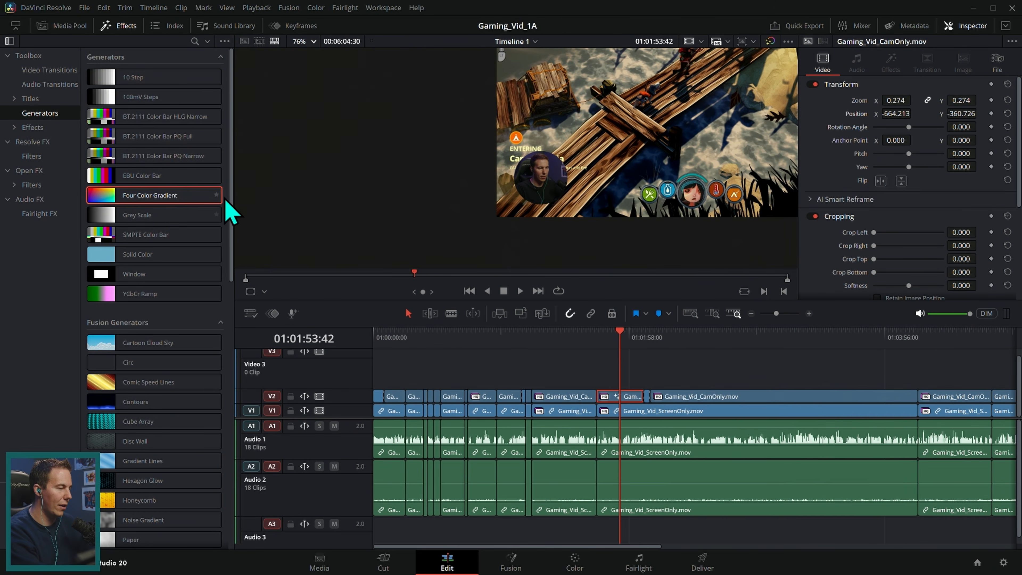
click(50, 157)
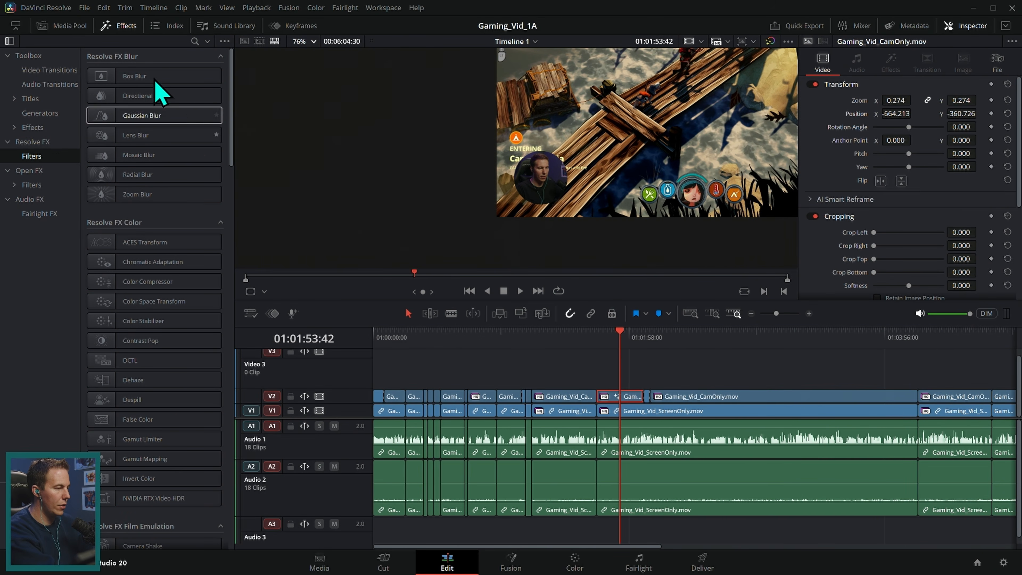
click(56, 145)
click(194, 41)
text(drop)
drag(102, 105, 293, 235)
drag(620, 394, 617, 396)
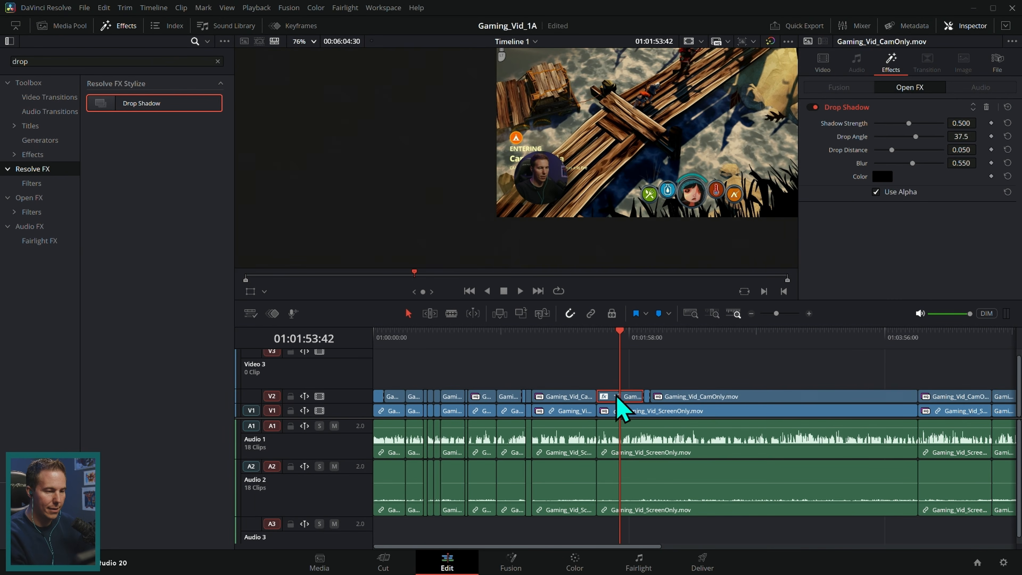
Zoom the viewer to 200% and set the Drop Shadow's strength to 1.000, angle 29.3, distance 0.019 and blur 0.256.
drag(565, 210, 628, 210)
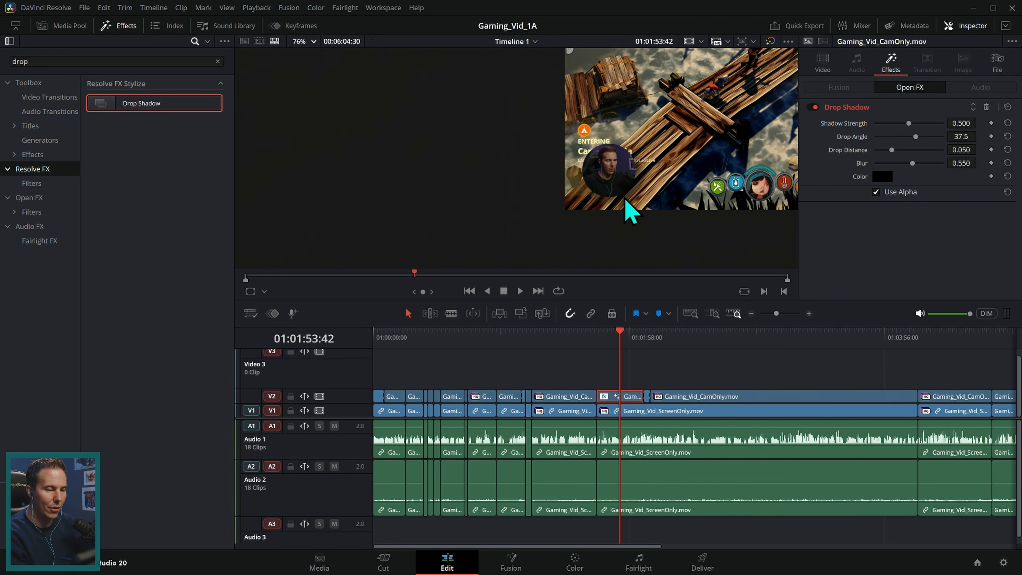
click(313, 42)
click(338, 139)
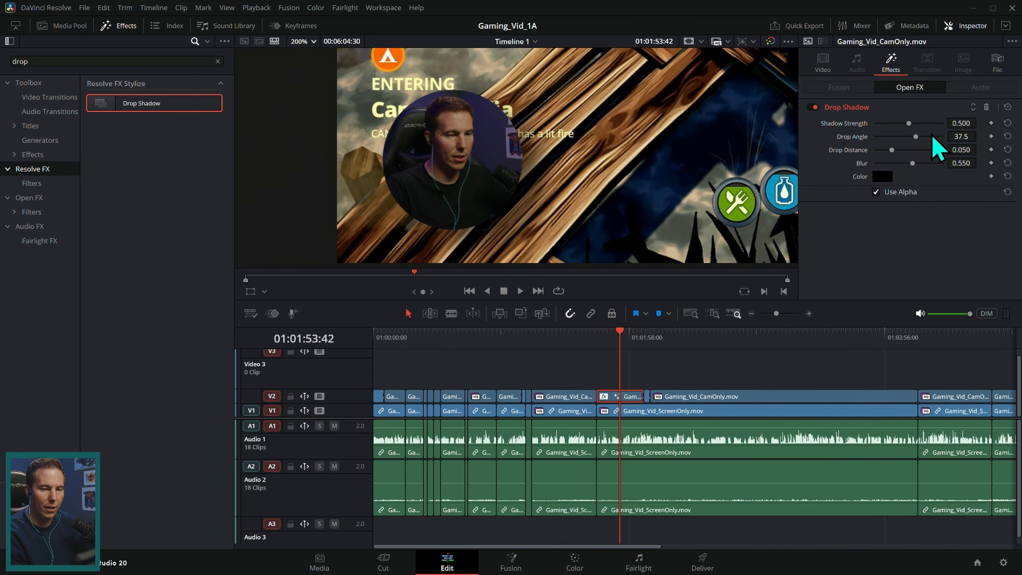
drag(912, 164, 869, 177)
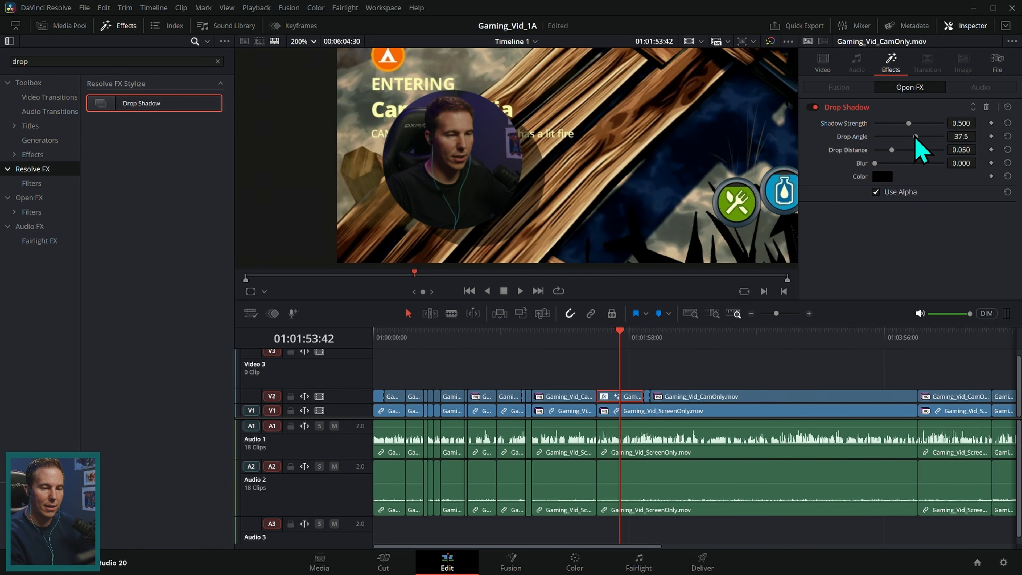
drag(908, 123, 903, 166)
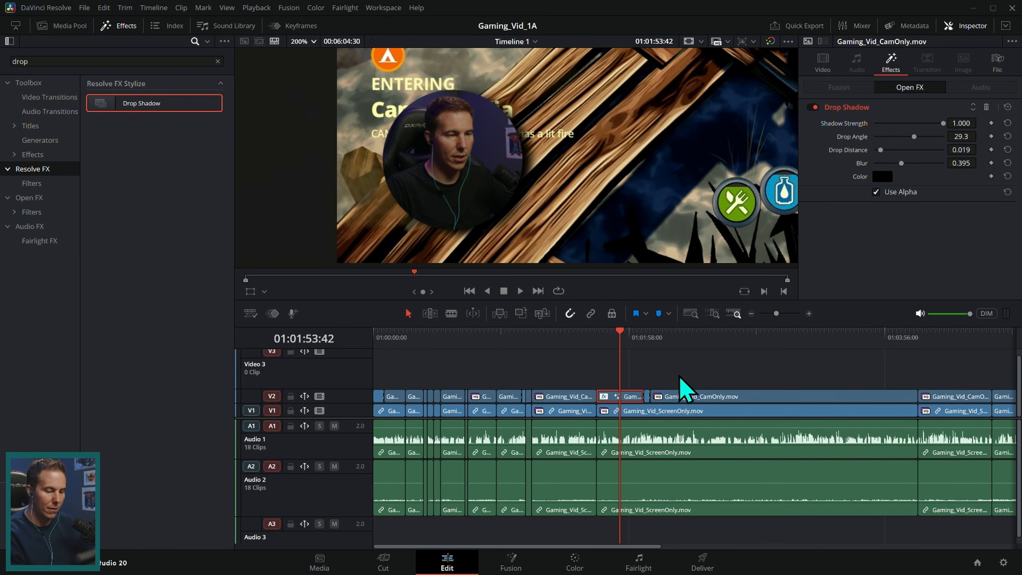
key(Up)
drag(901, 163, 893, 165)
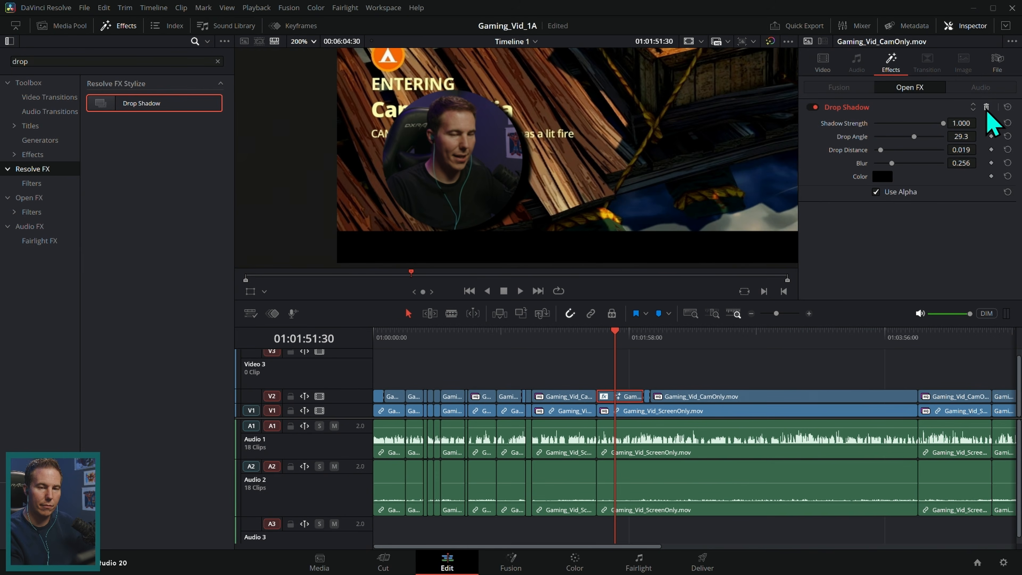
Delete the Drop Shadow effect from the circular camera clip and reset its Fusion composition.
click(986, 106)
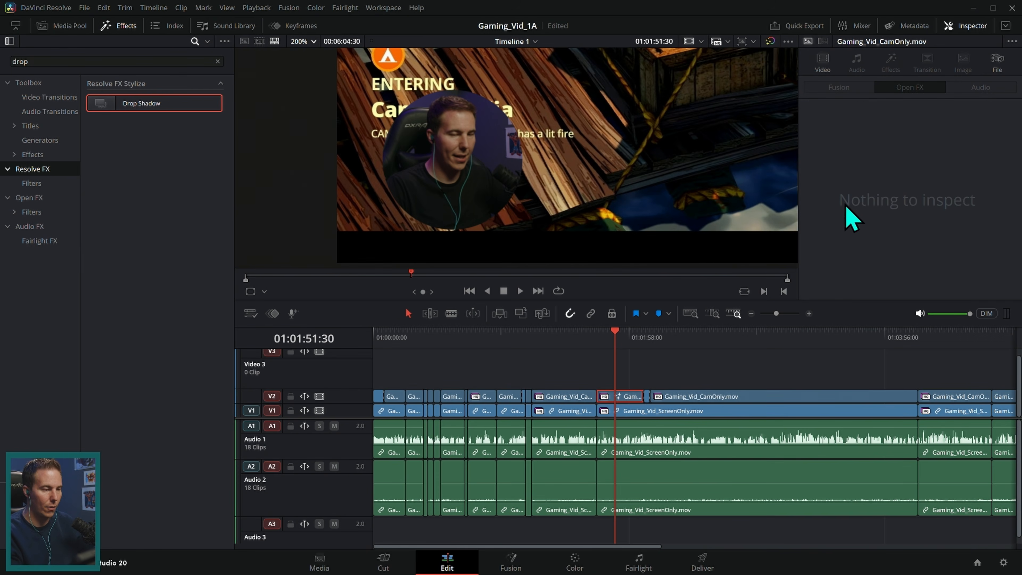
right_click(630, 399)
click(741, 260)
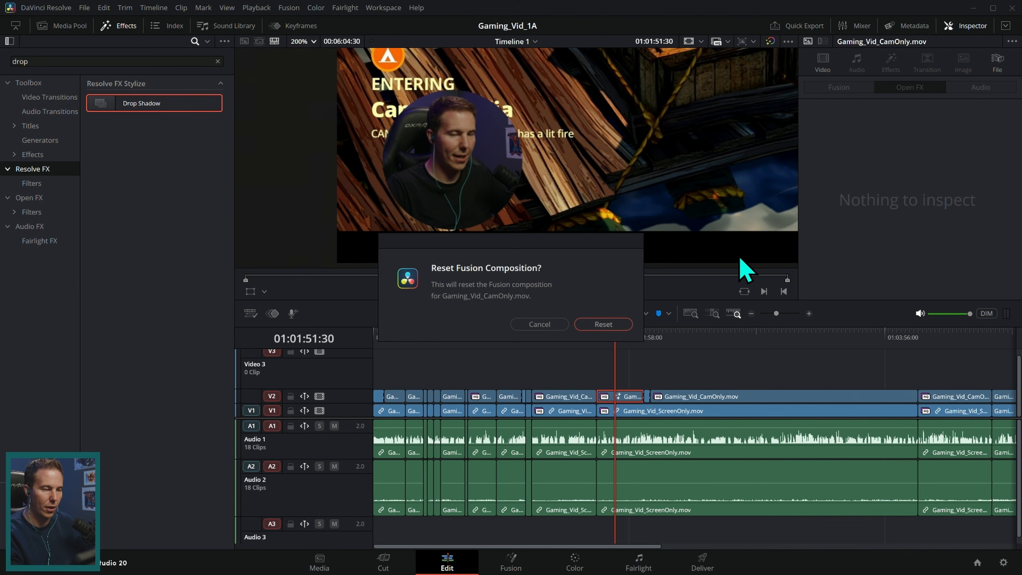
click(611, 328)
Copy the preceding V2 camera clip's transform and cropping attributes and paste them onto the reset camera clip.
click(574, 397)
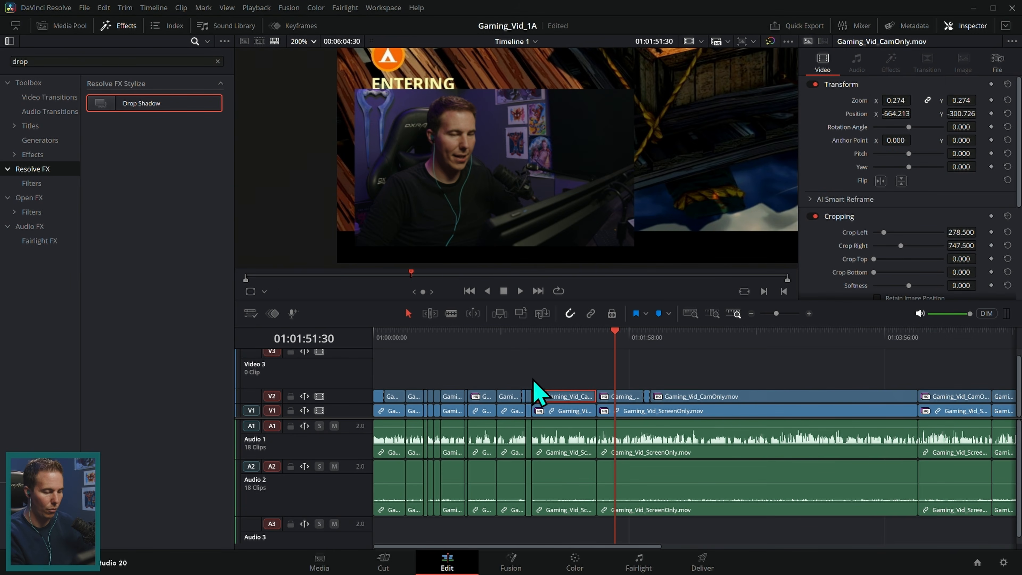
click(621, 398)
key(alt+v)
click(609, 447)
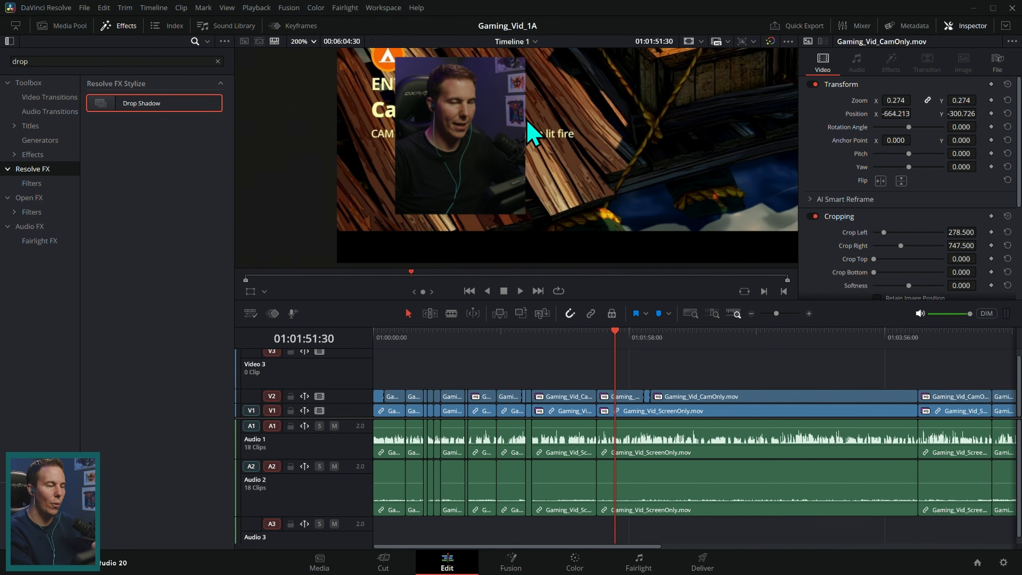
Move all camera clips from V2 up to V3 and reduce the V3 track height.
drag(527, 122, 536, 141)
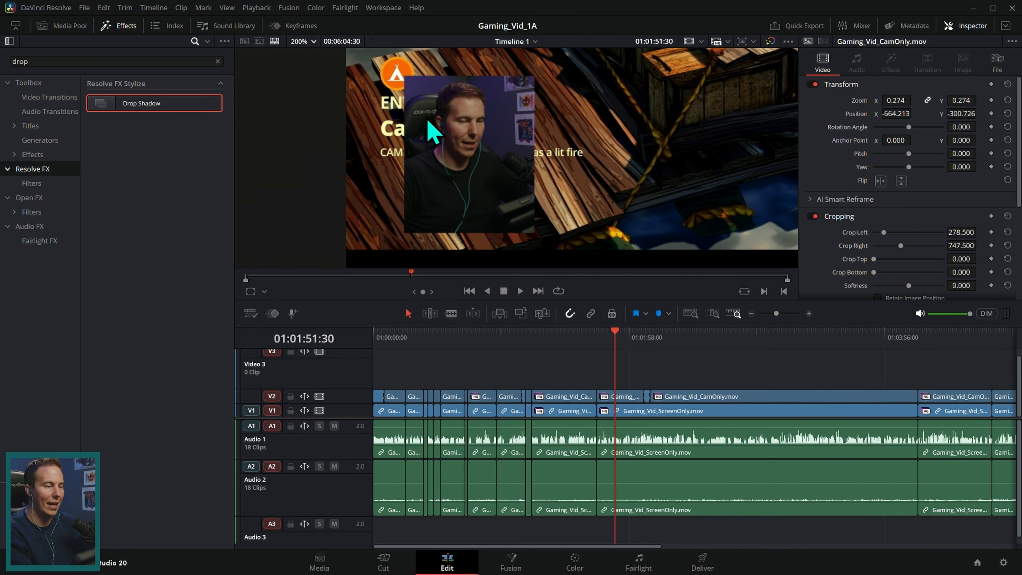
click(751, 314)
drag(799, 354, 362, 409)
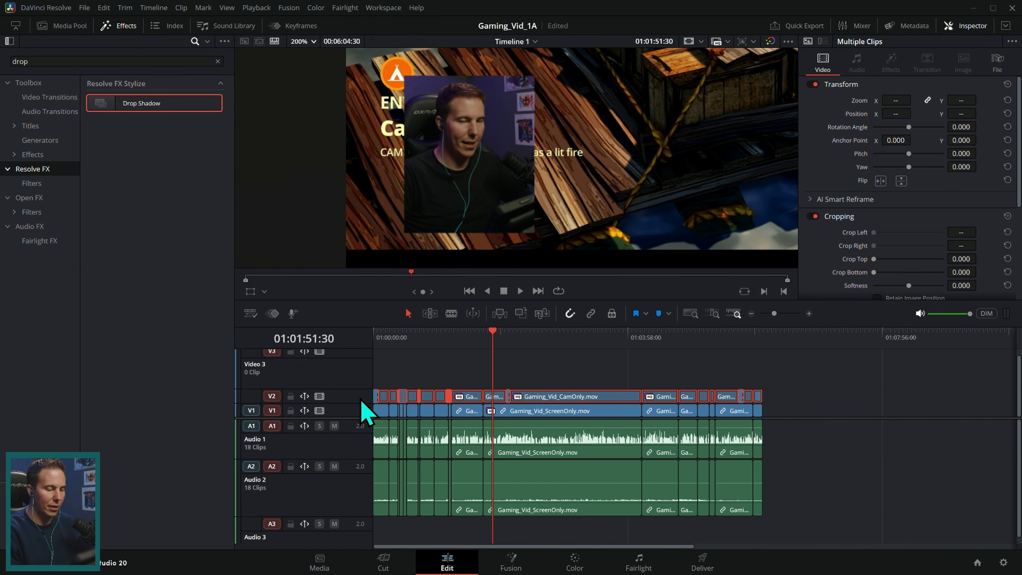
key(alt+Up)
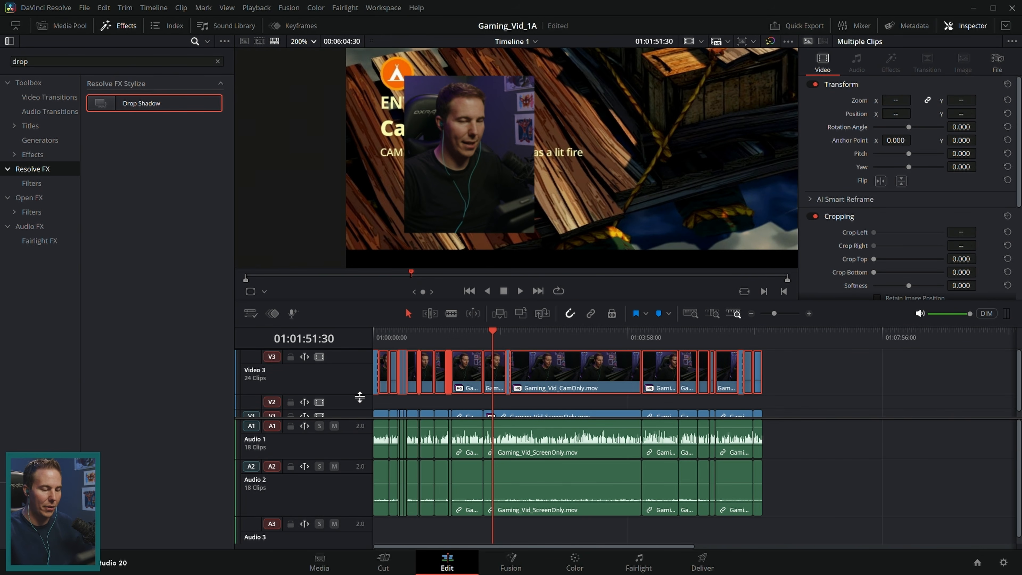
drag(359, 397, 359, 367)
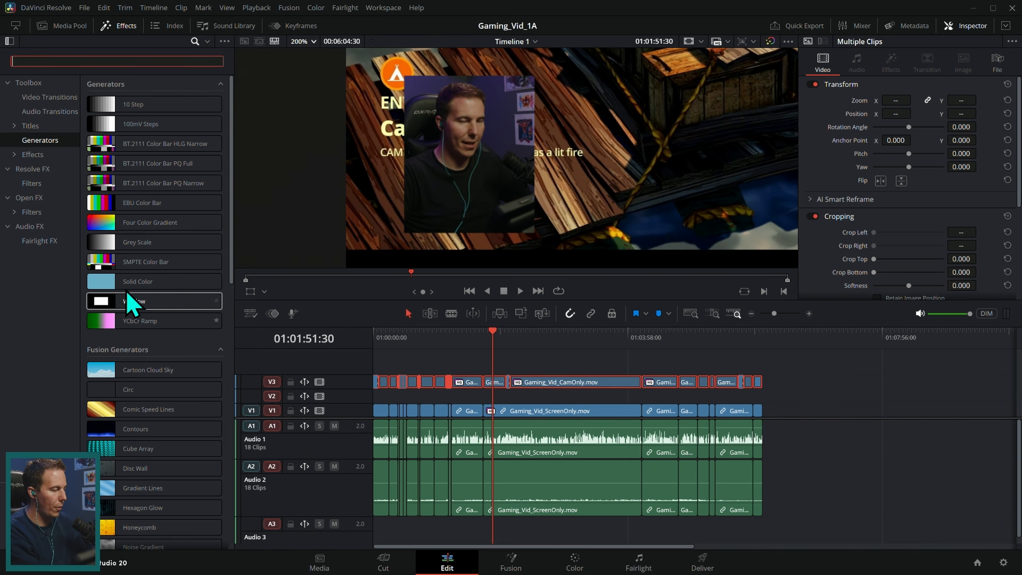
Place a Solid Color generator on V2 beneath the camera clips and stretch it across the entire timeline.
drag(103, 286, 141, 304)
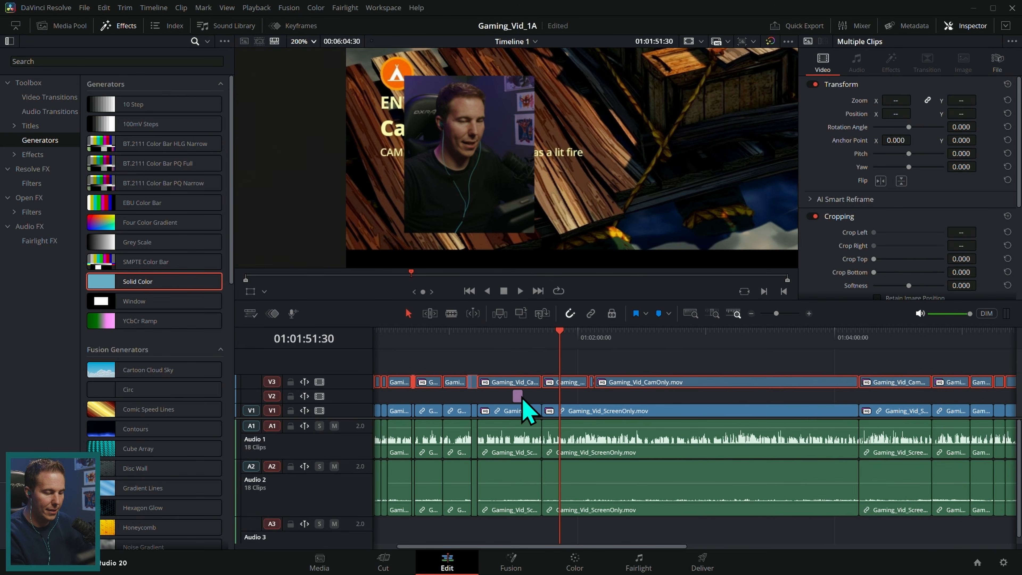
click(517, 398)
click(808, 314)
click(809, 313)
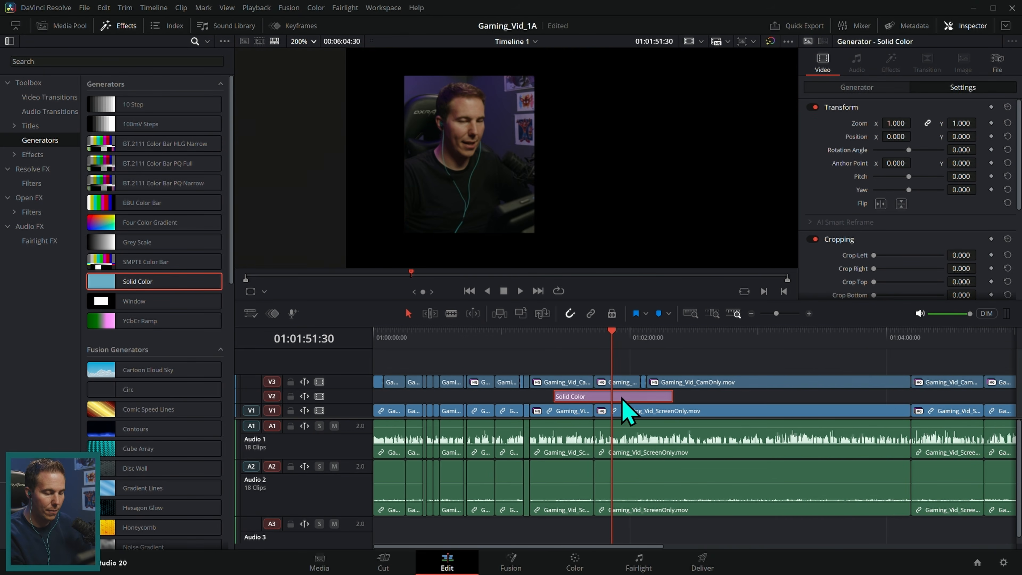
drag(617, 397, 486, 406)
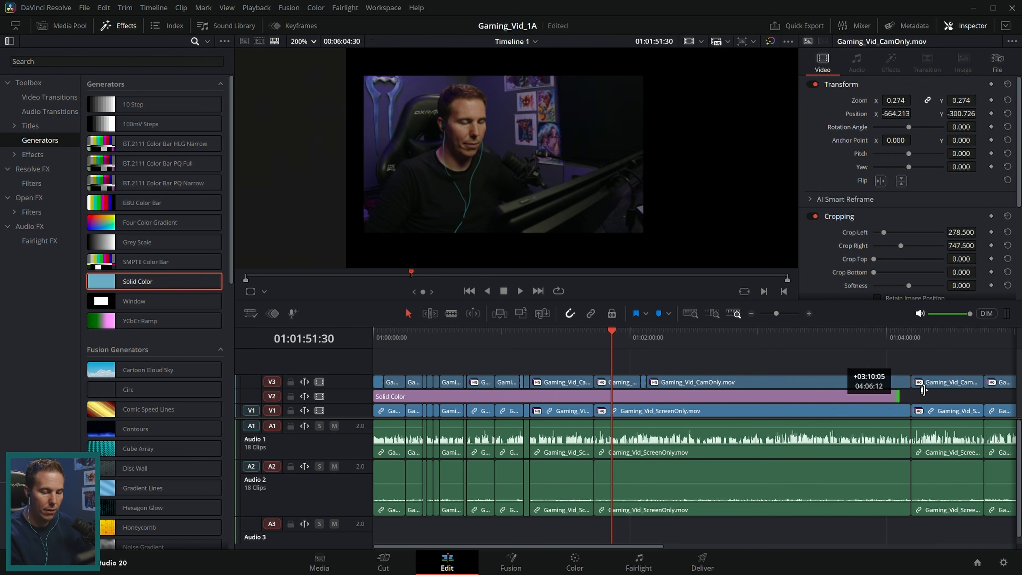
drag(903, 404, 754, 406)
Move the playhead to 01:03:13:37 and change the Solid Color generator's color to orange.
click(576, 339)
click(601, 397)
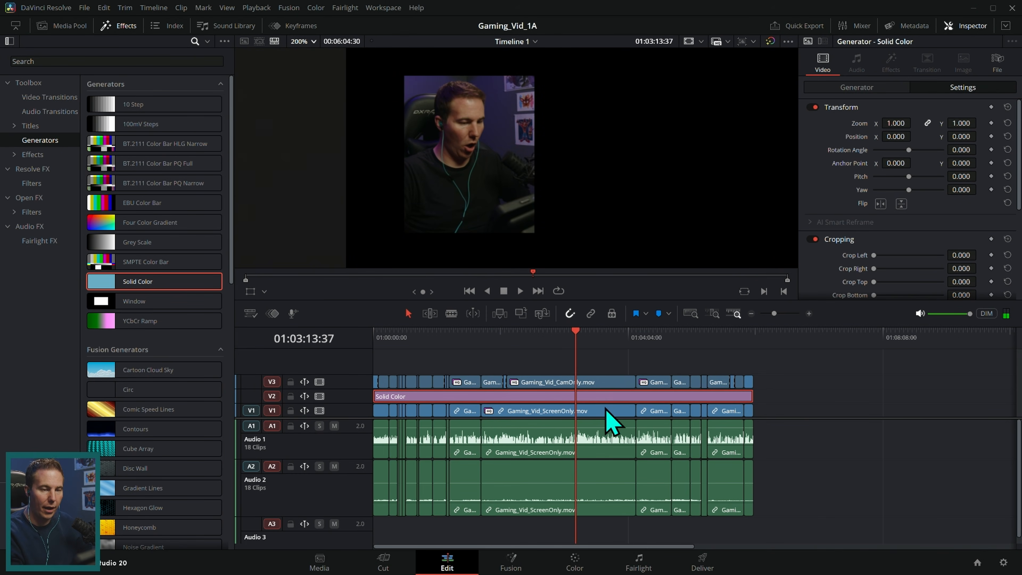
click(877, 91)
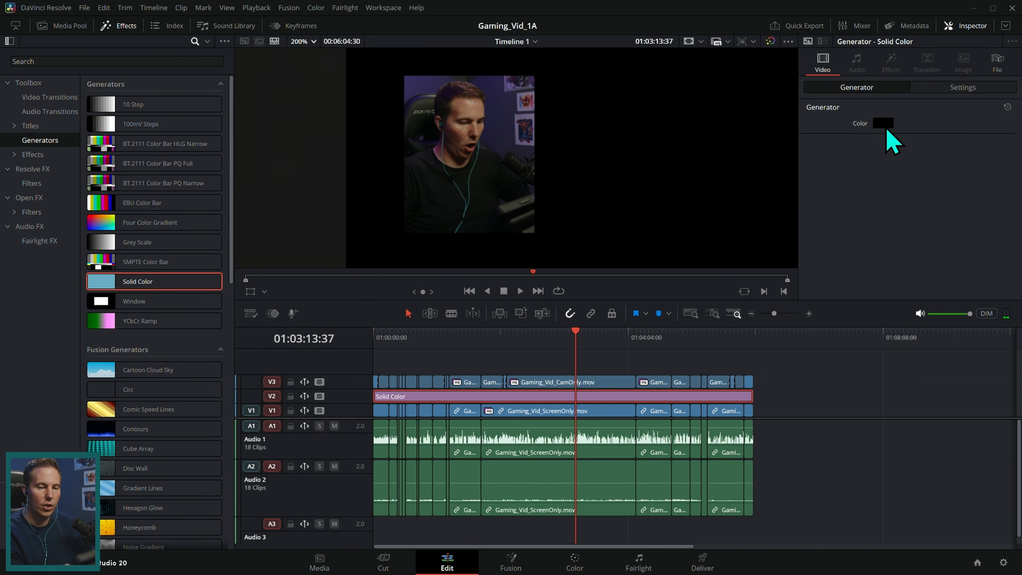
click(882, 123)
drag(575, 228, 624, 167)
click(600, 185)
click(639, 370)
Crop the Solid Color into a border around the camera with left 100.3, right 1555, top 685.5 and bottom 79.9.
click(946, 89)
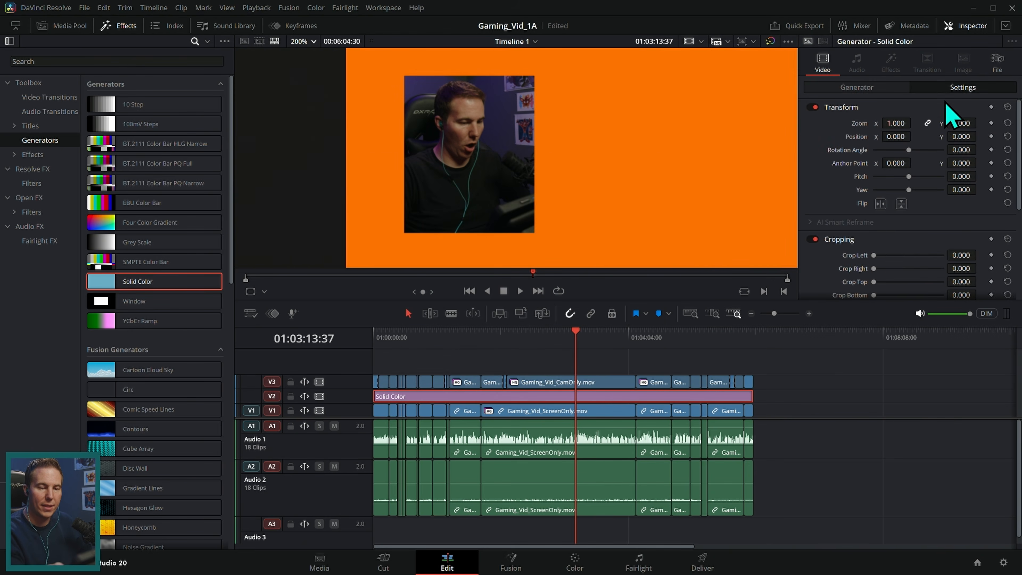
scroll(871, 193, down, 3)
mouse_move(875, 184)
mouse_down()
mouse_move(887, 183)
mouse_move(878, 197)
mouse_up()
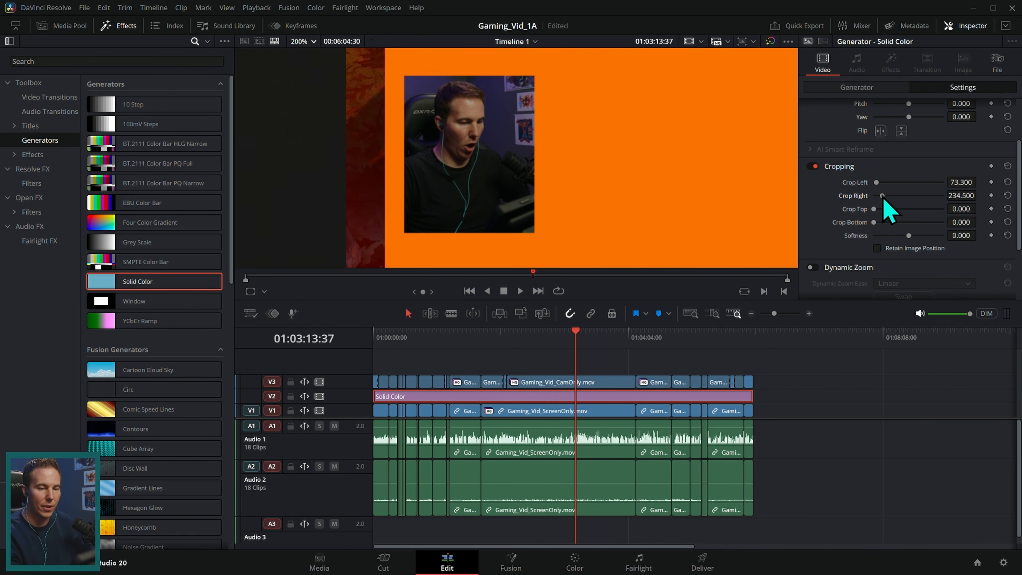
drag(910, 197, 977, 181)
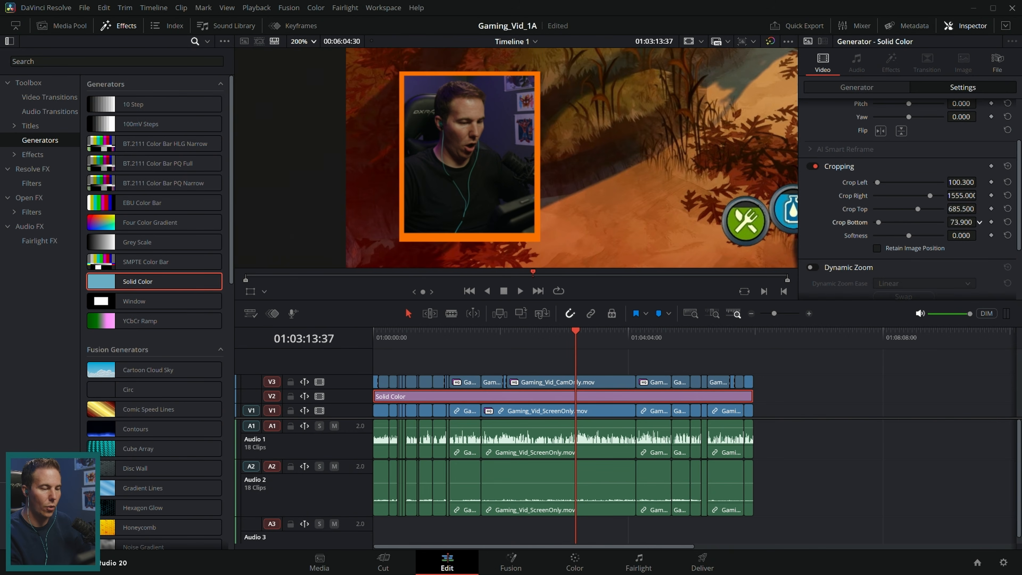
drag(979, 222, 979, 221)
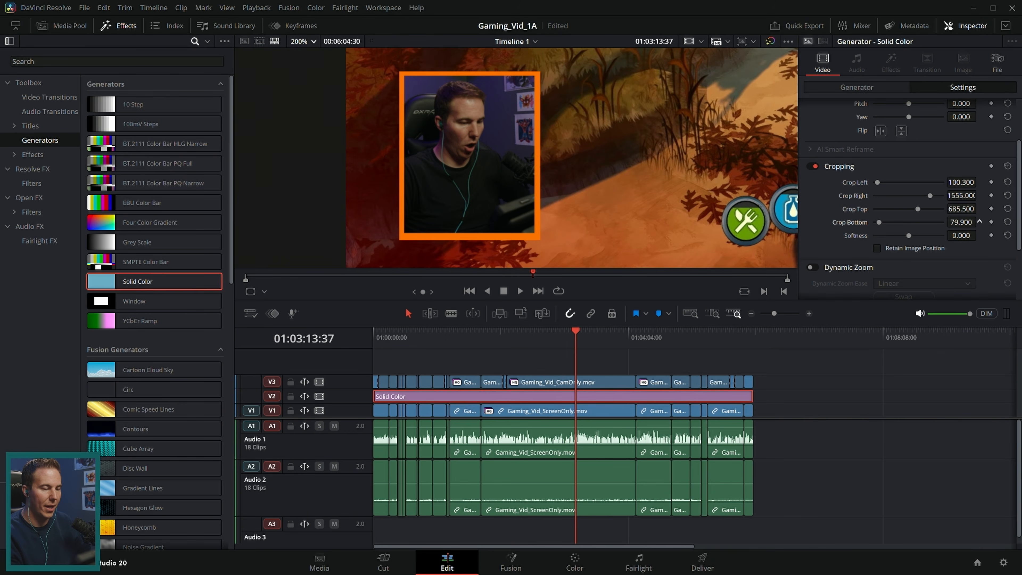
click(867, 372)
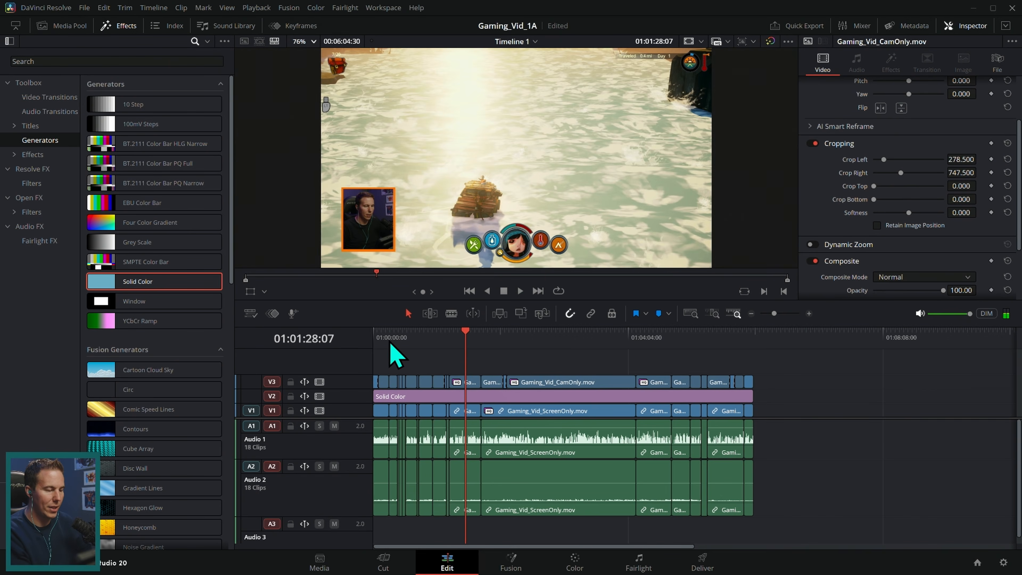
Spot-check the orange border at full-screen and corner camera shots along the timeline.
click(379, 336)
click(780, 313)
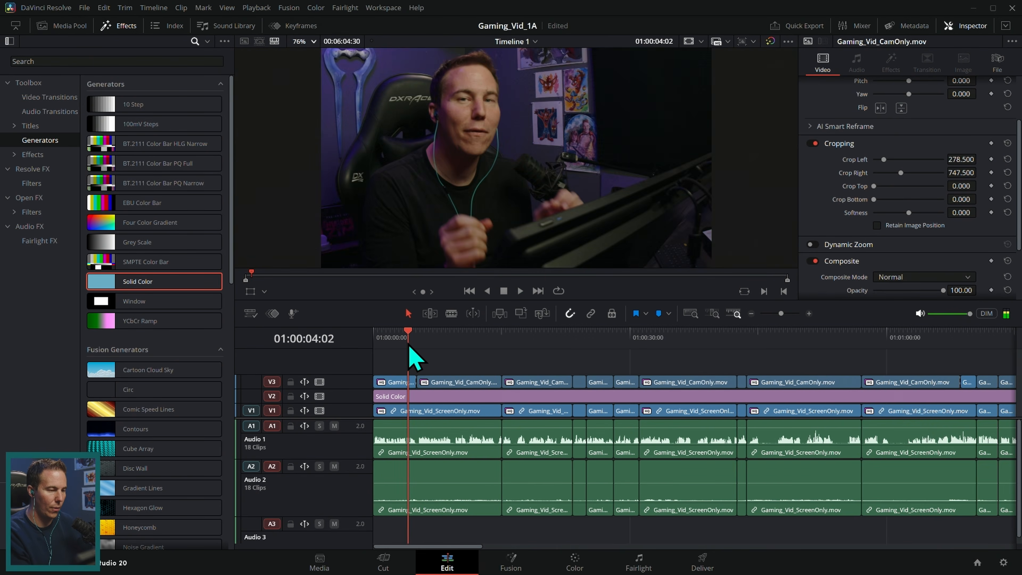
click(405, 340)
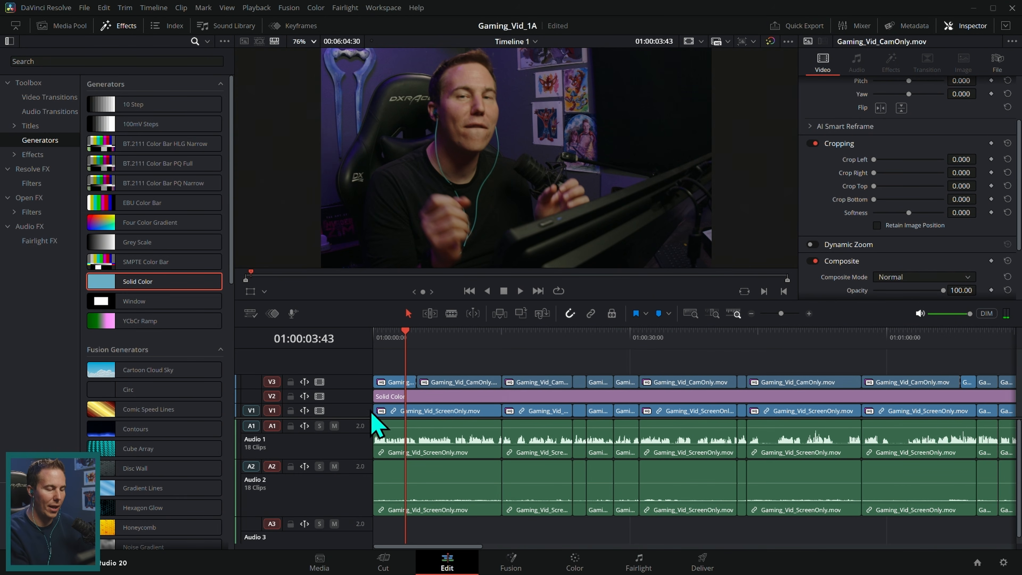
click(433, 334)
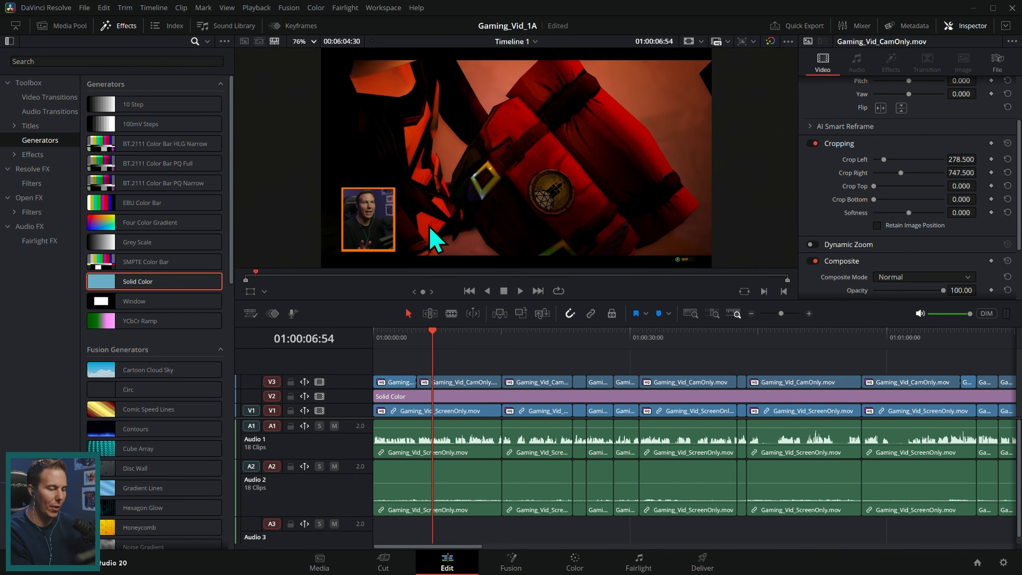
click(467, 334)
click(543, 334)
click(750, 315)
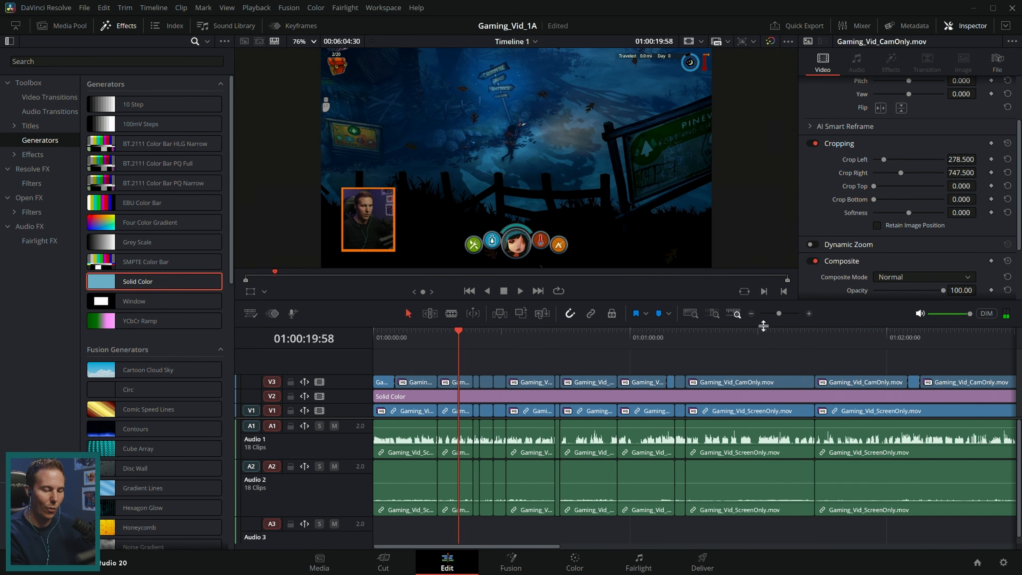
click(750, 314)
click(761, 341)
click(750, 313)
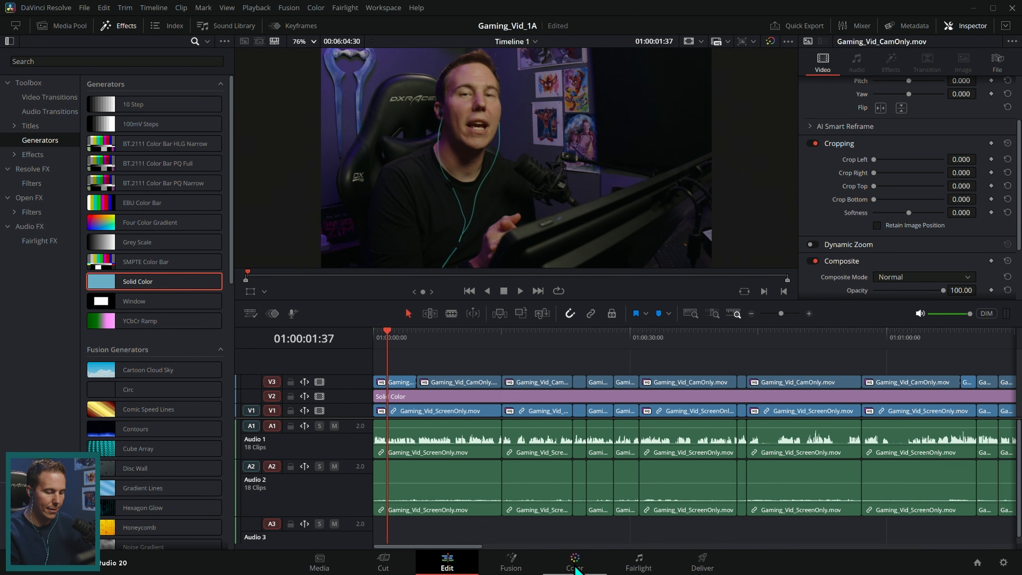
Check the clip thumbnails on the Color page, and return to the Edit page to disable video tracks V1 and V2.
click(575, 565)
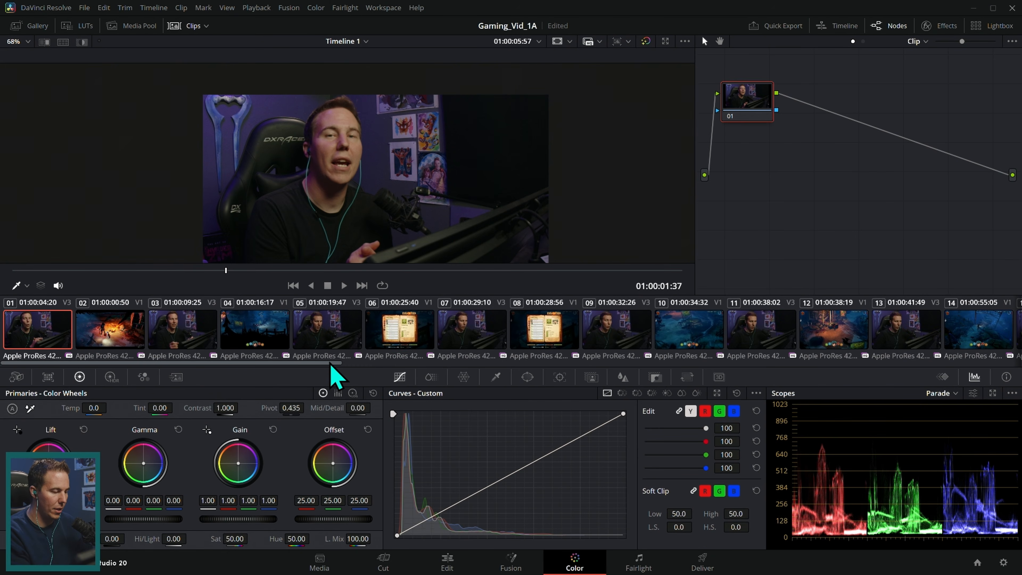
drag(330, 363, 230, 369)
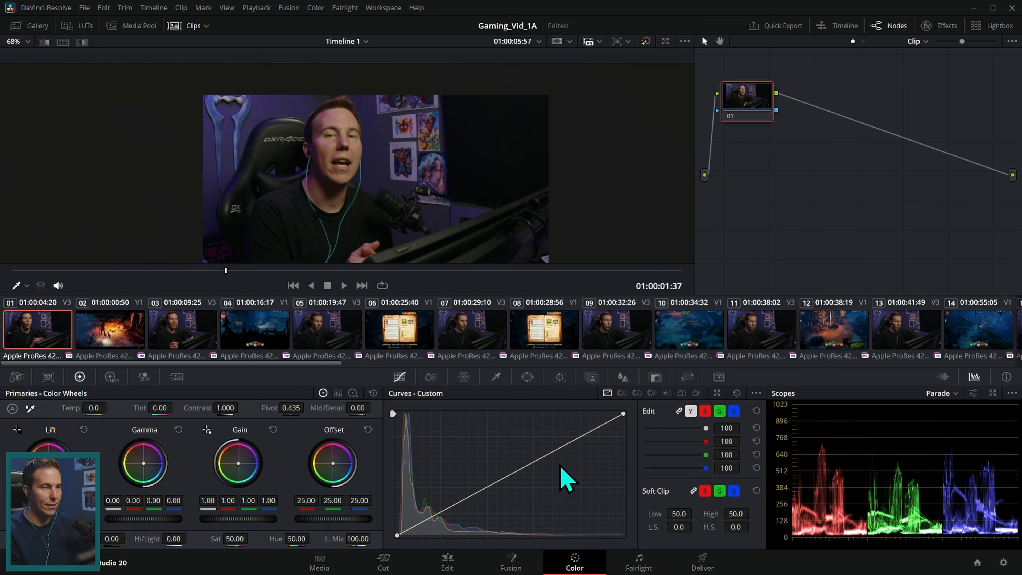
click(447, 562)
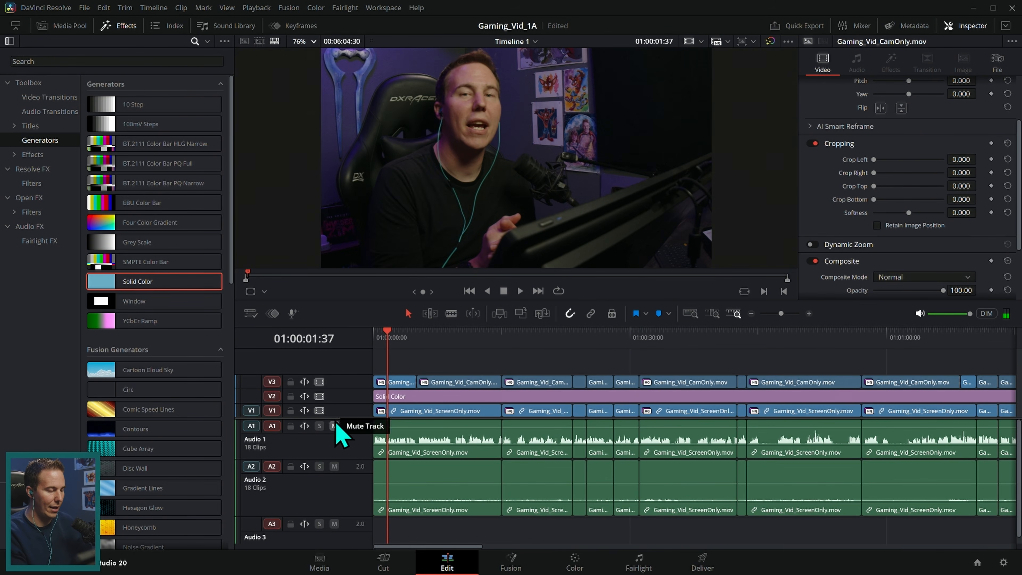
click(319, 410)
click(319, 396)
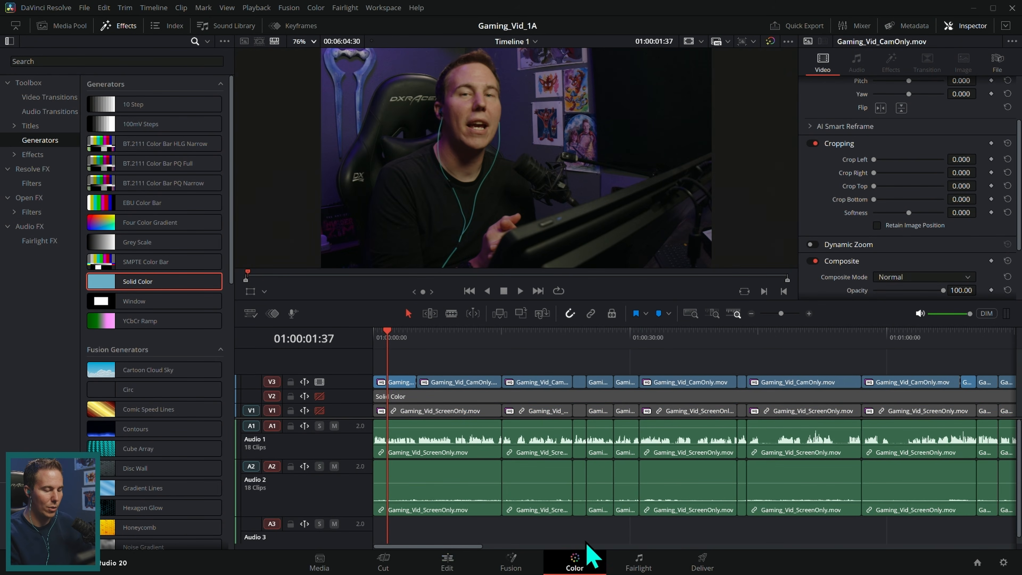
On the Color page, look through several camera clips and select clip 01 for grading.
click(579, 560)
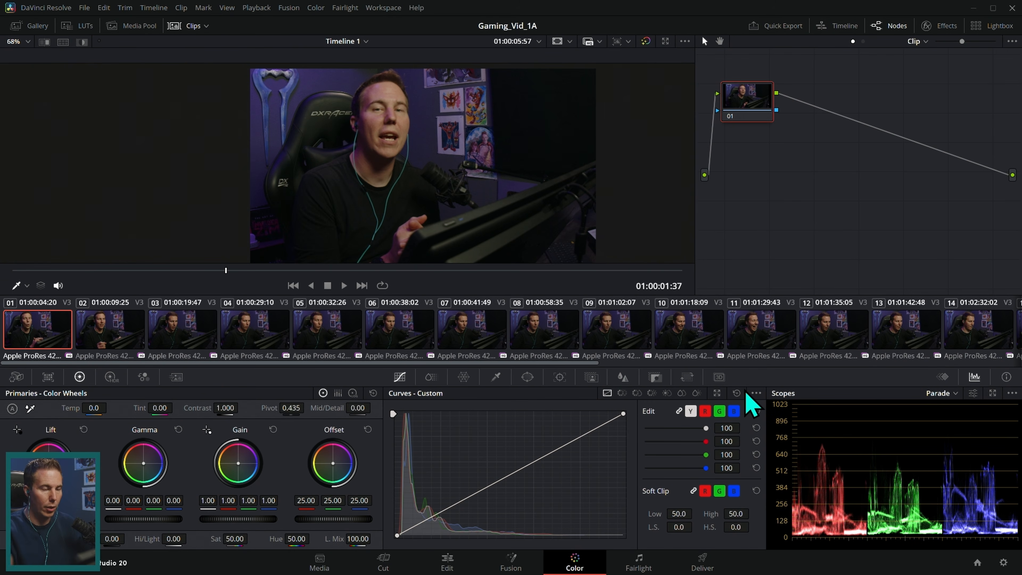
click(397, 337)
click(466, 328)
click(541, 330)
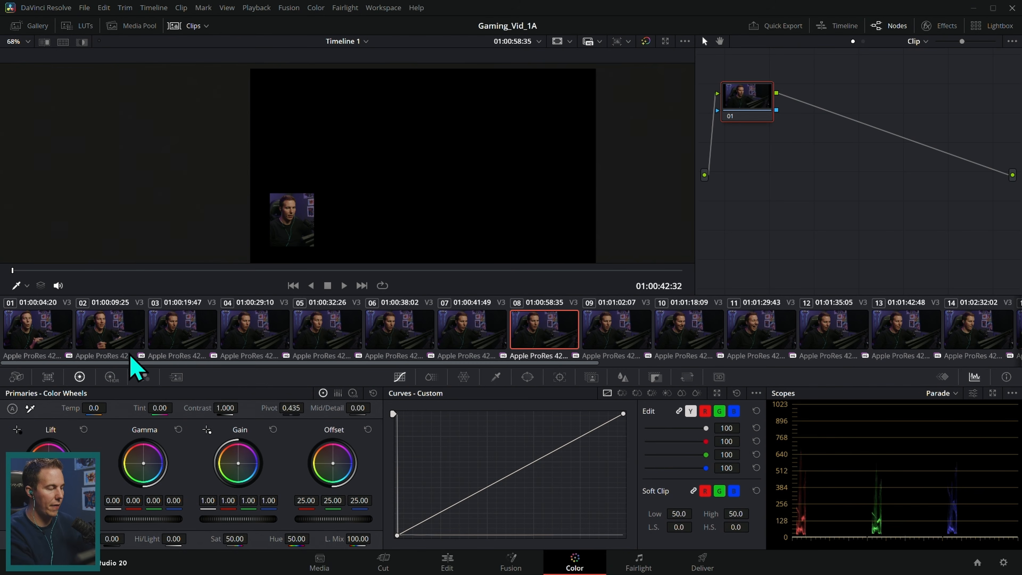
click(43, 333)
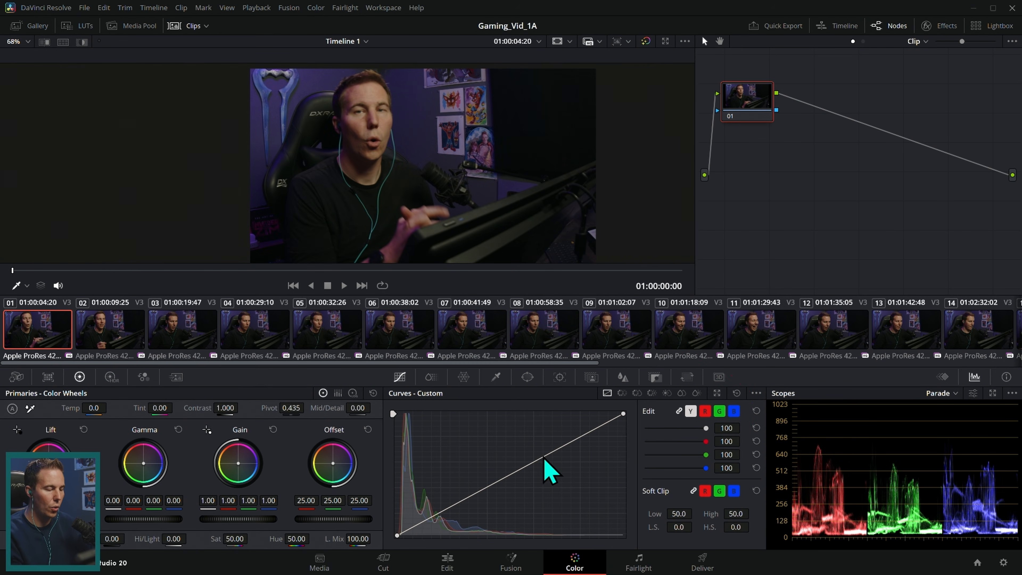
Raise the highlights and anchor the shadows on clip 01's custom curve, and compare the picture with the grade bypassed.
drag(551, 452, 551, 443)
click(440, 510)
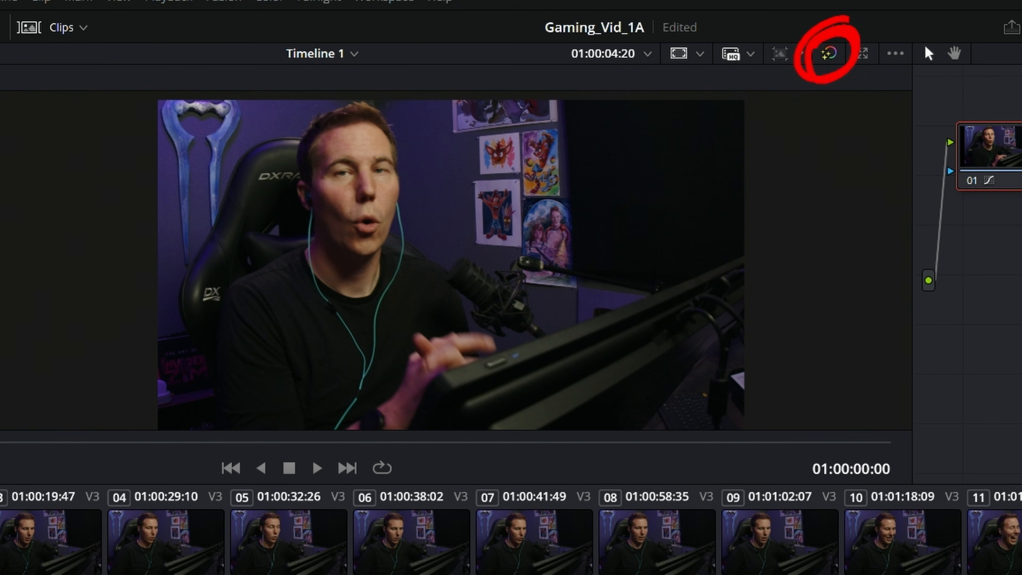
click(829, 53)
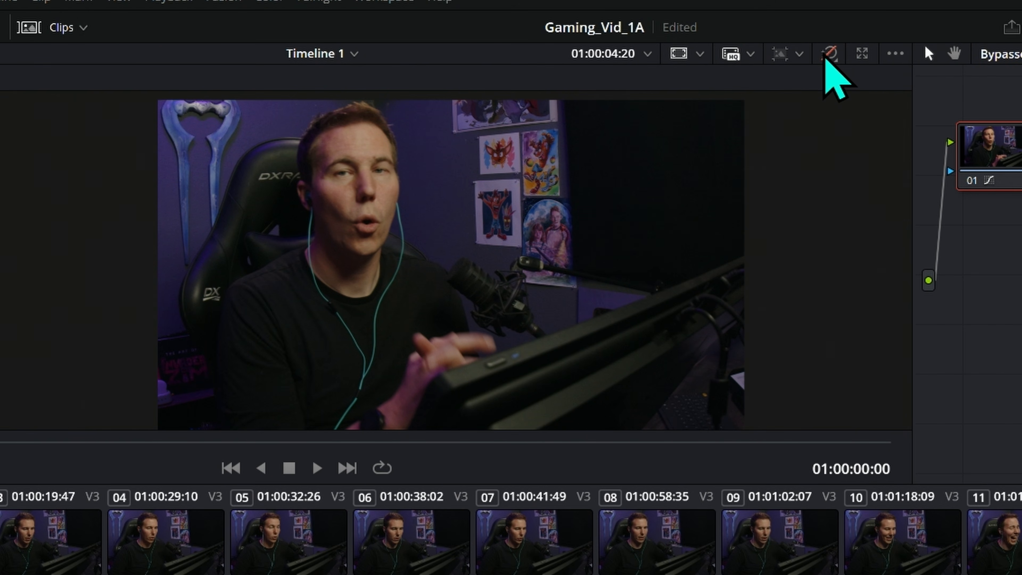
click(828, 58)
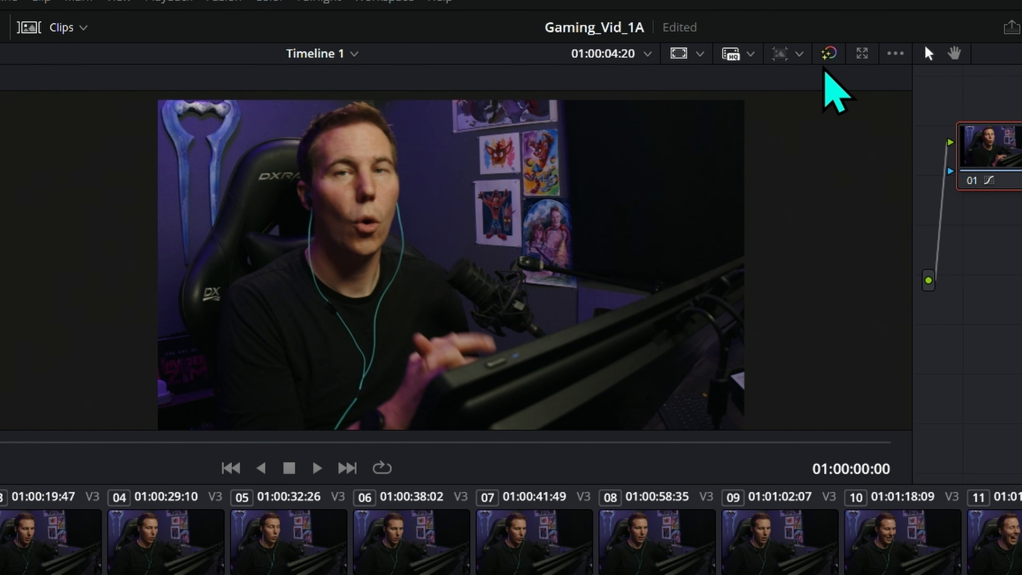
click(828, 54)
click(829, 54)
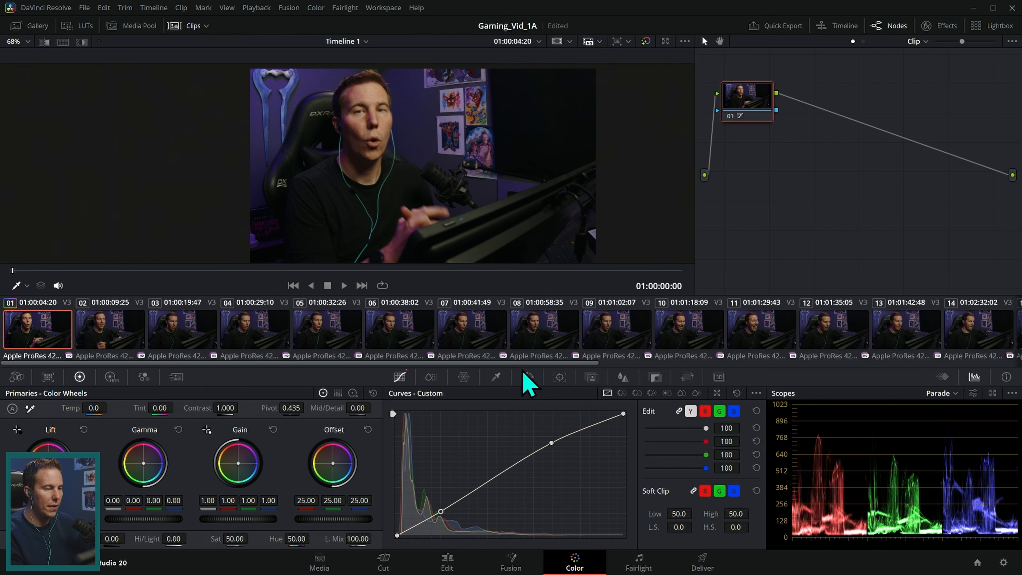
Inspect the face at 200% zoom and sharpen clip 01 by setting the Blur radius to 0.45.
click(16, 41)
click(43, 134)
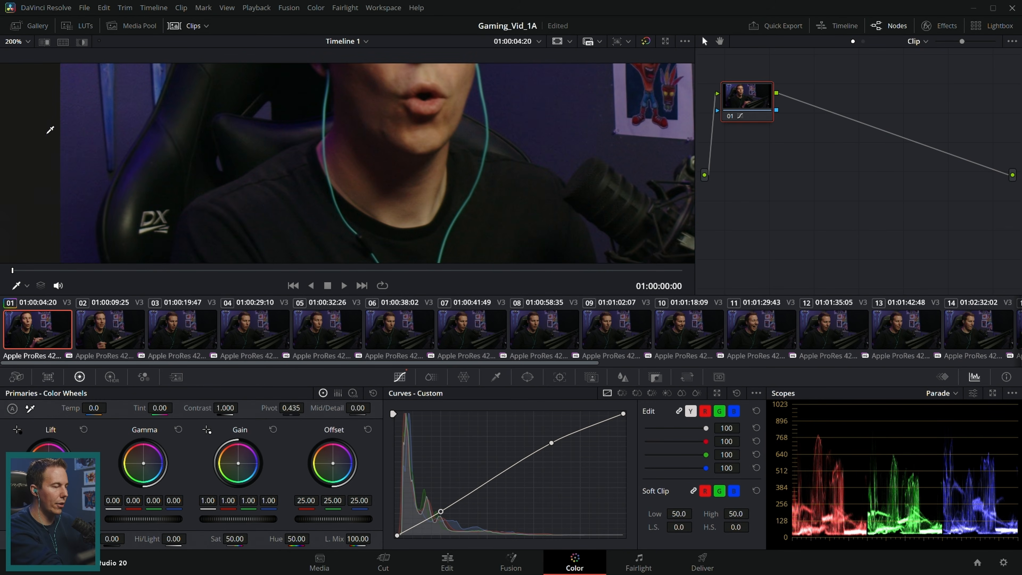
drag(491, 224, 484, 231)
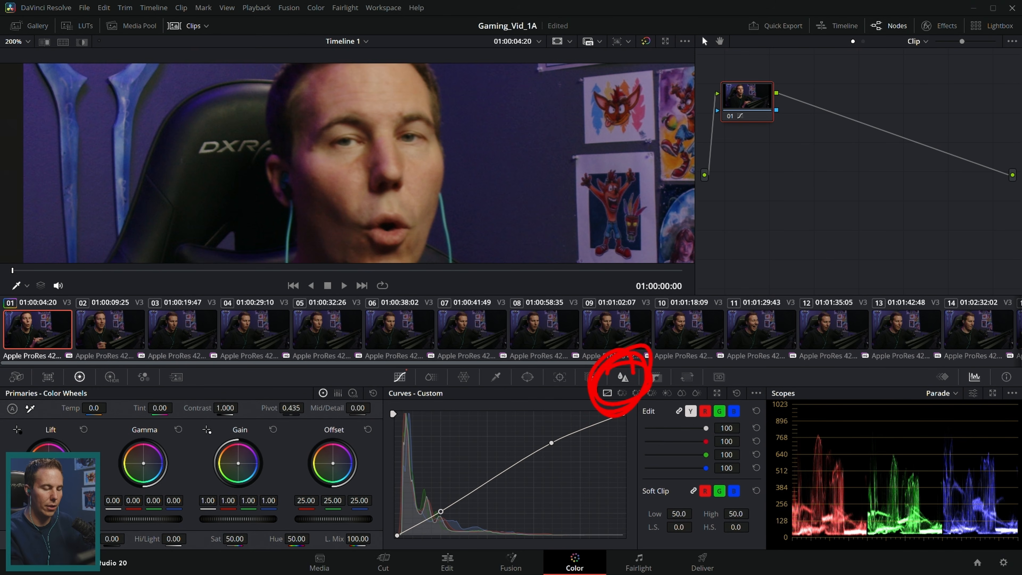
click(622, 376)
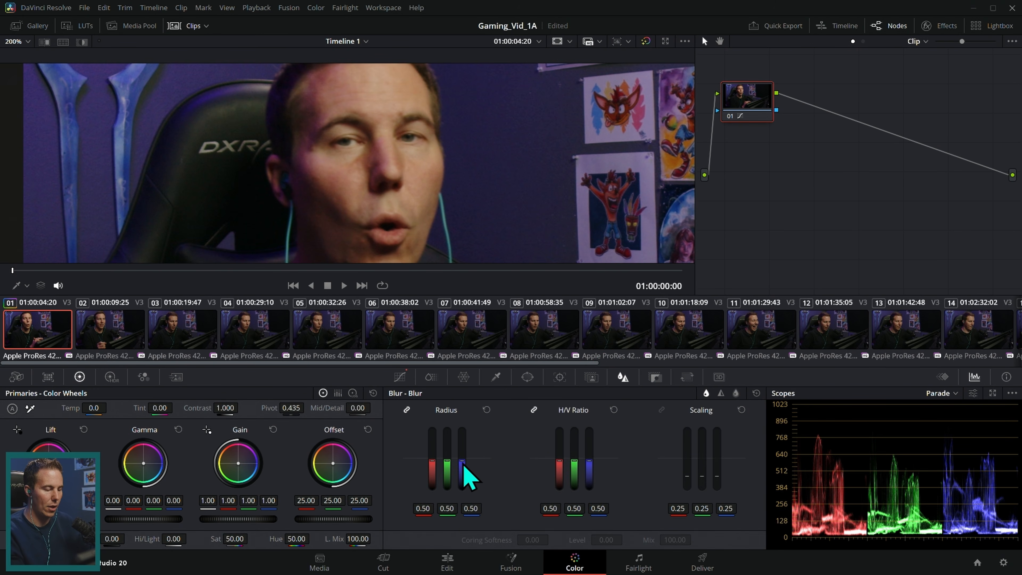
drag(447, 460, 447, 463)
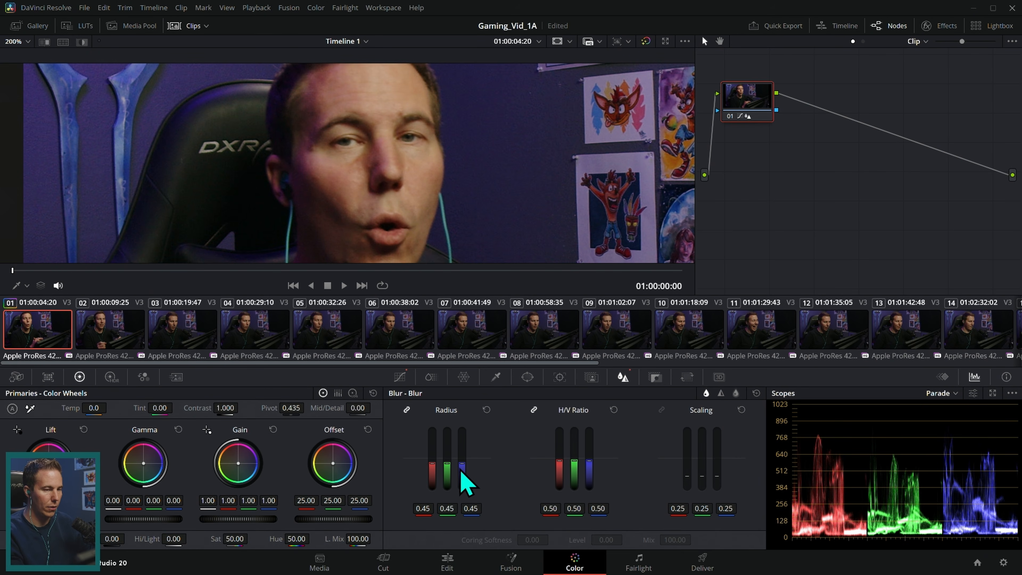
Compare clip 01 with and without the grade, check it at a wider view, and bring back the custom curve.
click(645, 41)
click(646, 40)
click(645, 40)
click(646, 40)
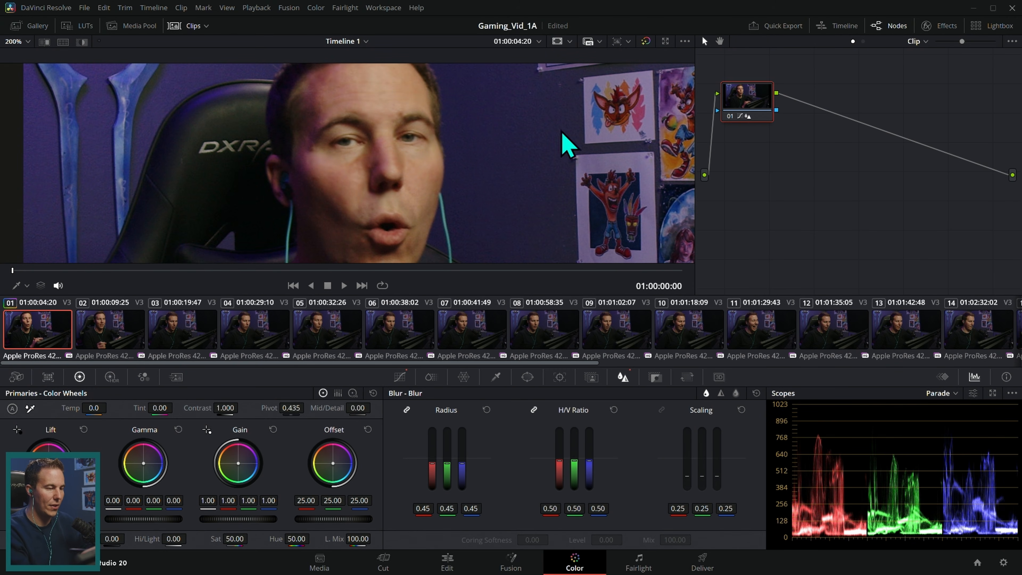
scroll(542, 203, down, 5)
drag(489, 159, 483, 156)
drag(559, 203, 537, 197)
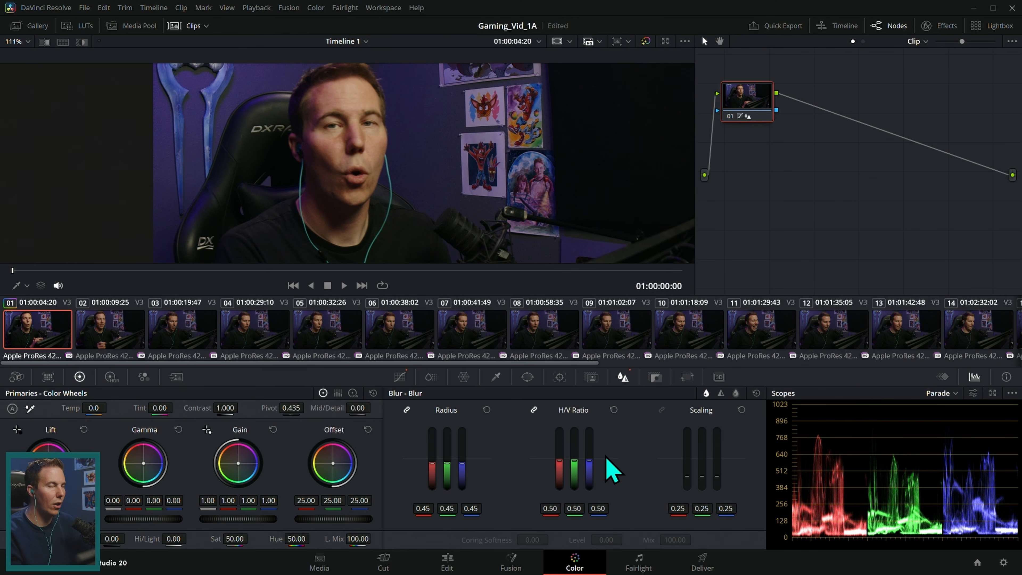
click(399, 376)
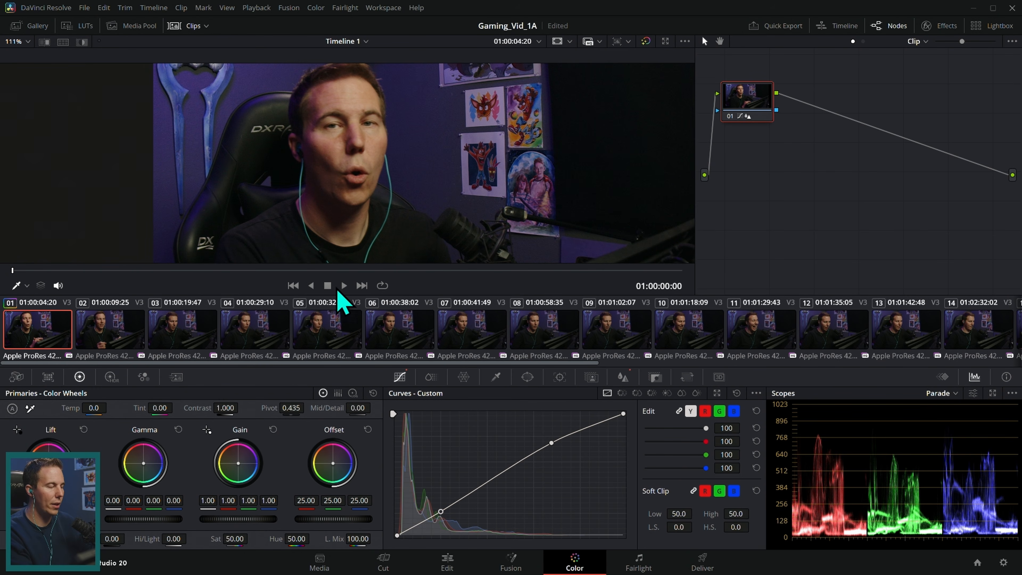
Apply clip 01's grade to all the other camera clips, replacing their existing grades.
click(115, 335)
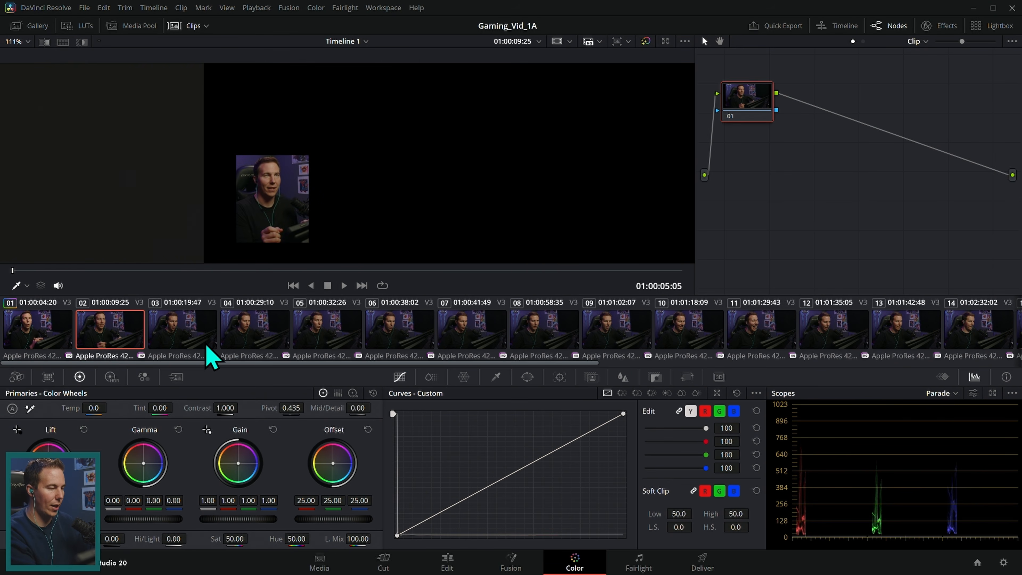
click(60, 322)
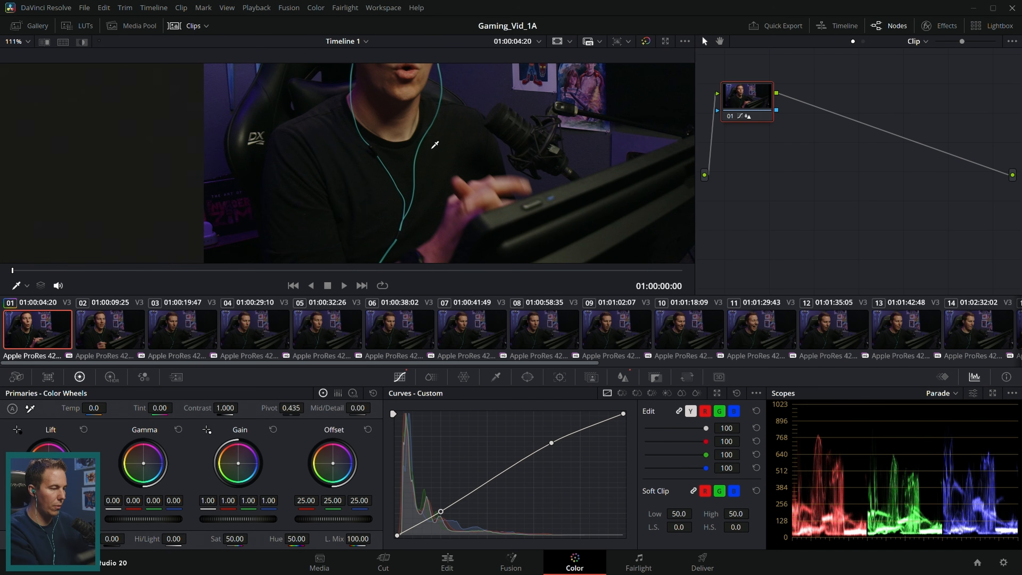
drag(443, 194, 424, 211)
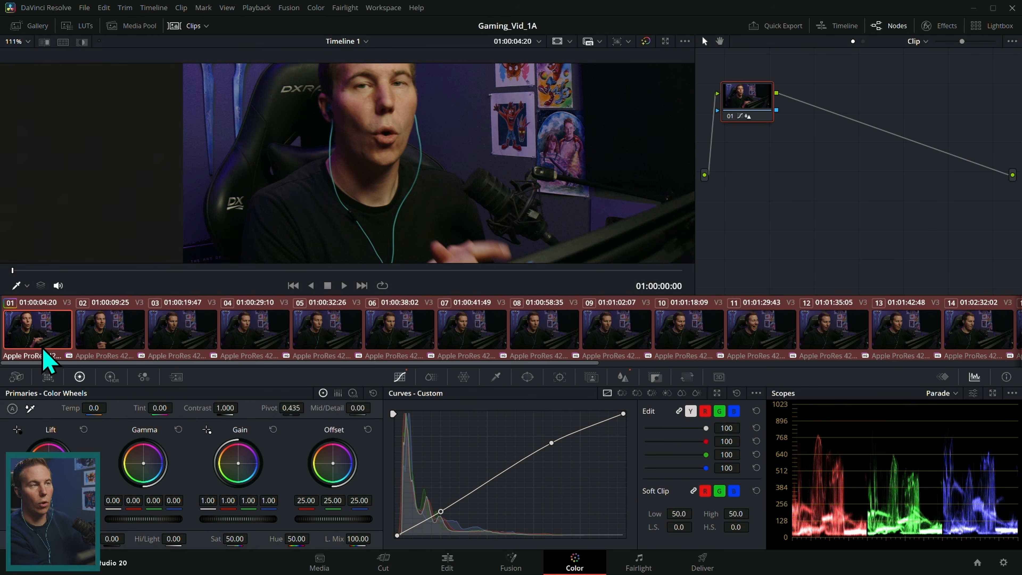
middle_click(40, 329)
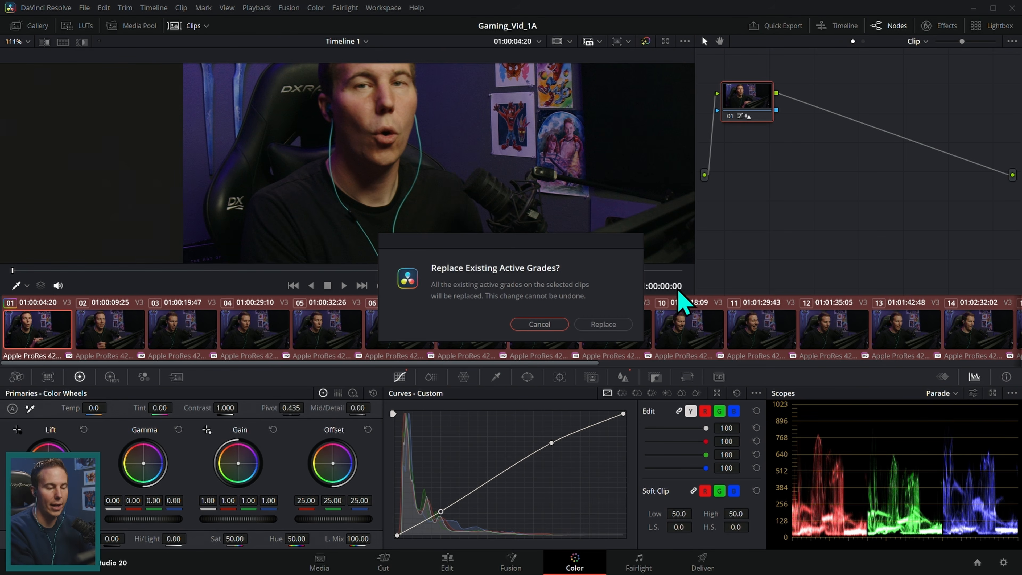
click(617, 329)
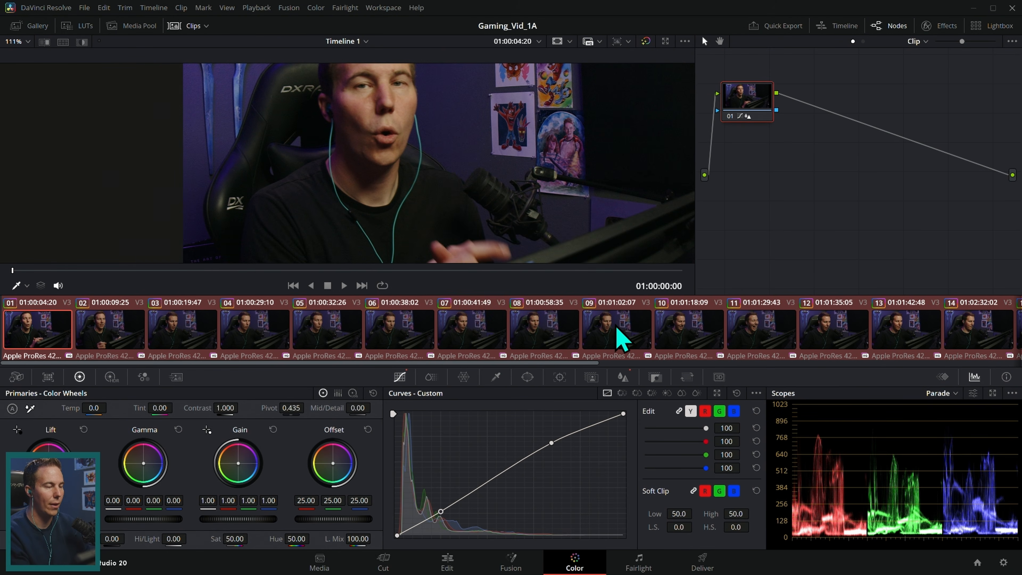
Check the copied grade on several clips, and set the Blur radius of corner camera clip 02 to 0.47.
click(457, 335)
click(545, 334)
click(601, 333)
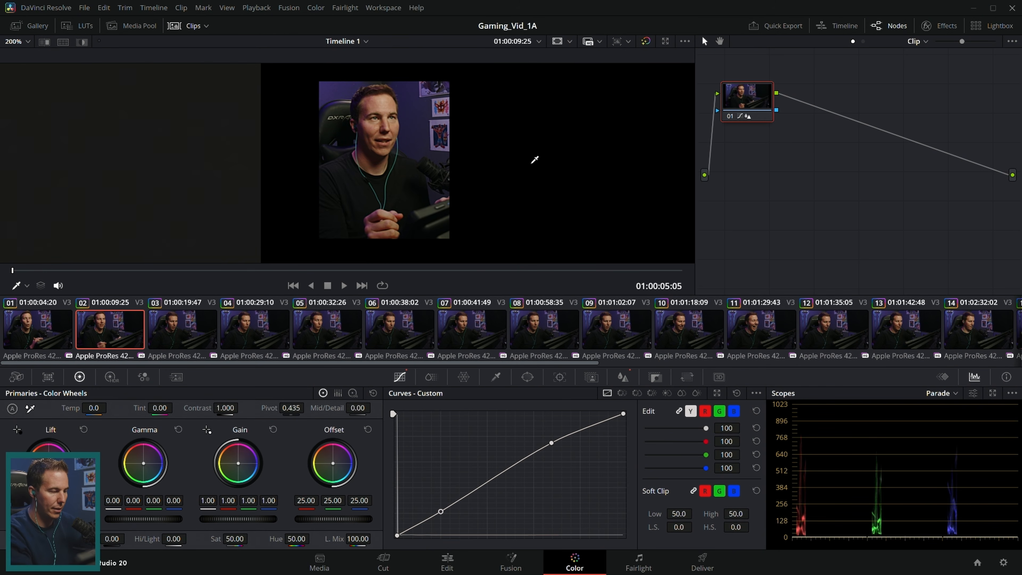
click(622, 379)
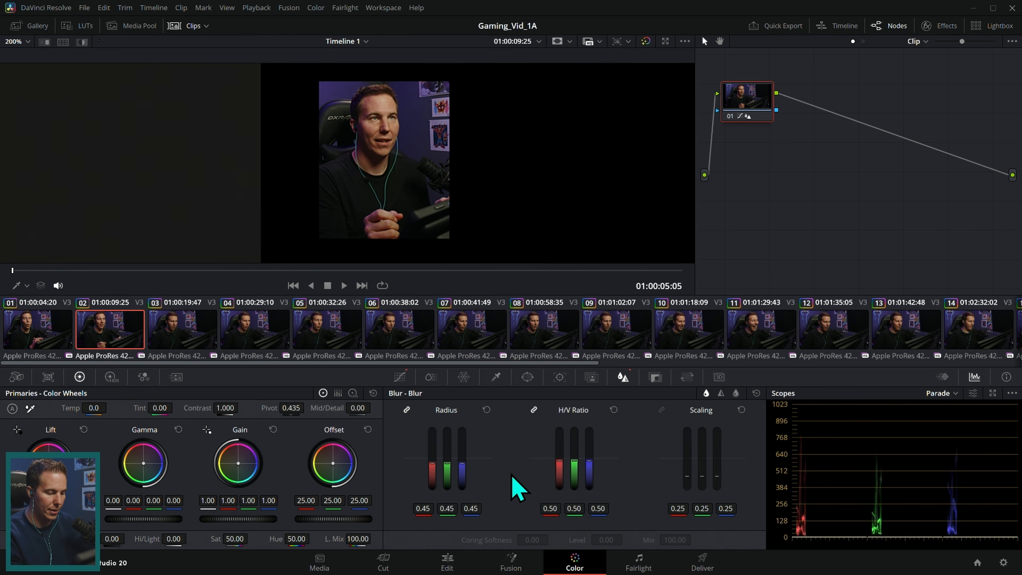
drag(446, 463, 447, 462)
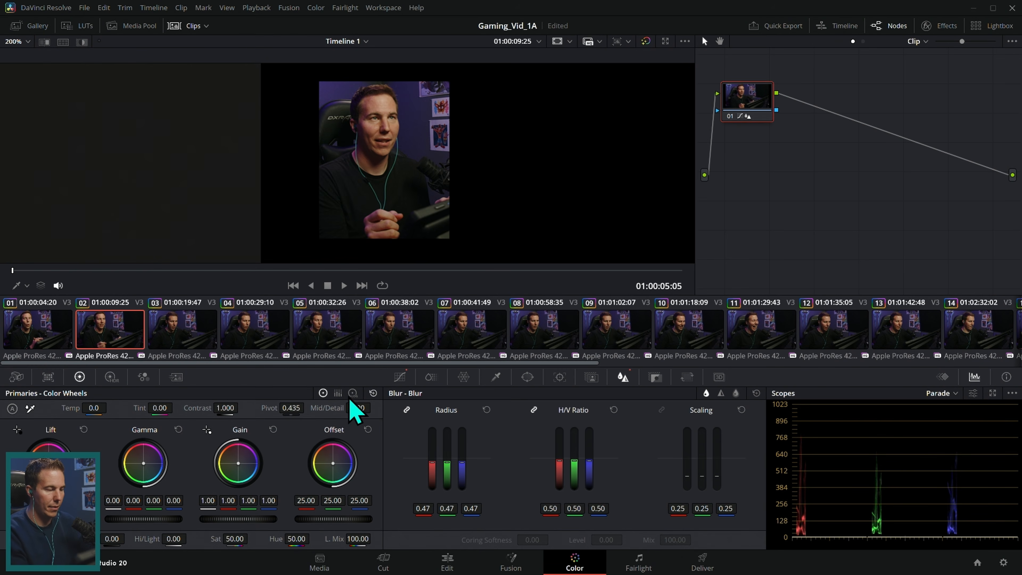
Apply the 0.47 Blur radius to the other corner camera clips up to clip 14.
click(212, 332)
click(453, 332)
click(715, 334)
click(772, 338)
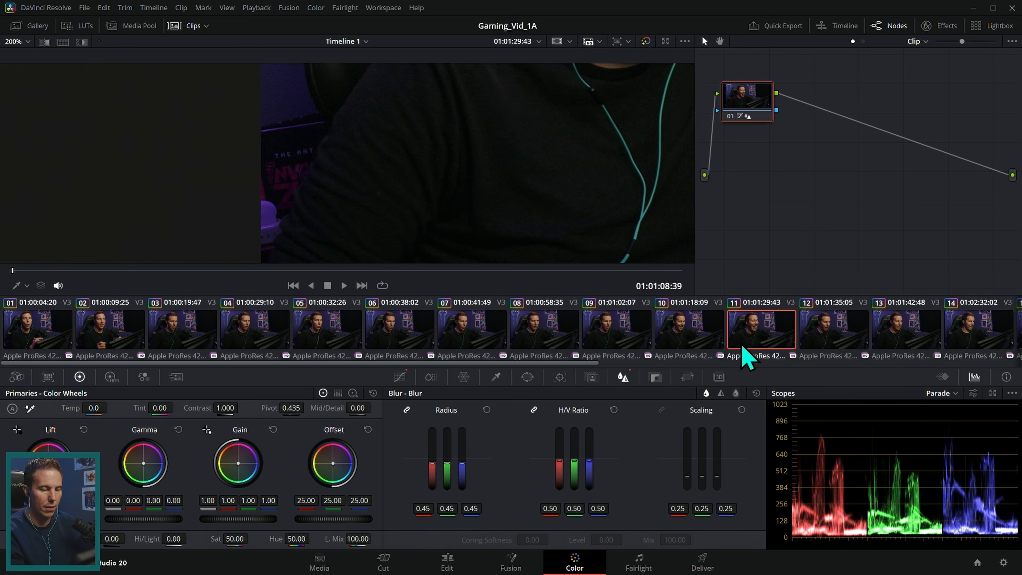
click(692, 348)
shift+click(112, 338)
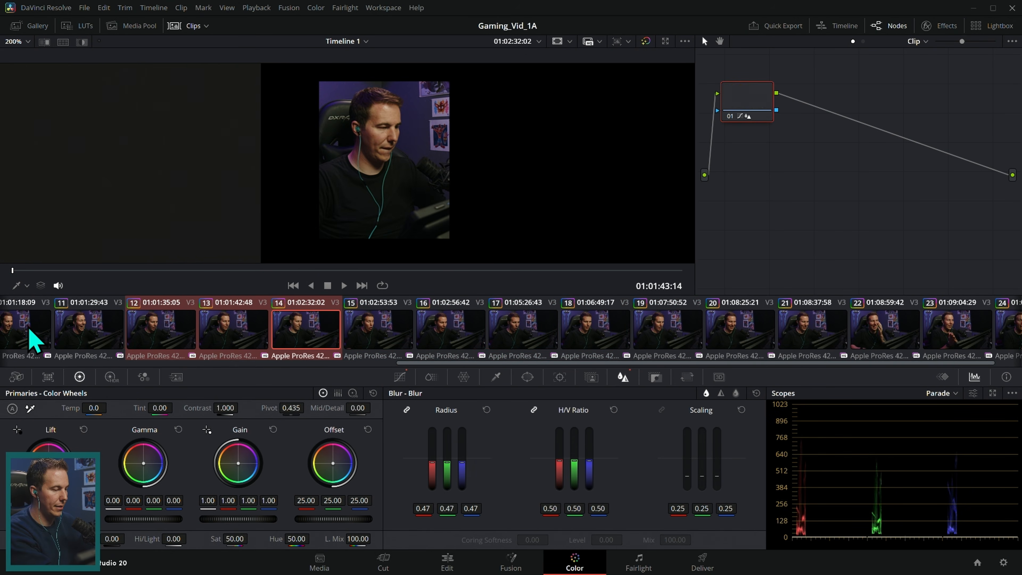
Check the sharpening on clips 15 and 16 and carry the 0.47 Blur radius over to the remaining corner camera clips.
click(377, 336)
click(453, 341)
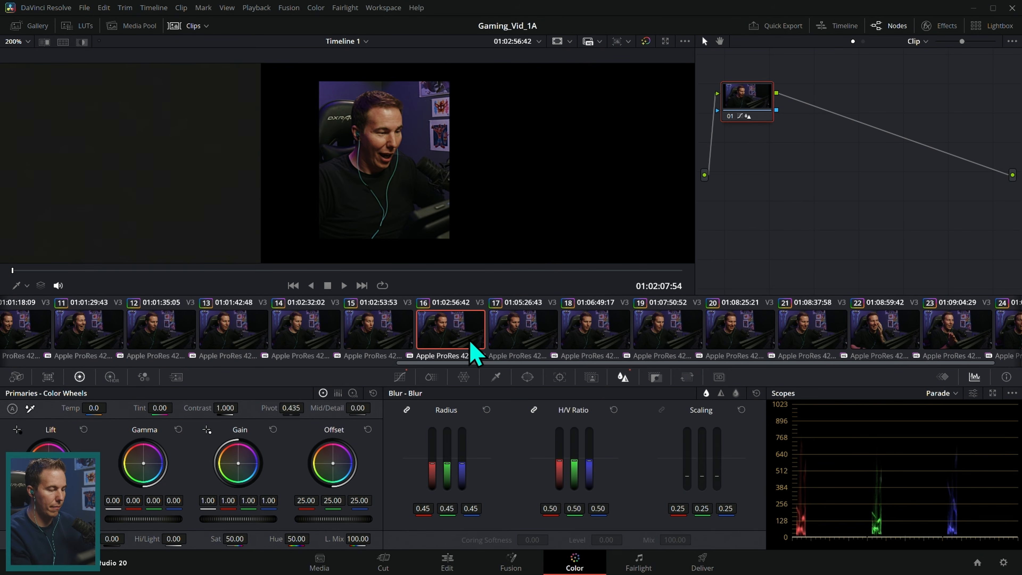
click(603, 340)
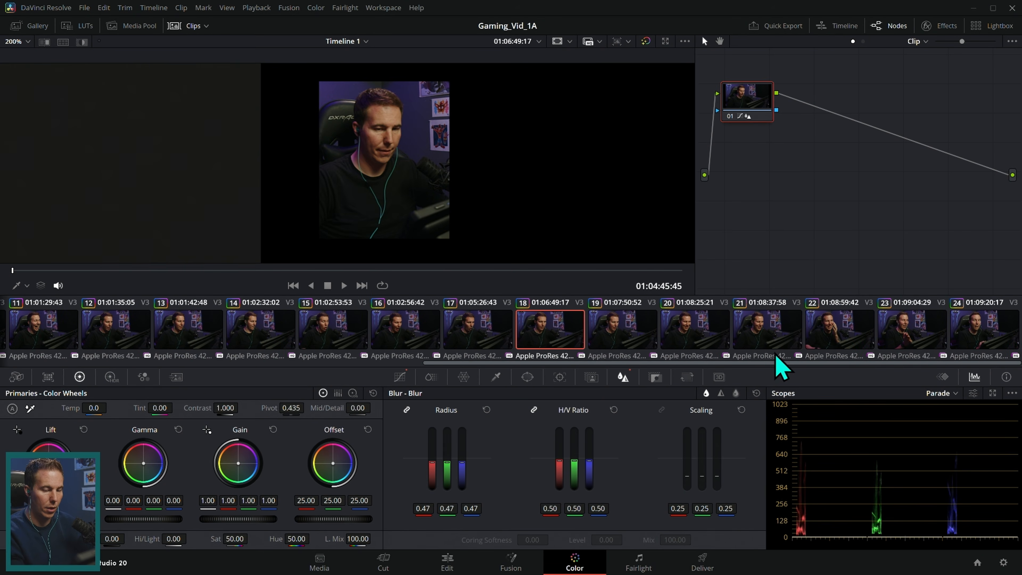
click(861, 342)
click(985, 342)
click(905, 343)
click(984, 342)
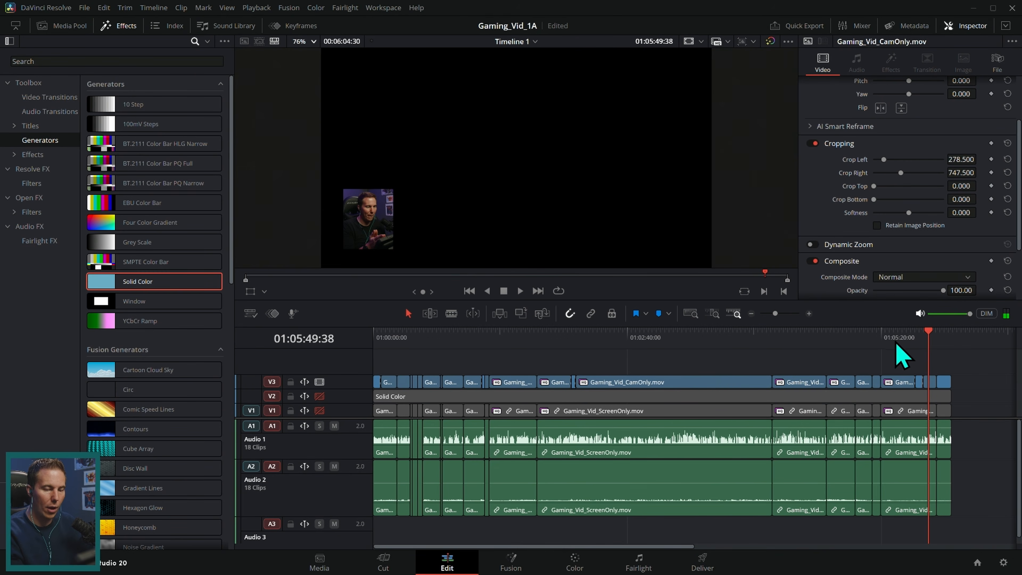
On the Edit page, re-enable video tracks V2 and V1 and spot-check the graded shots along the timeline.
drag(896, 346, 621, 355)
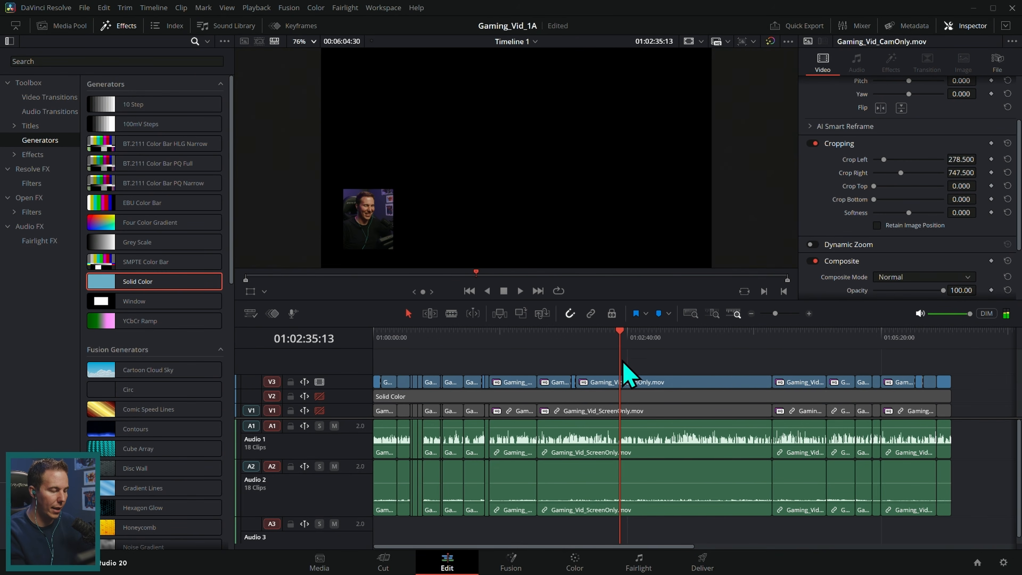
click(319, 395)
click(320, 409)
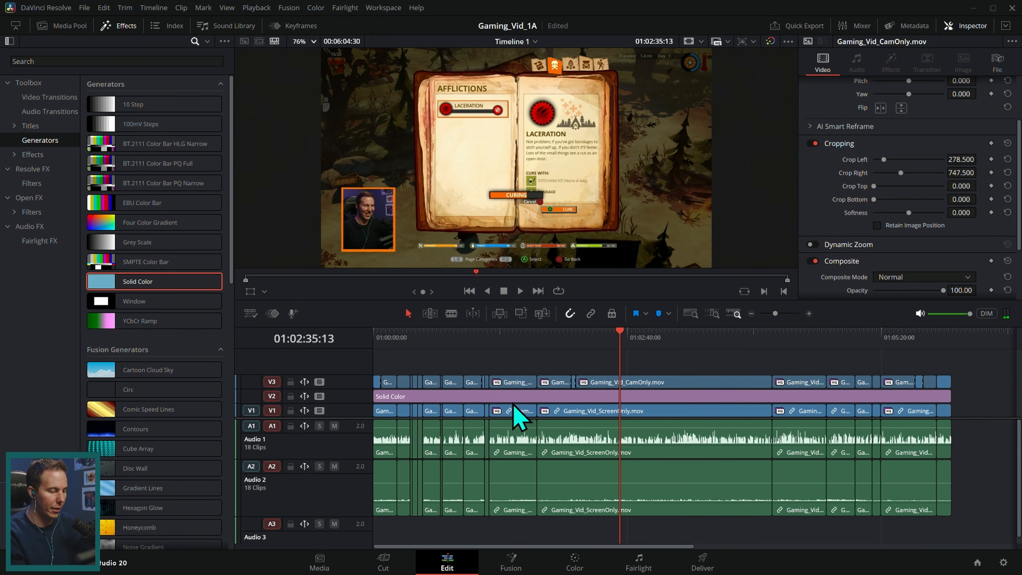
drag(485, 349, 615, 342)
drag(781, 356, 916, 370)
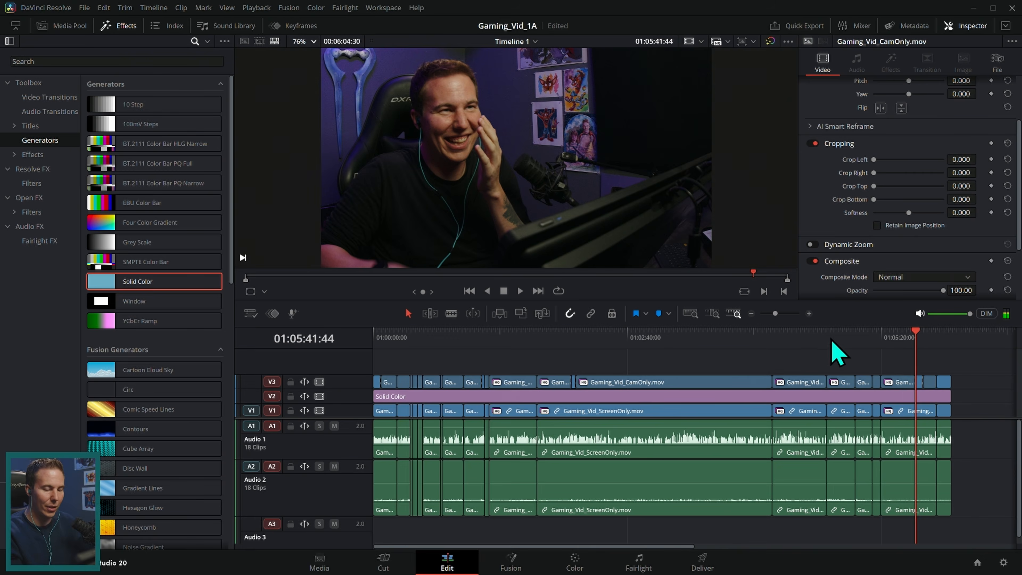
click(820, 346)
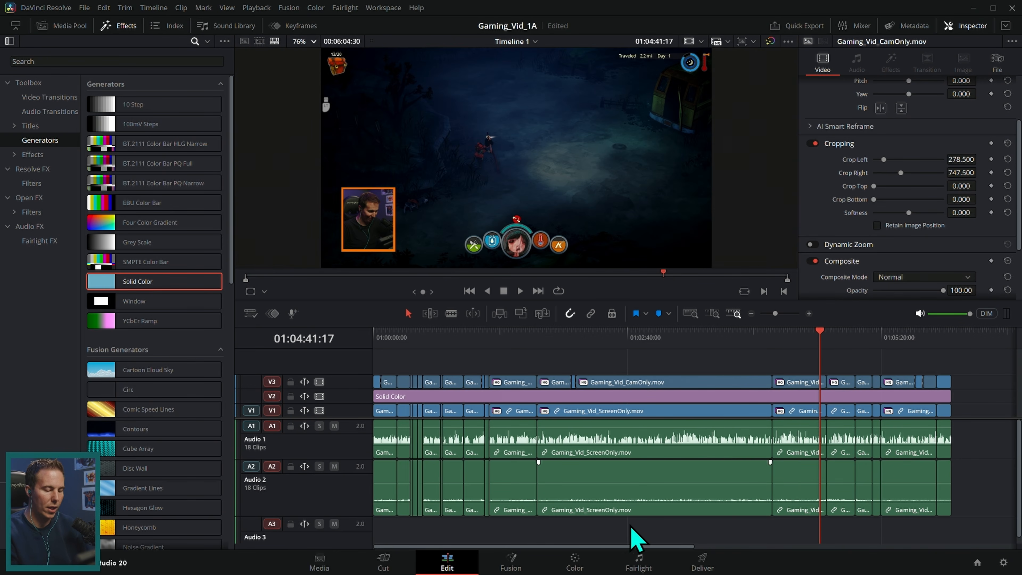
On the Fairlight page, make the Audio 1 and Audio 2 tracks taller and widen the Mixer to show all three audio tracks.
click(651, 555)
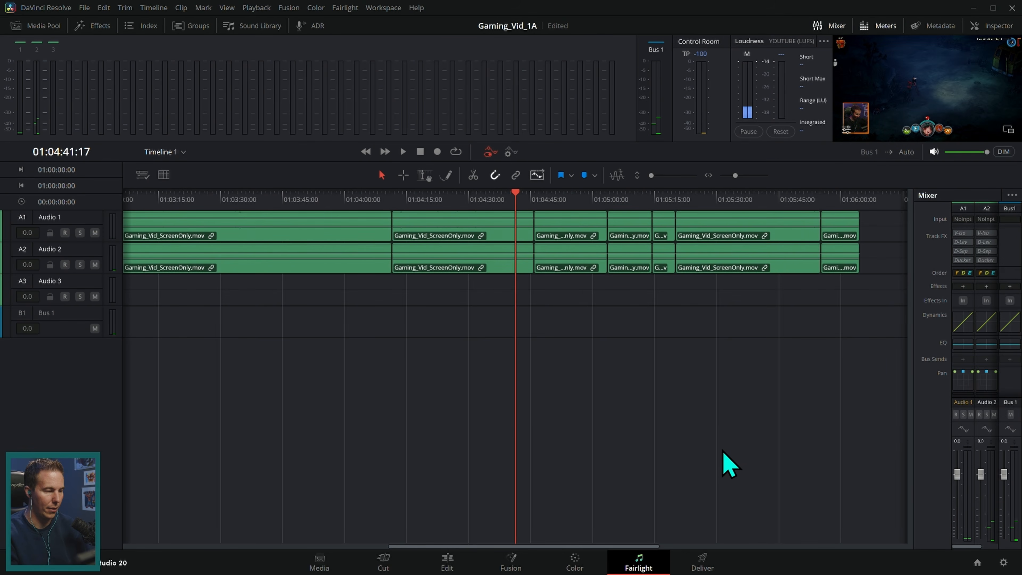
drag(96, 242, 93, 423)
drag(98, 290, 96, 341)
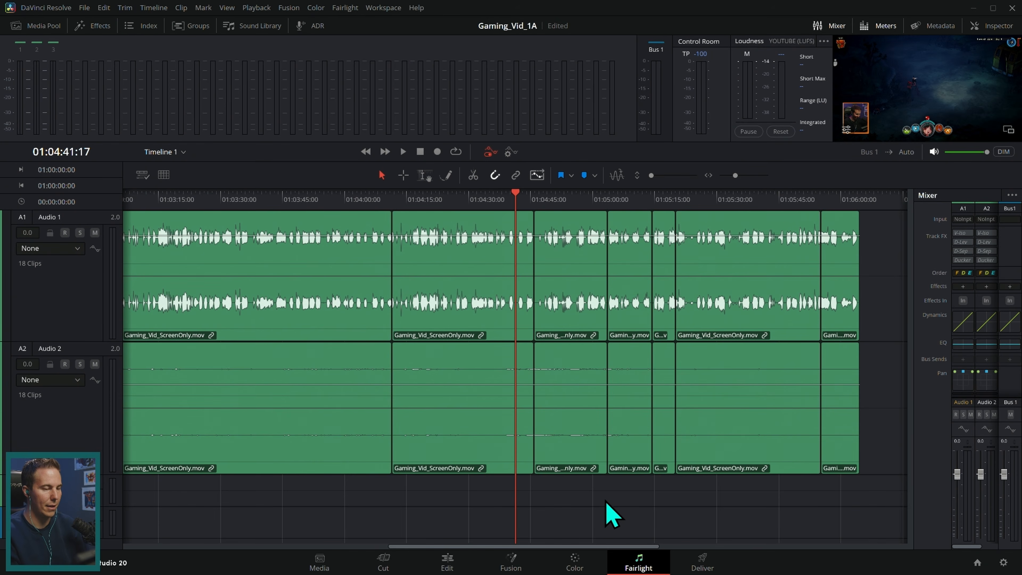
drag(911, 307, 888, 308)
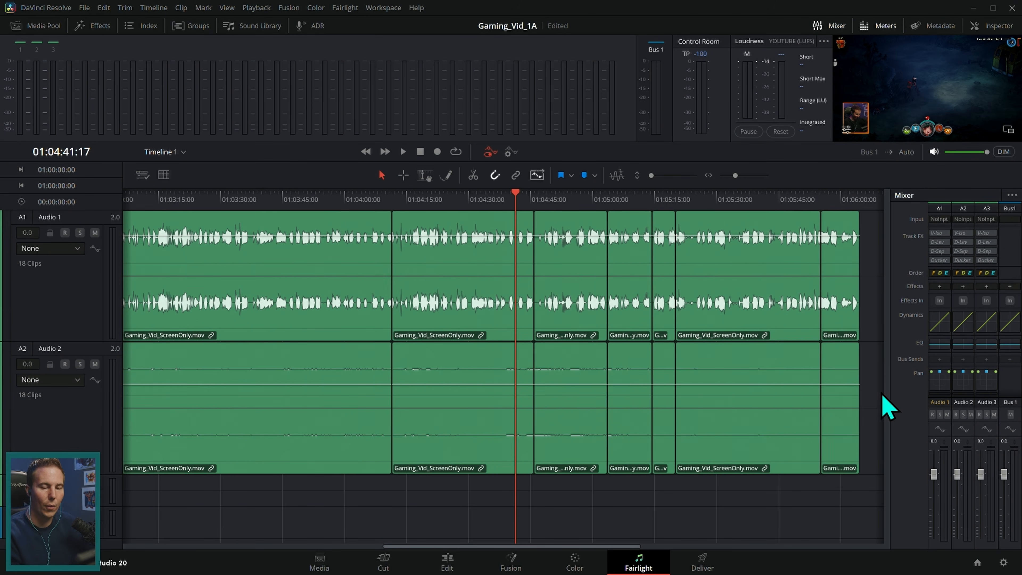
In the Audio 1 track's Dynamics, apply the Dialog - Compression preset and move the Dynamics window off the track's start.
double_click(940, 325)
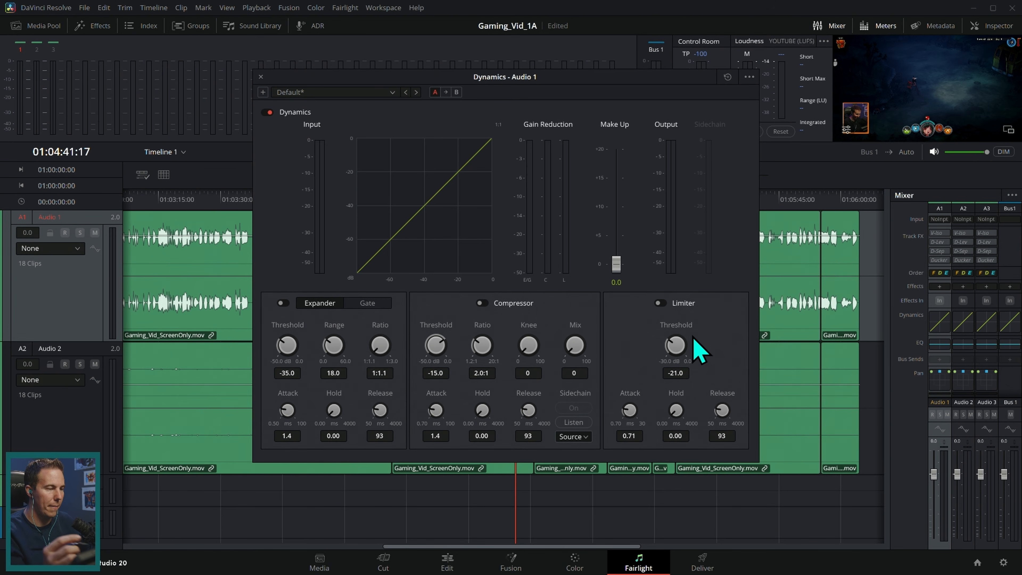
click(395, 94)
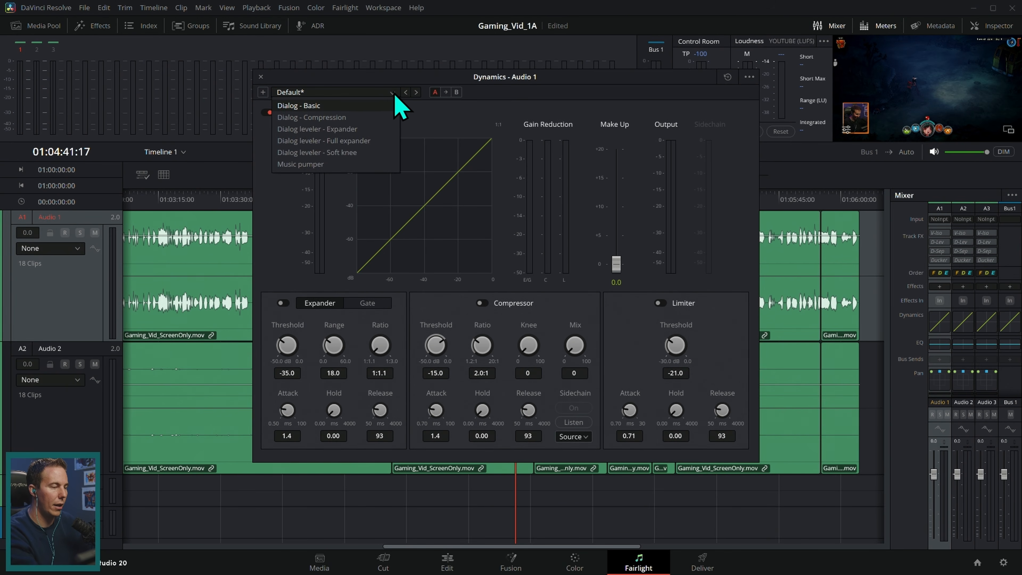
click(372, 119)
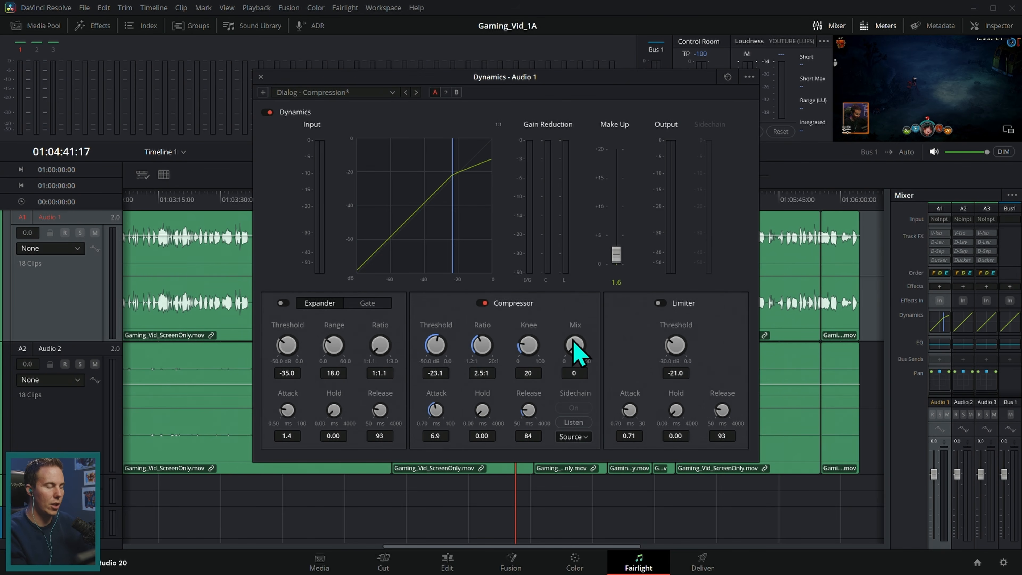
drag(615, 81, 705, 152)
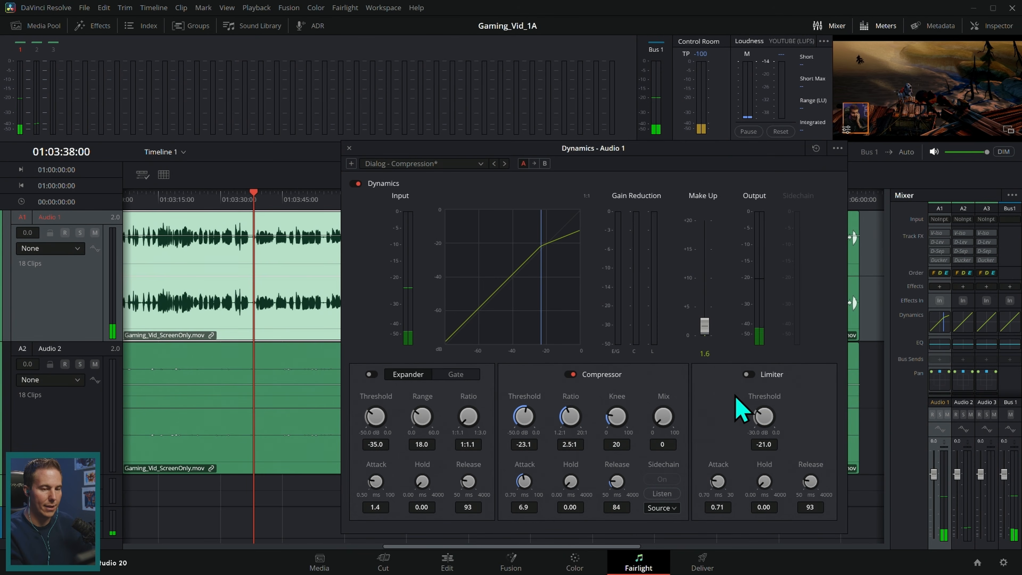
While playing back Audio 1, set the Dynamics Make Up gain to about 3.1 and close the Dynamics window.
key(space)
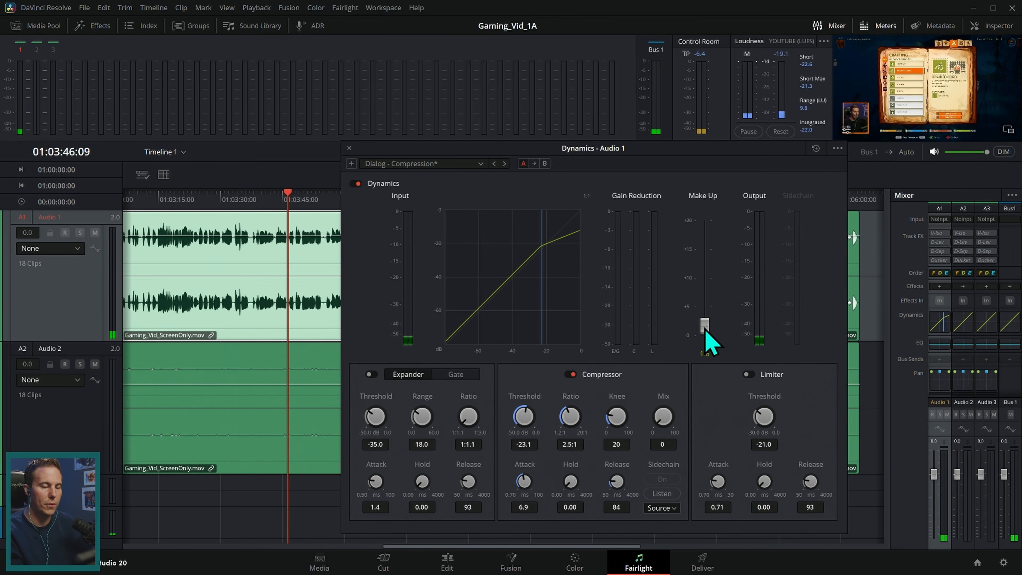
drag(705, 330, 706, 316)
key(space)
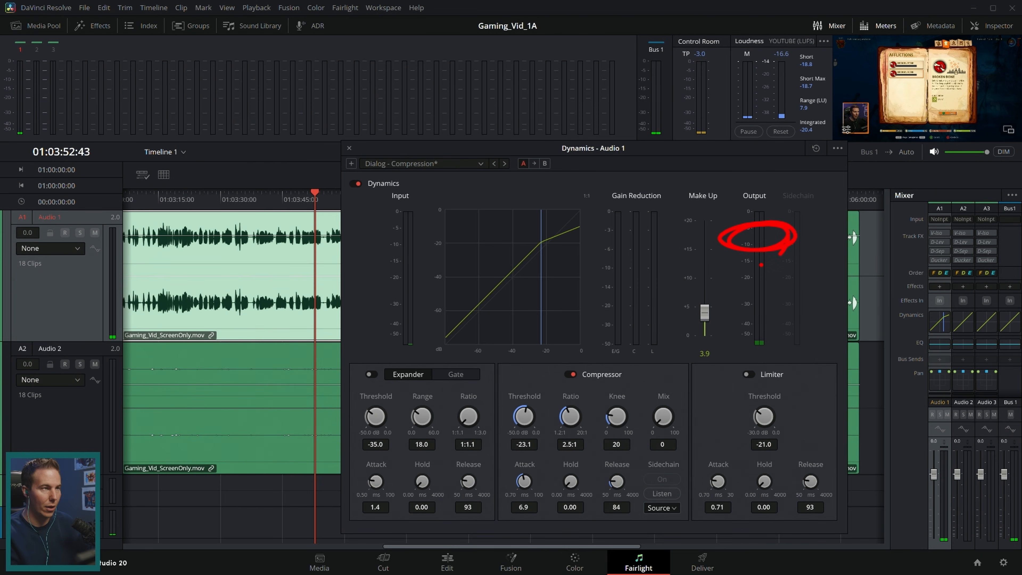
key(Escape)
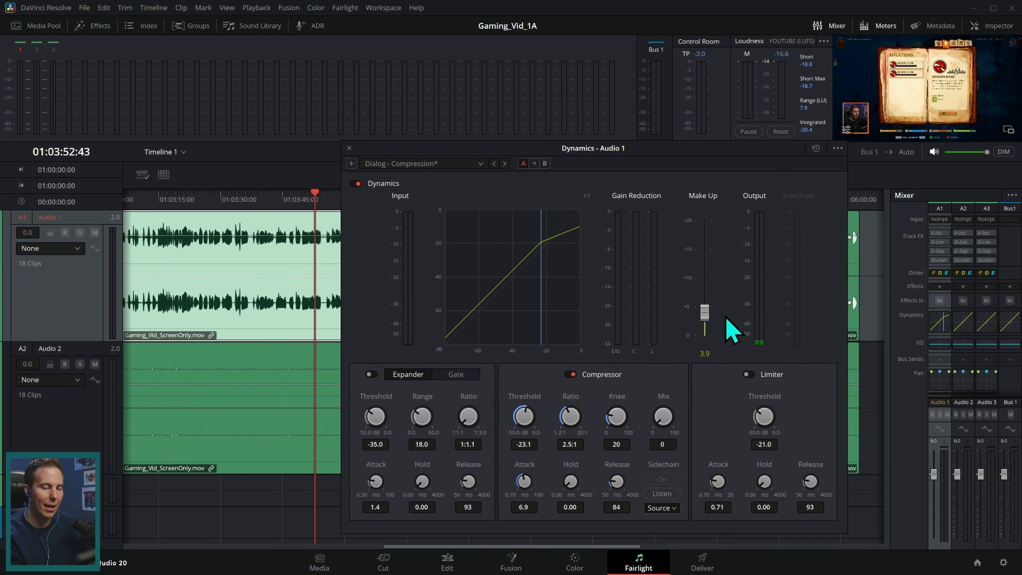
key(space)
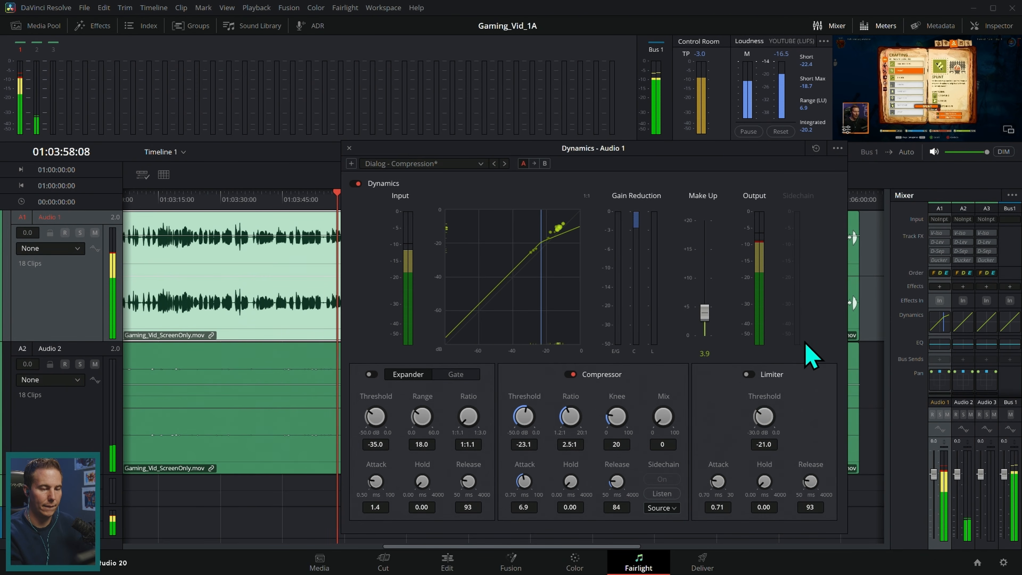
drag(705, 313, 706, 319)
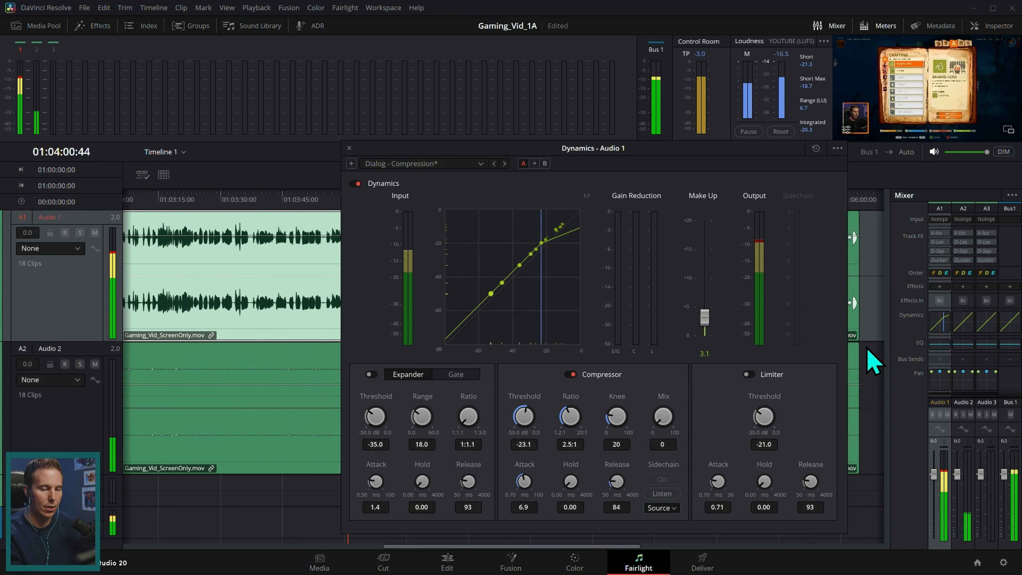
key(space)
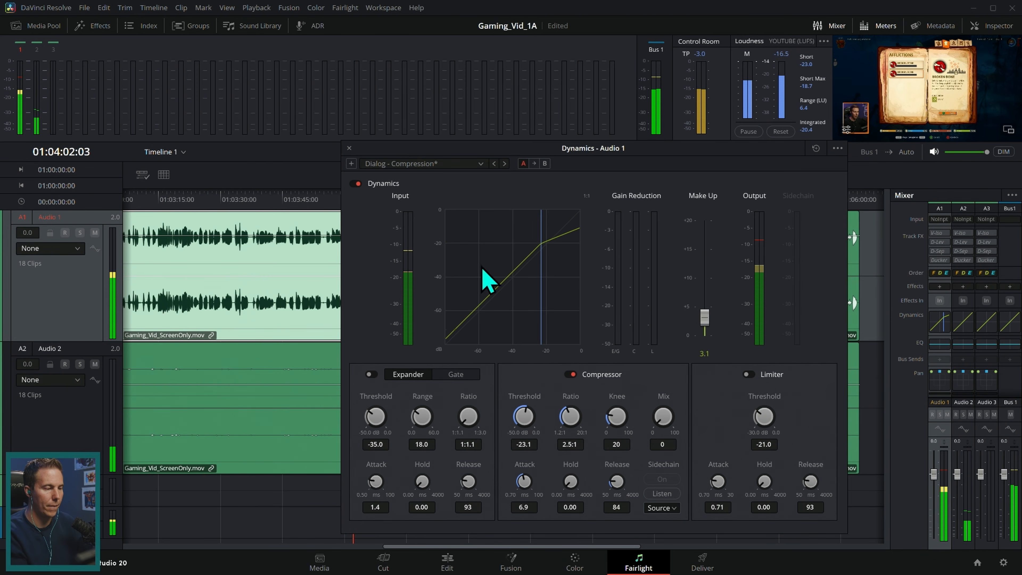
click(349, 148)
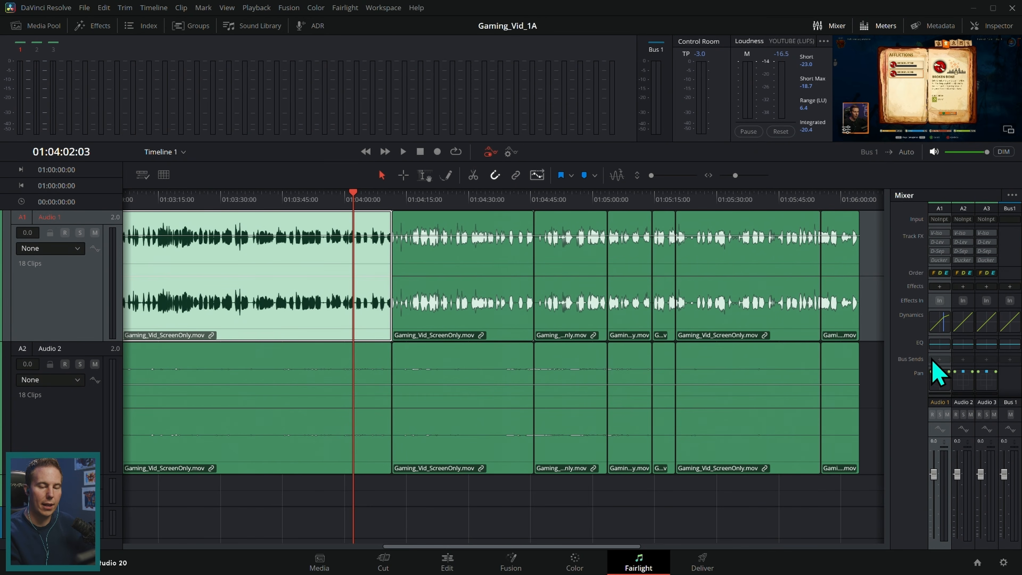
Apply the Dialog - Male preset to the Audio 1 track's Equalizer, audition it, and clear the clip selection.
click(939, 344)
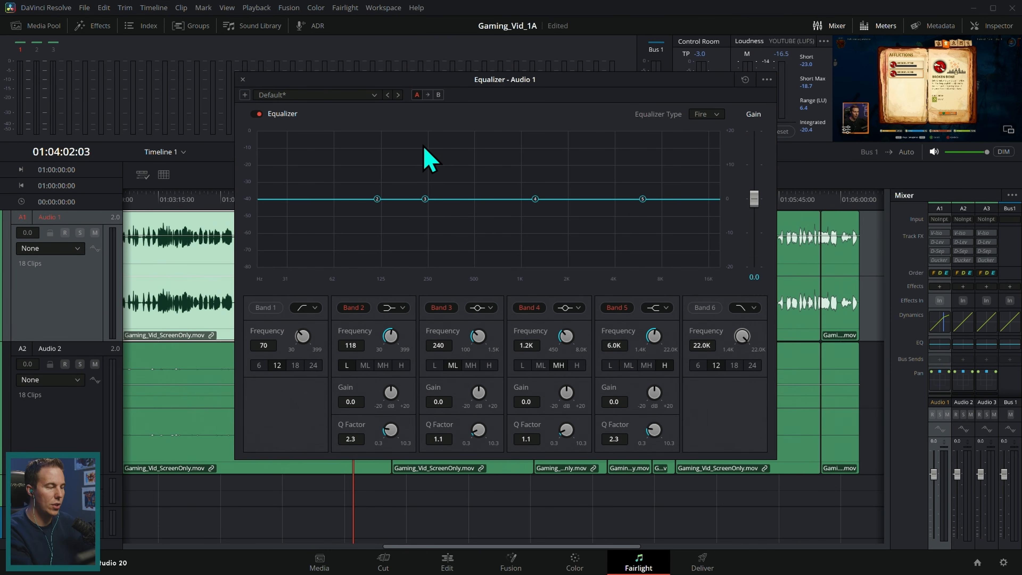
click(371, 97)
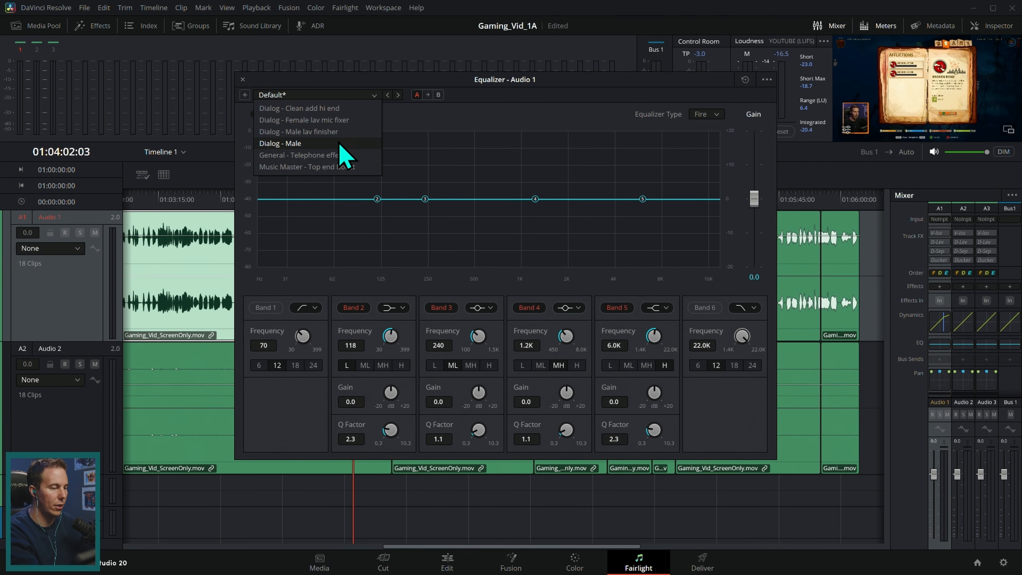
click(300, 143)
key(space)
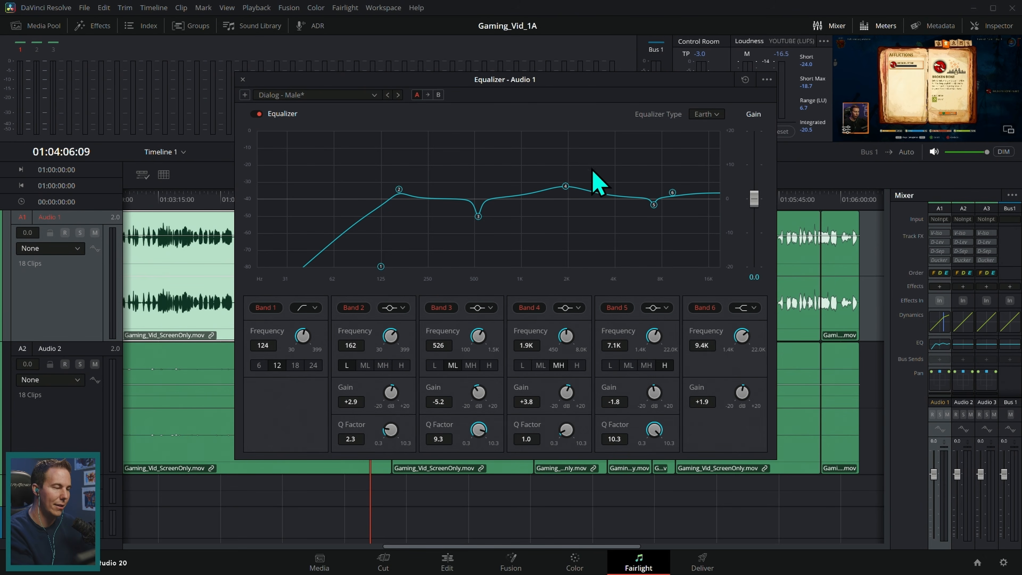
click(242, 79)
key(ctrl+shift+a)
Play back the compressed and equalized Audio 1 track at different points along the timeline to check its levels.
key(space)
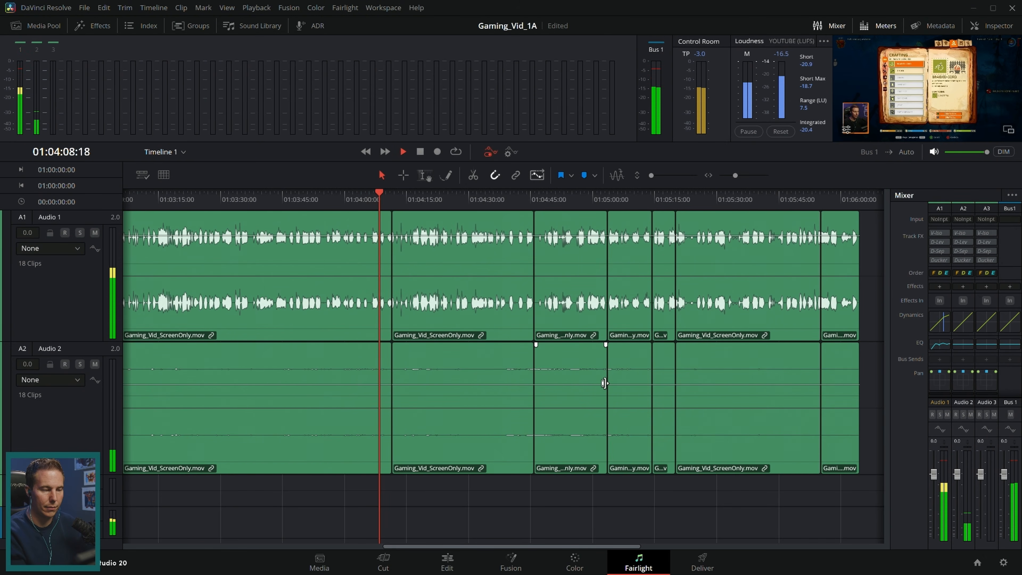
key(space)
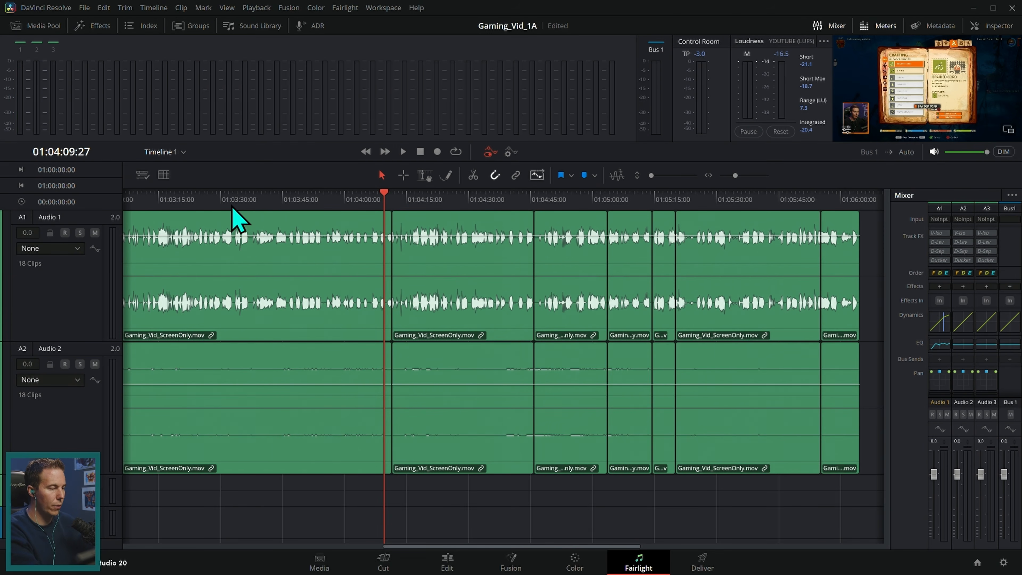
click(185, 199)
key(space)
drag(506, 493, 652, 491)
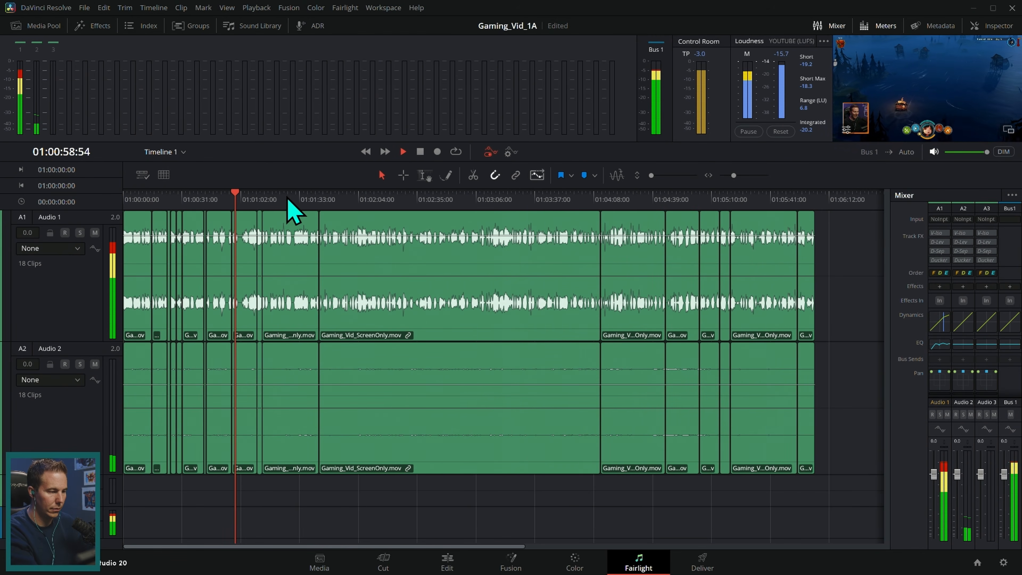
key(space)
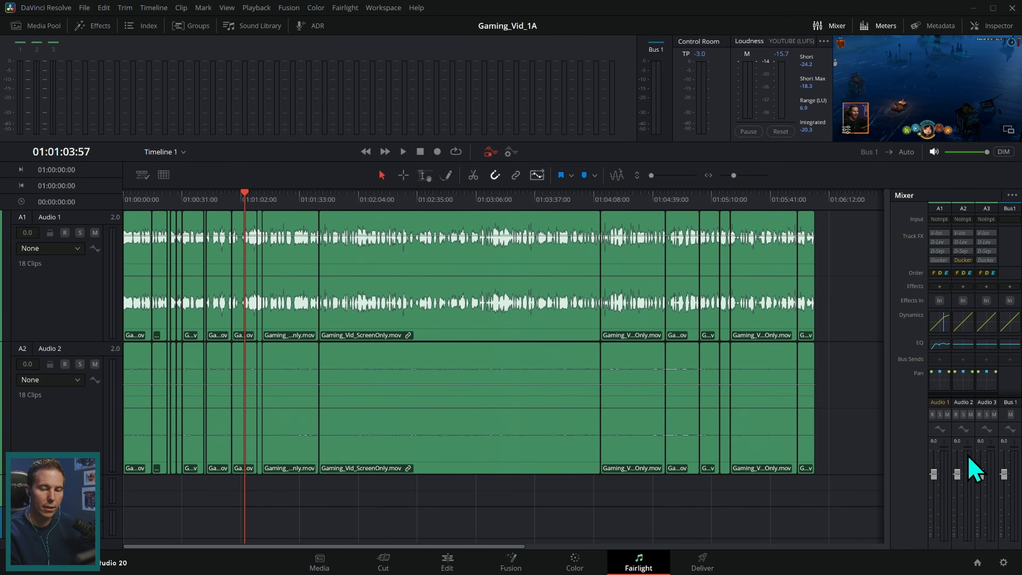
Set the volume of all Audio 2 clips to 0.0 and play back their balance against Audio 1.
drag(840, 369, 114, 463)
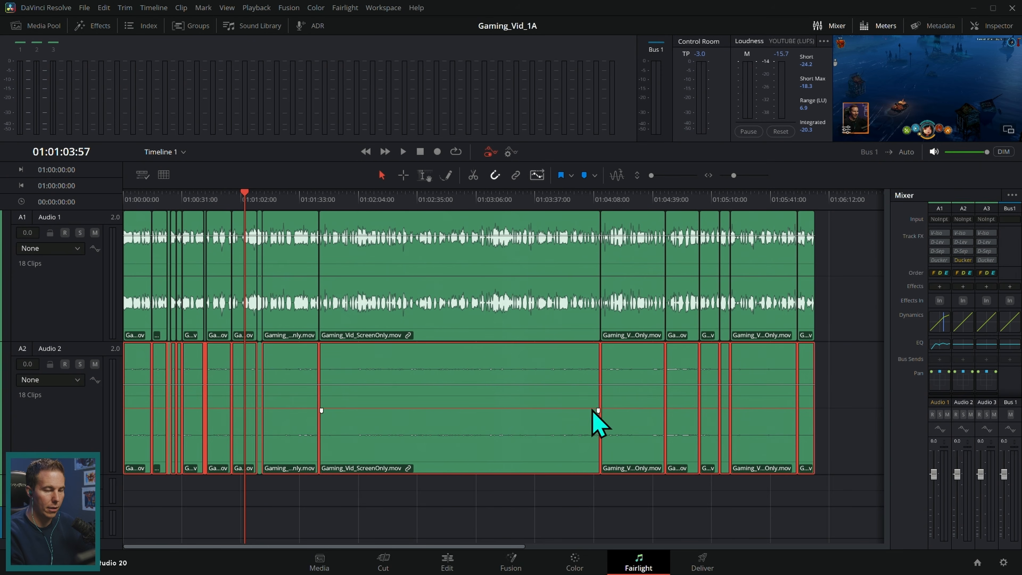
click(997, 27)
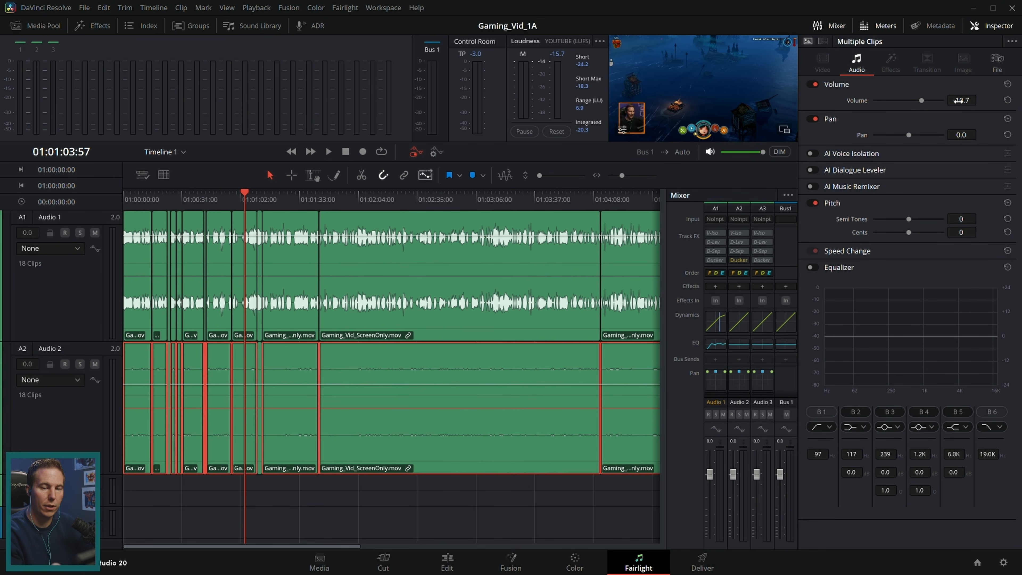
key(Return)
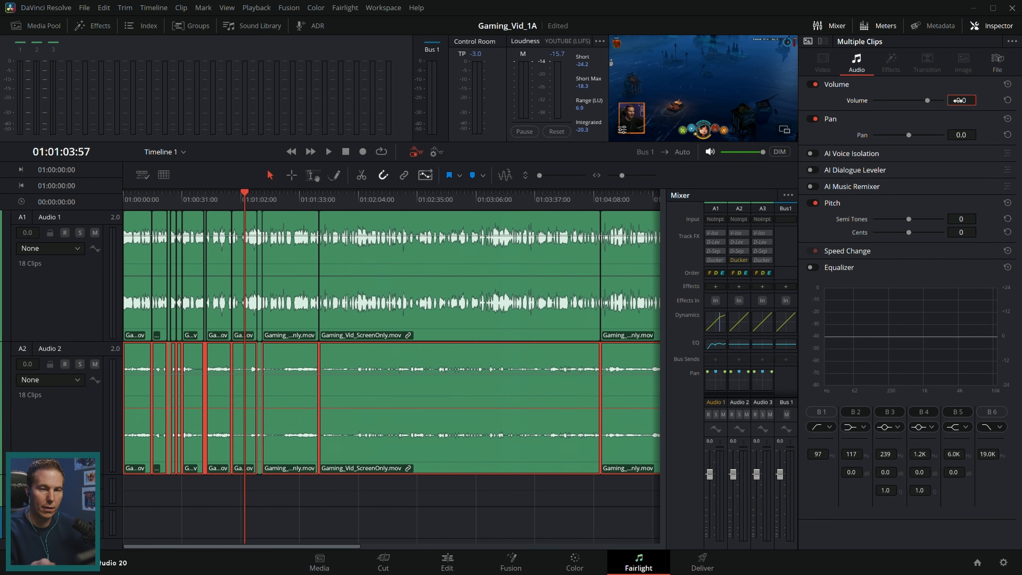
click(993, 26)
key(space)
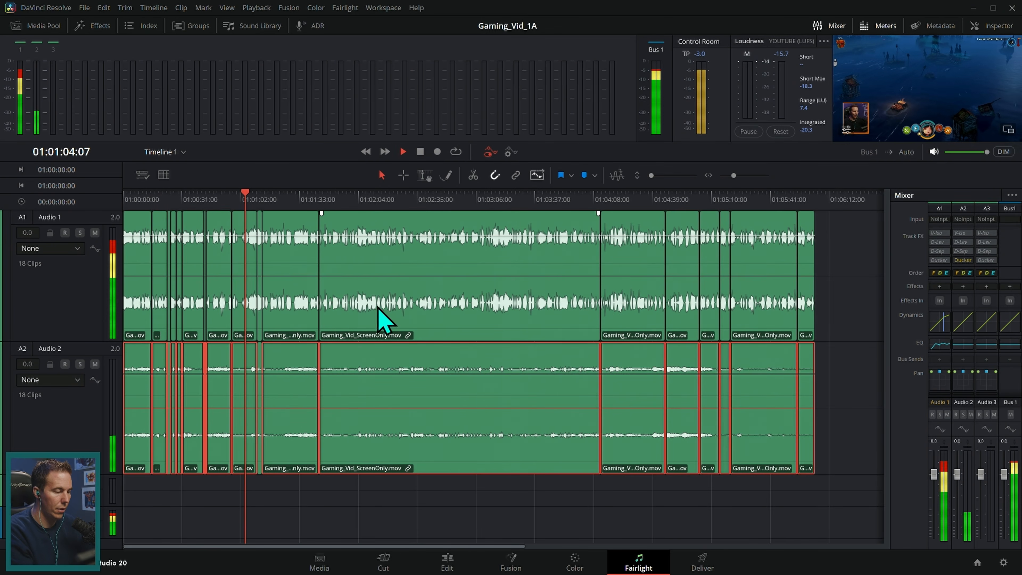
click(290, 201)
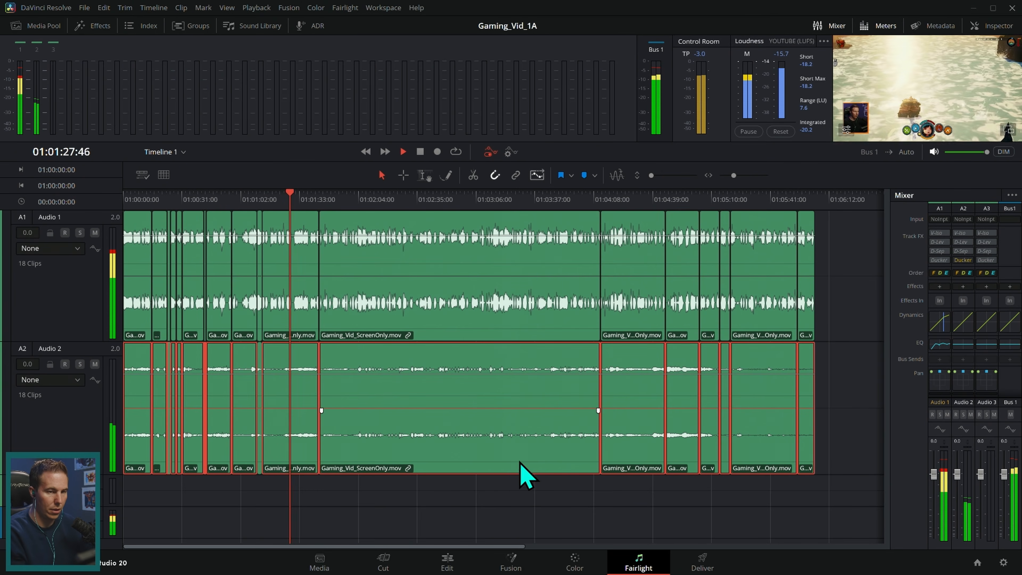
key(space)
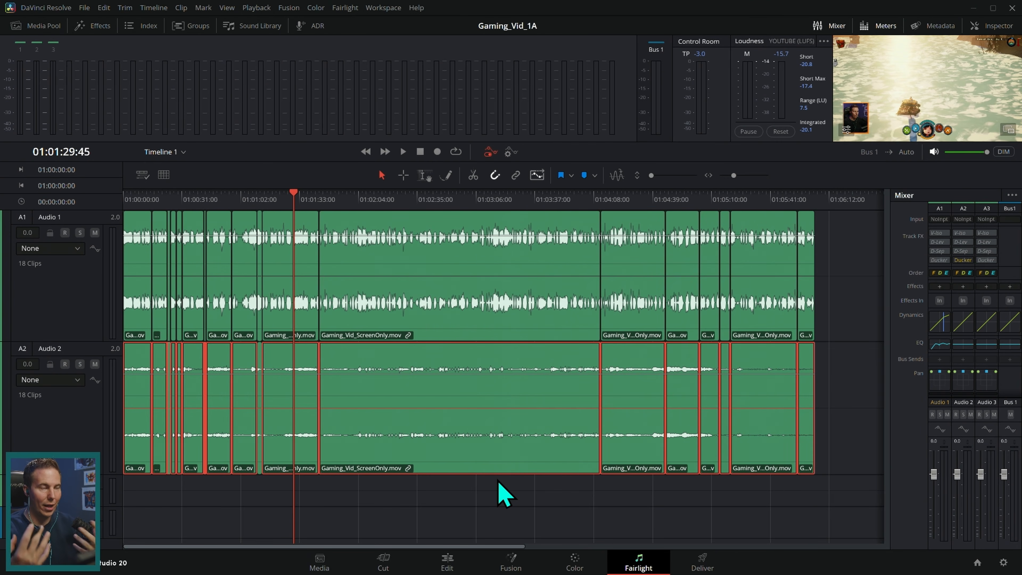
click(529, 497)
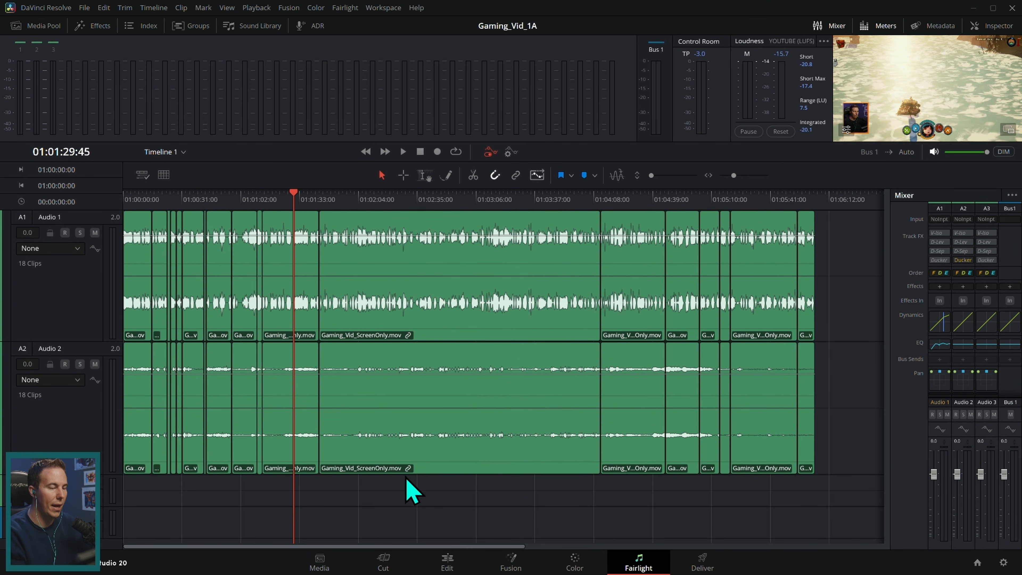
Open the Ducker on the Audio 2 track and set its source to Audio 1.
drag(733, 175, 743, 177)
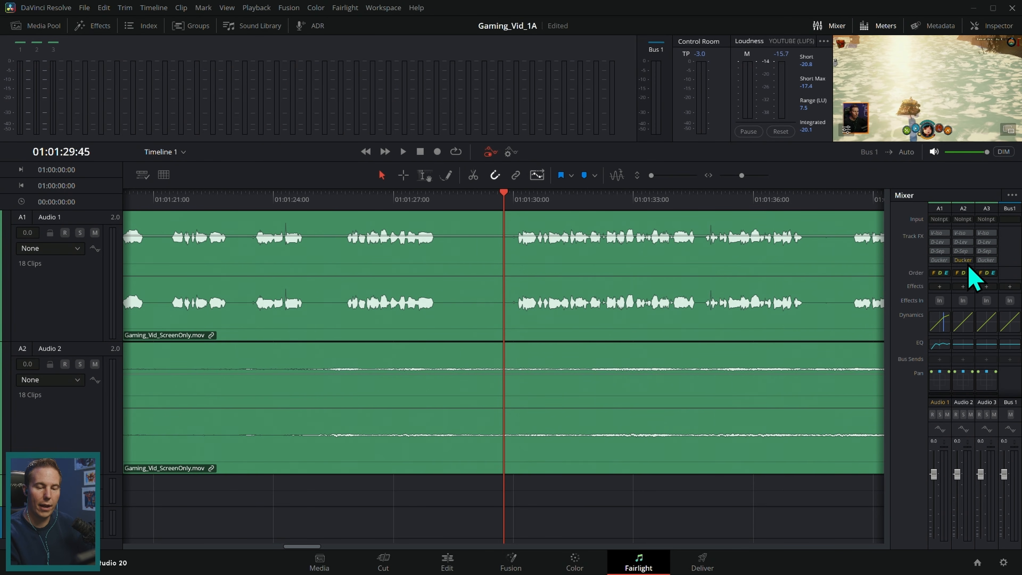
click(967, 260)
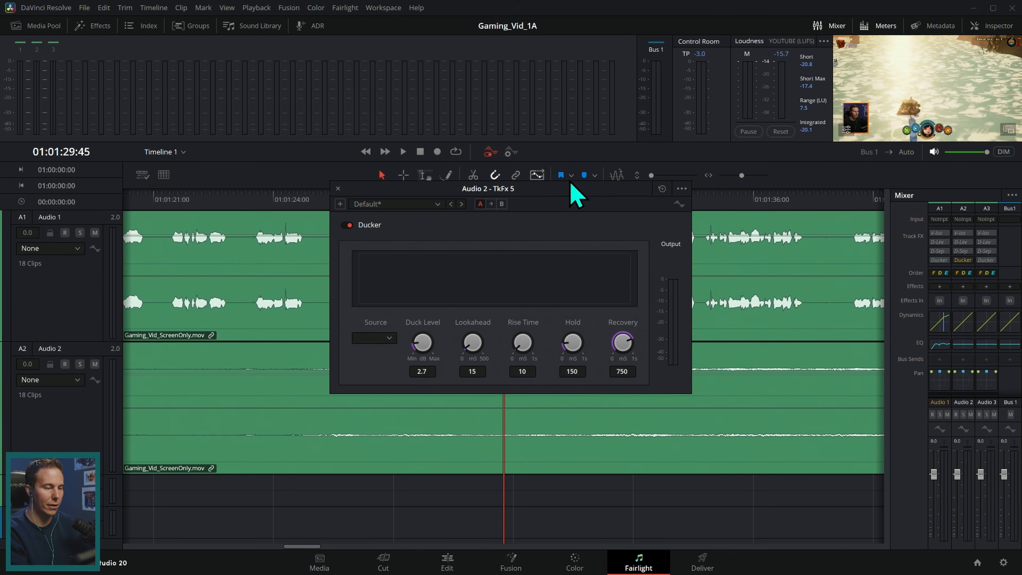
drag(584, 189, 670, 259)
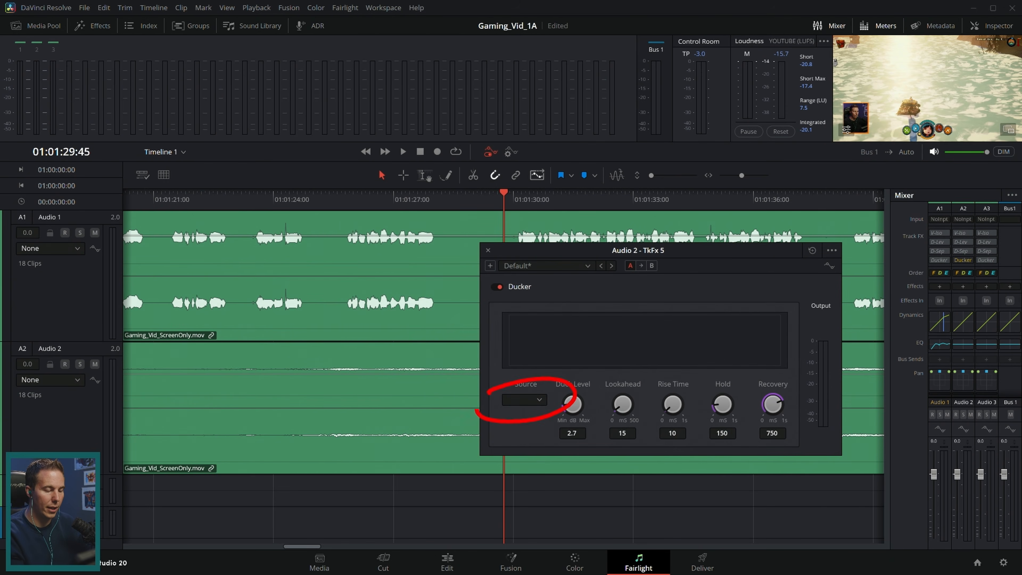
click(539, 400)
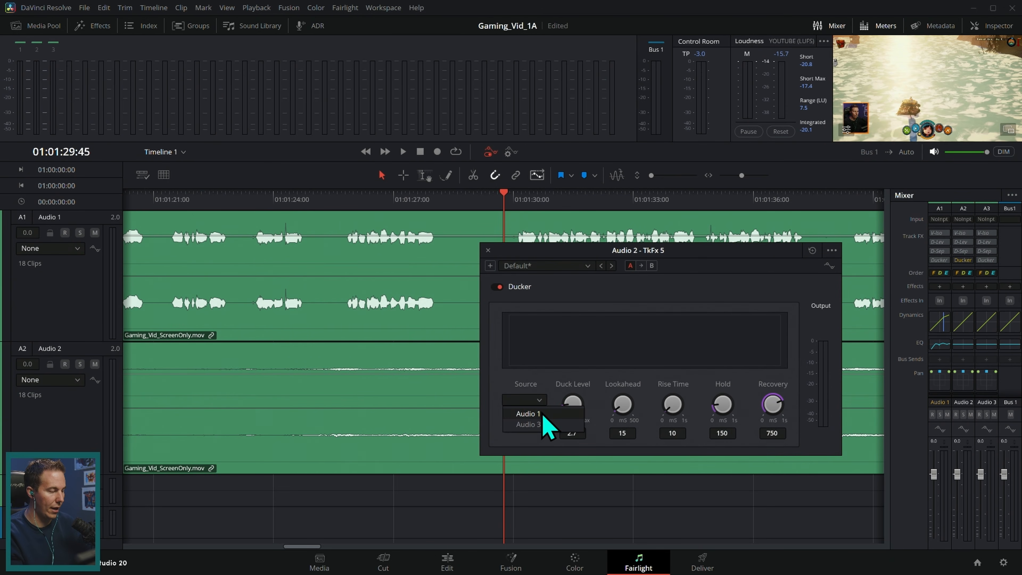
click(543, 415)
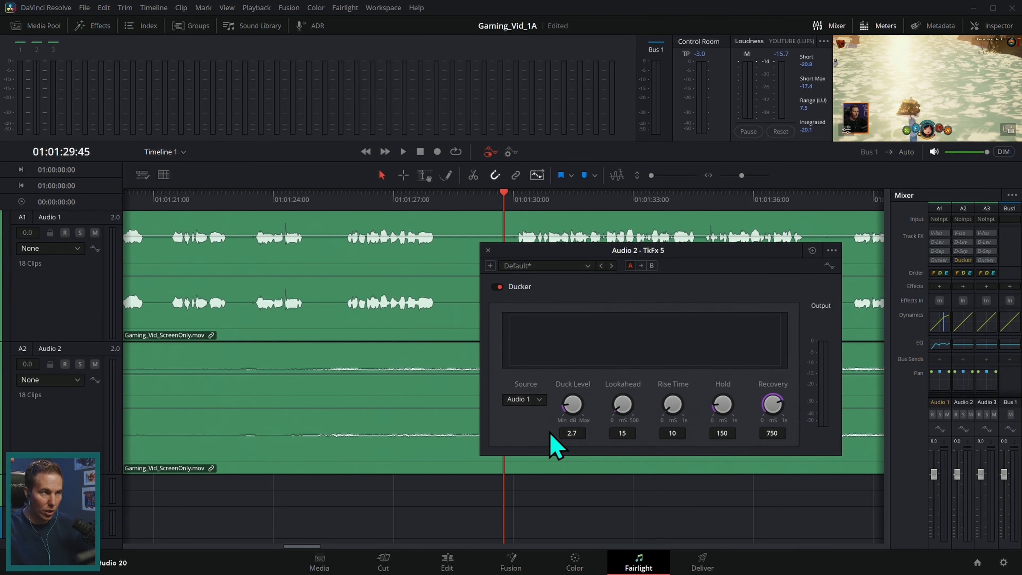
Set the Audio 2 Ducker's Duck Level to 12.6 and play back the section to hear the game audio duck.
drag(711, 256, 677, 286)
click(330, 202)
key(space)
key(space)
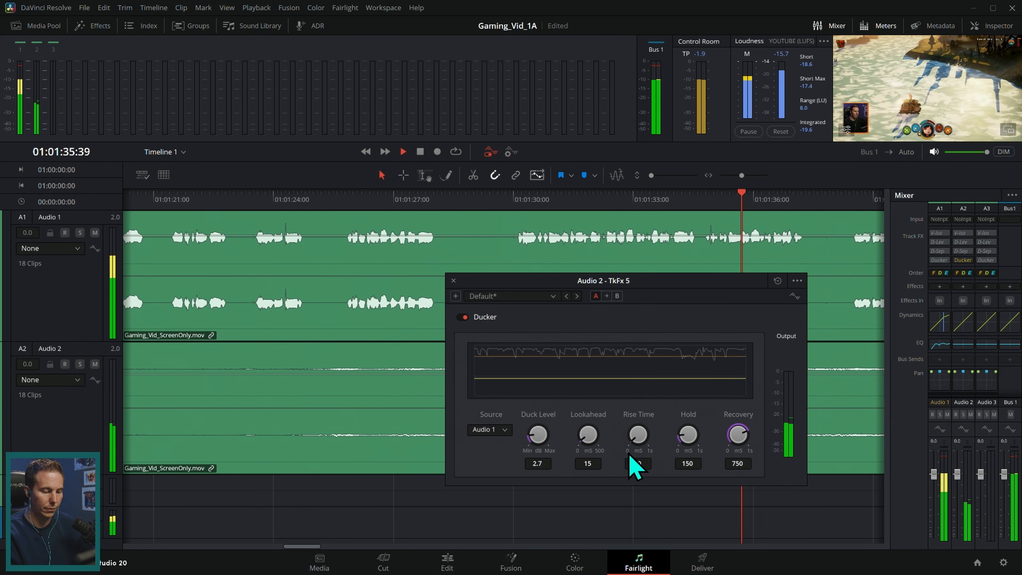
drag(540, 440, 662, 439)
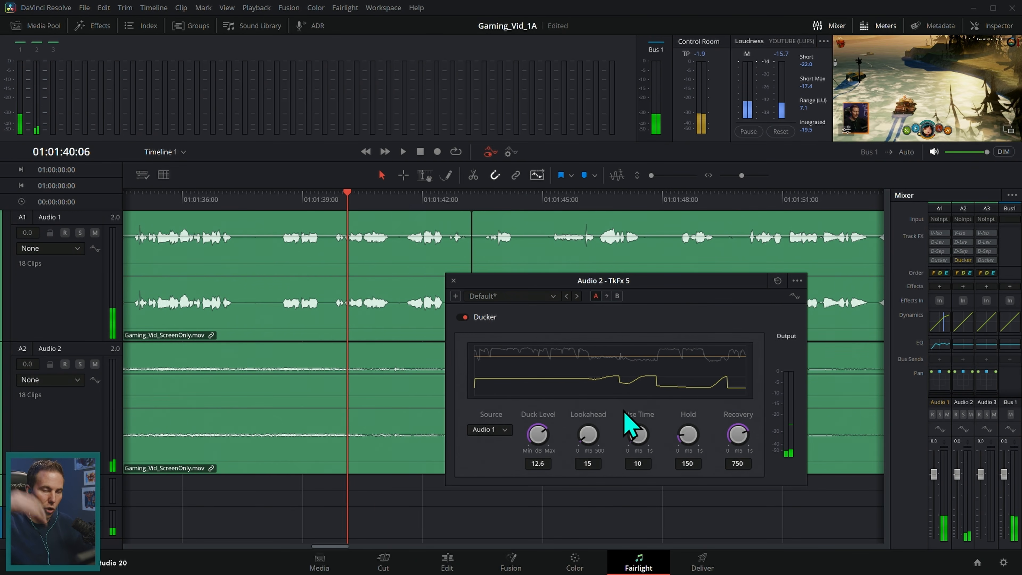
key(space)
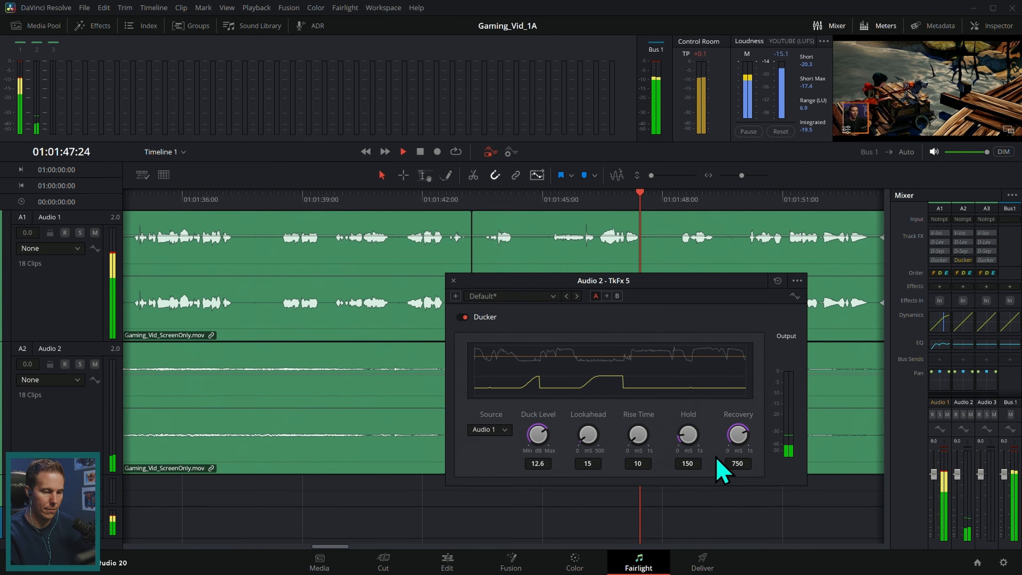
key(space)
Return the playhead to about 01:01:46:57 and set the Ducker's Hold to 237 and Rise Time to 410.
click(621, 196)
drag(682, 284, 622, 330)
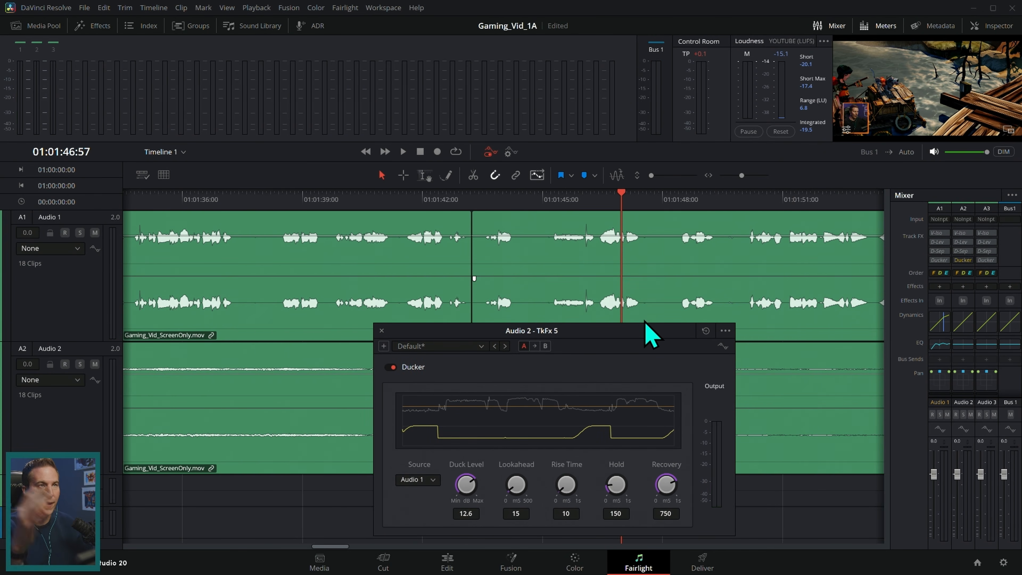
drag(654, 336, 643, 326)
drag(604, 475, 627, 483)
drag(555, 476, 646, 465)
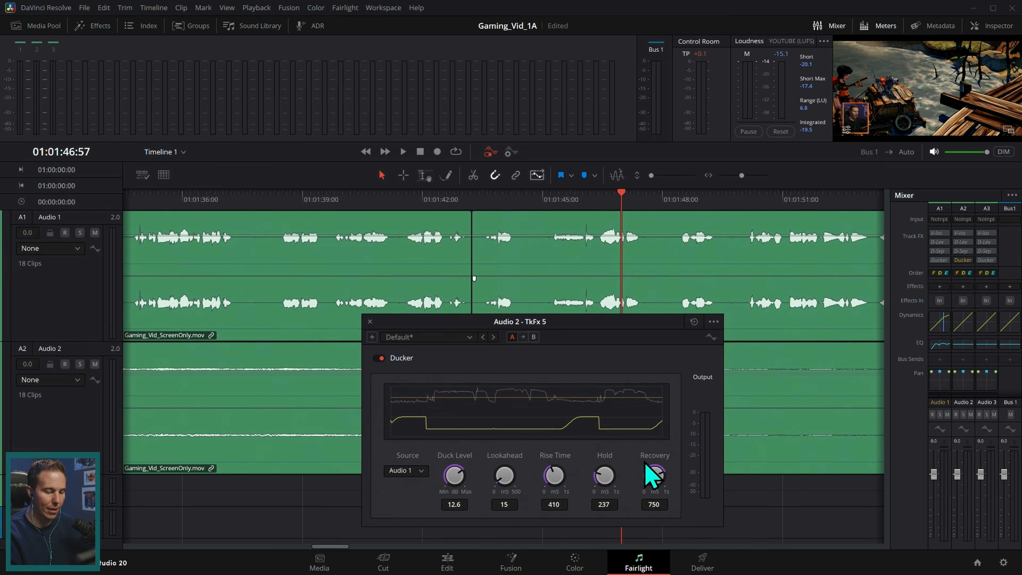
Play back from about 01:01:38 and set the Audio 2 Ducker's Duck Level to 6.0, Rise Time to 690 and Hold to 399.
drag(630, 325, 598, 337)
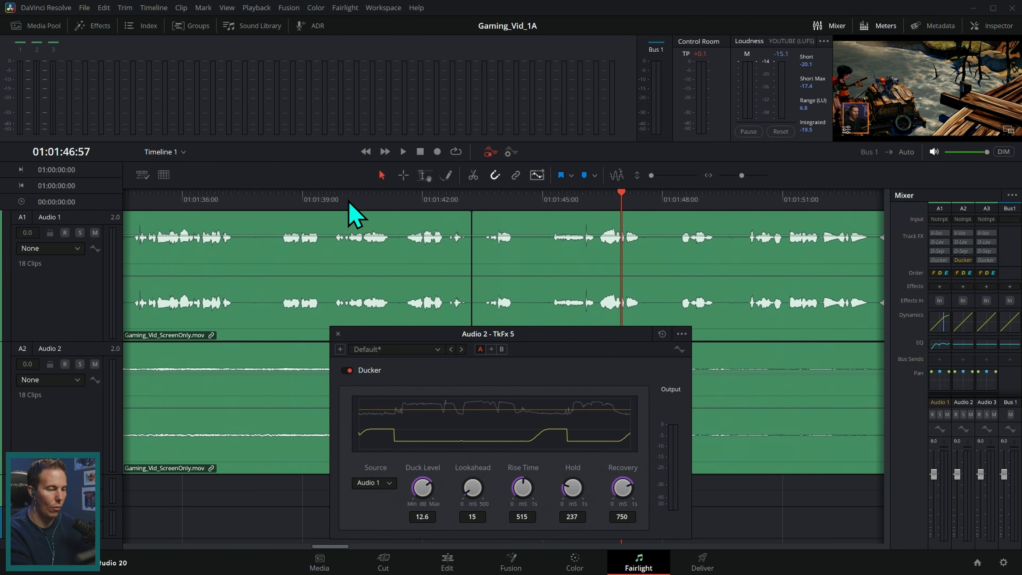
click(279, 201)
key(space)
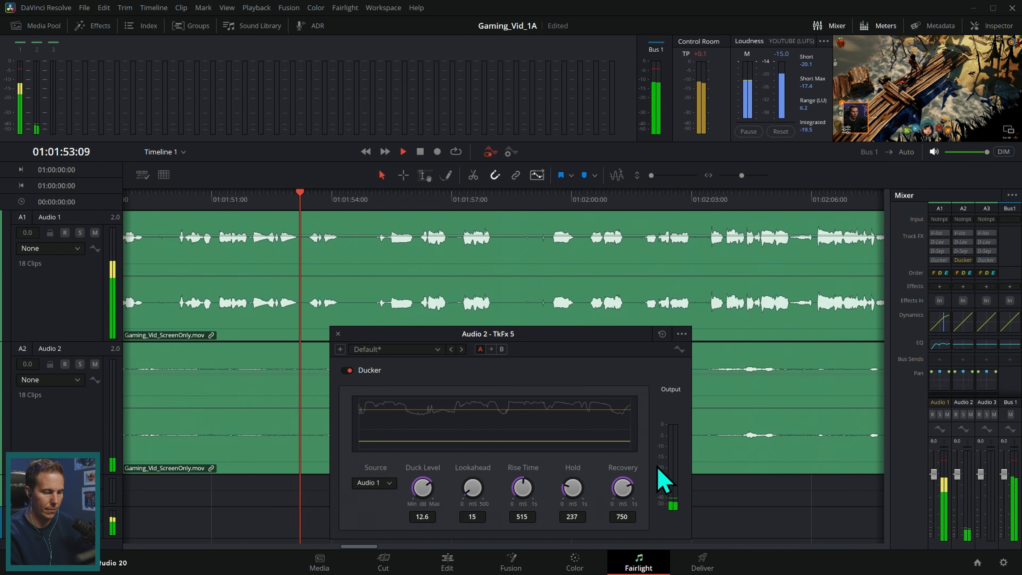
key(space)
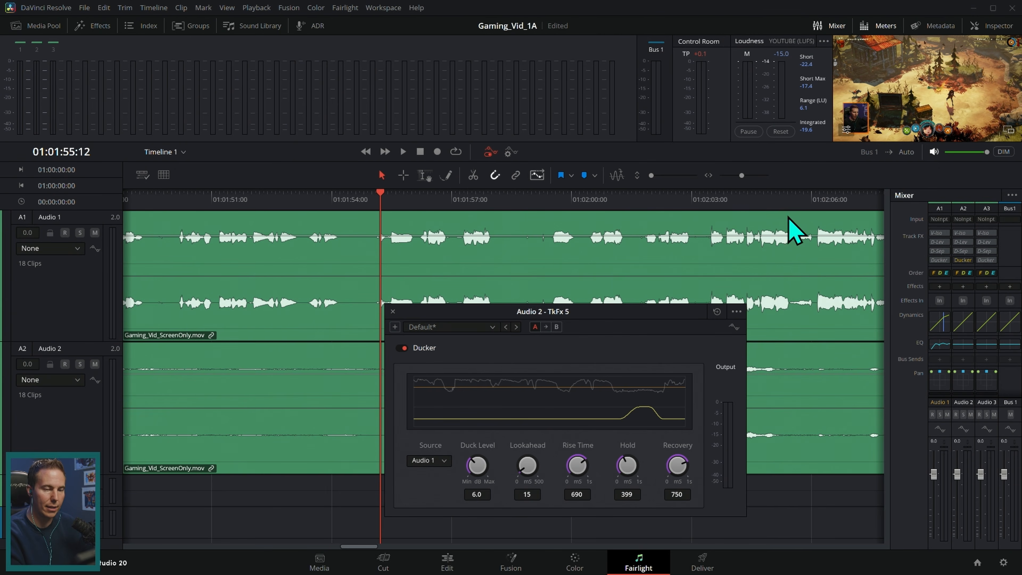
Play back the timeline from about 01:01:24 to hear how the Ducker handles the game audio, keeping its settings window in view.
scroll(479, 274, down, 5)
click(399, 197)
click(347, 199)
drag(584, 312, 615, 447)
click(381, 198)
key(space)
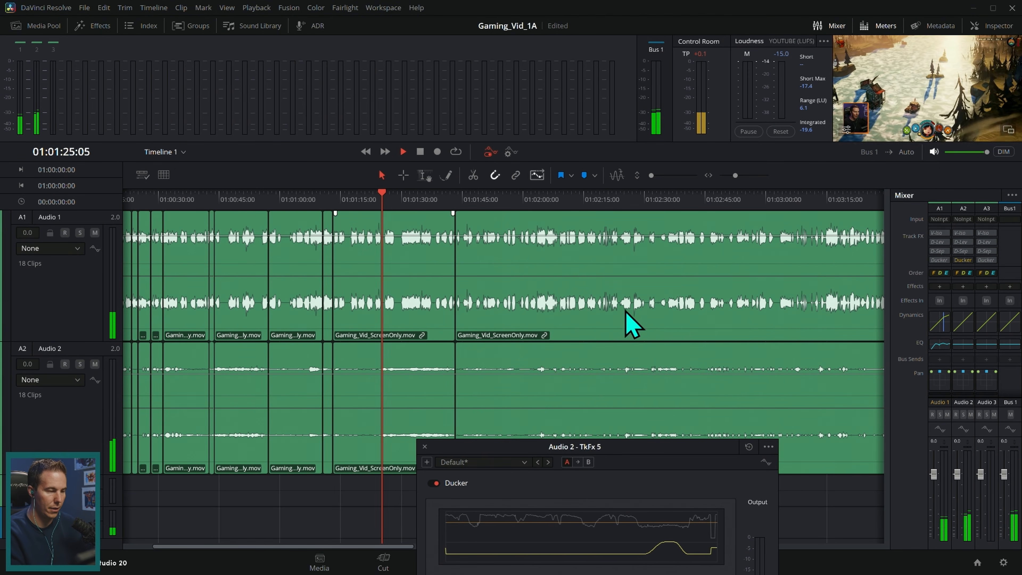
drag(680, 447, 707, 305)
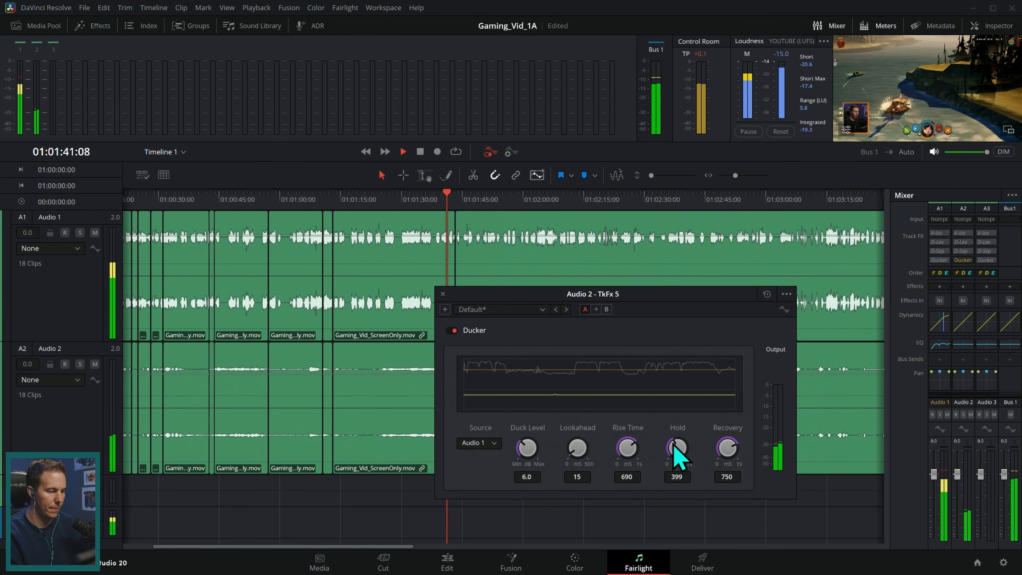
Set the Audio 2 Ducker's Recovery to 356 and Hold to 147, replaying the section from about 01:00:44.
click(217, 198)
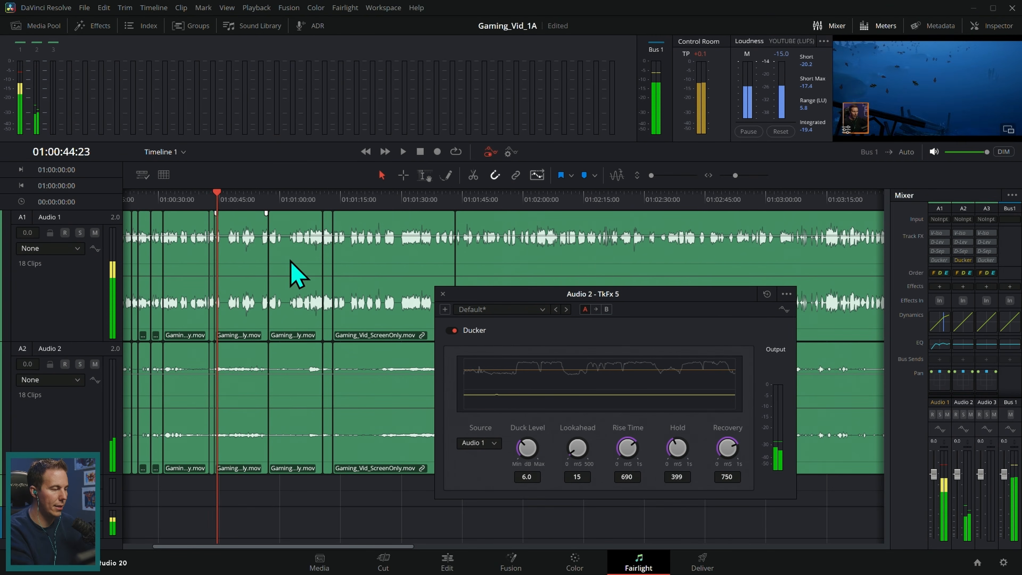
key(space)
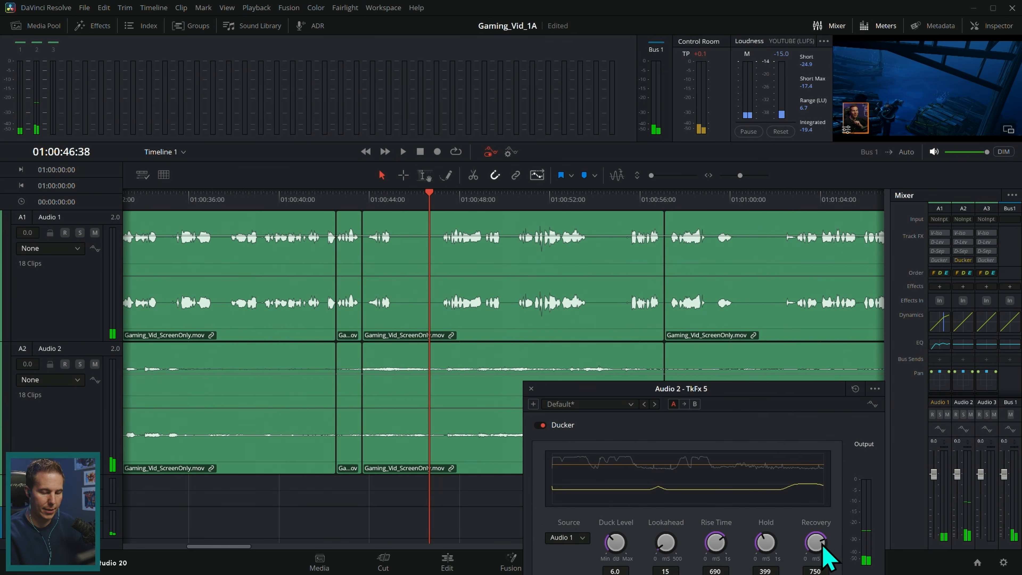
drag(834, 431, 849, 381)
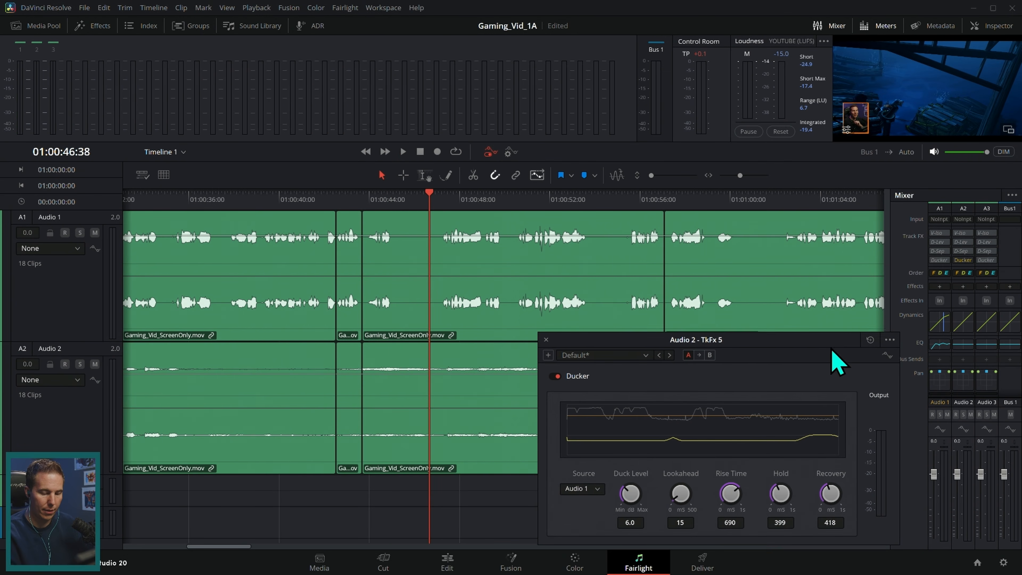
click(364, 198)
key(space)
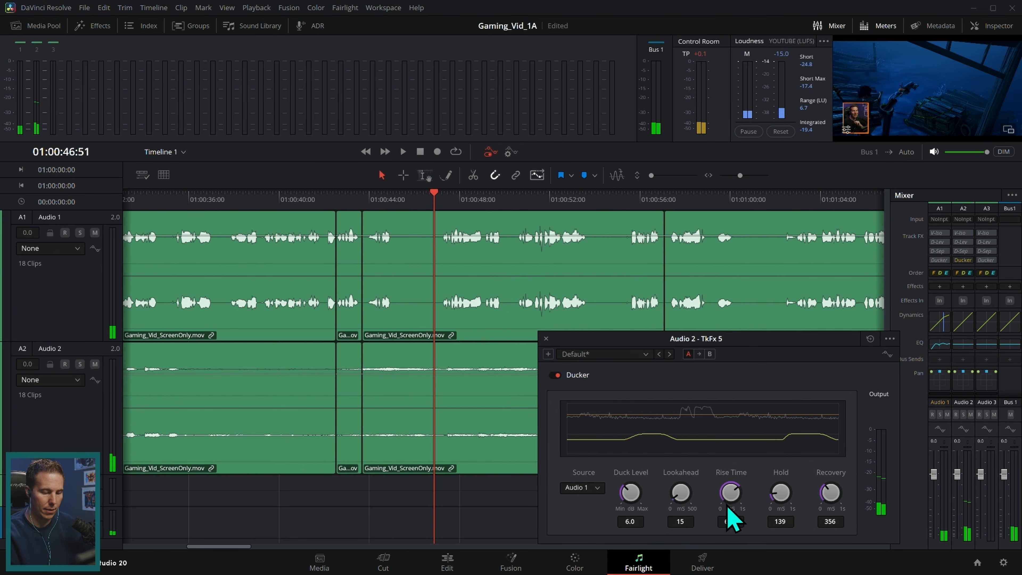
click(364, 197)
key(space)
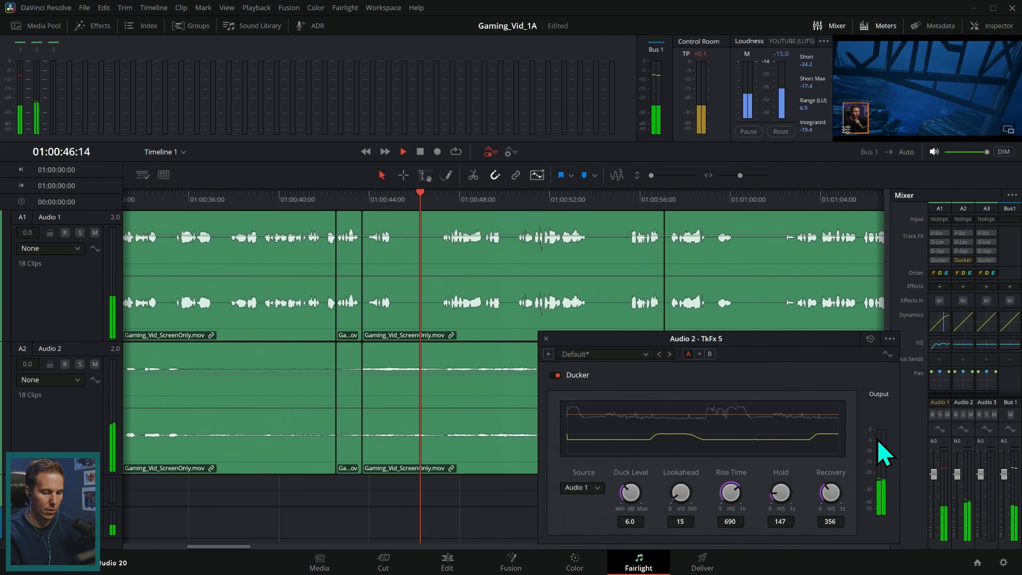
Set the Audio 2 Ducker to Duck Level 3.4, Rise Time 167, Hold 354 and Recovery 186 while replaying the section, and close it.
key(space)
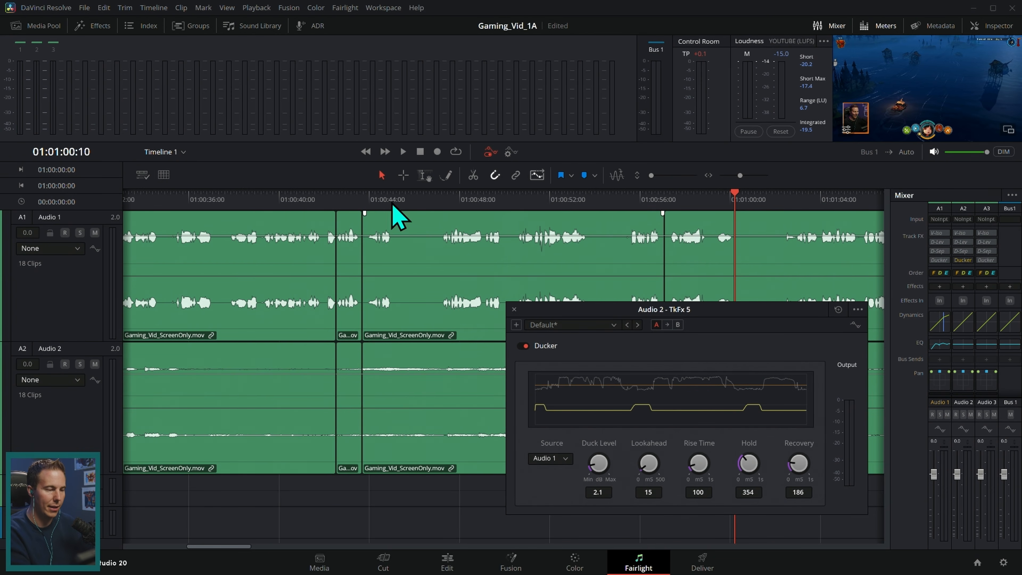
click(369, 197)
key(space)
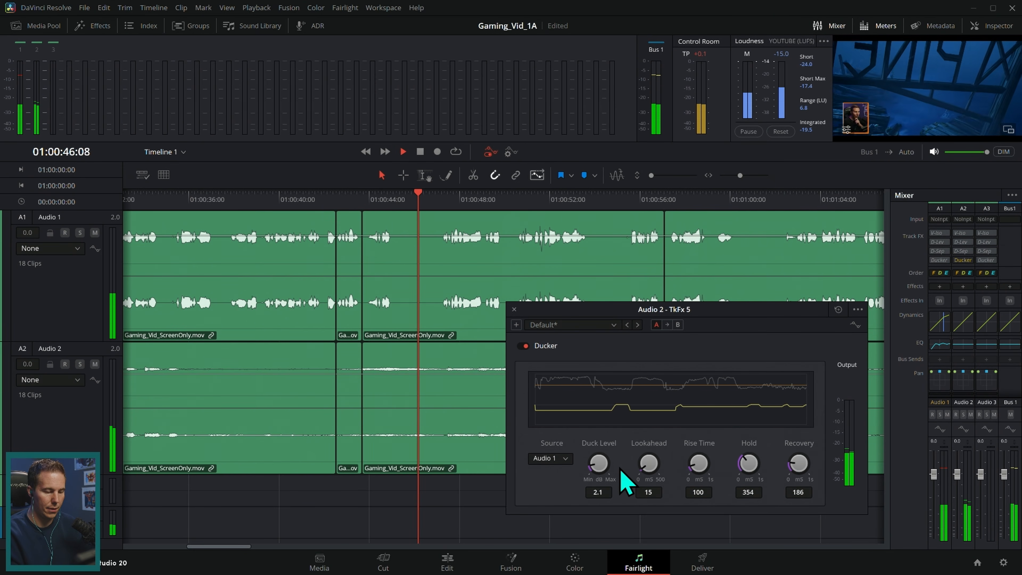
drag(603, 464, 623, 464)
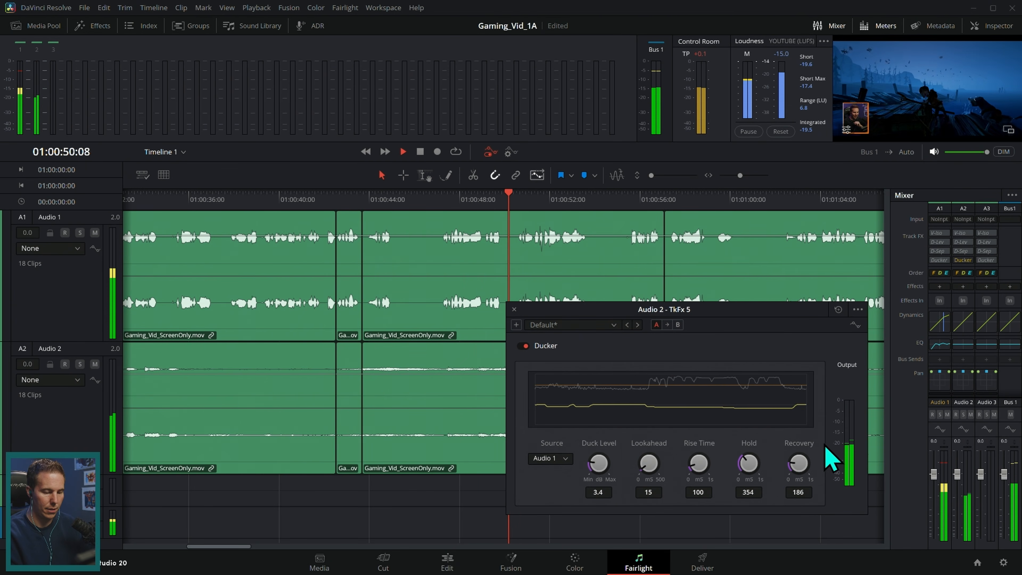
drag(696, 469, 736, 454)
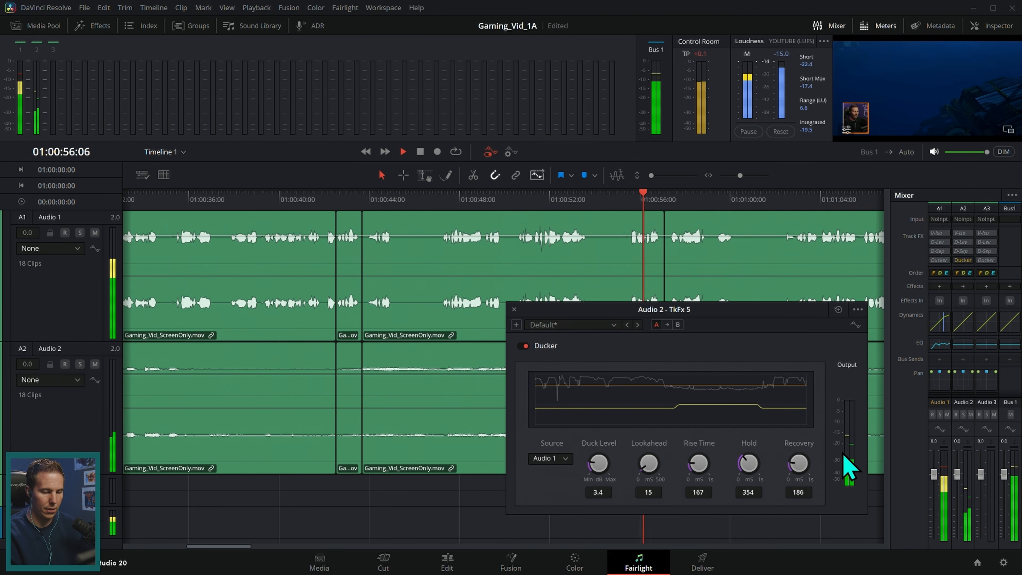
key(space)
click(514, 309)
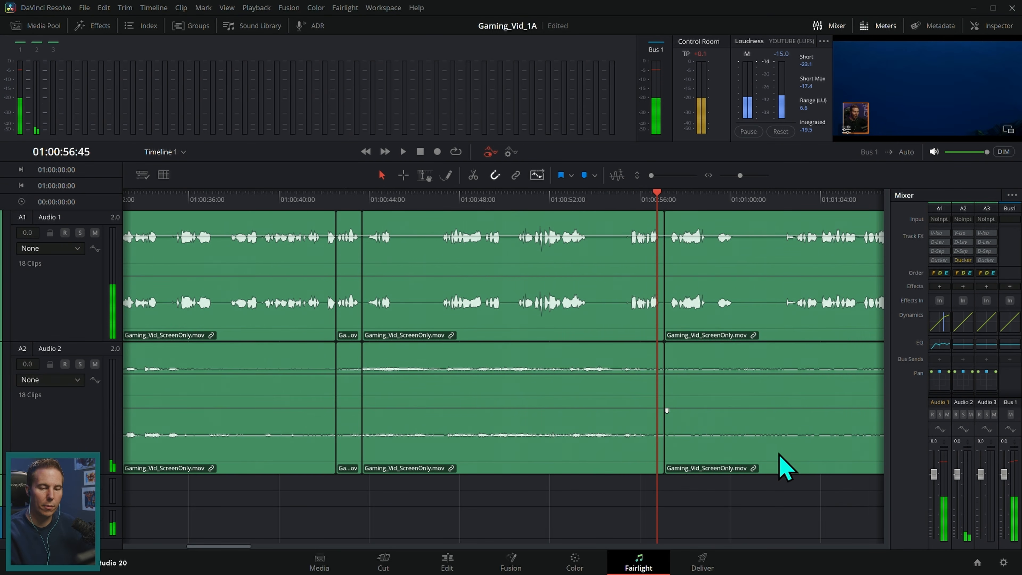
Open the Audio 2 equalizer and lower Band 4 to a gain of -5.4 at 1.4K.
double_click(963, 346)
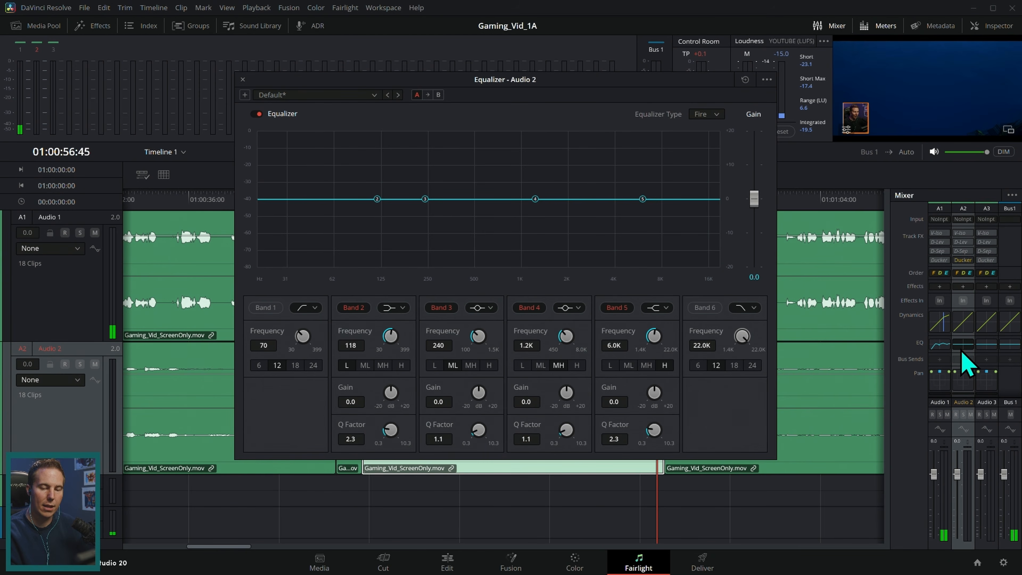
drag(551, 80, 622, 119)
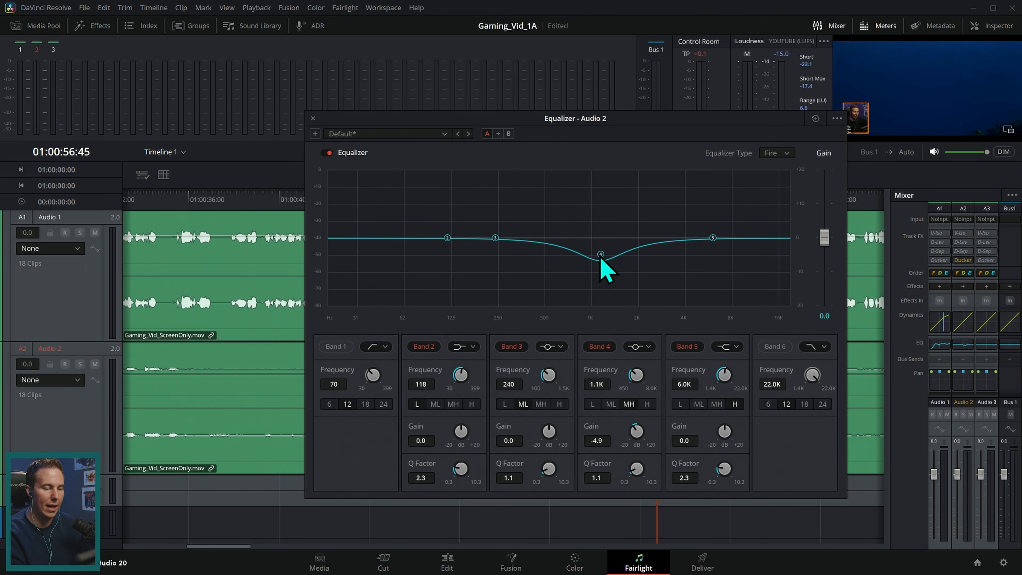
drag(597, 254, 609, 257)
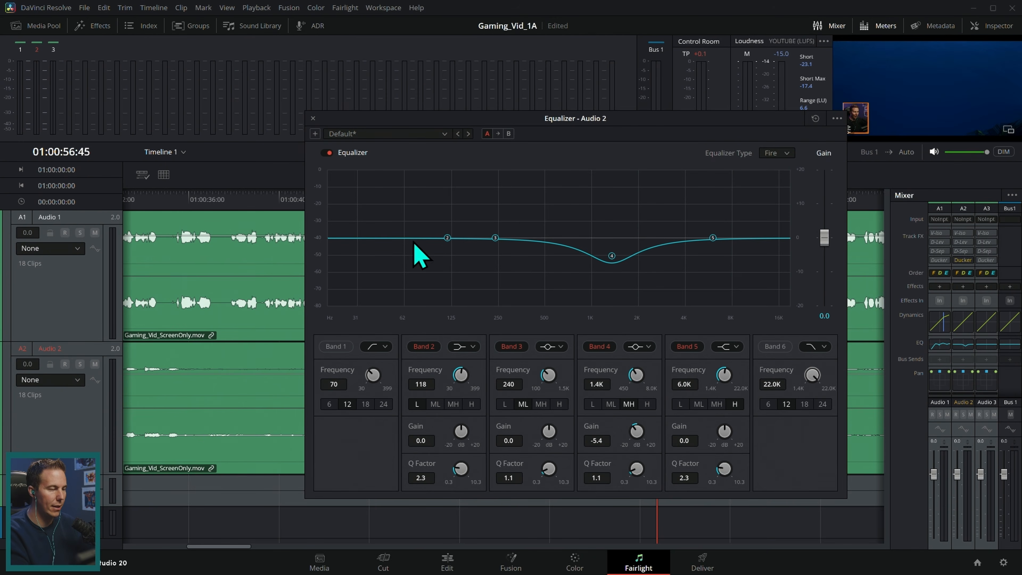
Play back the section up to about 01:00:47 to hear the Audio 2 equalizer cut, and close the equalizer.
click(269, 221)
key(space)
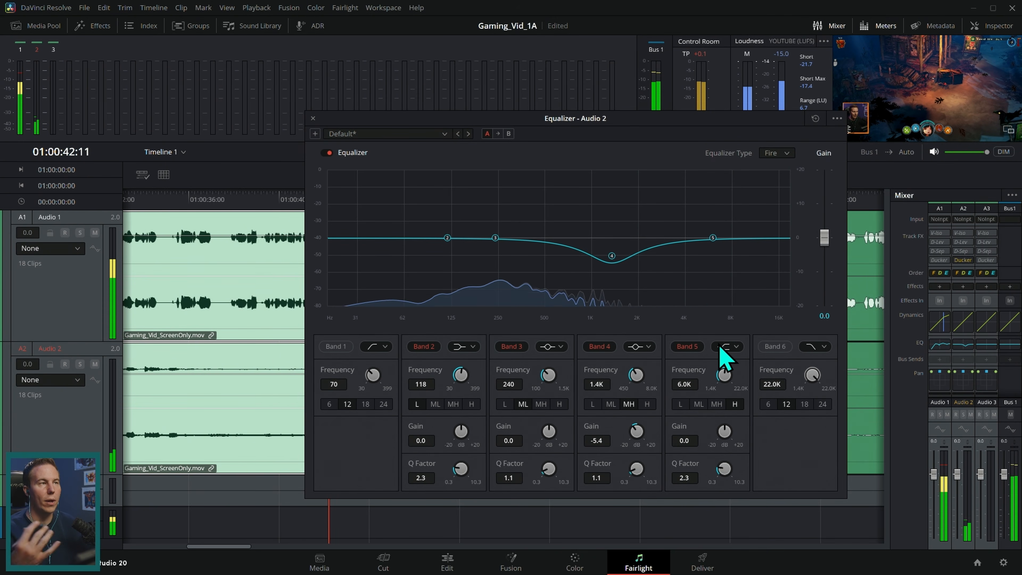
key(space)
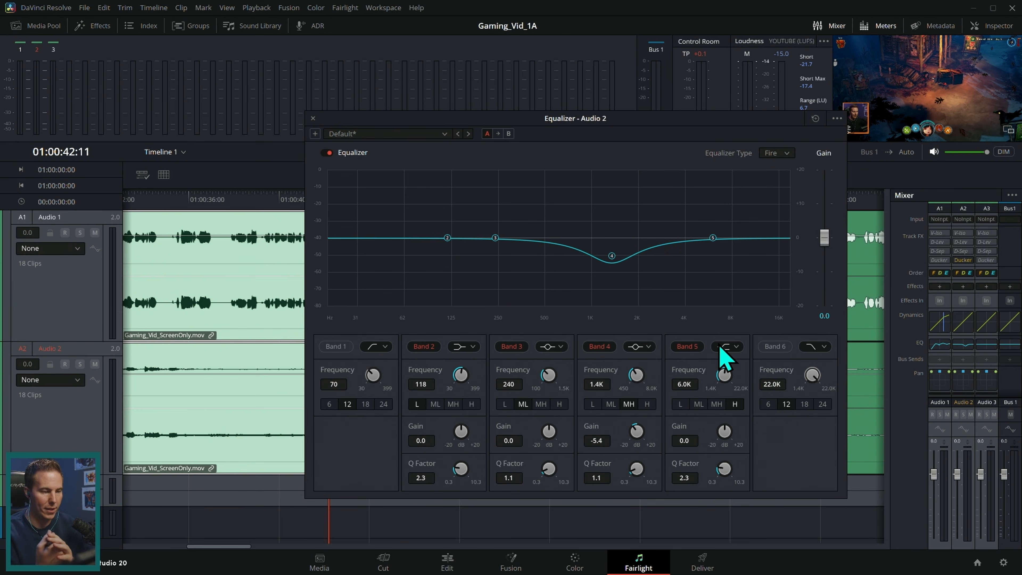
key(space)
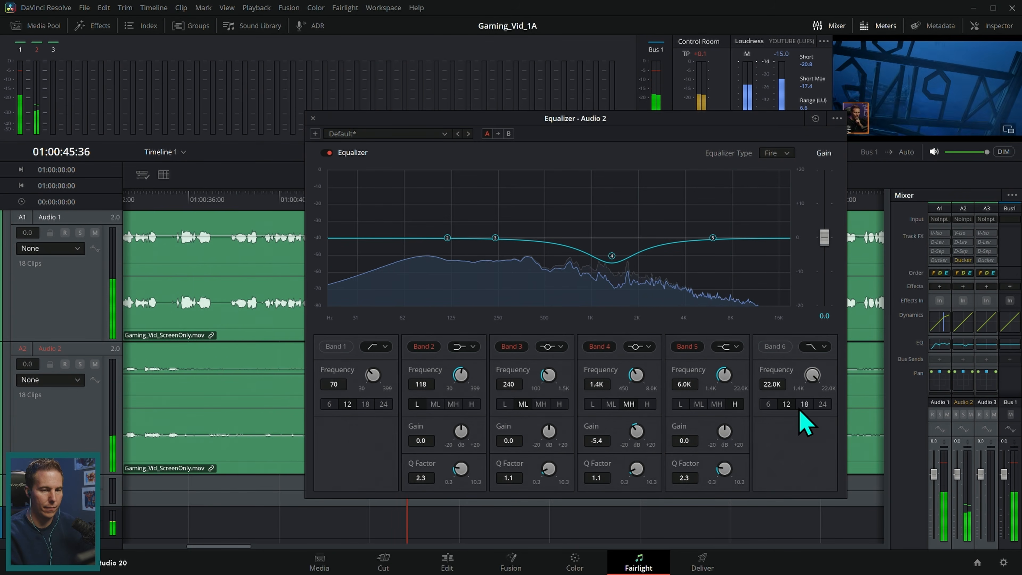
click(313, 118)
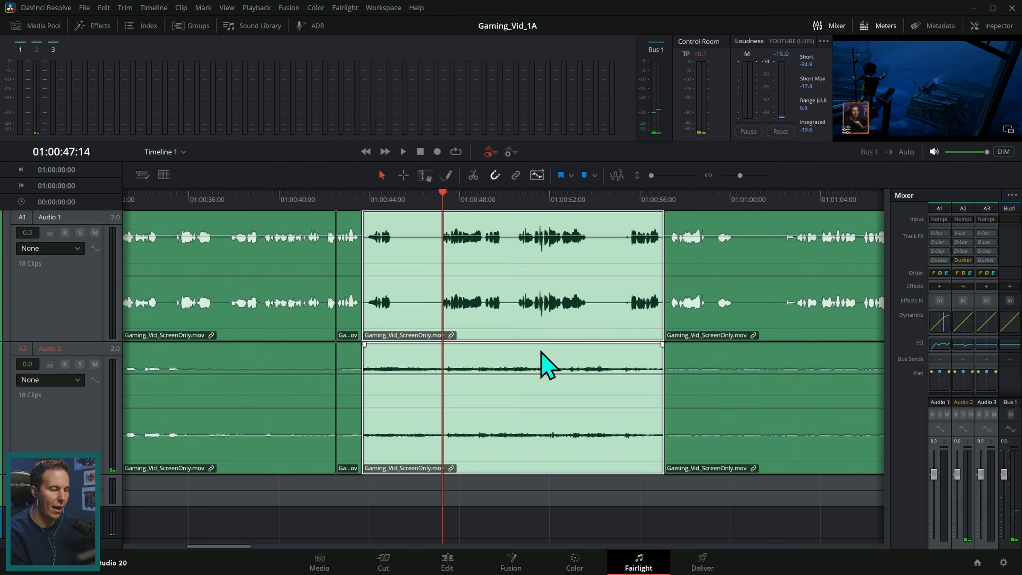
Play back the mix from about 01:01:30 to judge the game audio level against the voice.
key(shift+z)
click(478, 512)
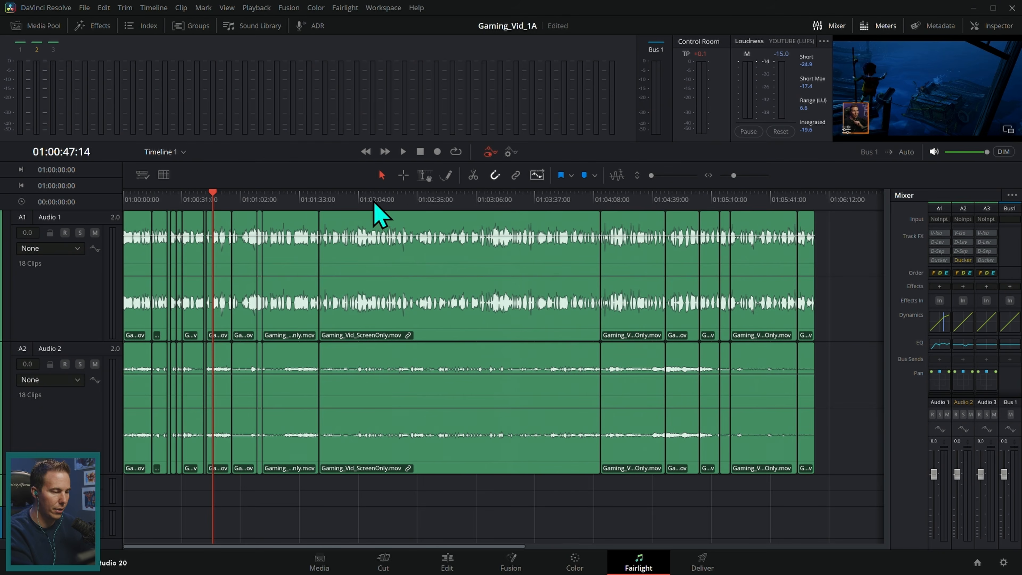
click(365, 199)
click(293, 199)
key(space)
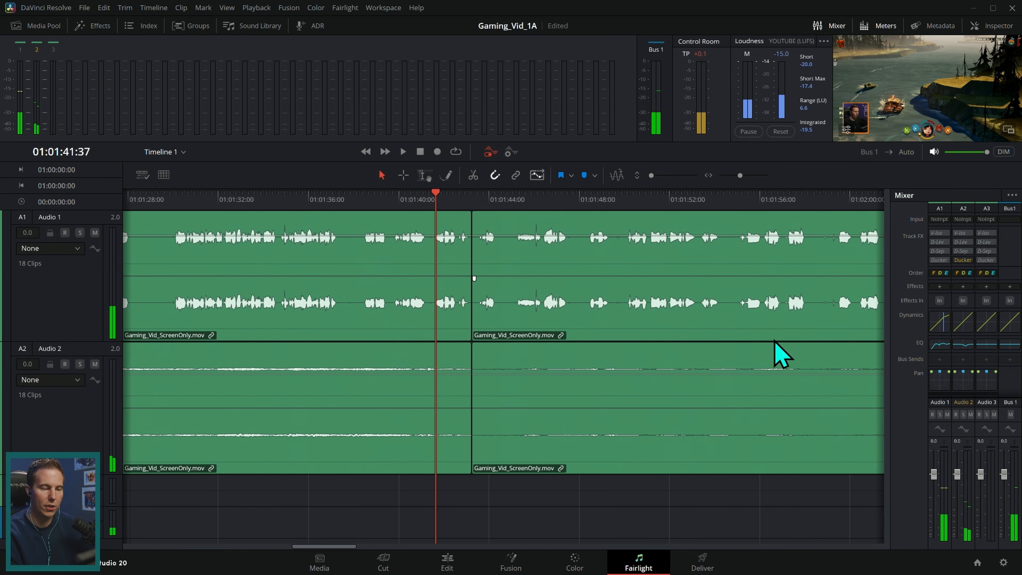
Set the volume of all Audio 2 clips to 6.0.
drag(741, 174, 731, 186)
drag(584, 379, 104, 490)
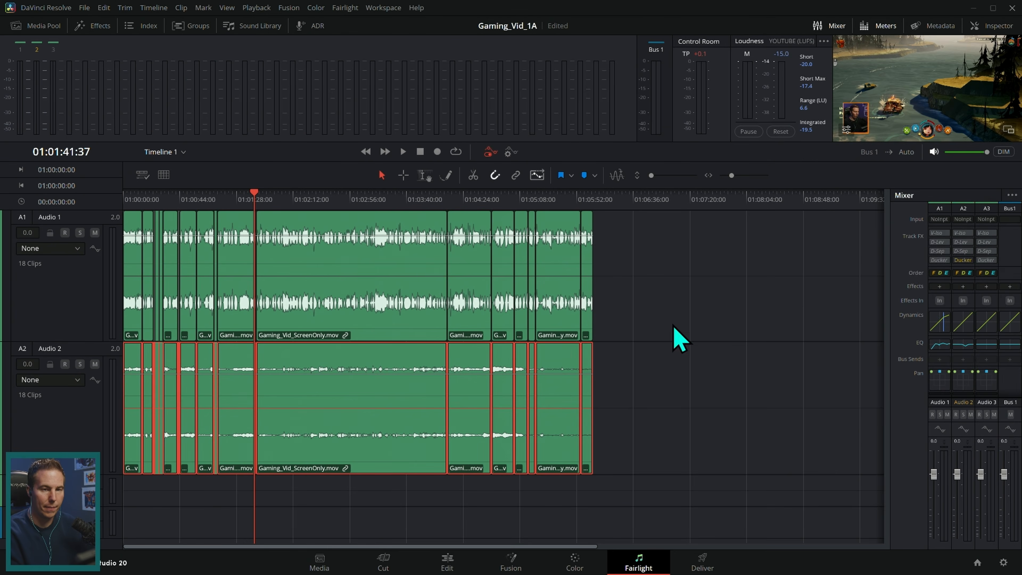
click(991, 26)
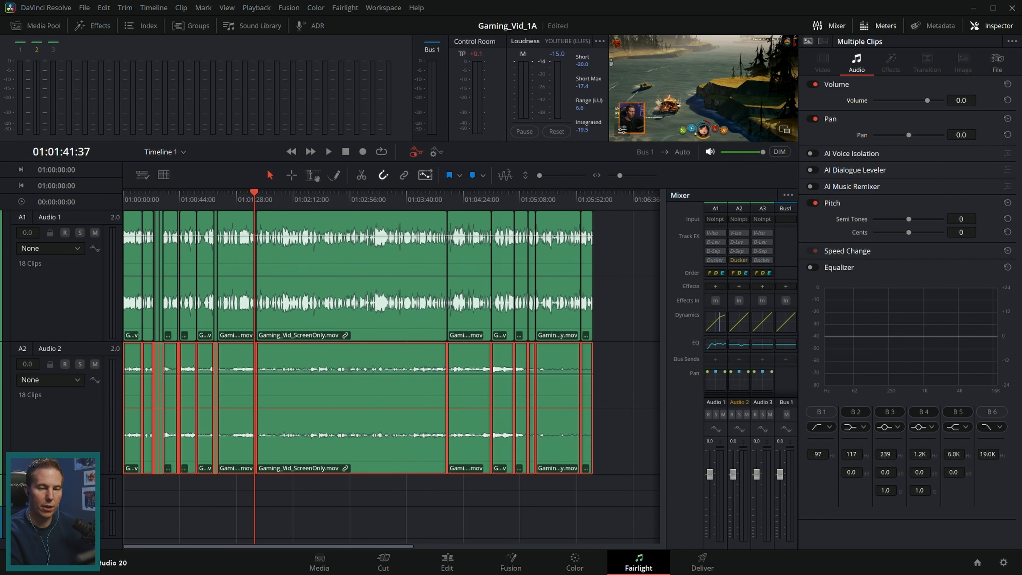
text(6)
key(Return)
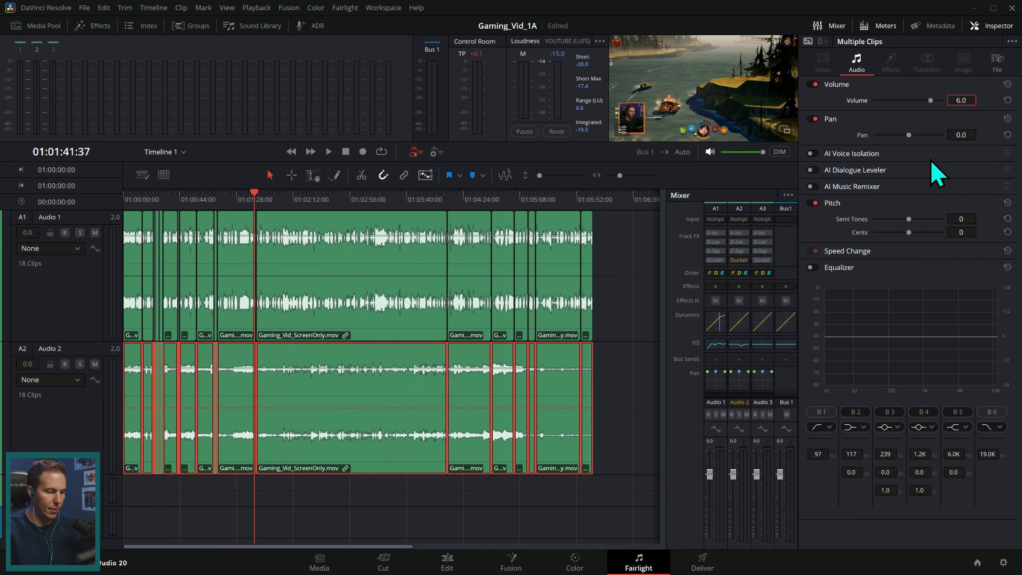
Play back the passages around the cut at about 01:01:43 to check the louder game audio against the voice.
click(256, 200)
key(space)
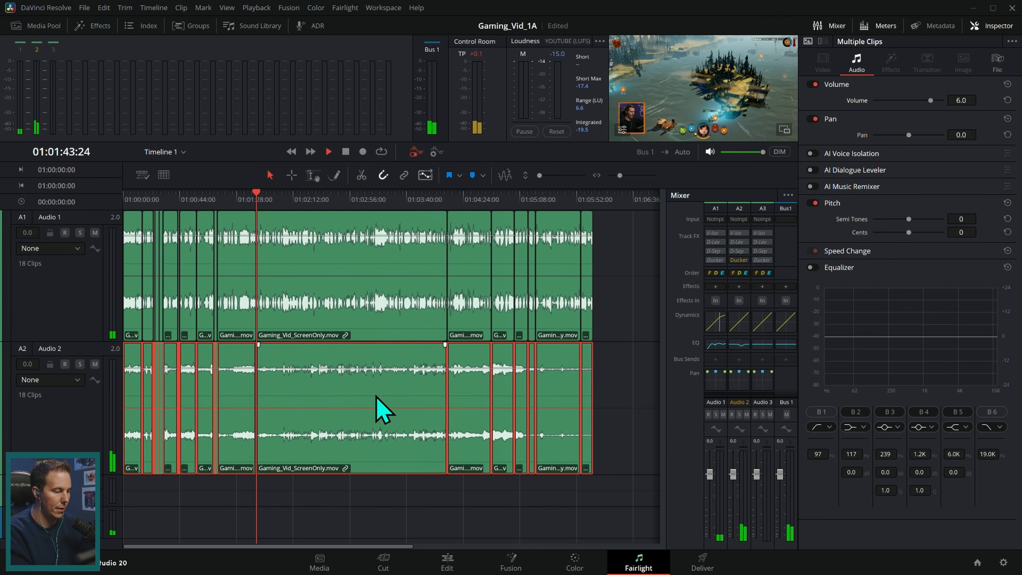
click(249, 200)
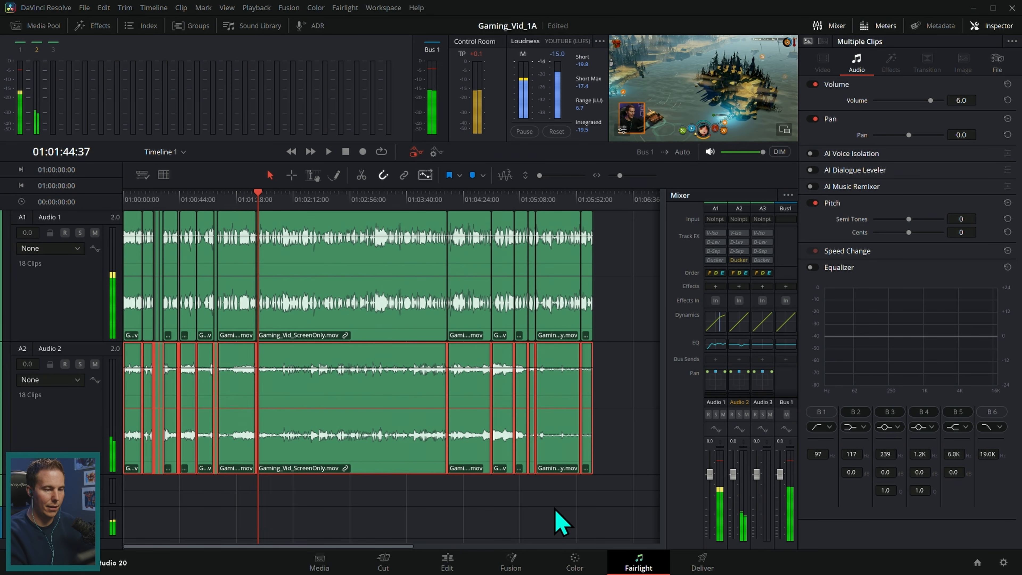
drag(623, 179, 632, 178)
scroll(410, 305, left, 5)
click(322, 200)
click(413, 201)
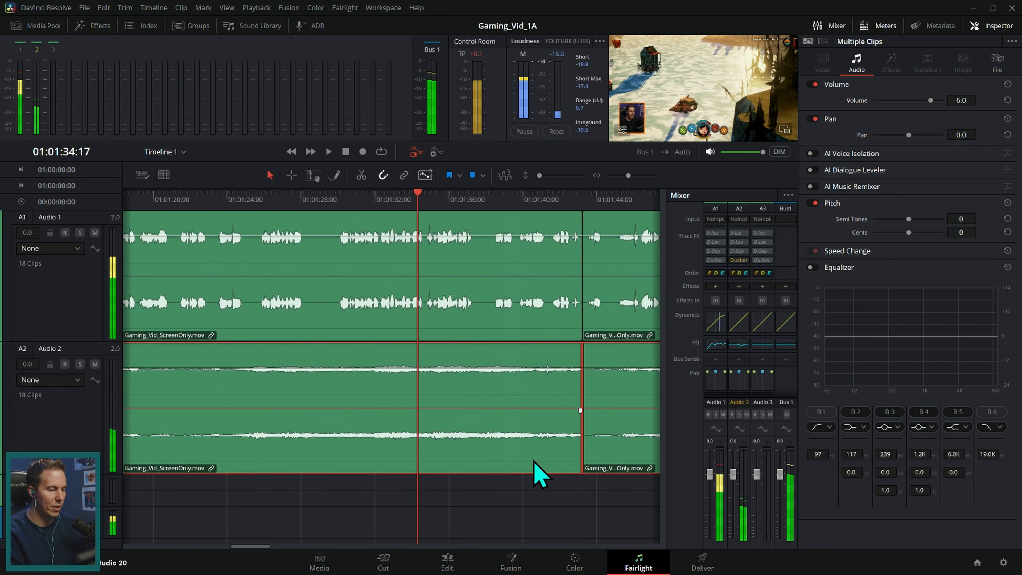
click(290, 199)
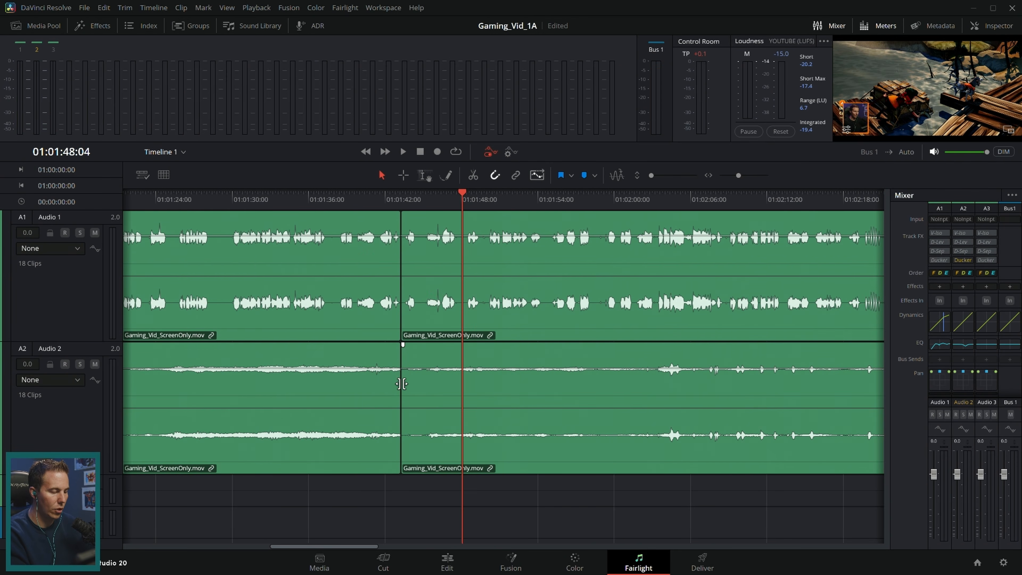
Add a 60 frame Cross Fade 0 dB at the Audio 2 cut near 01:01:43 and lengthen it to about 6 seconds.
right_click(401, 385)
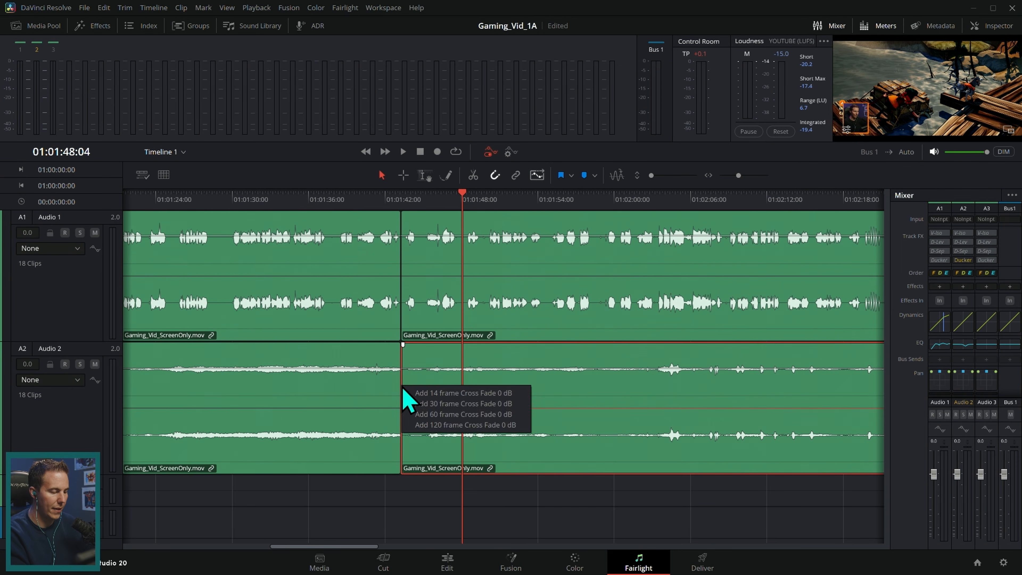
click(440, 362)
right_click(402, 387)
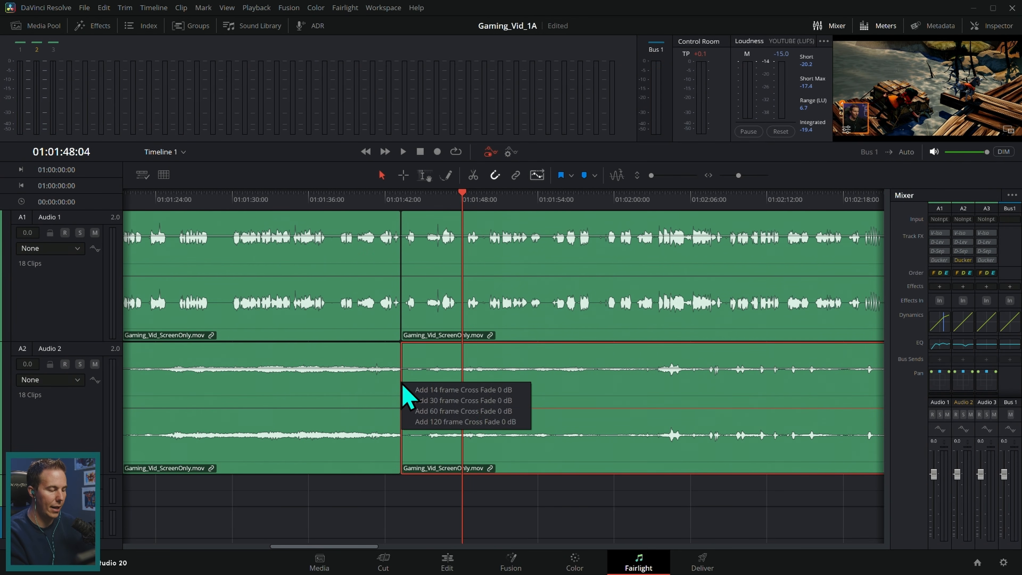
click(497, 411)
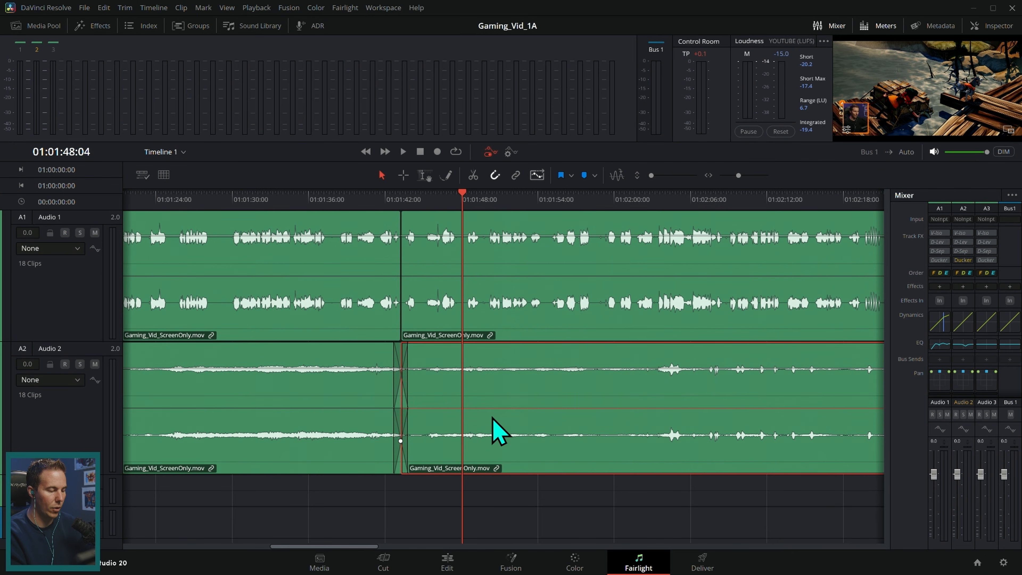
drag(407, 381, 352, 397)
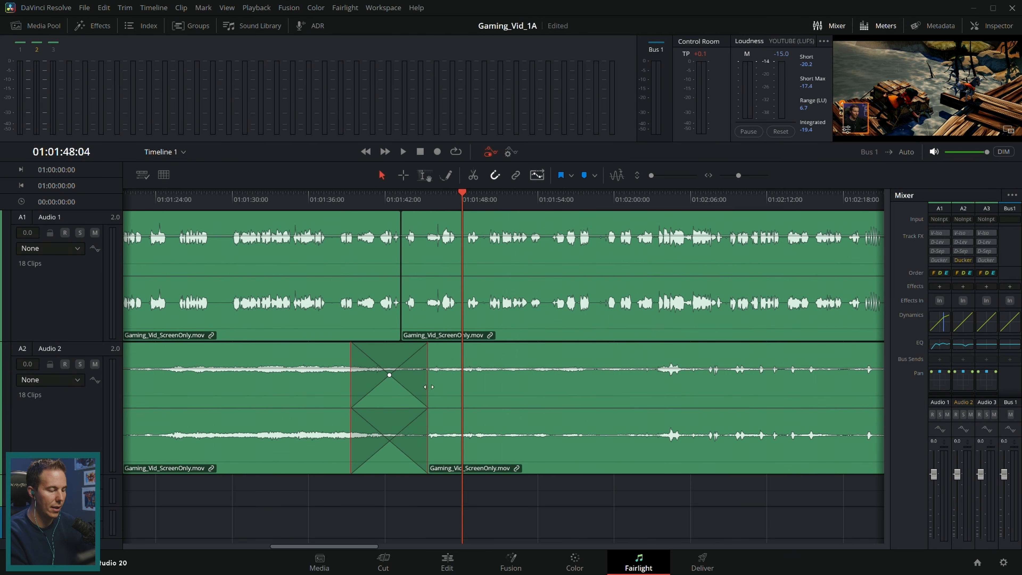
Lengthen the Audio 2 cross fade near 01:01:43 to about 12 seconds and play through it to check the transition.
drag(429, 386, 497, 412)
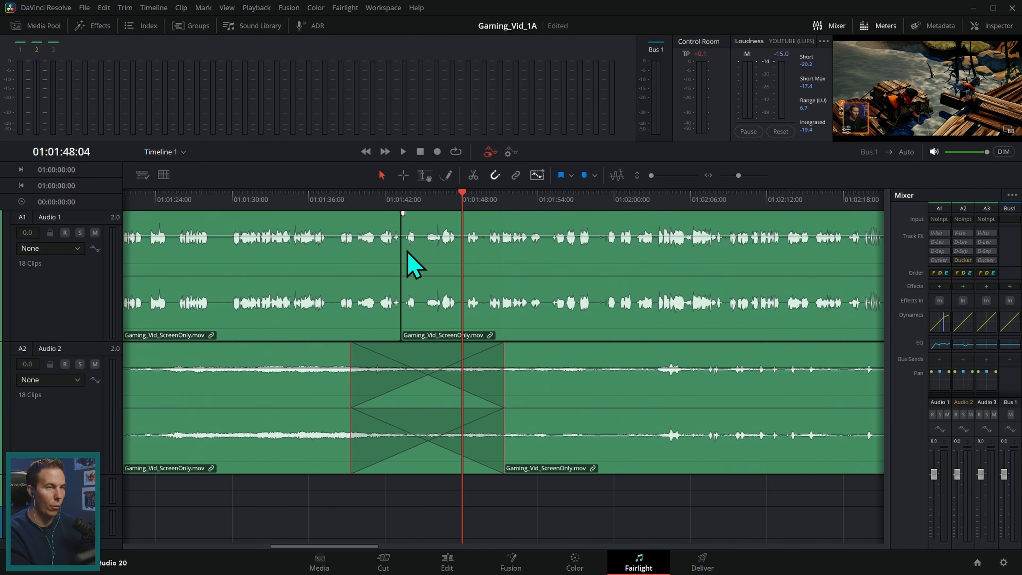
click(309, 199)
key(space)
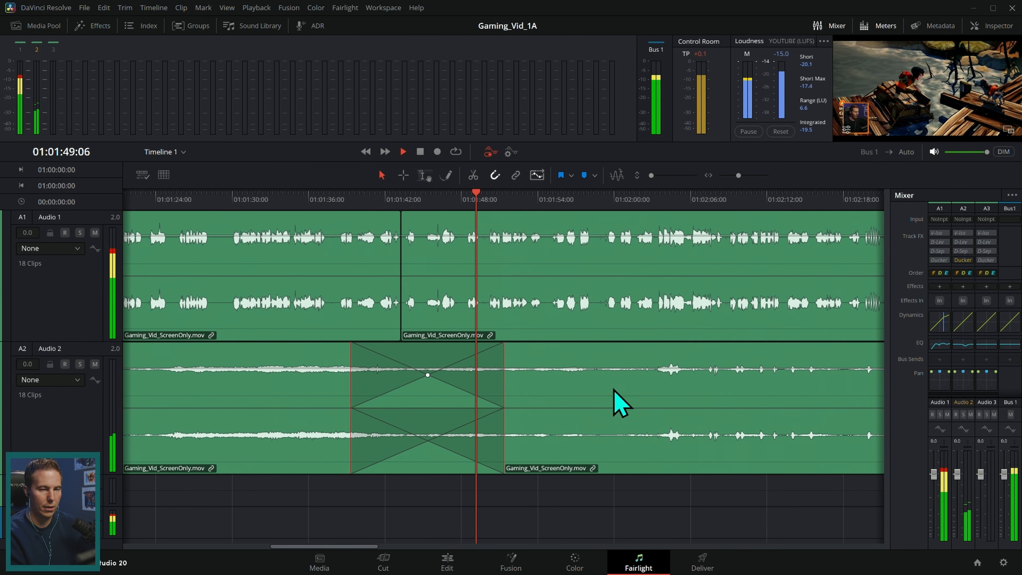
key(space)
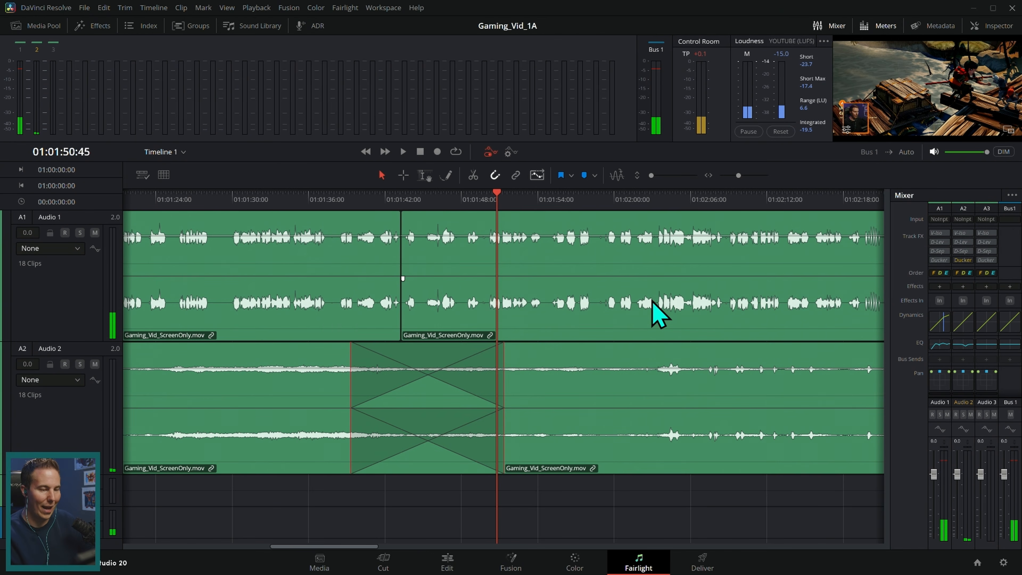
Play back the passage across the Audio 2 cut near 01:04:11 to judge how the game audio changes.
drag(736, 175, 733, 176)
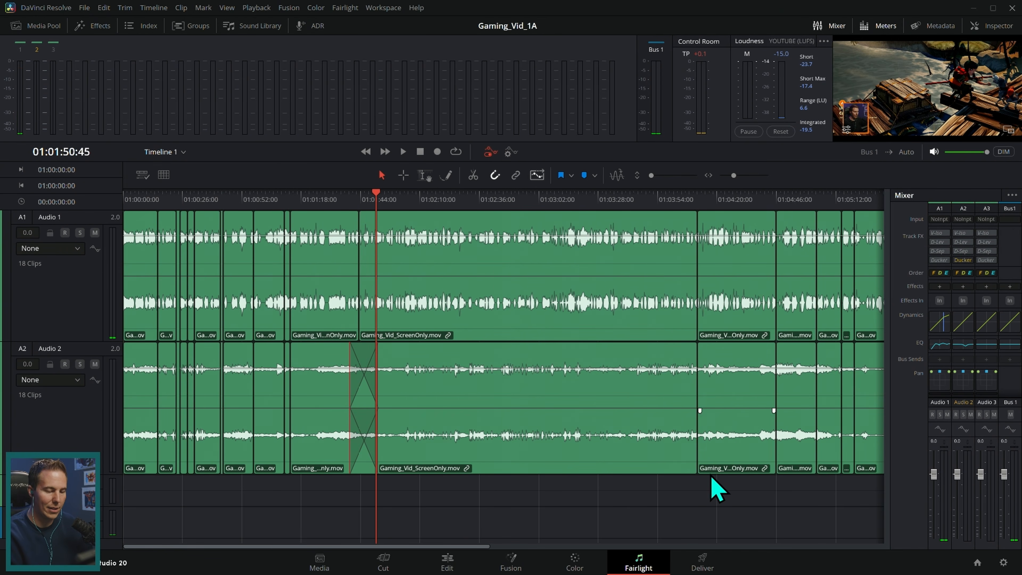
right_click(555, 485)
click(734, 508)
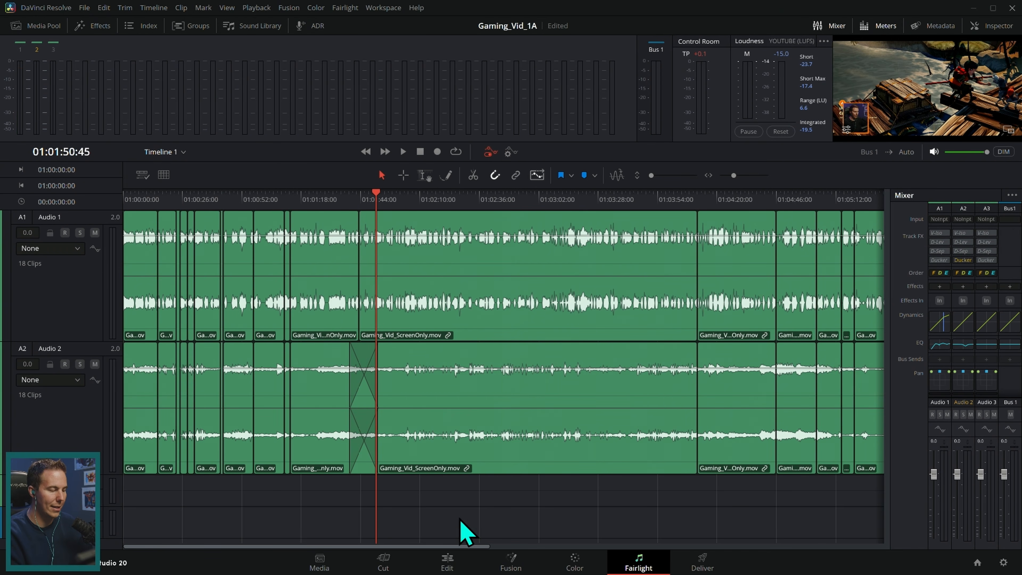
click(683, 197)
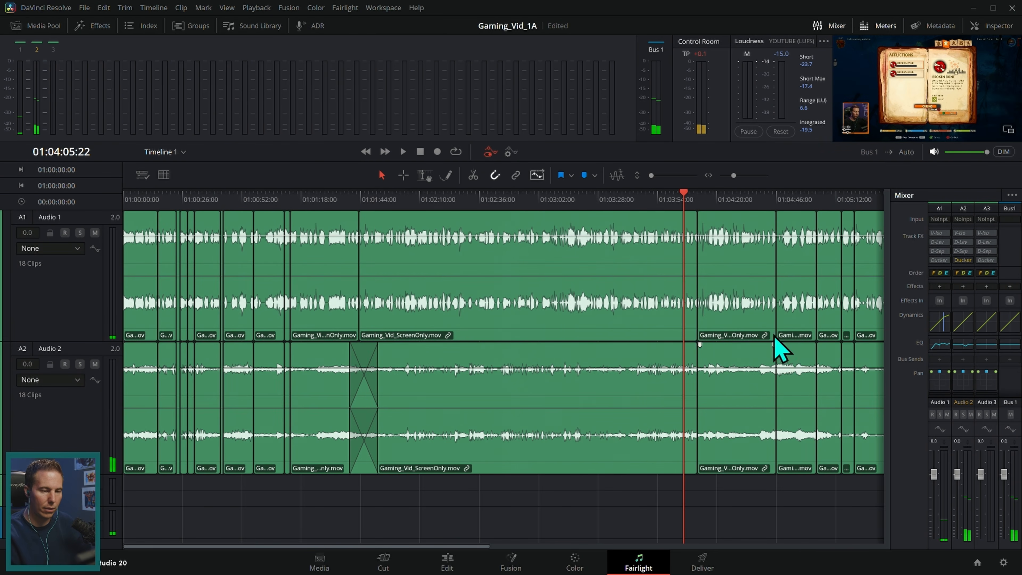
drag(734, 175, 738, 175)
key(space)
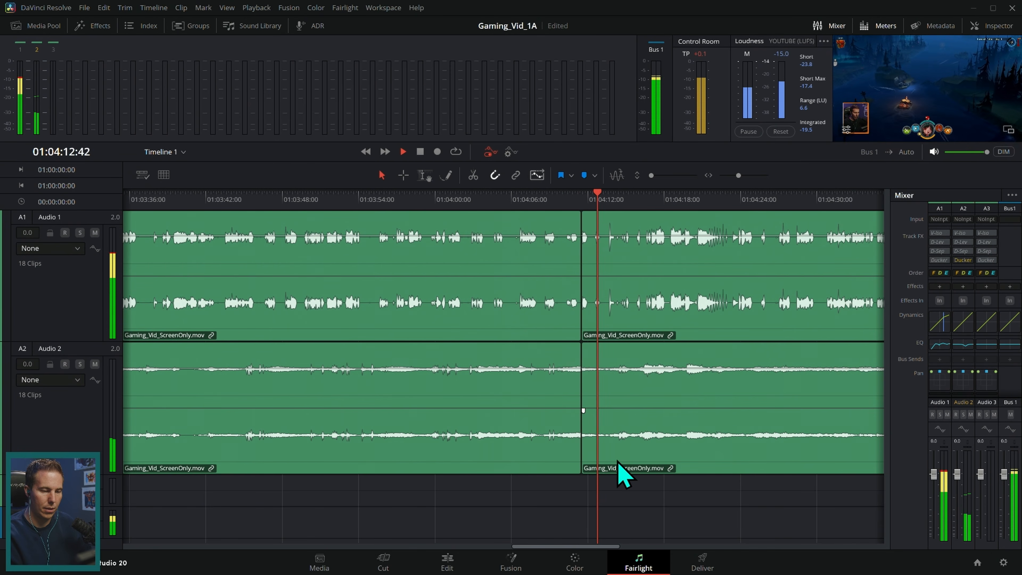
key(space)
Add a cross fade at the Audio 2 cut near 01:04:11, lengthen it to about 6 seconds and play it back.
click(582, 386)
right_click(582, 386)
click(644, 415)
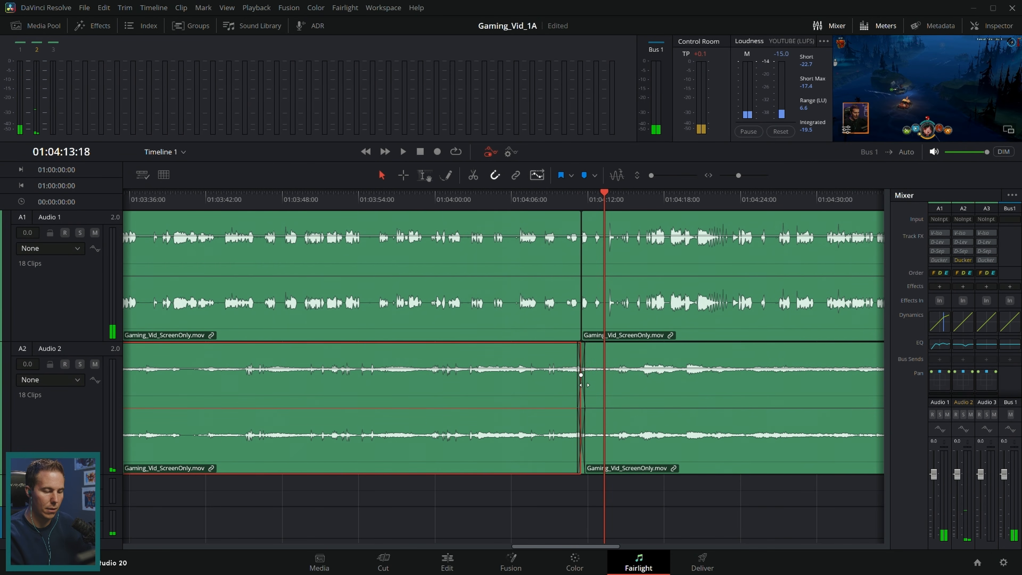
drag(584, 385, 543, 386)
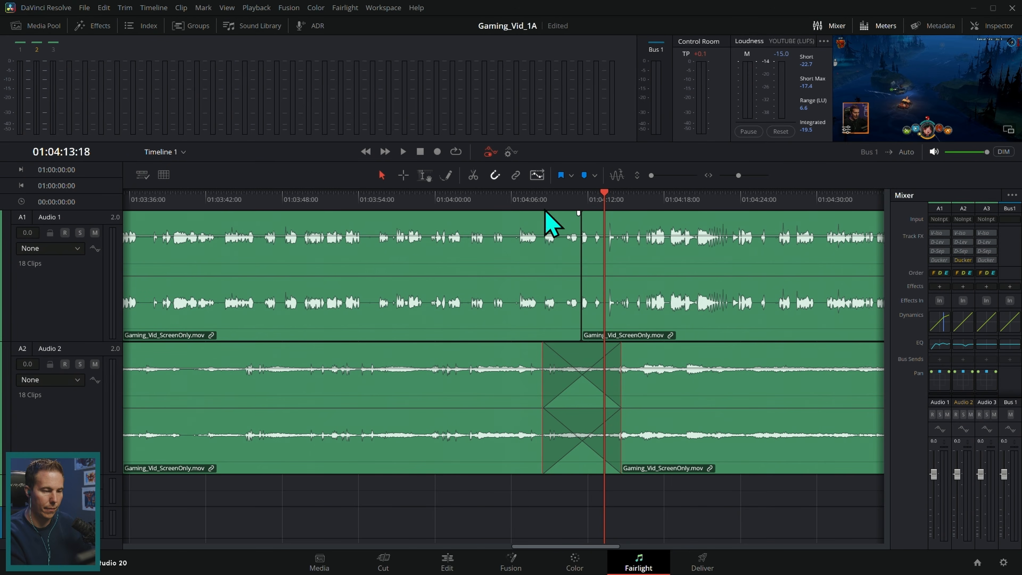
click(534, 201)
key(space)
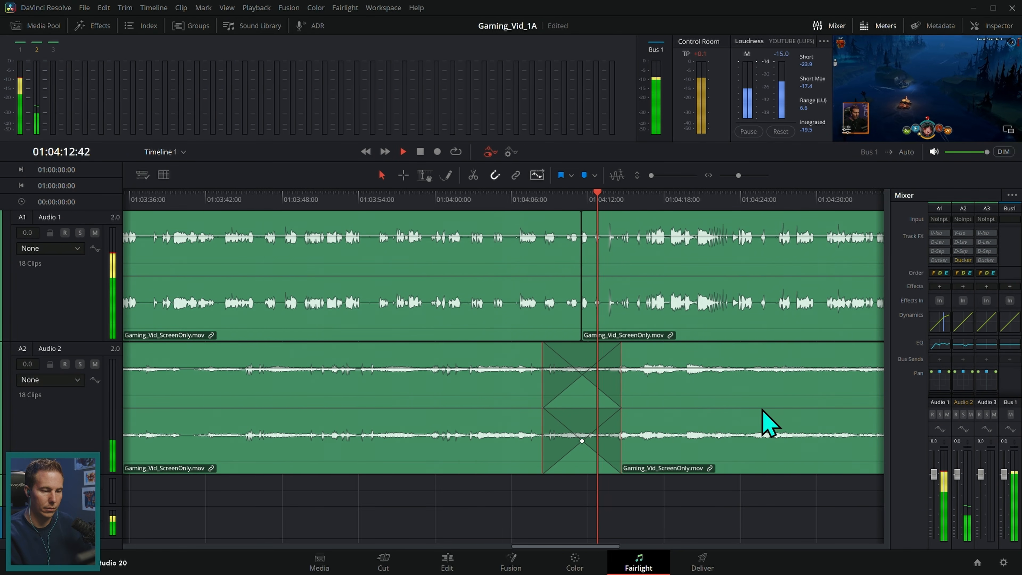
key(space)
Roll the Audio 1 cut near 01:04:11 about 0.3 seconds earlier and play back the passage after it.
click(741, 175)
drag(421, 262, 407, 259)
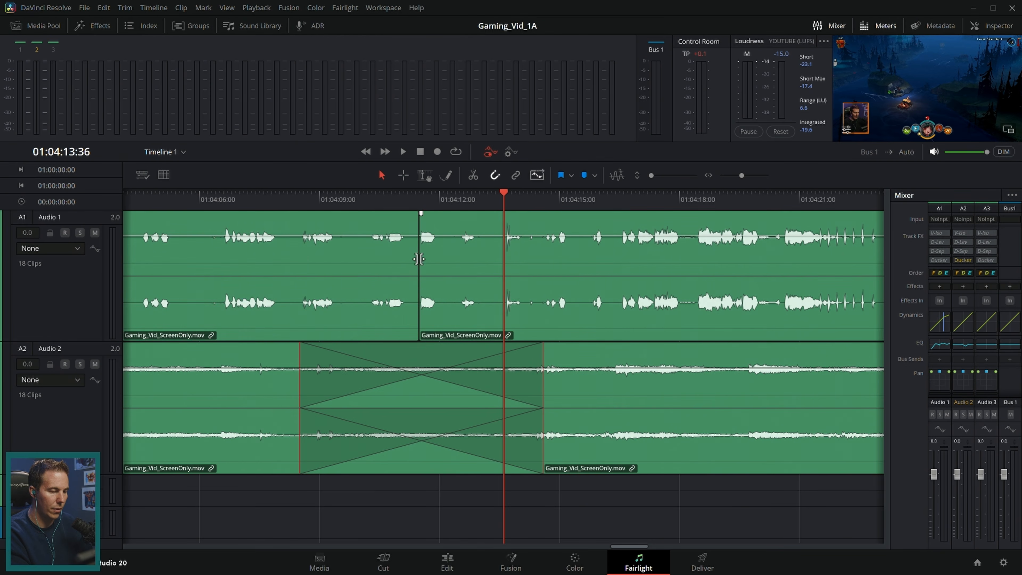
key(space)
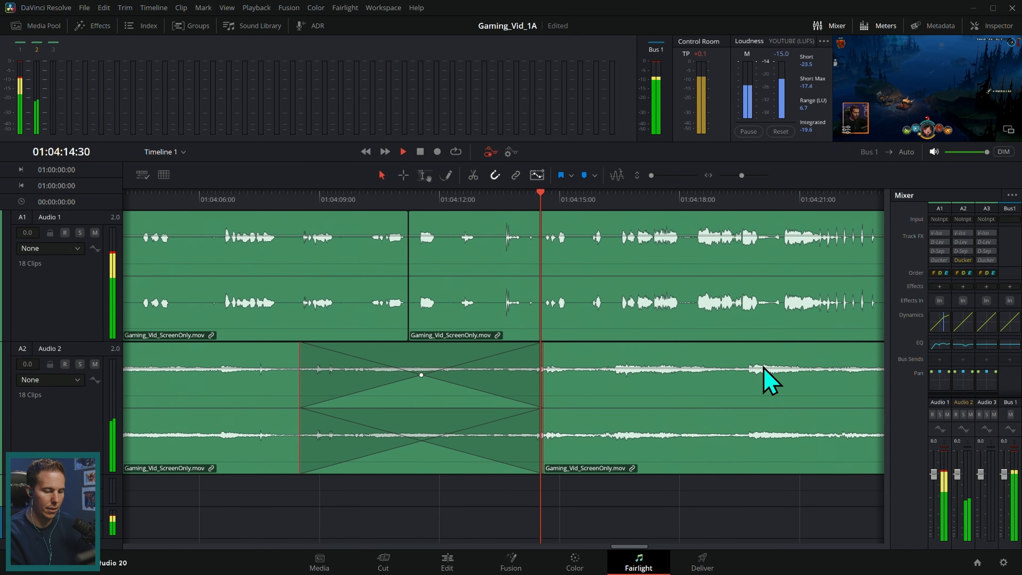
drag(741, 175, 733, 177)
key(space)
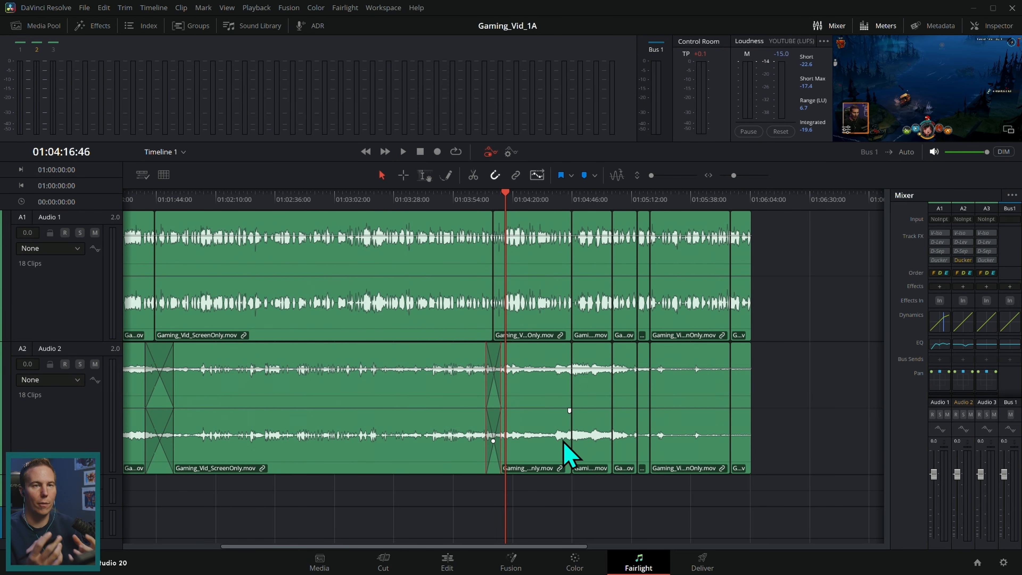
Return to the Edit page to look over the timeline, and switch to the Deliver page for the export.
key(shift+4)
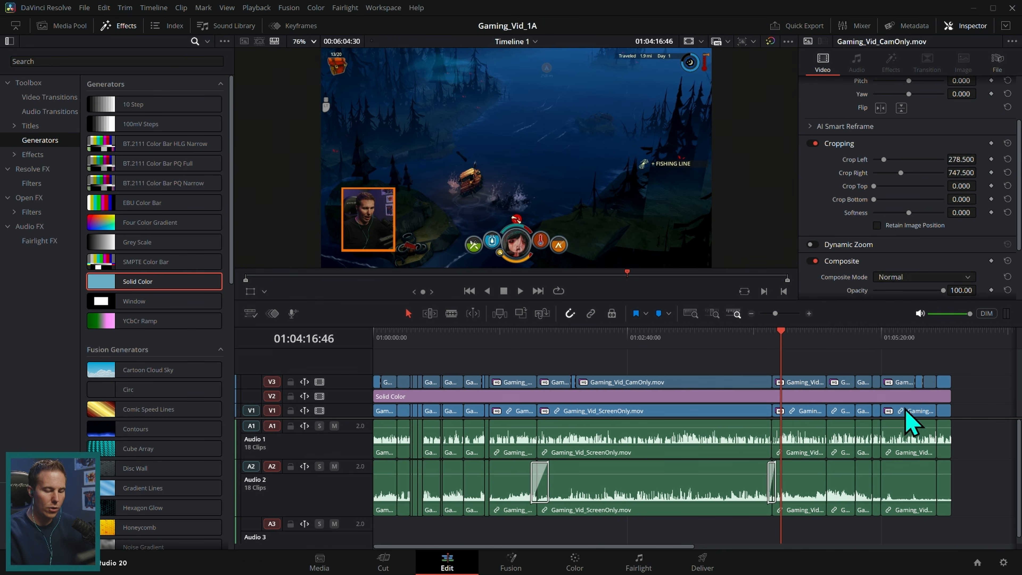
click(703, 564)
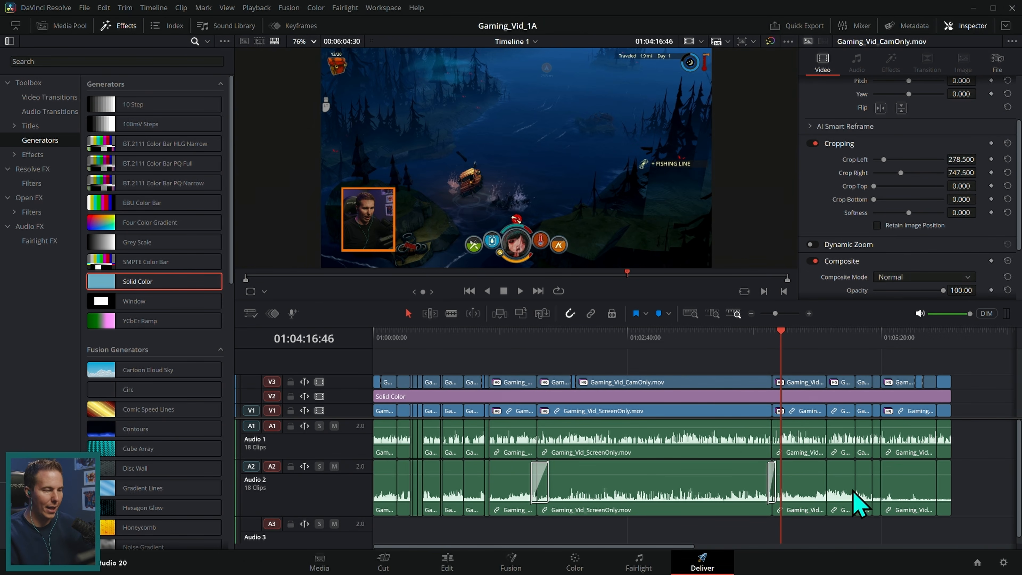
scroll(53, 107, right, 2)
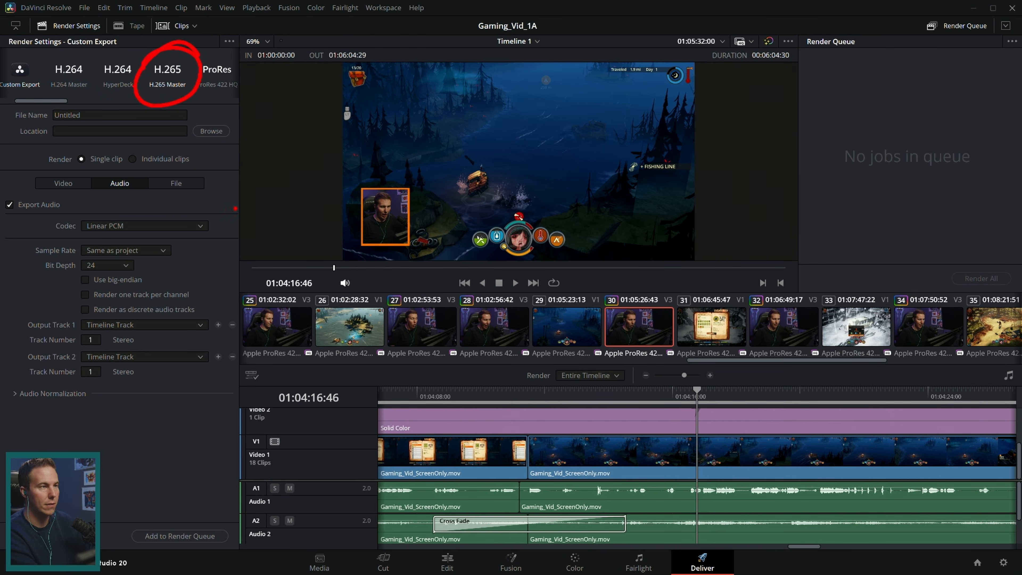
key(Escape)
Try the H.264 Master and YouTube 1080p render presets and look over their video settings.
click(74, 82)
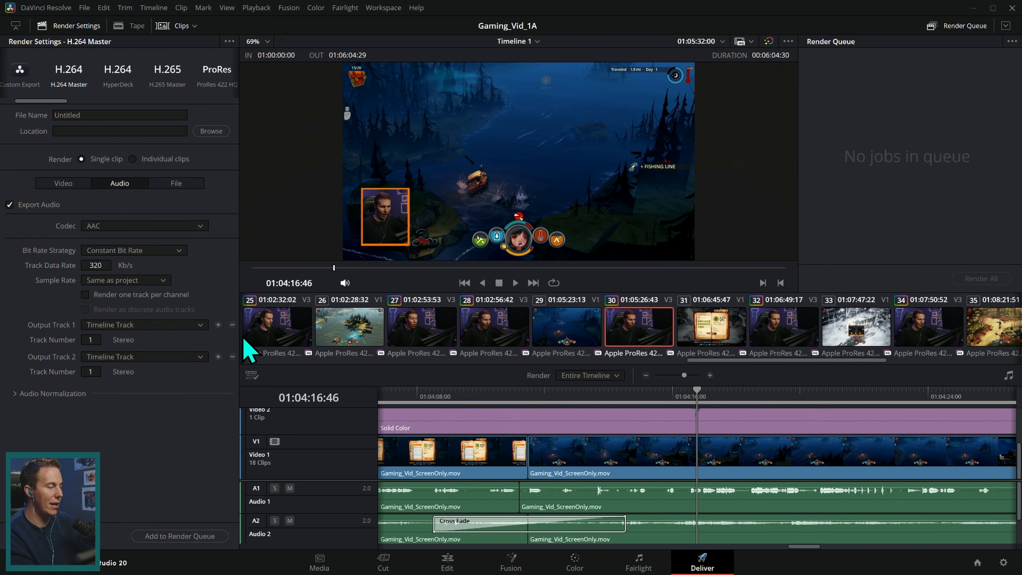
click(74, 186)
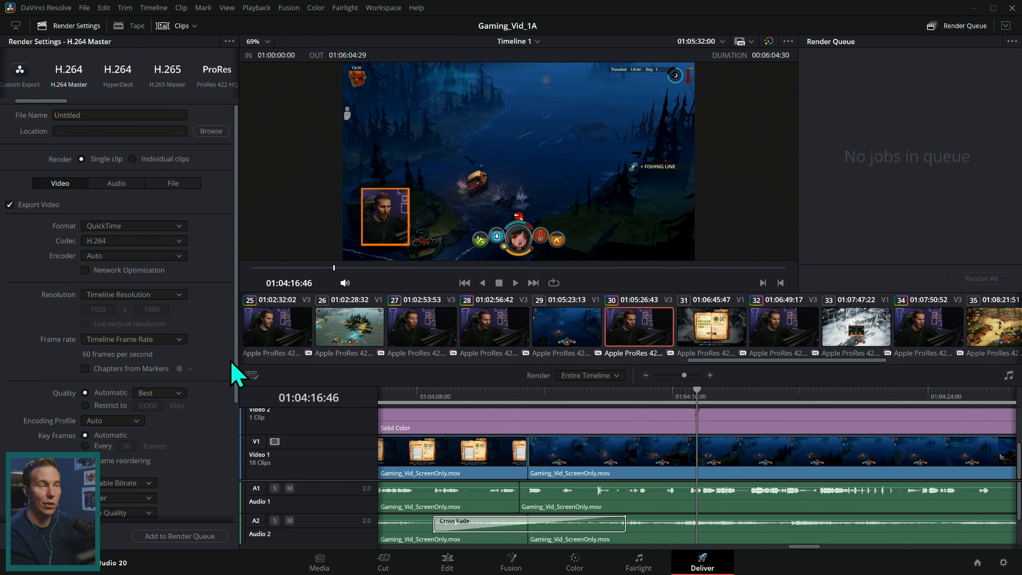
drag(48, 100, 90, 101)
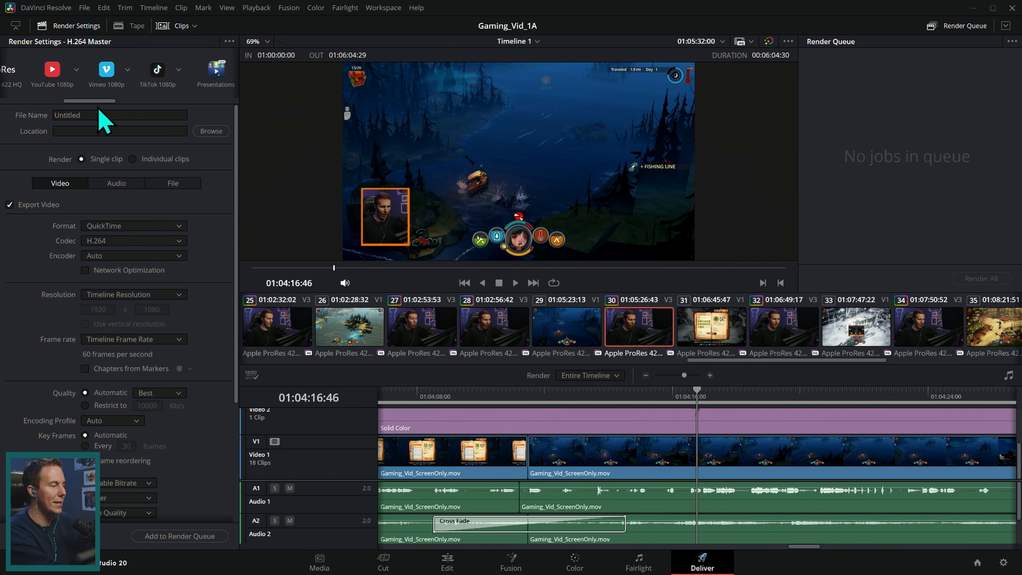
click(80, 71)
drag(96, 101, 54, 101)
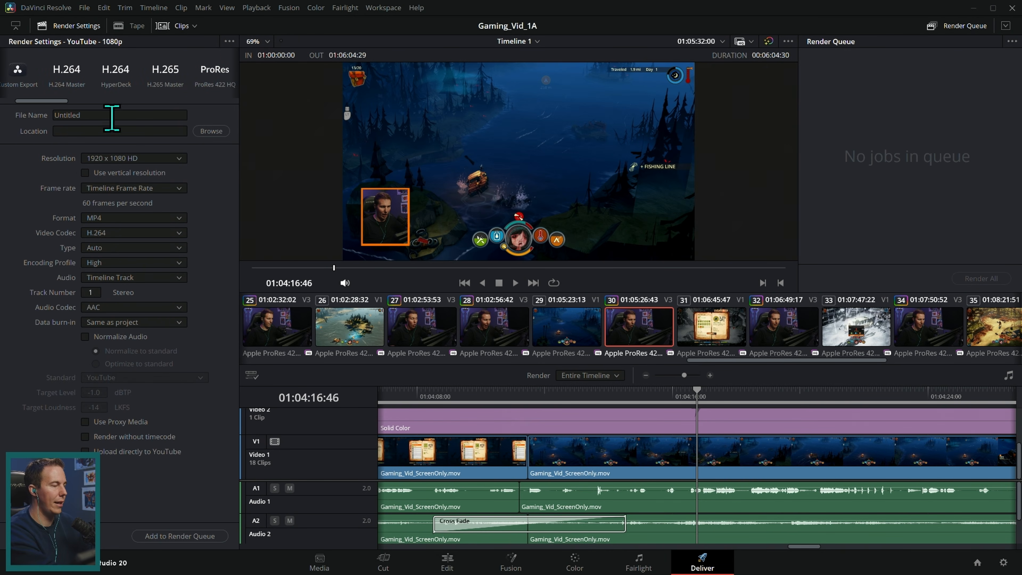
Choose the H.265 Master render preset and set the resolution to 3840 x 2160 Ultra HD.
click(165, 76)
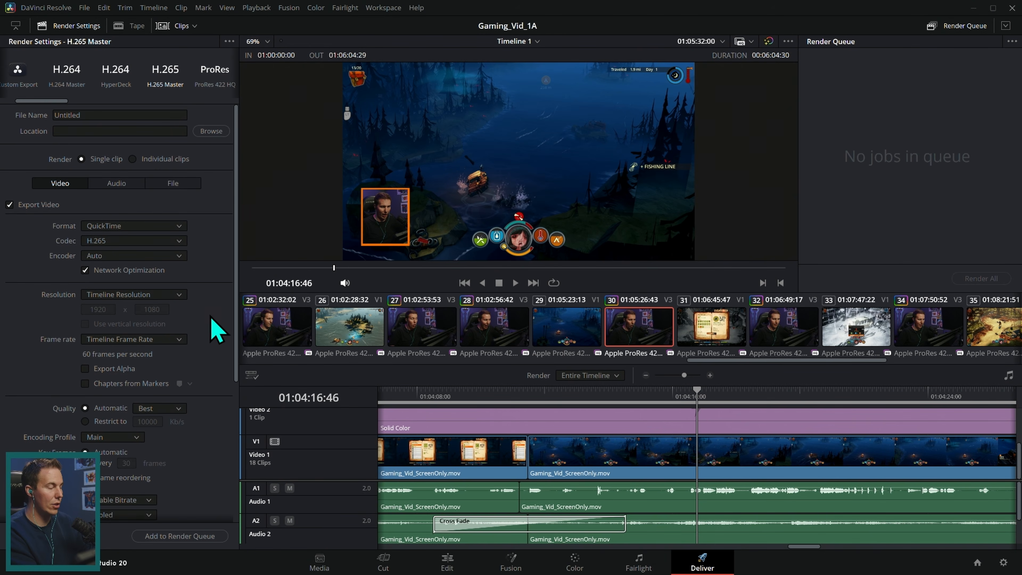
click(179, 295)
scroll(184, 330, down, 2)
scroll(183, 341, down, 2)
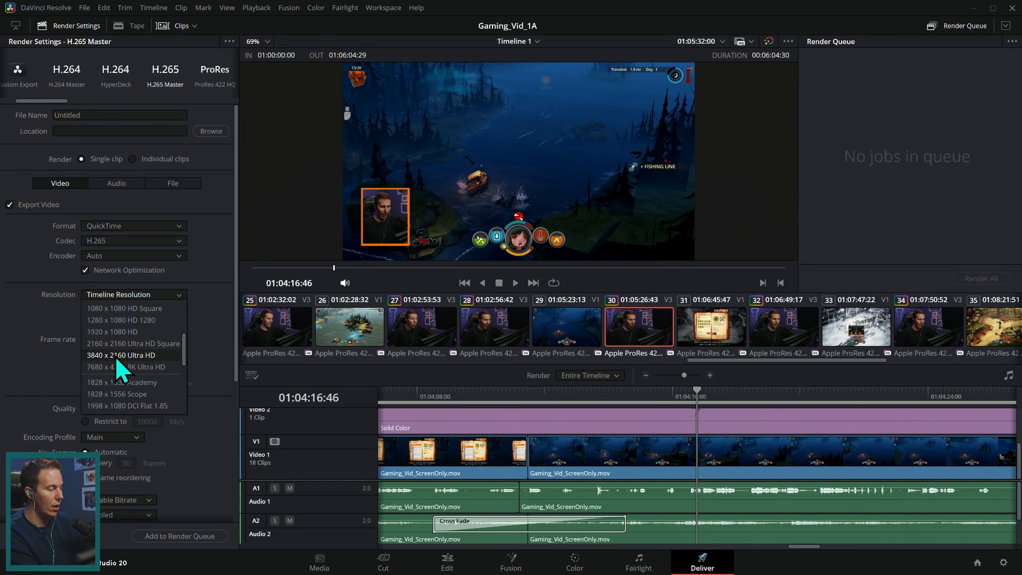
click(164, 355)
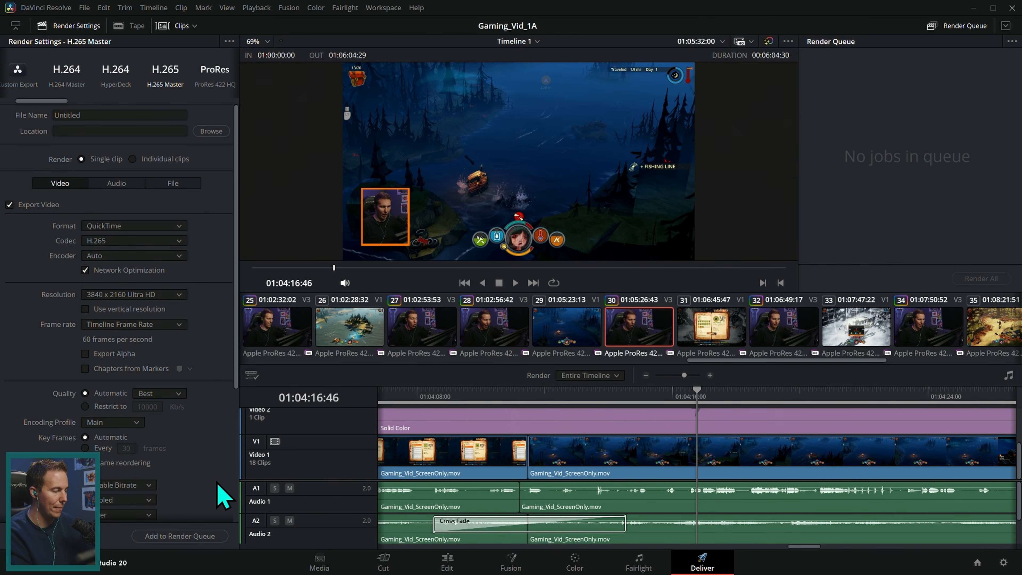
Name the export file GameVid and set its save location to the Desktop.
double_click(144, 115)
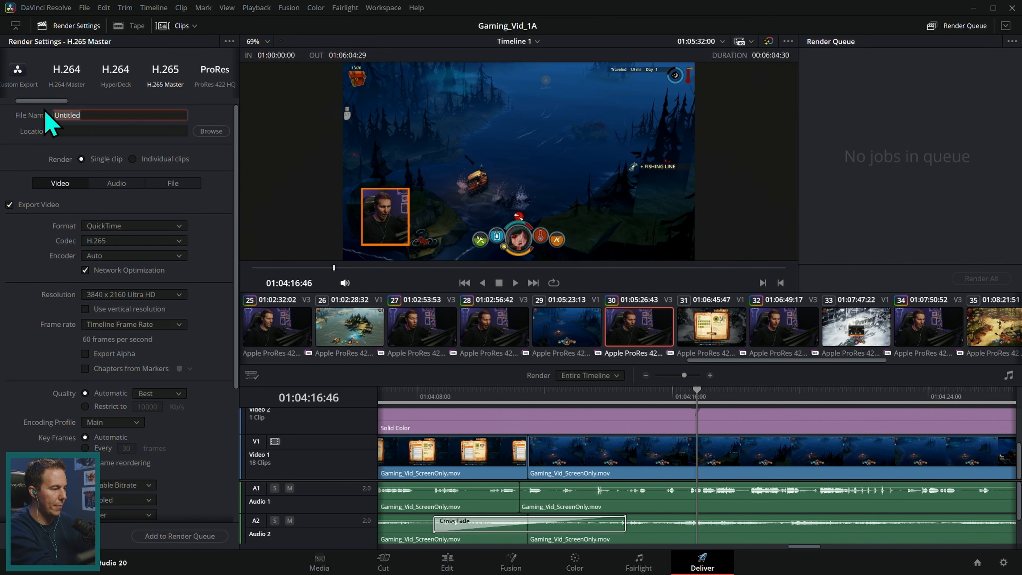
text(GameVid)
click(212, 132)
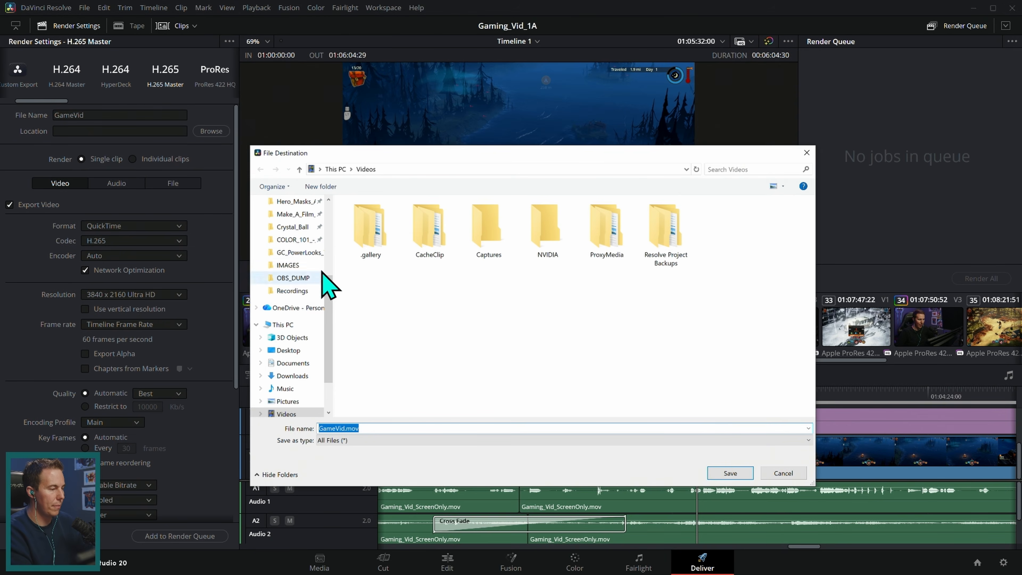
click(288, 350)
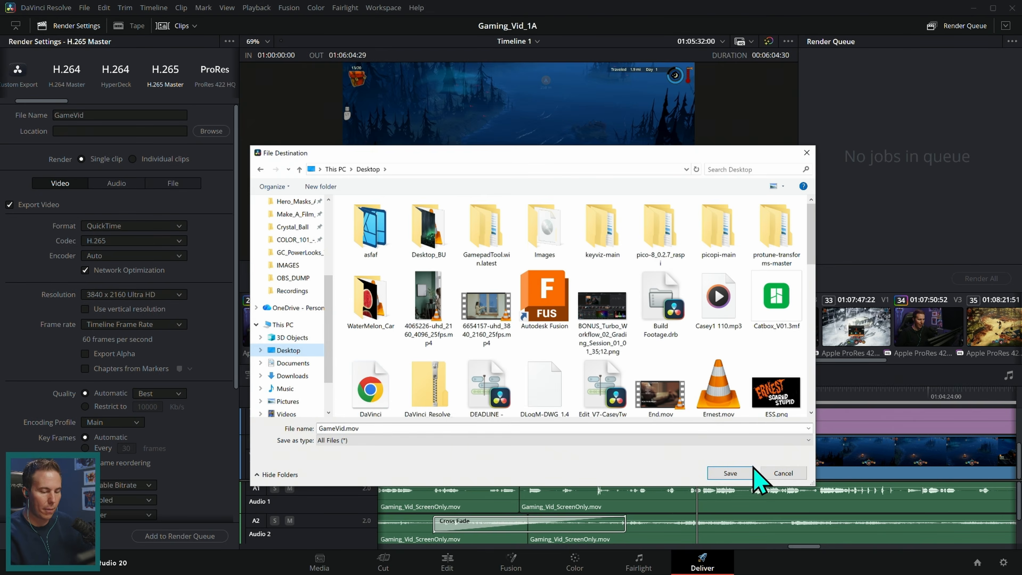
click(740, 473)
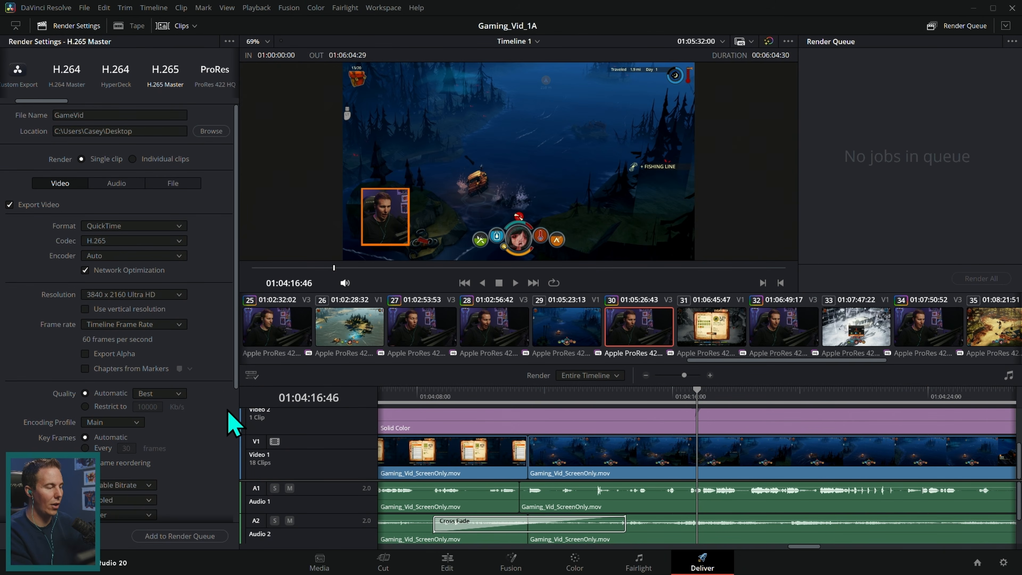
Add the export to the render queue, accept the higher render resolution and start rendering the queued job.
click(191, 536)
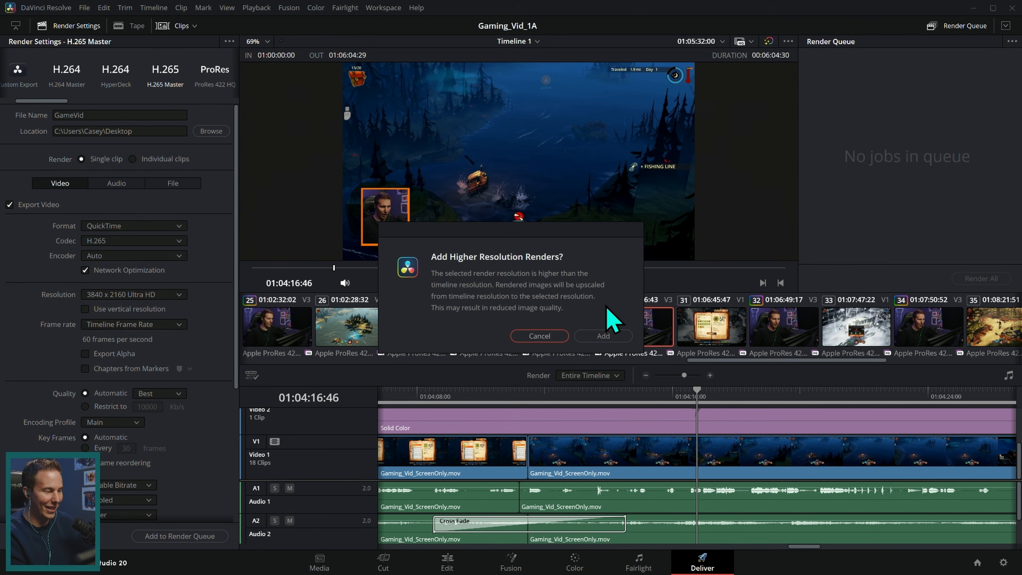
click(602, 338)
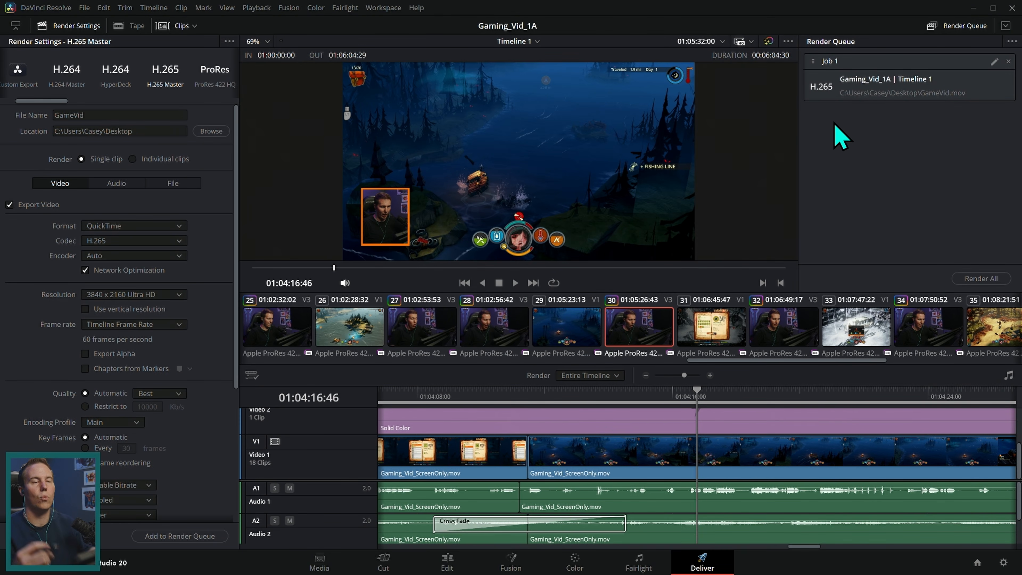
click(993, 283)
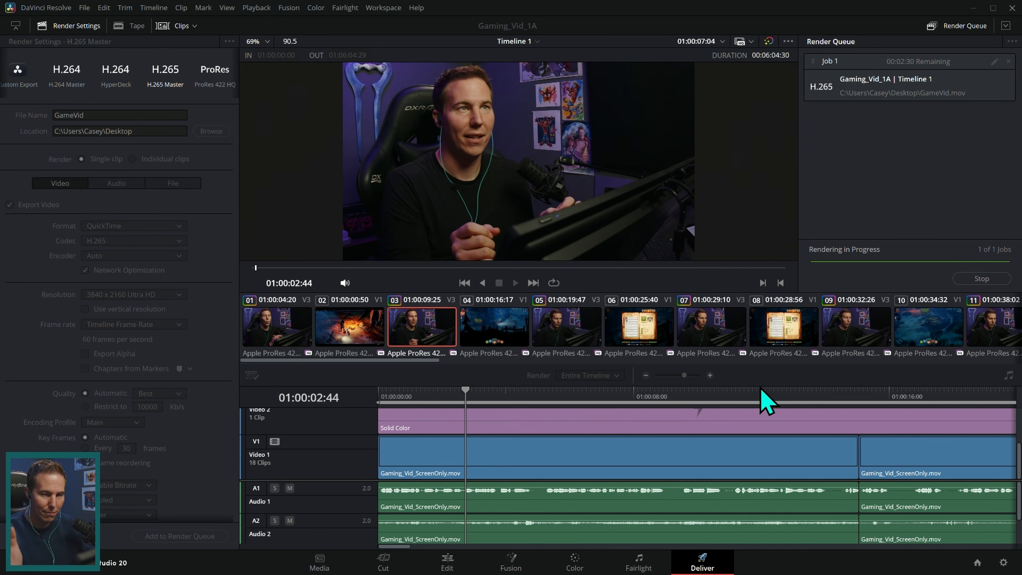